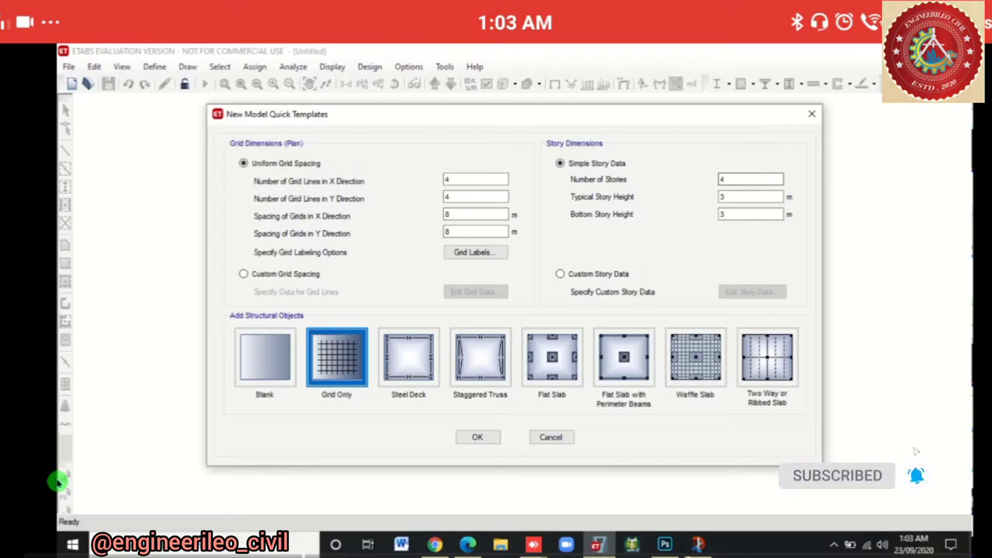
Set the number of stories to 6 and the bottom story height to 1.5 m
double_click(727, 179)
text(6)
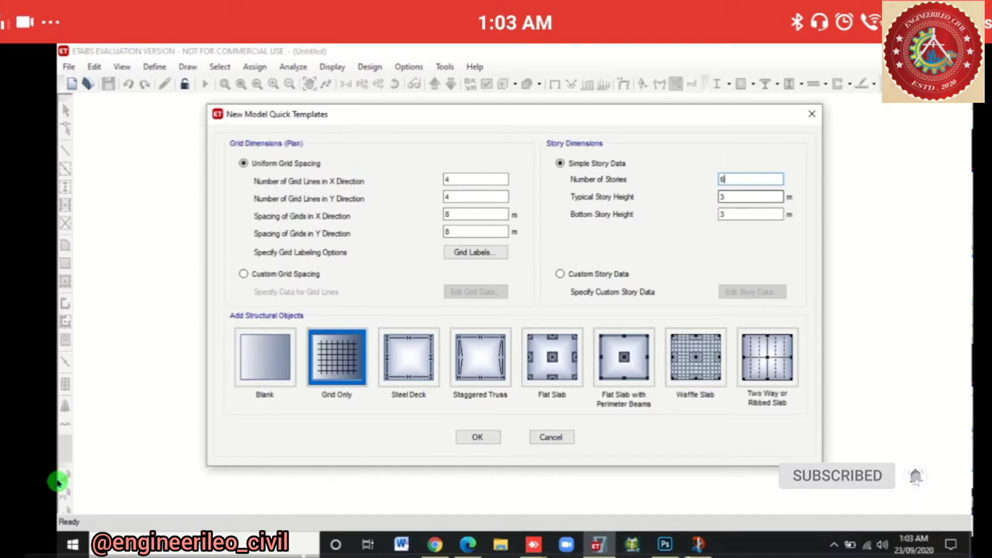
key(Tab)
key(Tab)
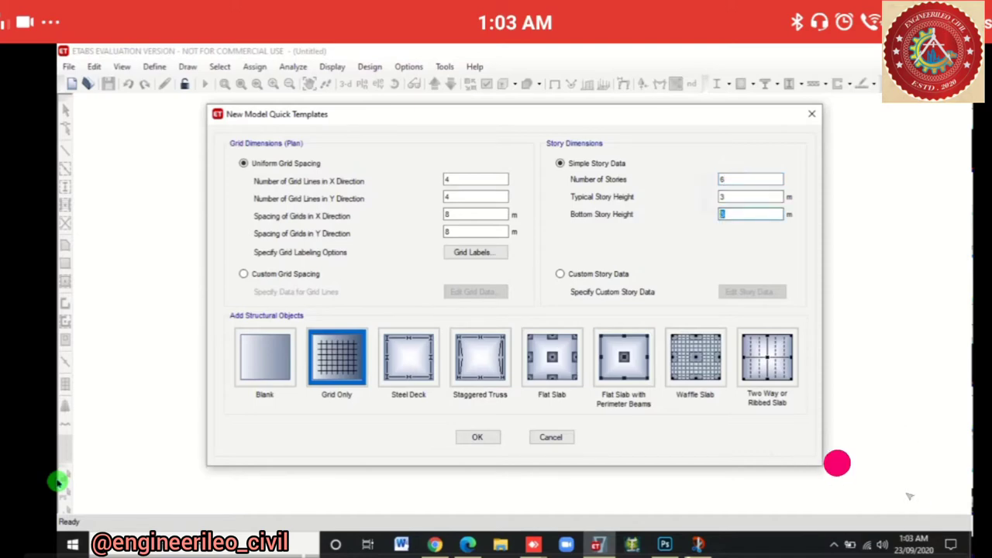
text(1.5)
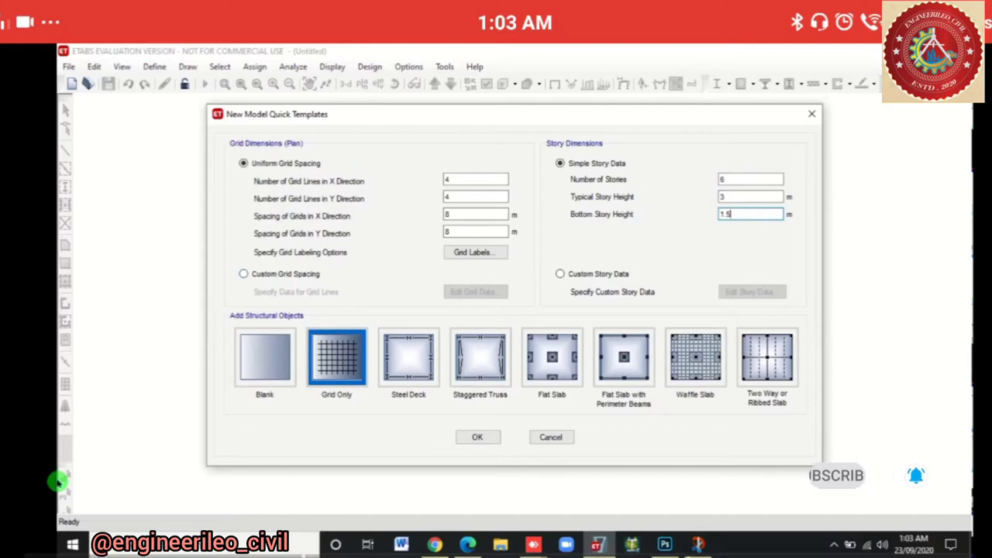
Set the uniform grid spacing to 6 m in X and Y, and open the grid data under custom grid spacing
click(243, 274)
click(243, 164)
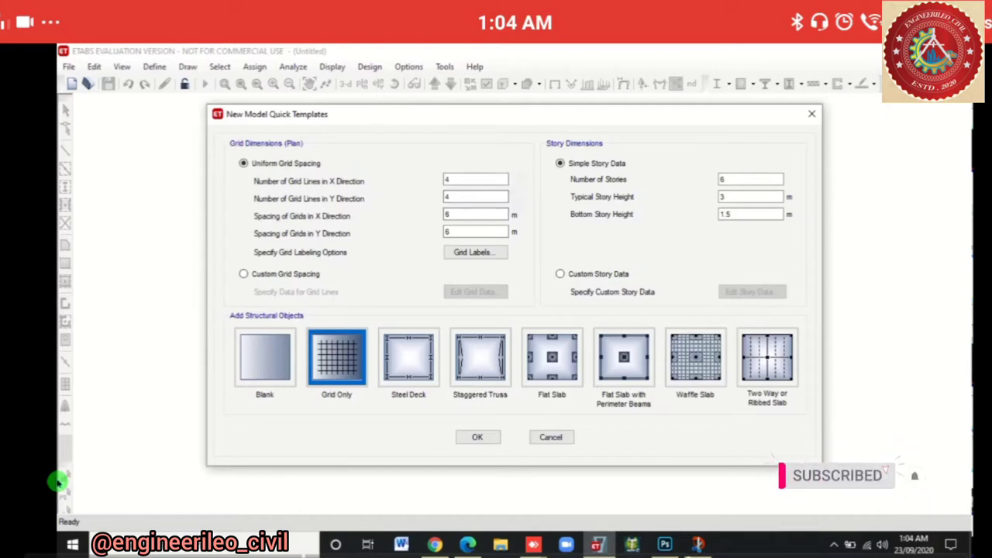
click(243, 274)
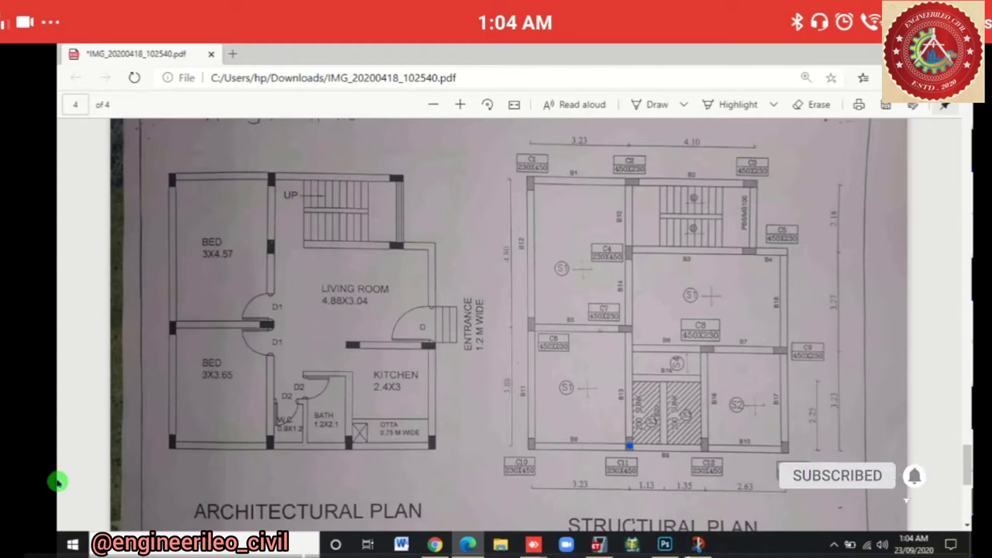
key(Escape)
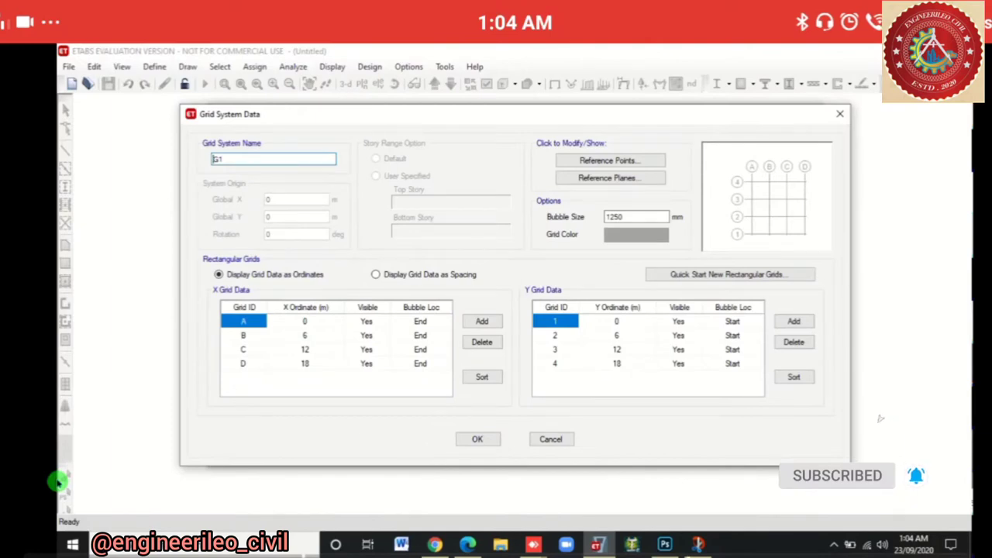
Consult the structural plan PDF and bring up its snip in Snip & Sketch beside the X grid data
click(305, 321)
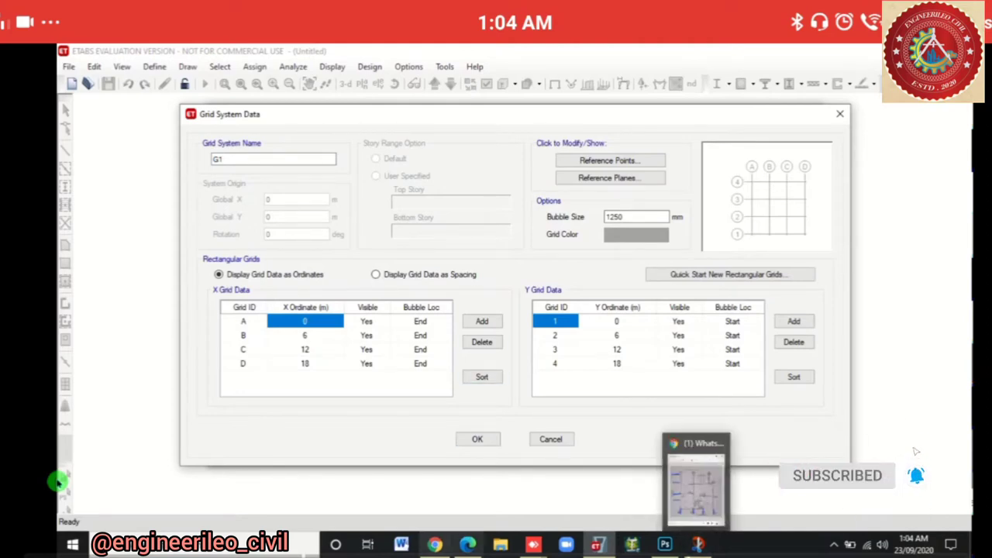
click(467, 544)
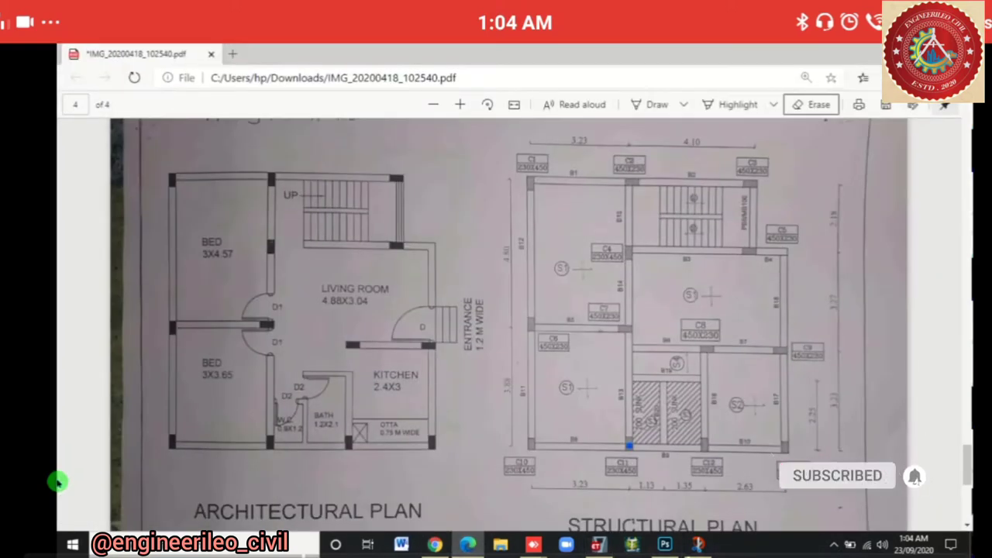
click(599, 544)
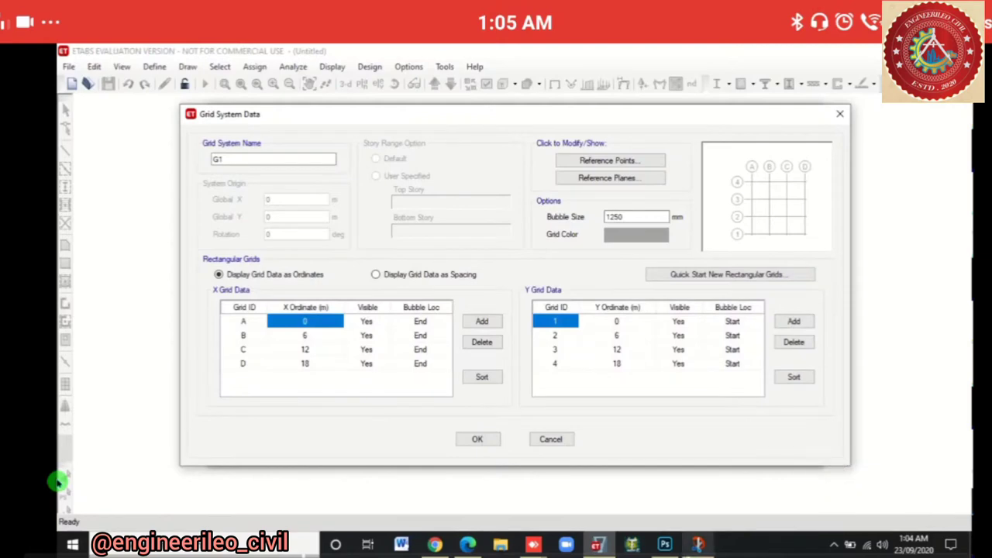
click(699, 544)
mouse_move(581, 100)
mouse_down()
mouse_move(685, 83)
mouse_move(684, 67)
mouse_up()
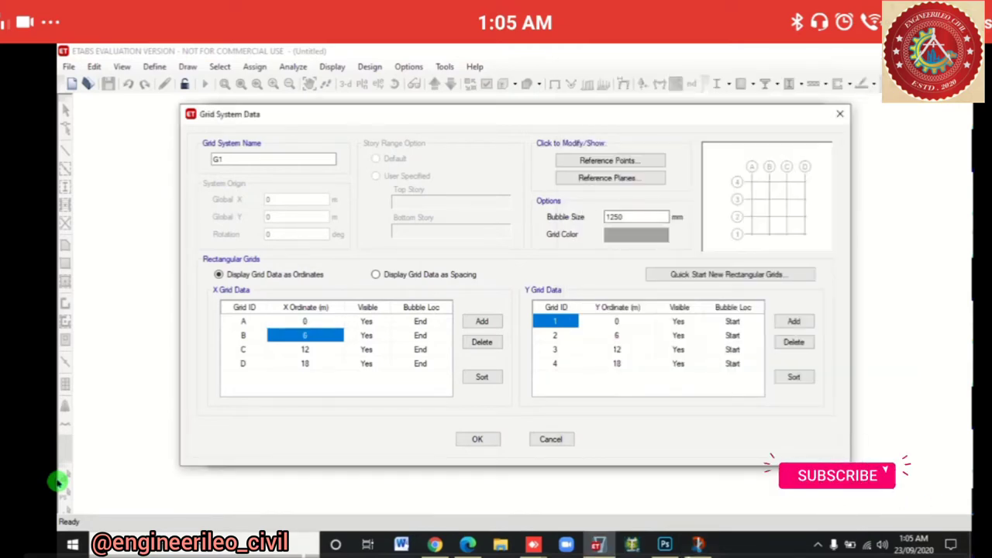
Set the X ordinates to 3.23 m for grid B and 4.36 m for grid C, following the plan dimensions
text(3.25)
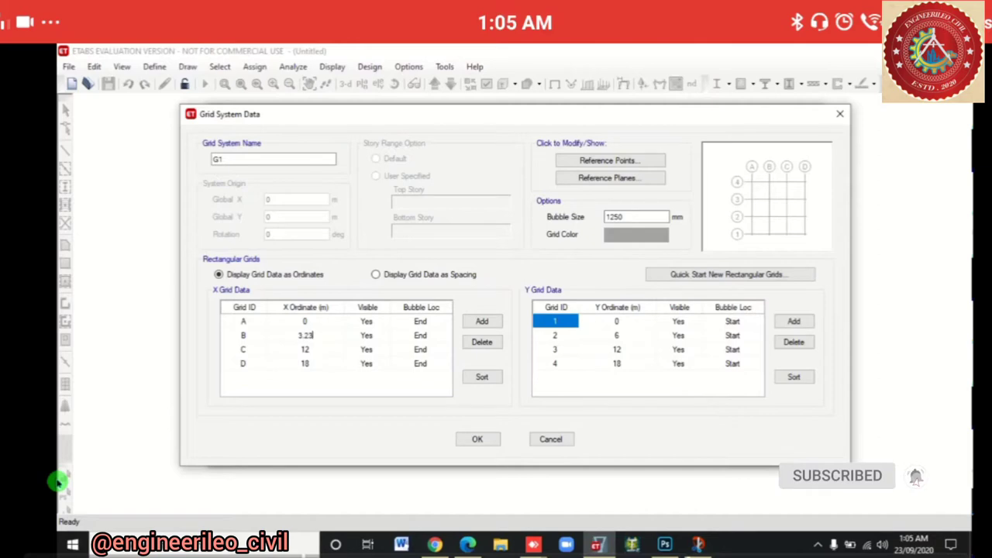
key(Return)
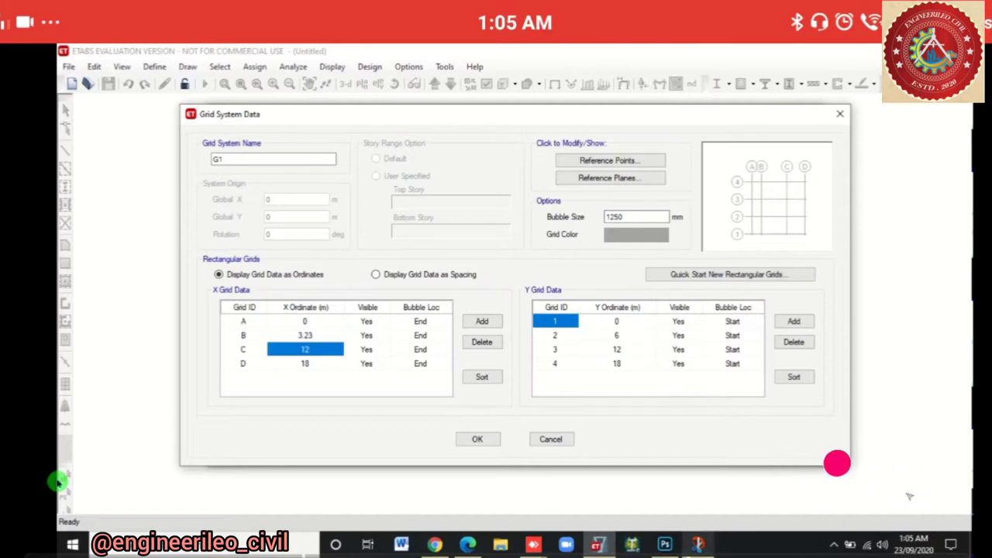
click(698, 545)
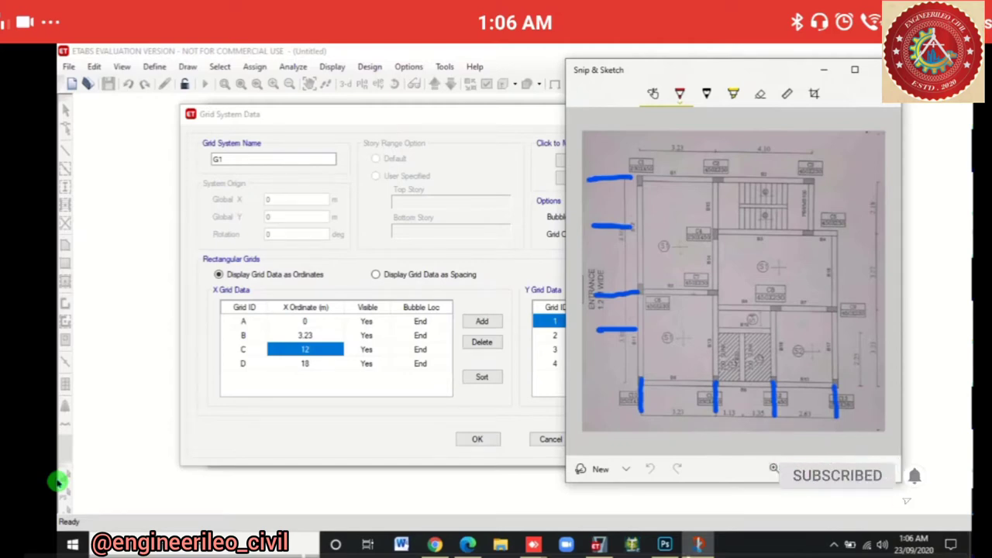
click(306, 350)
text(4.36)
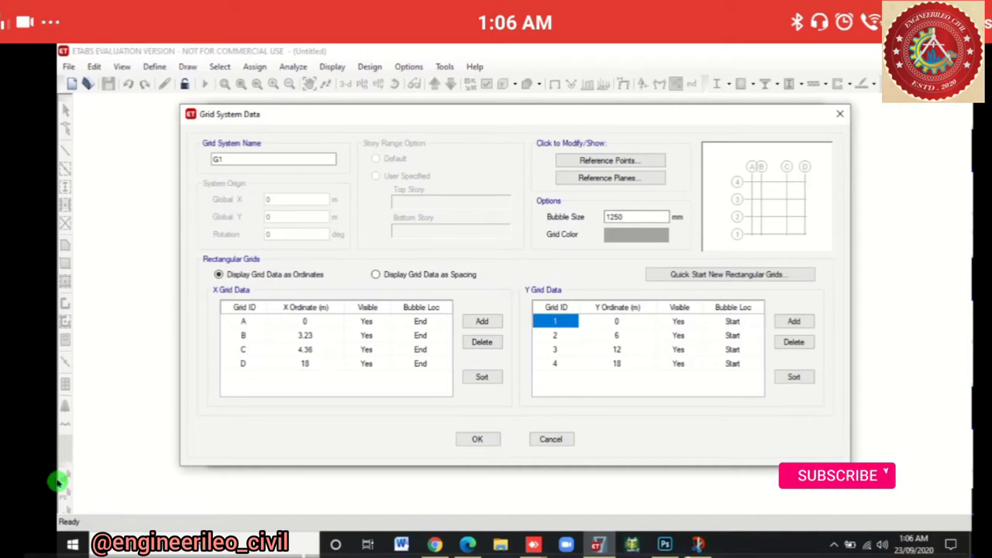
key(Return)
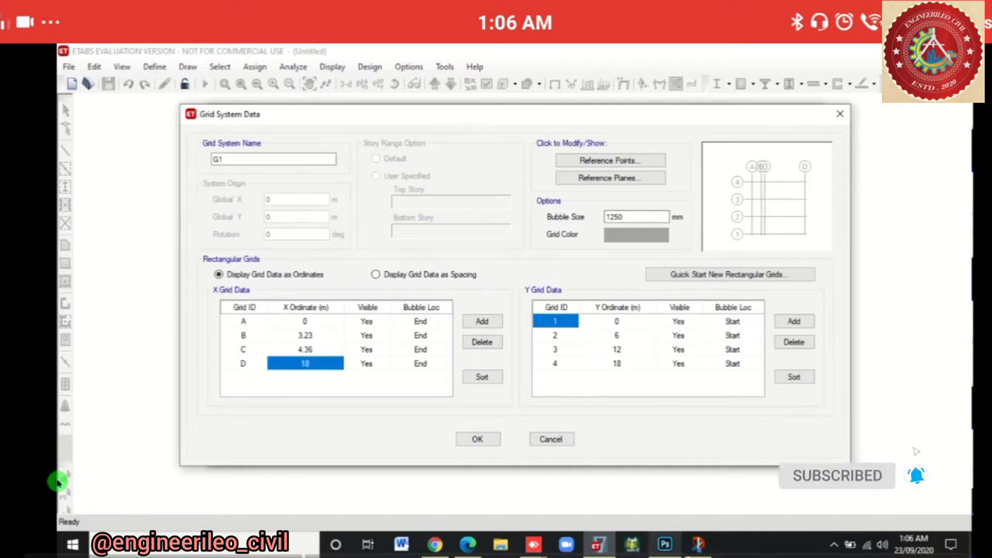
Mark the grid line between the 1.13 and 1.35 dimensions on the plan snip with a blue pen, erasing the stray stroke
click(698, 545)
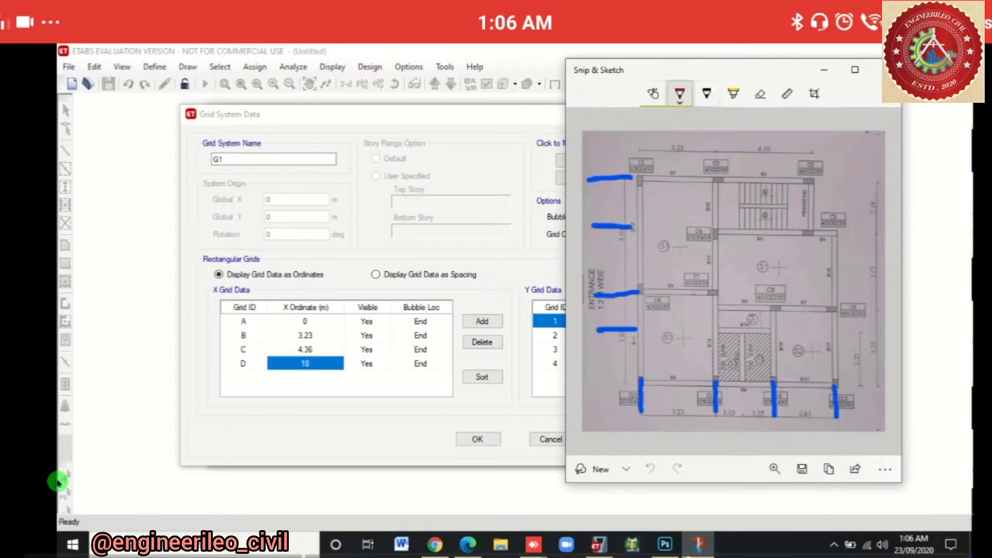
click(836, 463)
click(680, 94)
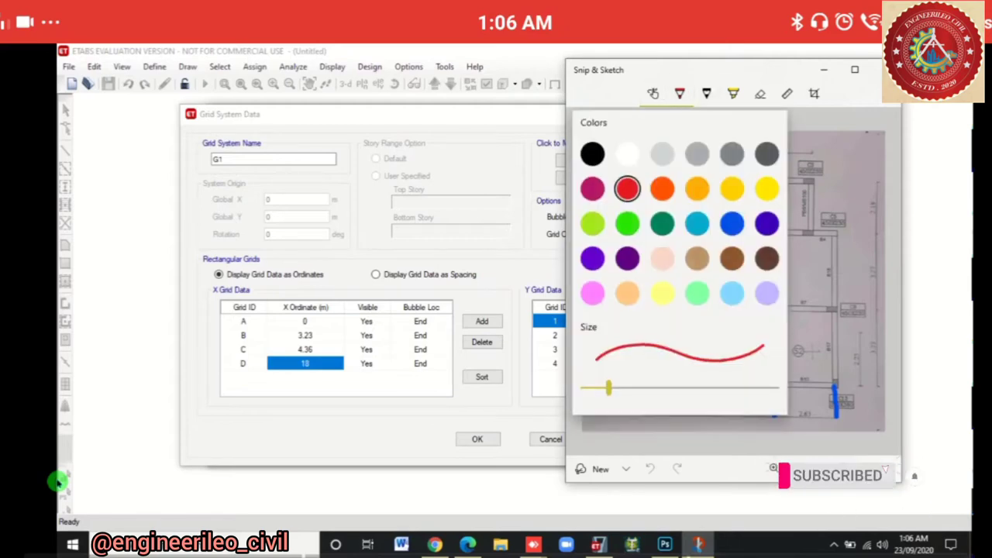
click(732, 224)
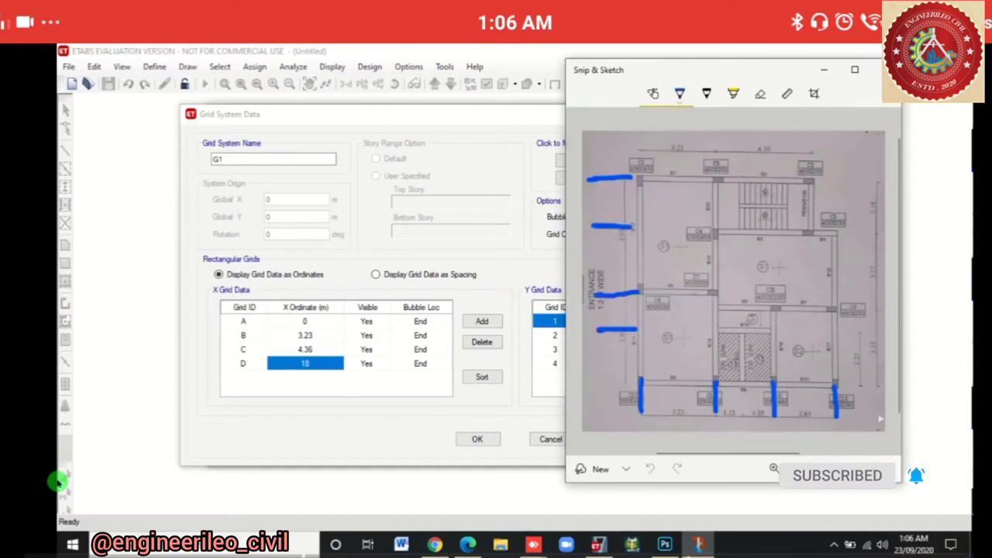
drag(743, 383, 742, 408)
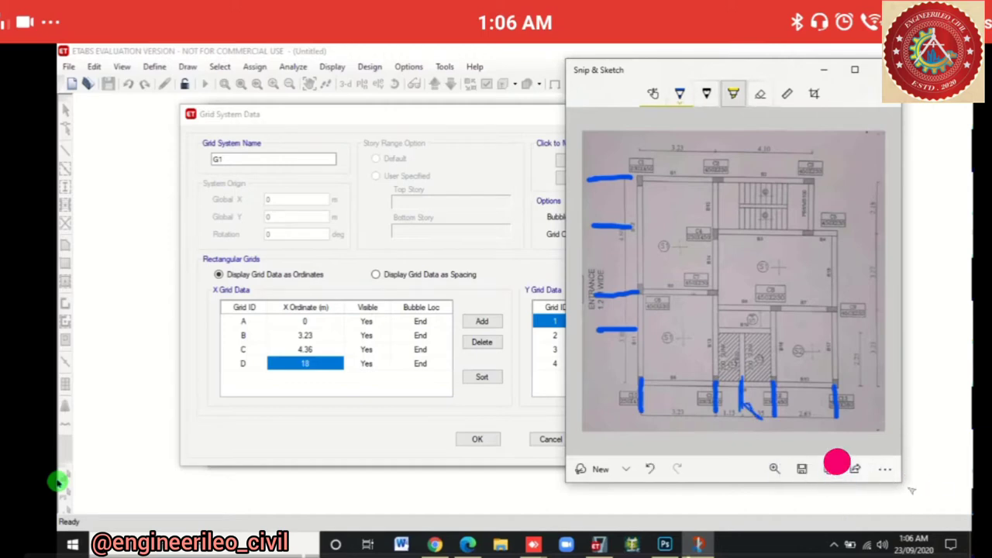
click(744, 403)
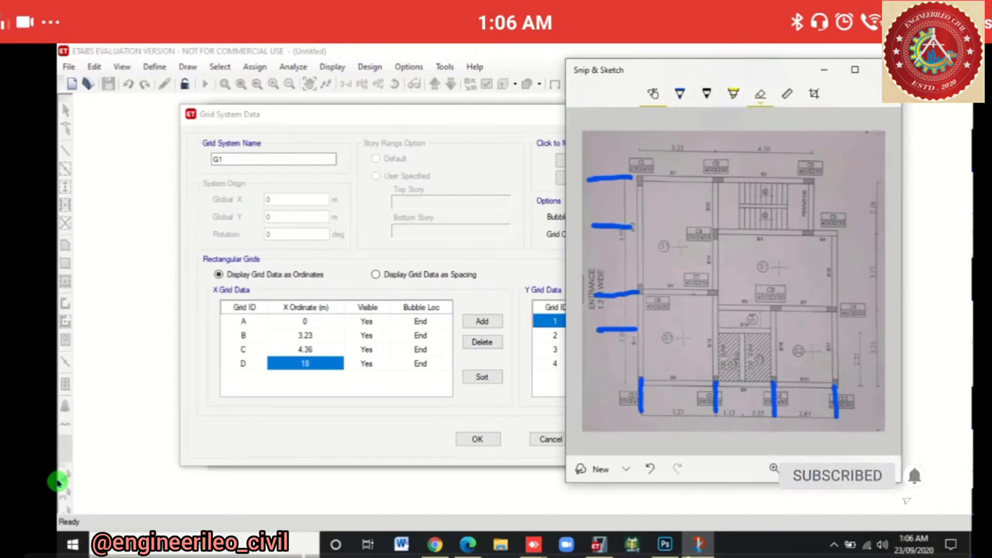
click(680, 93)
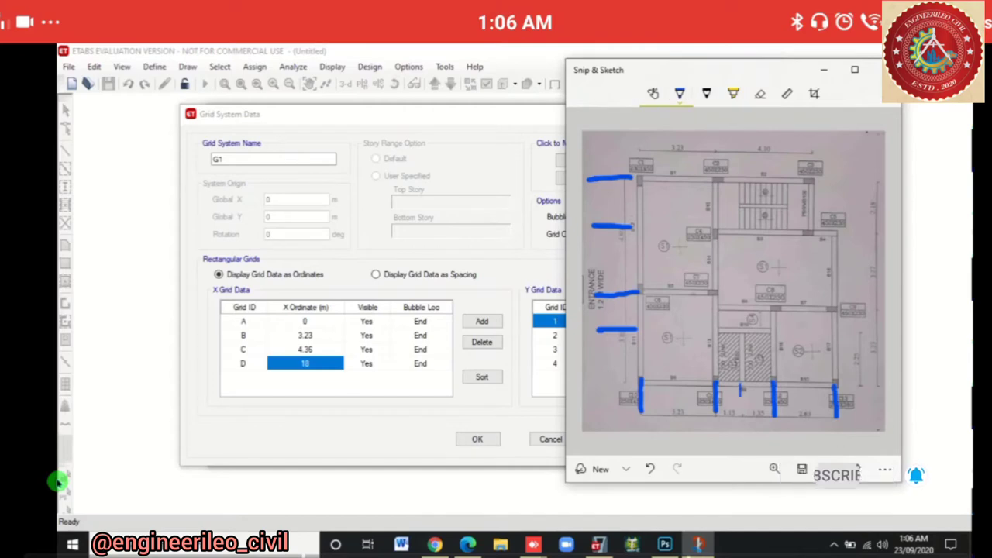
drag(740, 385, 744, 417)
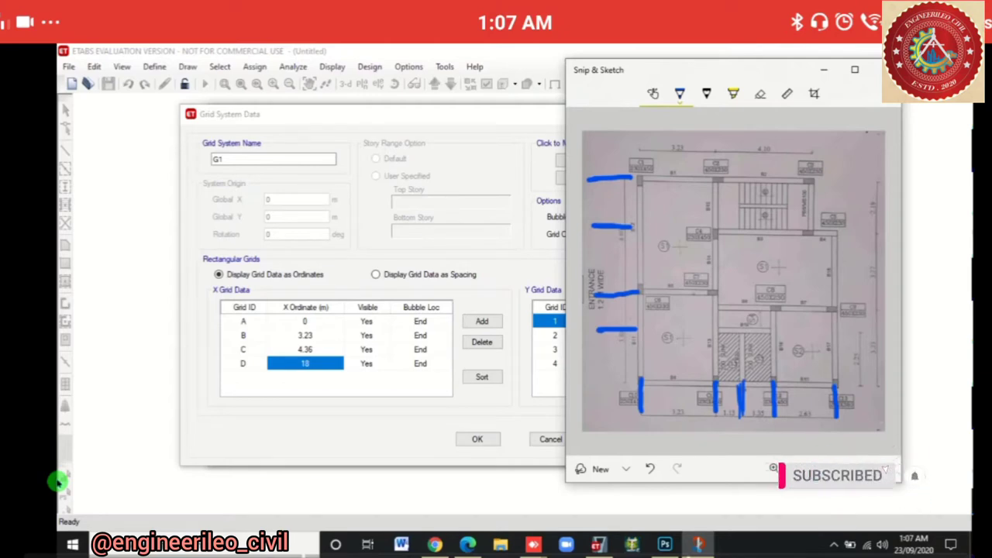
Set the X ordinate of grid D to 5.71 m
click(305, 364)
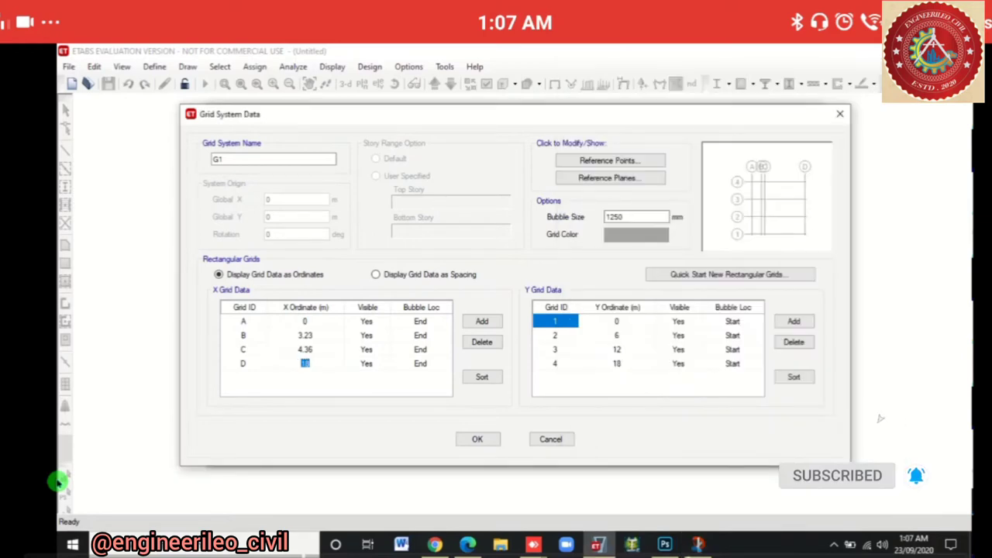
text(5)
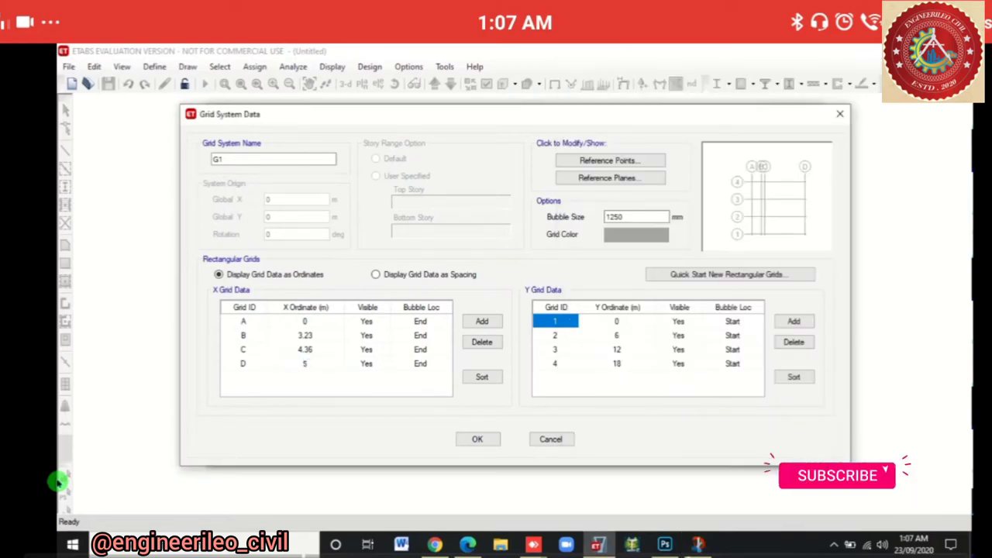
text(71)
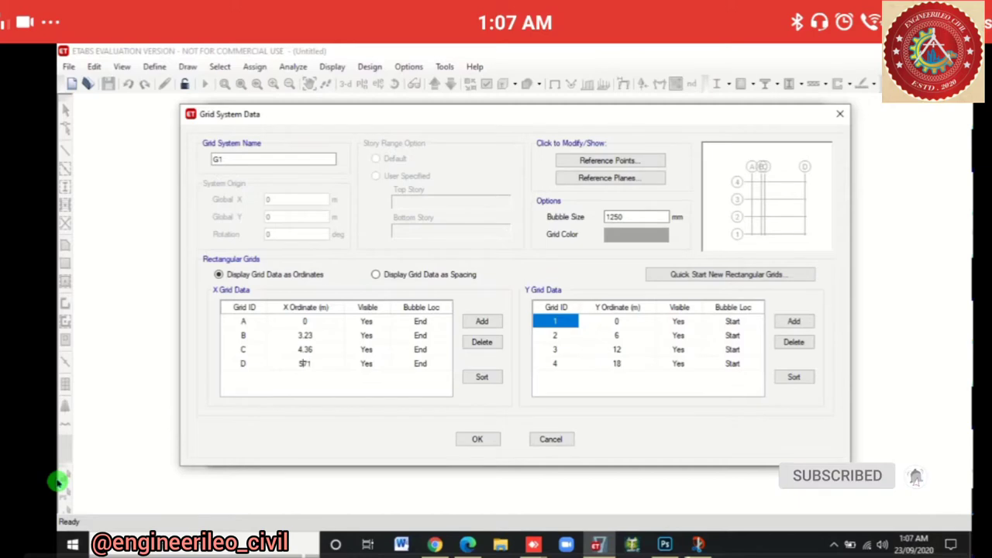
key(Left)
key(Left)
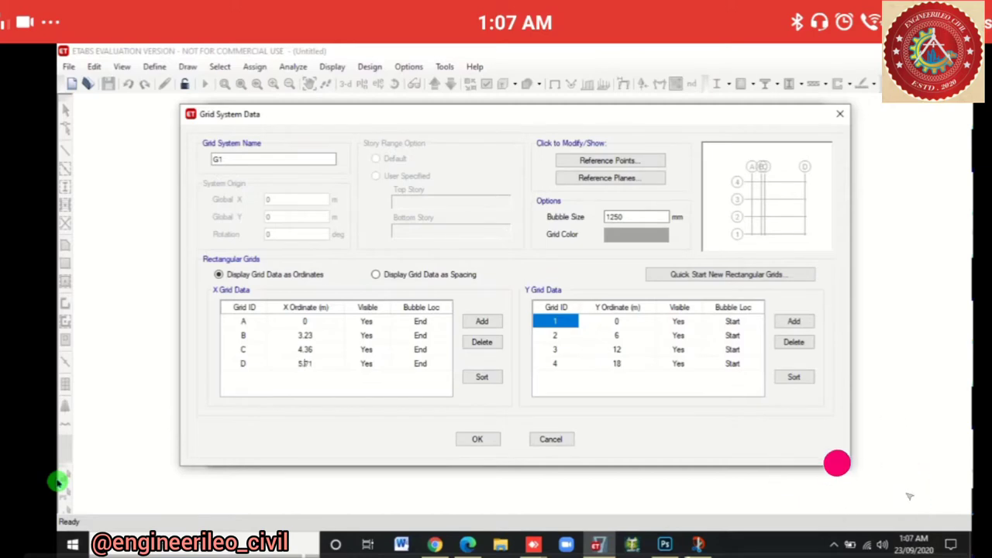
text(.)
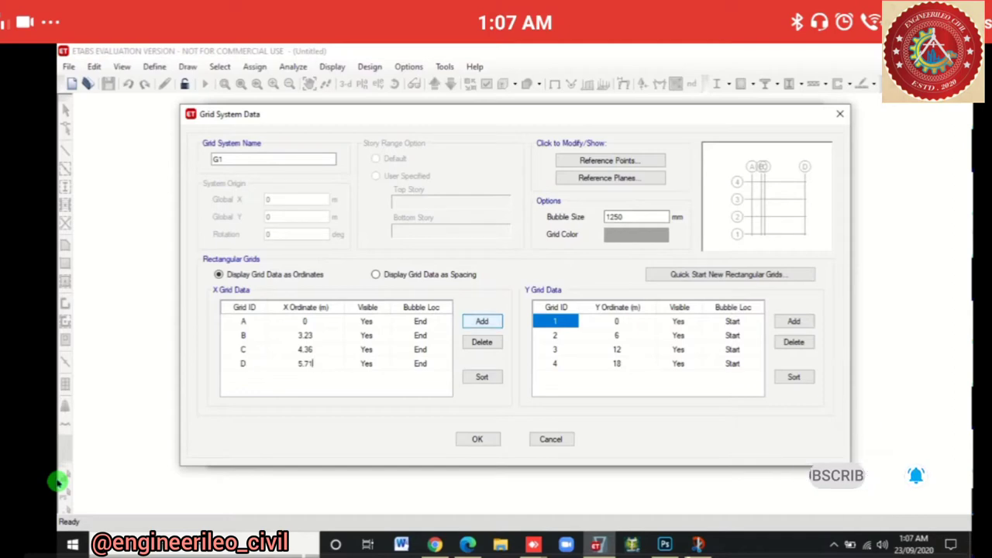
Add X grid lines E and F, and set grid E's ordinate to 7.33 m from the plan
click(482, 321)
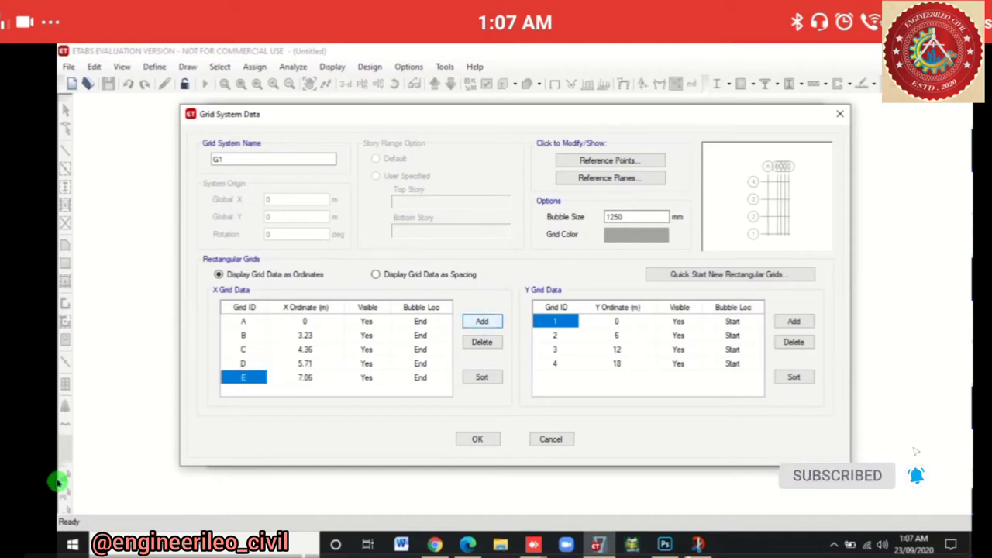
click(482, 321)
click(301, 364)
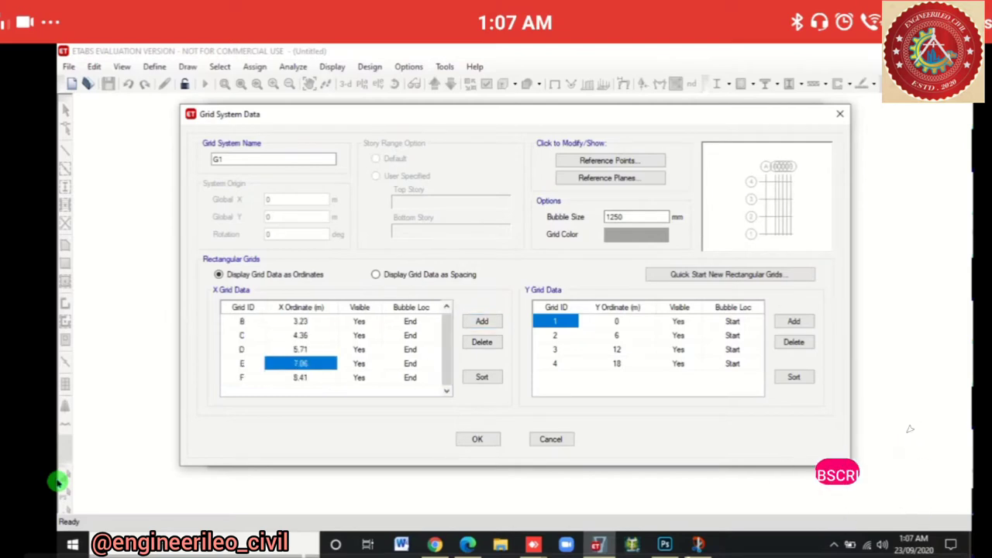
click(699, 545)
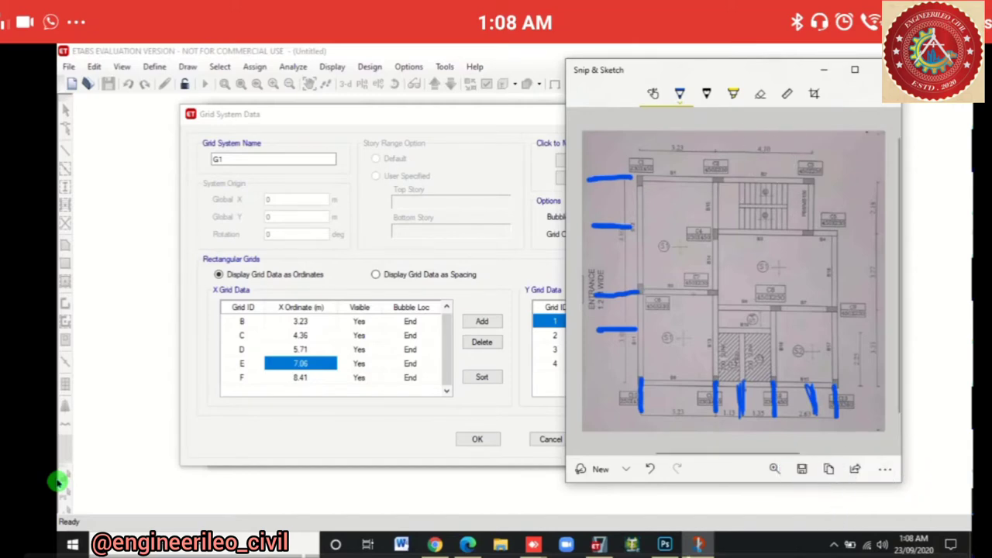
text(7)
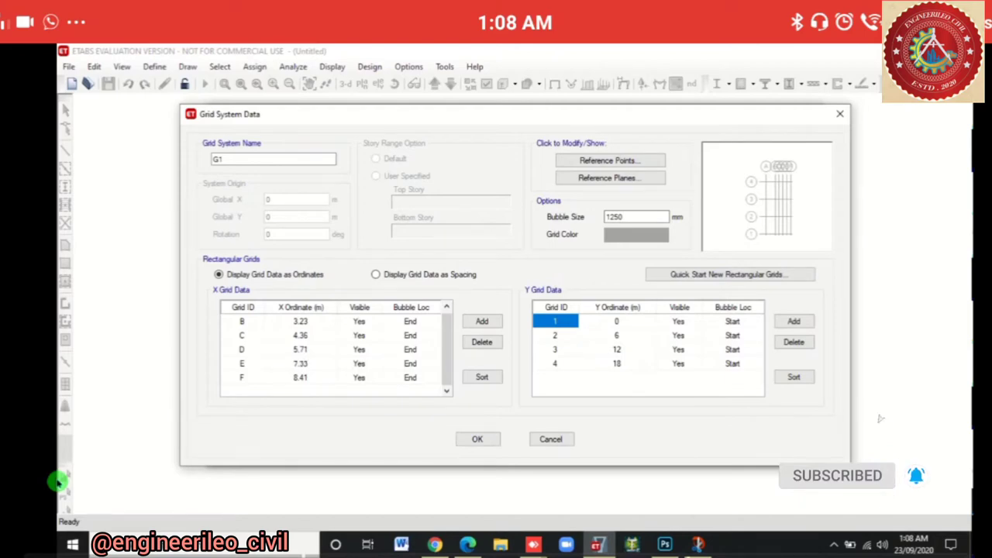
key(Down)
Check the plan snip and set the X ordinate of grid F to 8.34 m
click(698, 545)
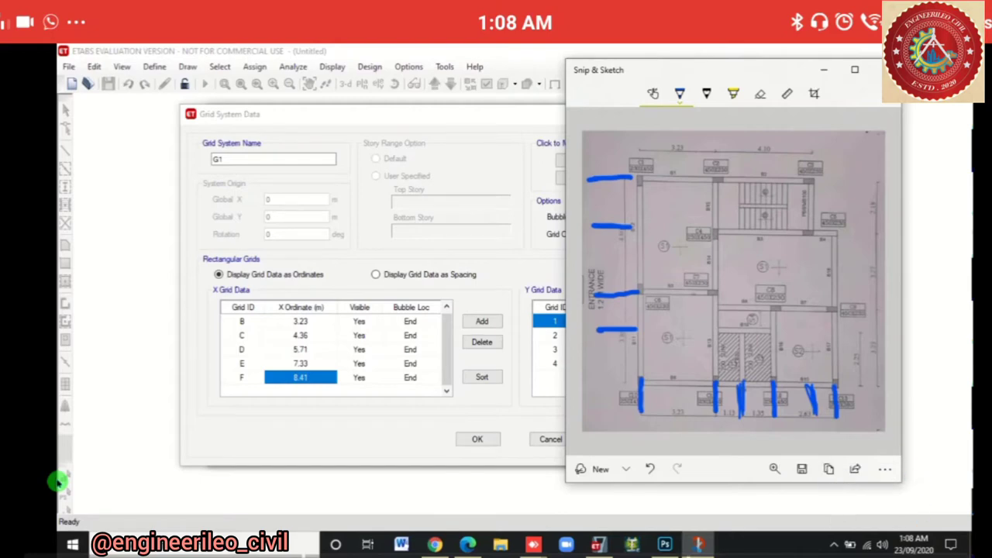
key(alt+Tab)
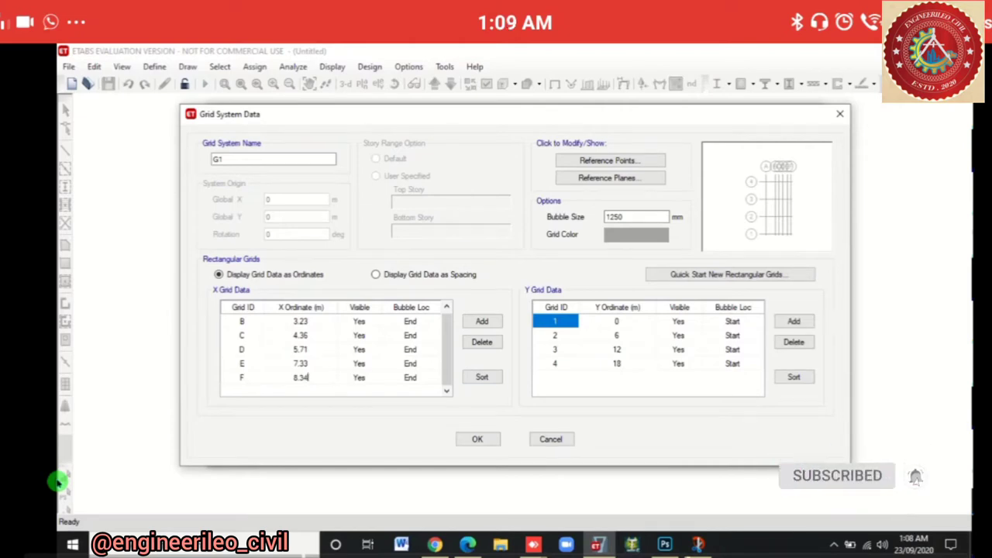
key(Return)
Check the plan snip, moving it clear of the Y grid data, and set the Y ordinate of grid 2 to 2.25 m
key(alt+Tab)
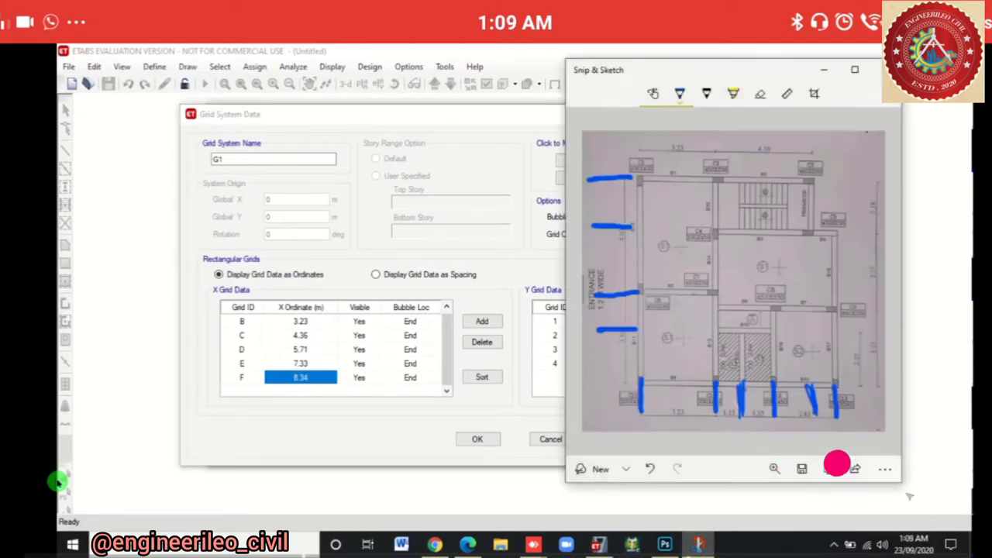
drag(710, 73, 311, 86)
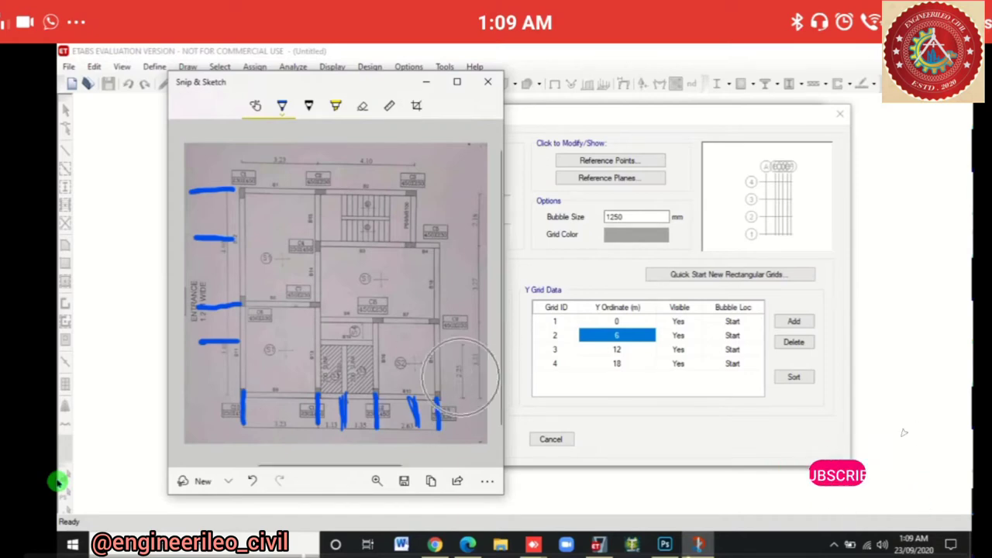
click(899, 502)
click(617, 335)
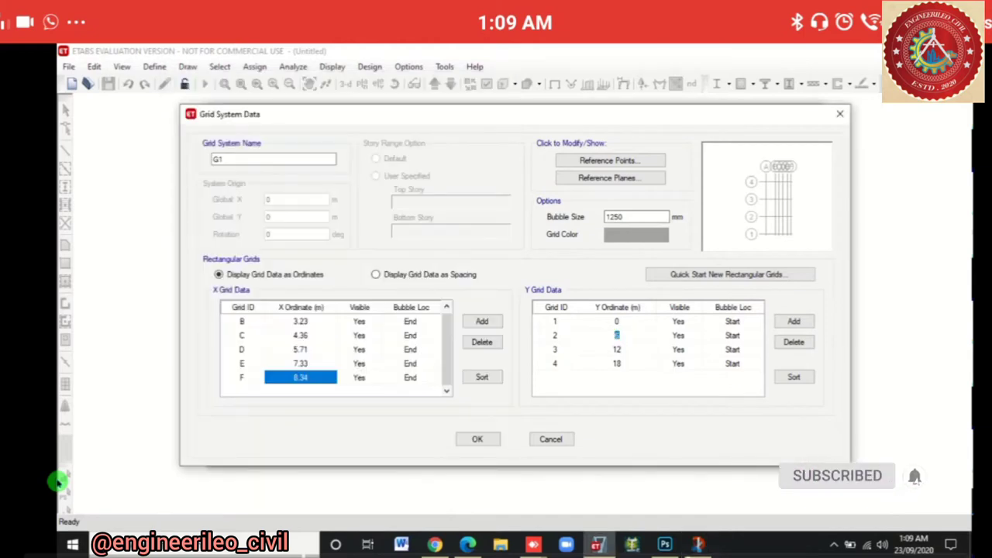
text(2.25)
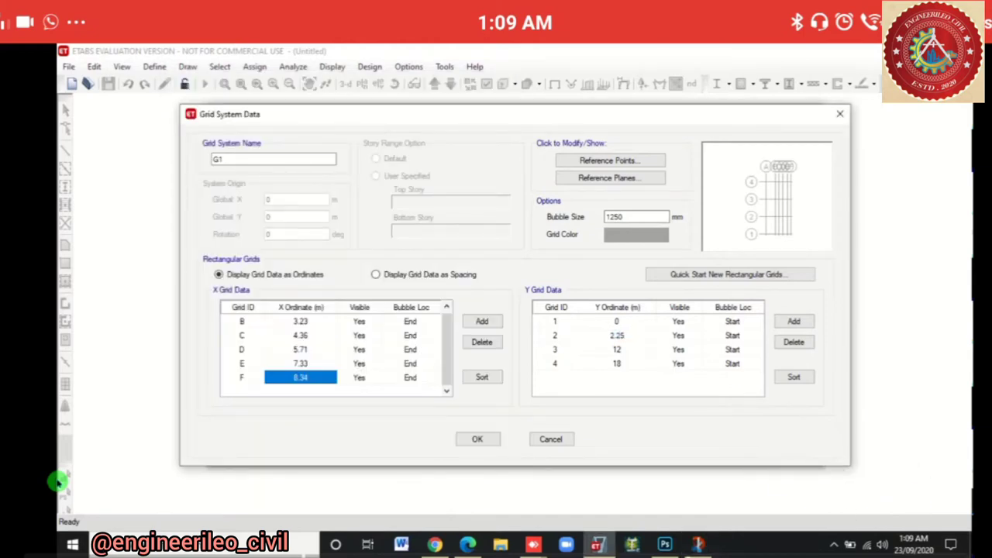
key(Return)
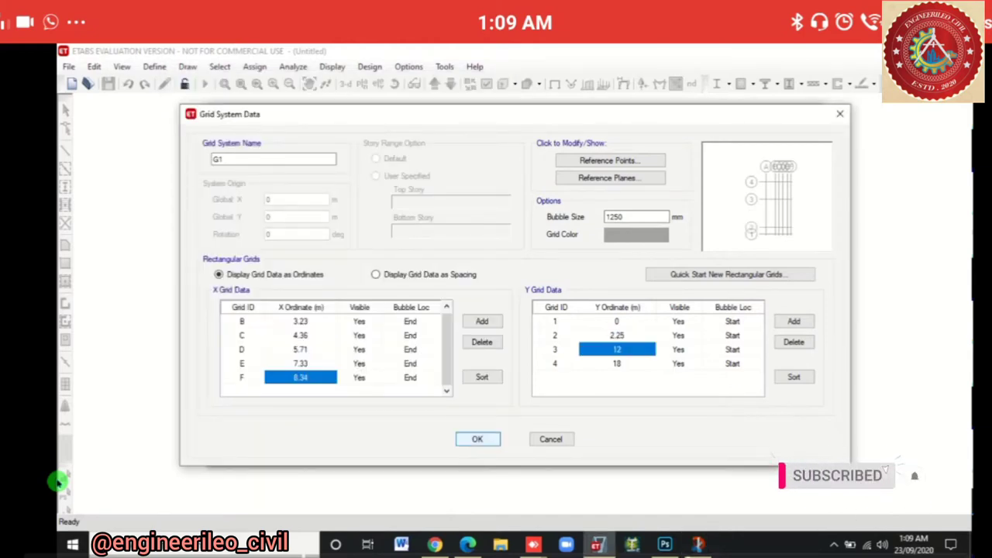
Draw blue pen lines on the plan snip extending the Y grid marks and the 2.63 bay's vertical line, and mark the lowest wall
click(698, 544)
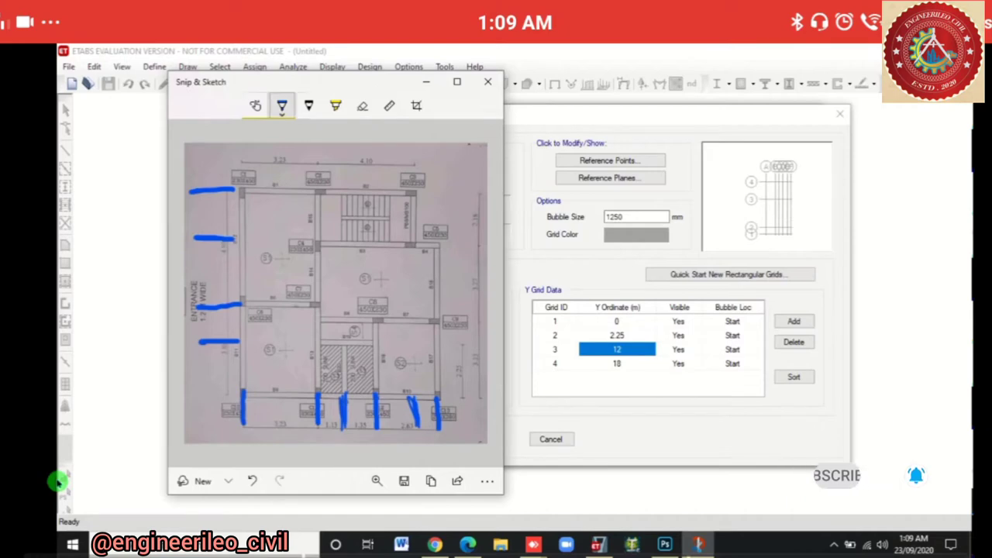
click(282, 106)
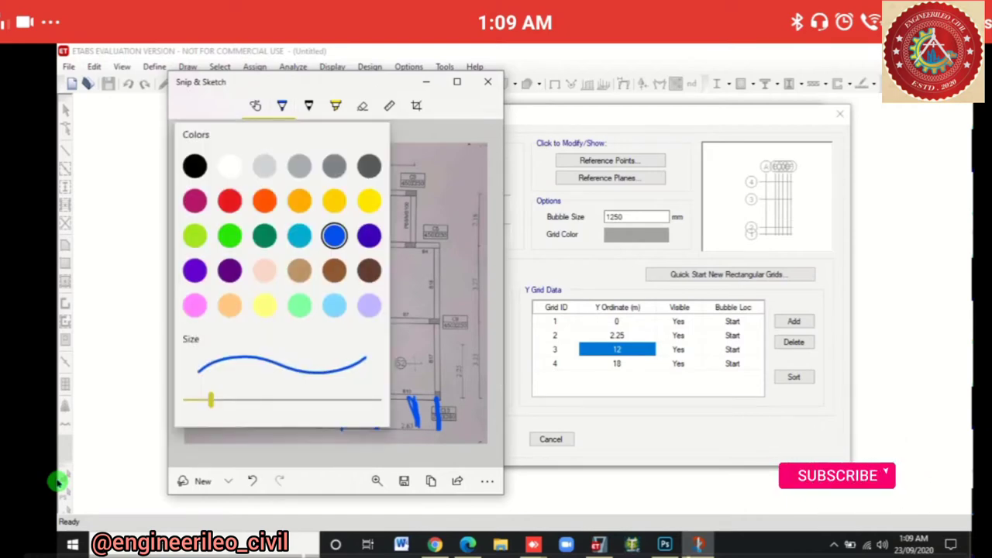
drag(211, 400, 225, 401)
click(446, 294)
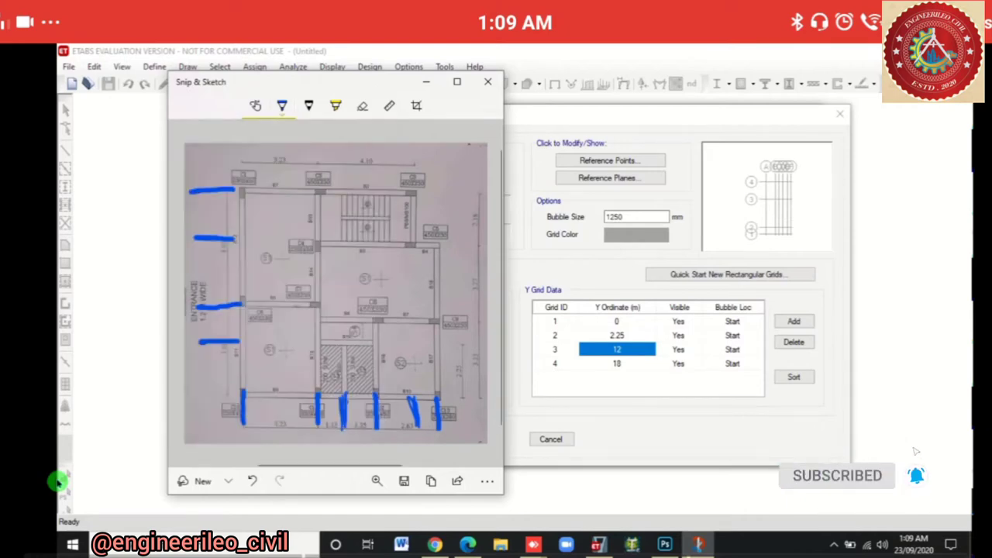
mouse_move(236, 316)
mouse_down()
mouse_move(196, 317)
mouse_move(322, 318)
mouse_move(230, 351)
mouse_up()
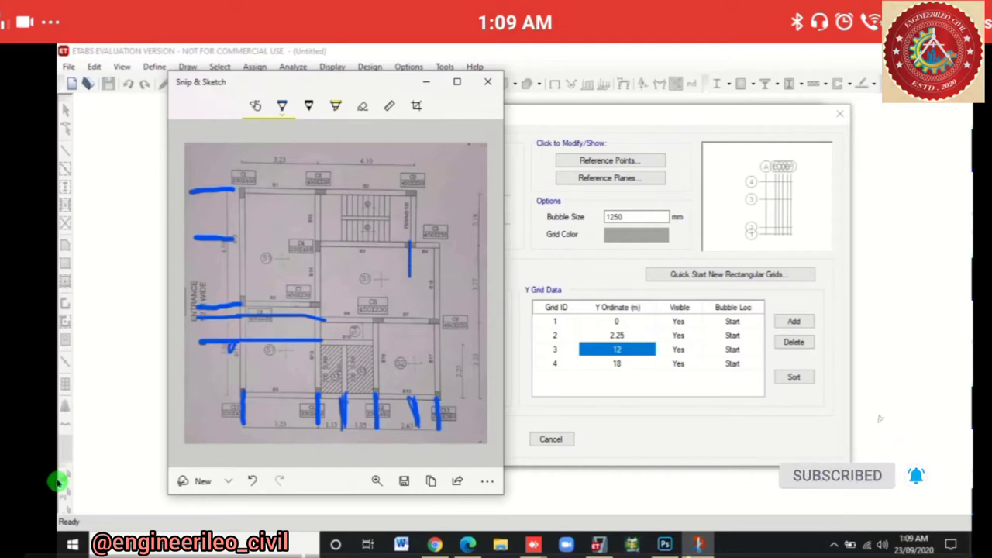
drag(410, 276, 413, 403)
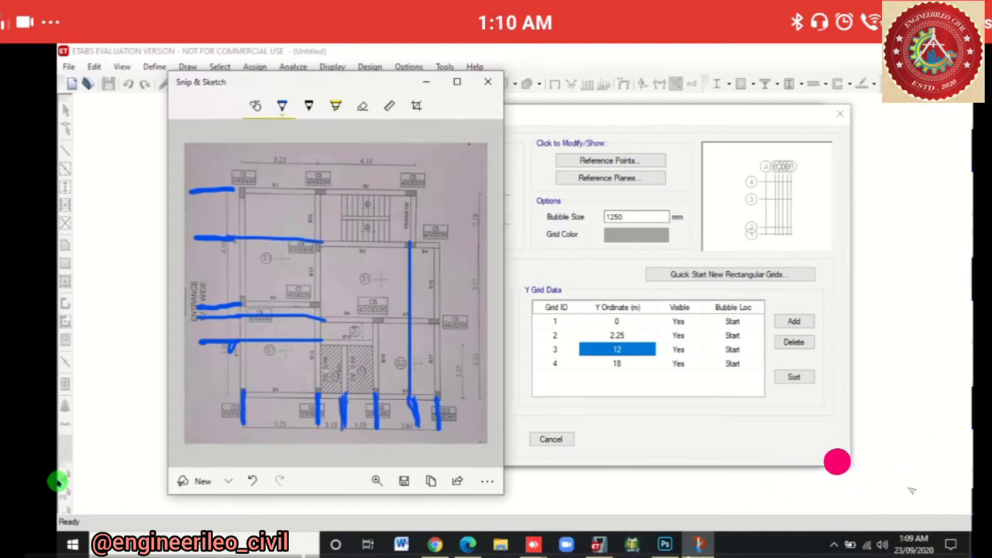
drag(194, 388, 242, 395)
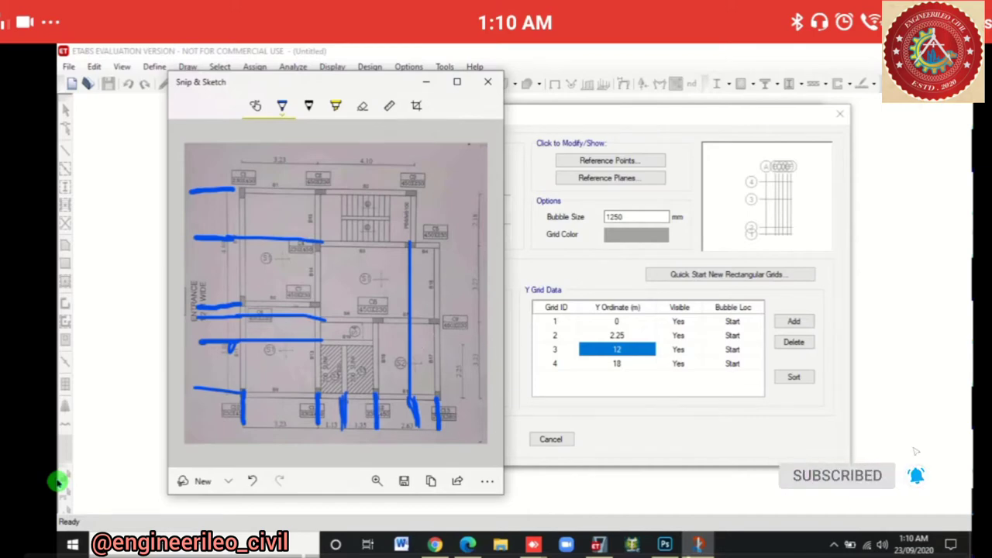
Set the Y ordinates of grid 3 to 3.23 m and grid 4 to 3.88 m, checking the plan snip
click(617, 349)
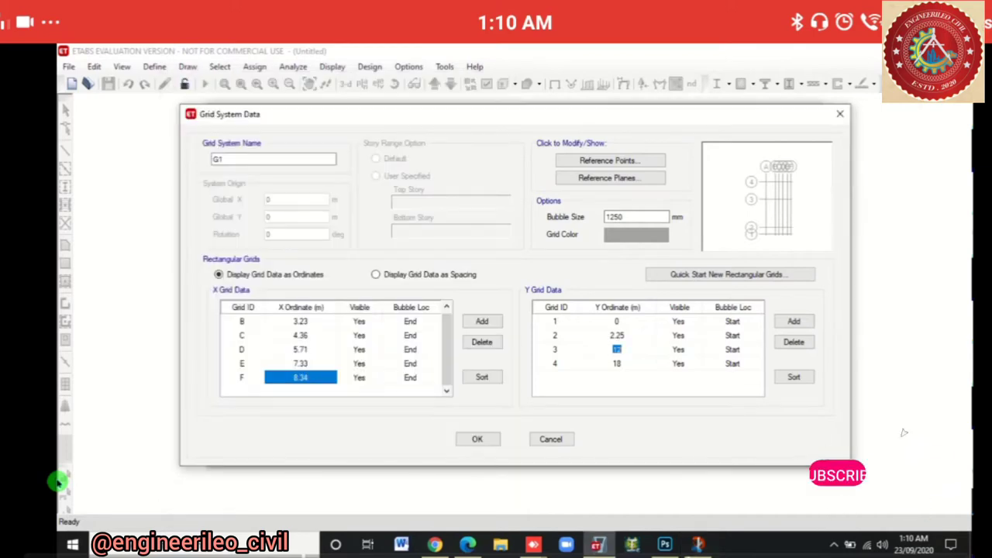
text(3.23)
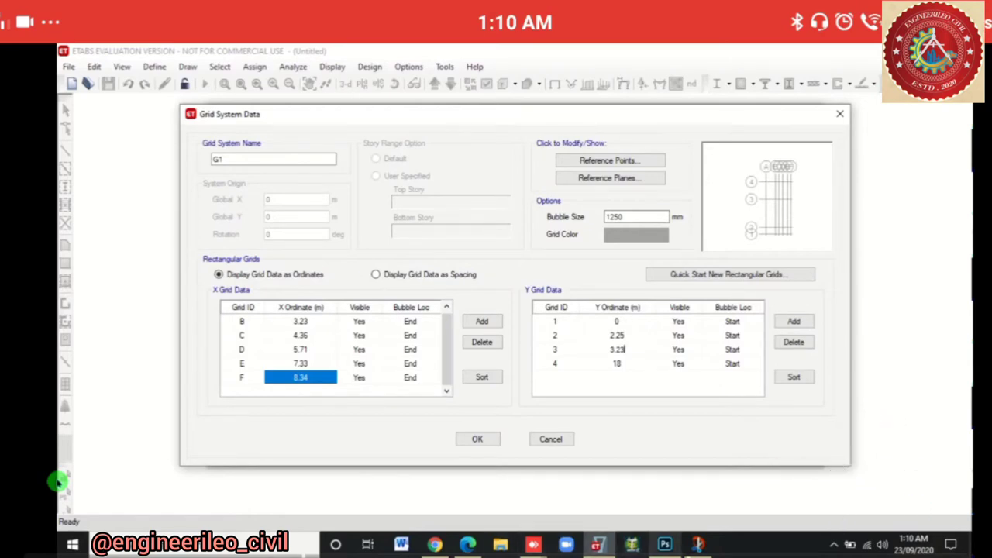
click(697, 545)
mouse_move(664, 545)
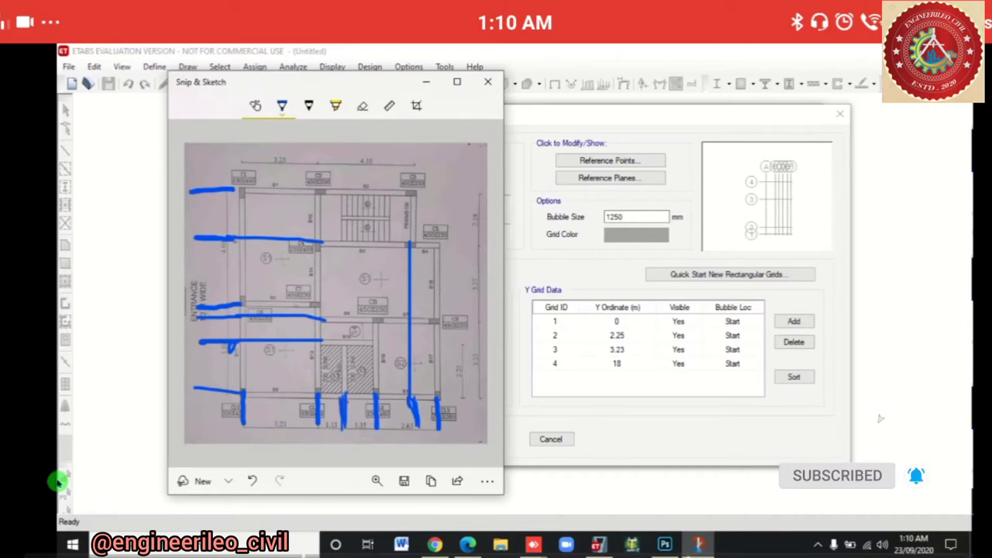
click(599, 545)
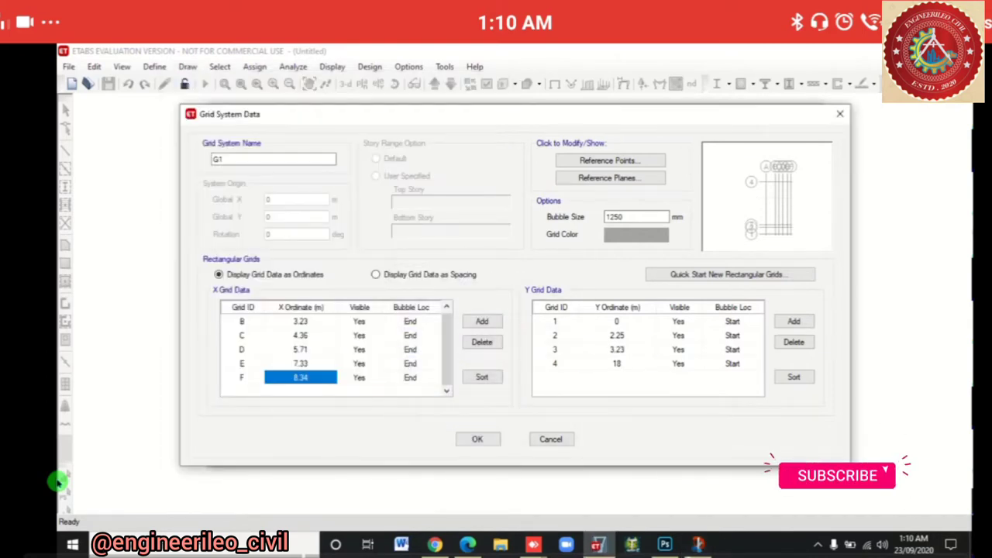
key(Return)
text(3.88)
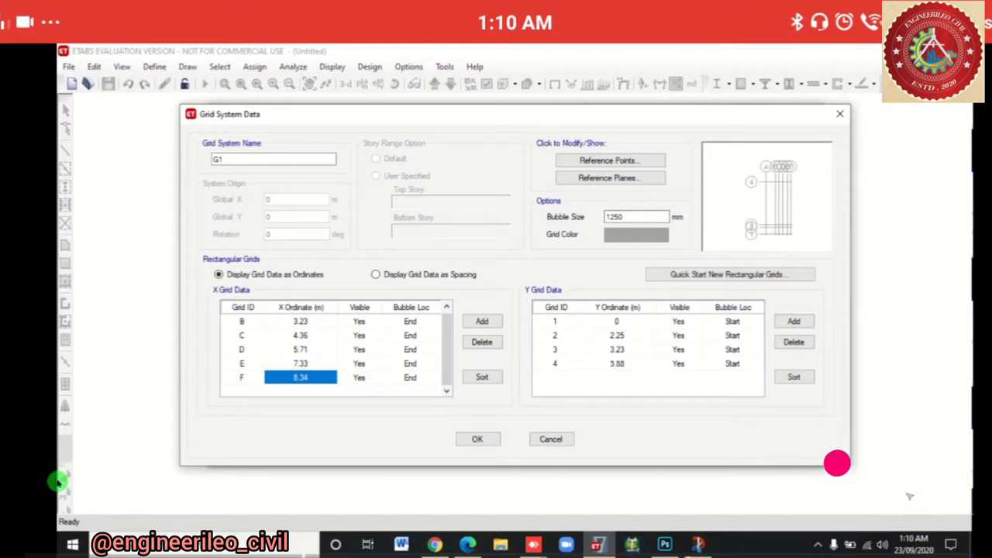
Add Y grid lines 5 and 6, and set grid 5's ordinate to 6.5 m from the plan
click(794, 321)
click(793, 321)
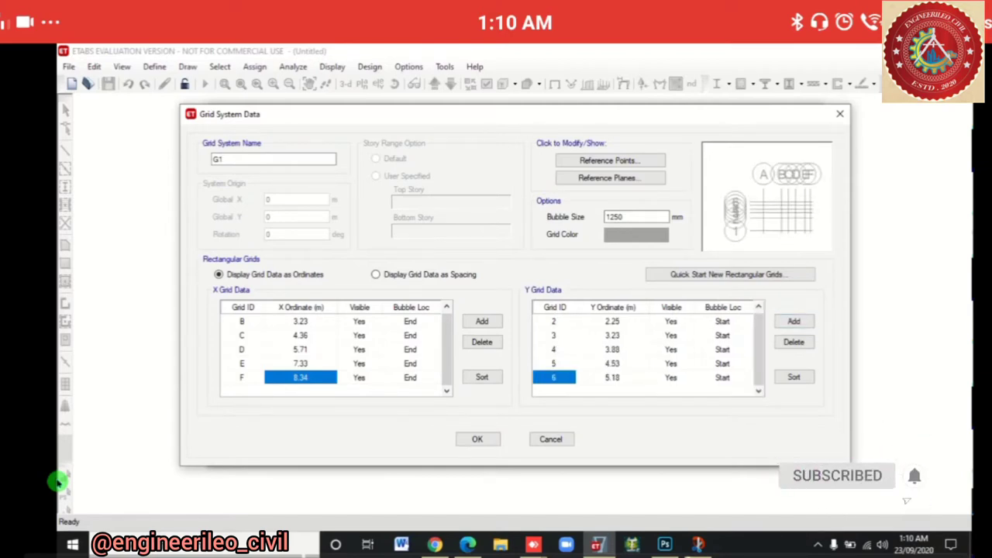
click(613, 364)
click(699, 544)
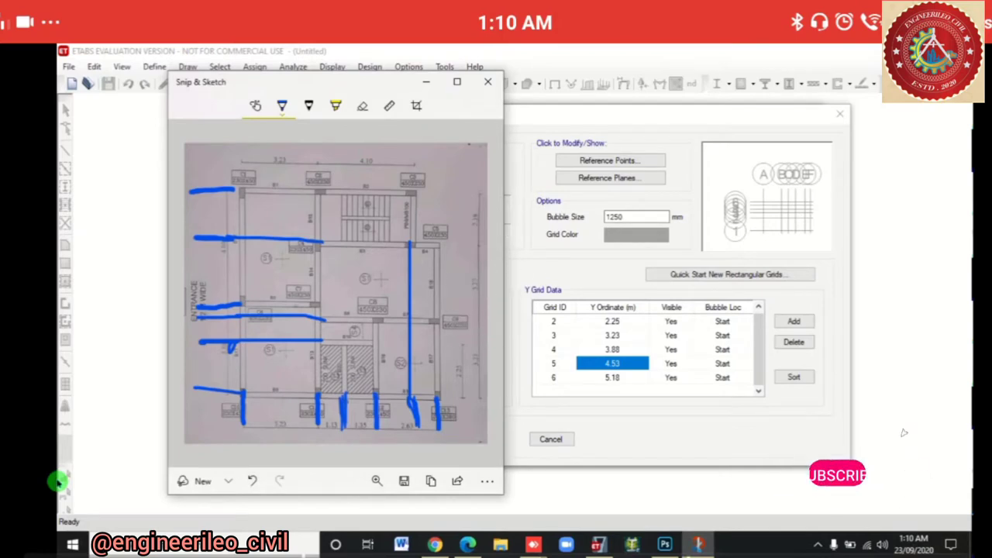
key(alt+Tab)
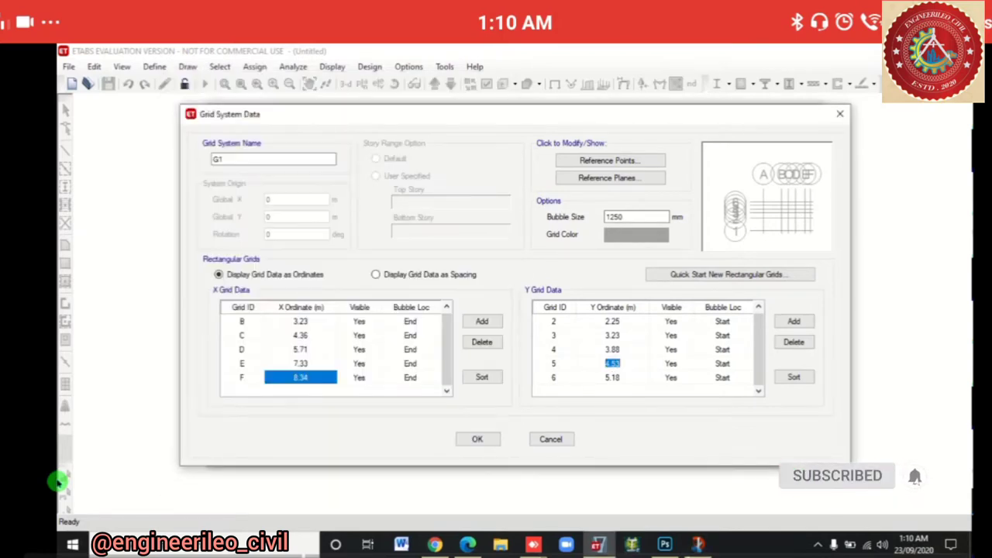
text(.5)
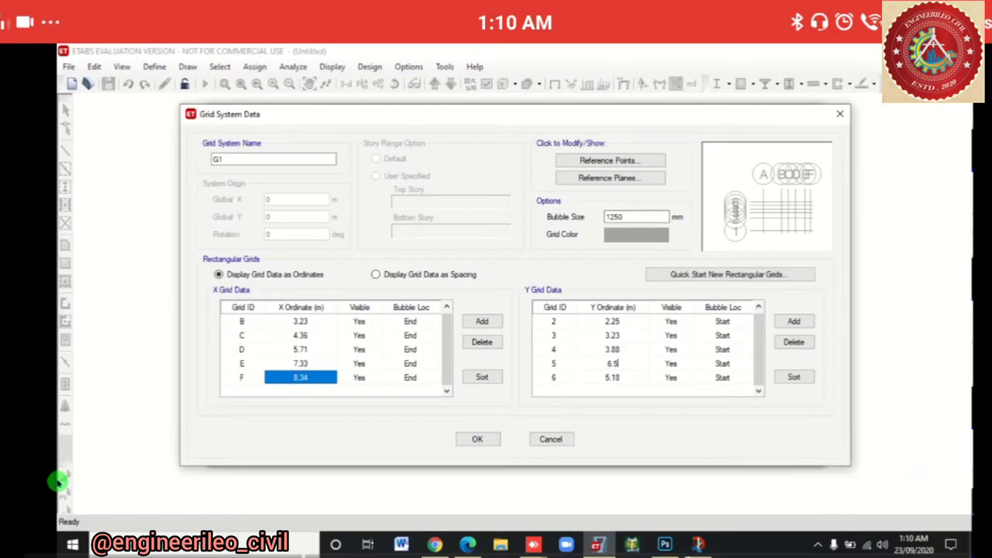
key(Return)
Check the plan snip and set the Y ordinate of grid 6 to 8.68 m
key(alt+Tab)
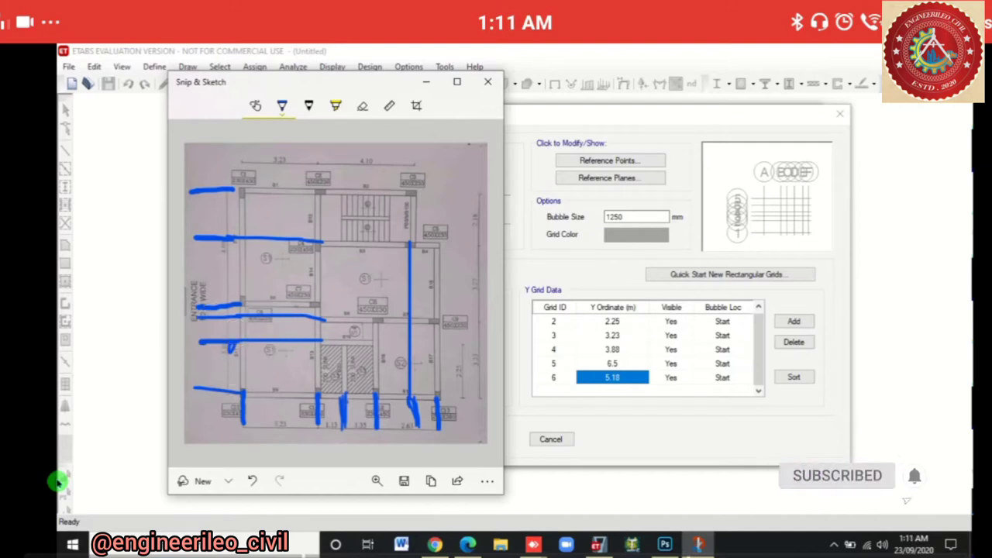
click(58, 482)
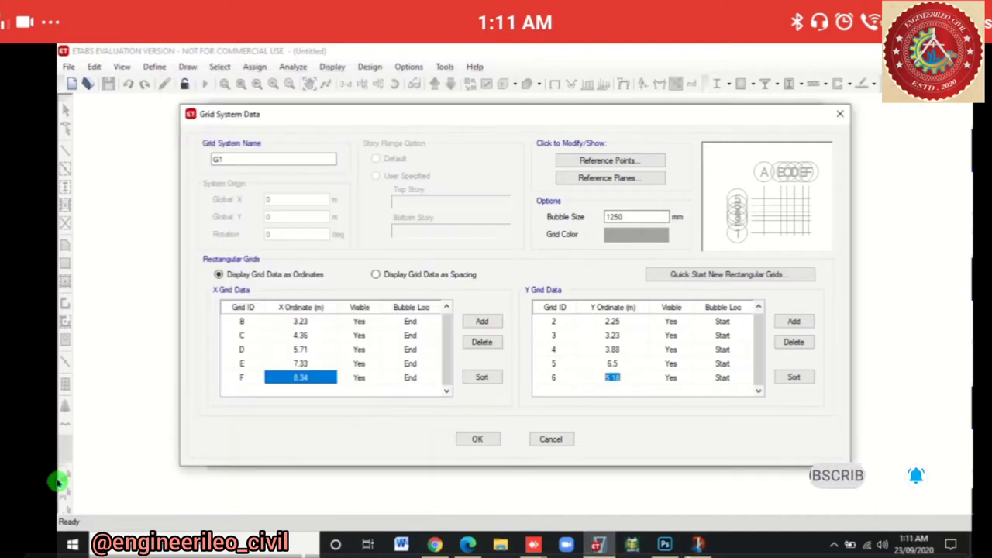
text(8)
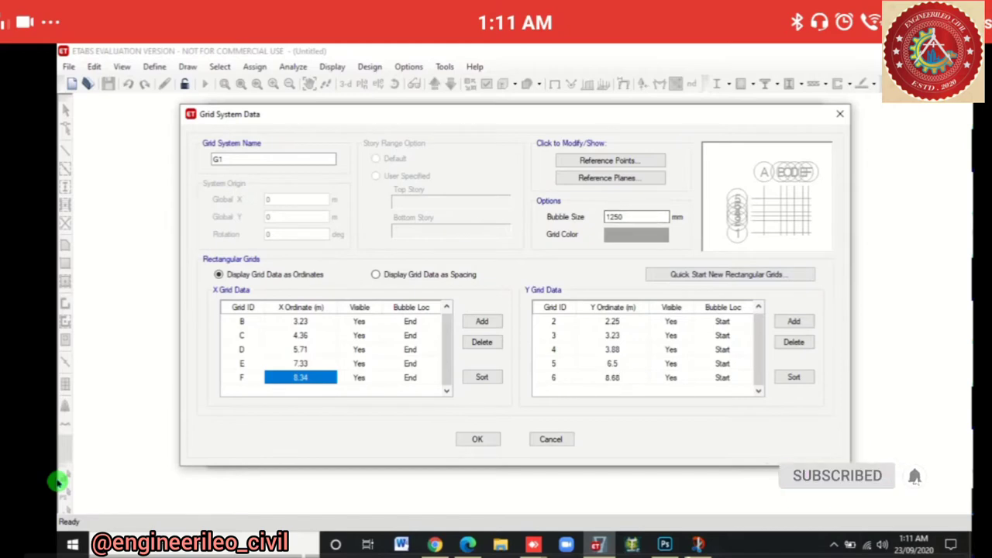
click(631, 217)
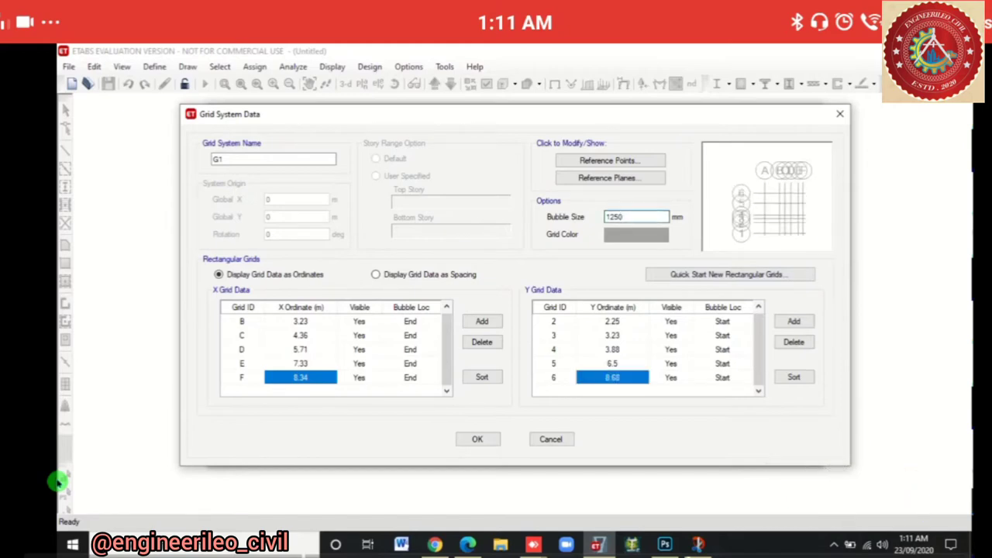
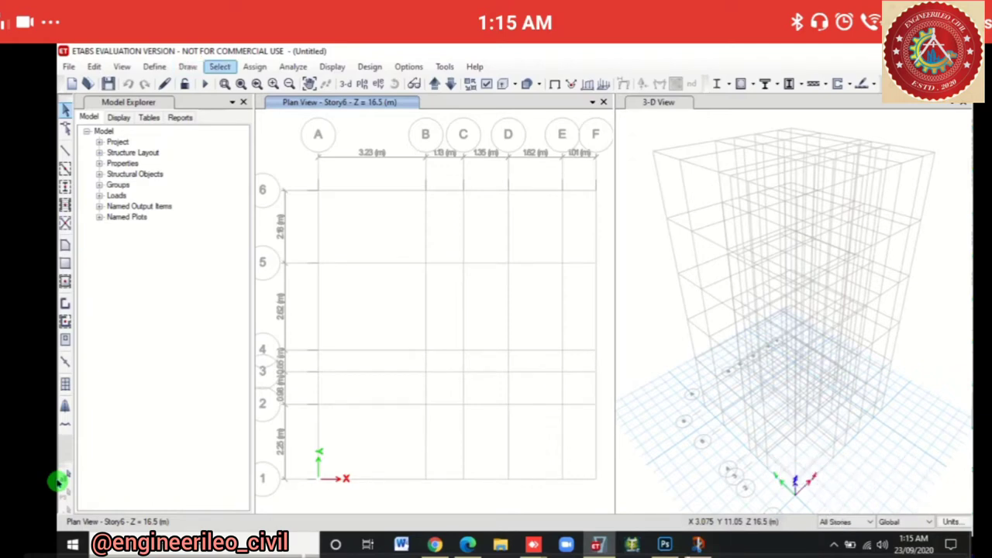
Add a new concrete rectangular frame section property and name it COLUMN
click(220, 67)
mouse_move(241, 83)
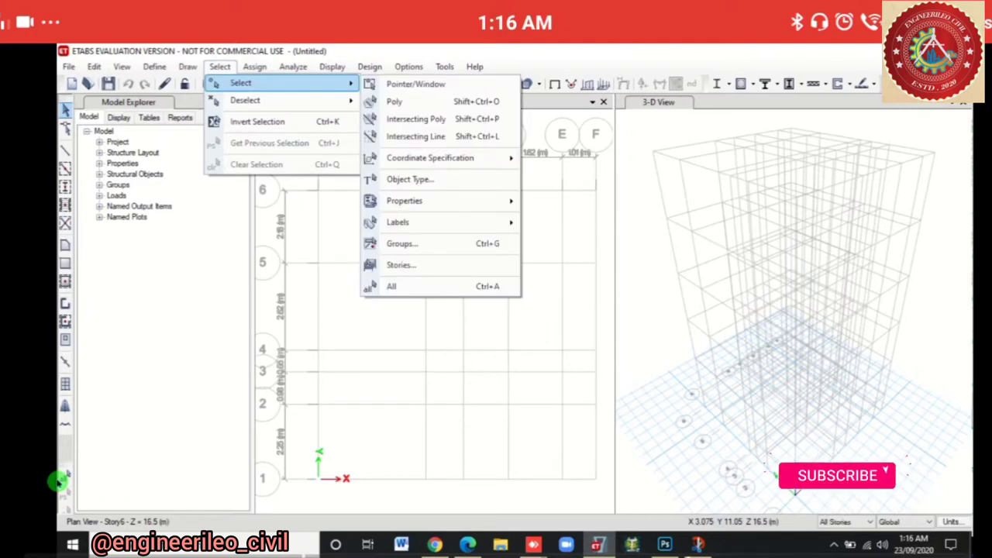
mouse_move(154, 66)
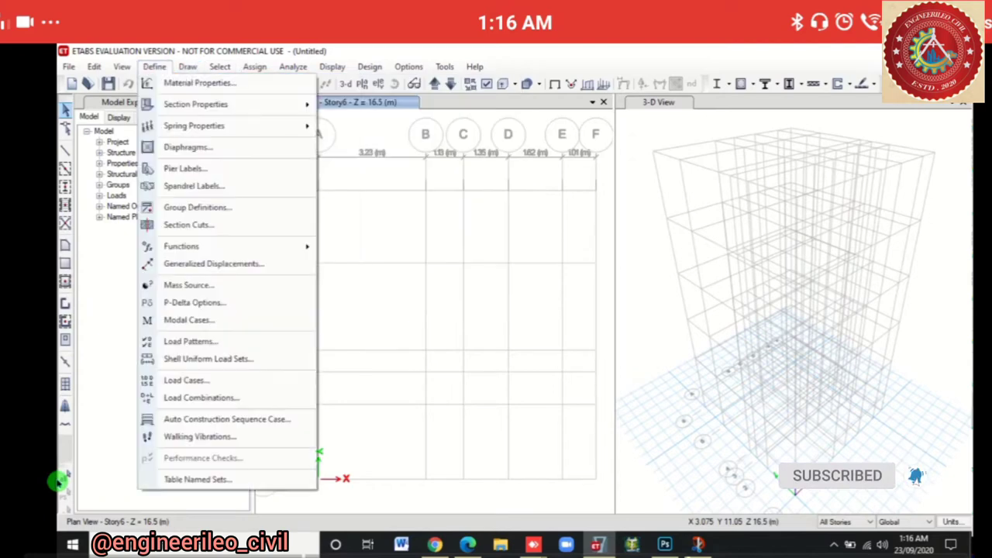
mouse_move(196, 104)
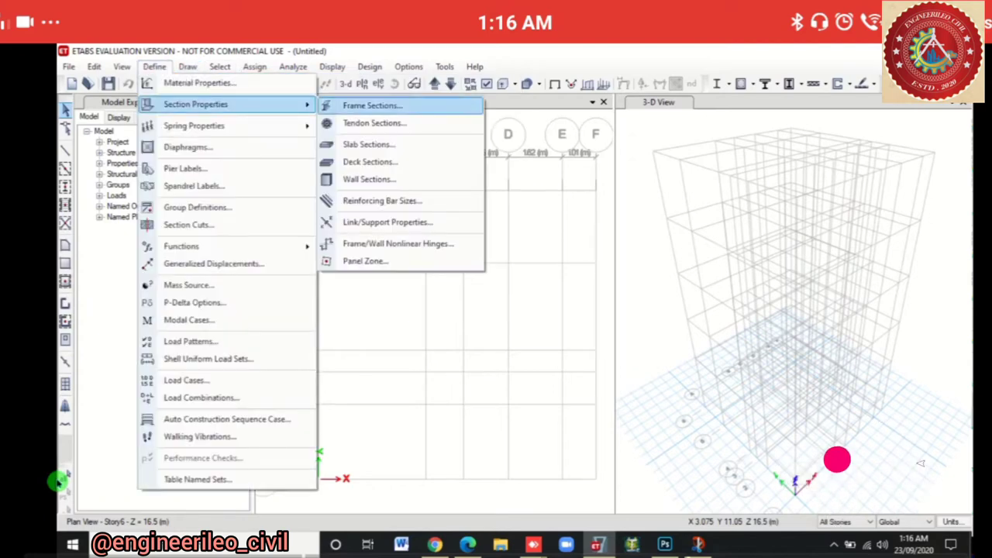
key(Return)
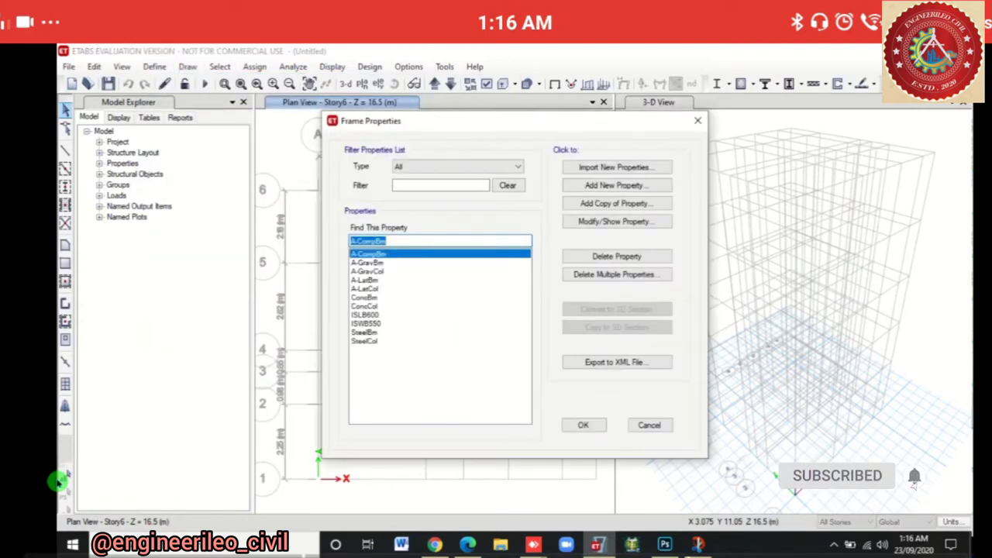
key(Tab)
key(Tab)
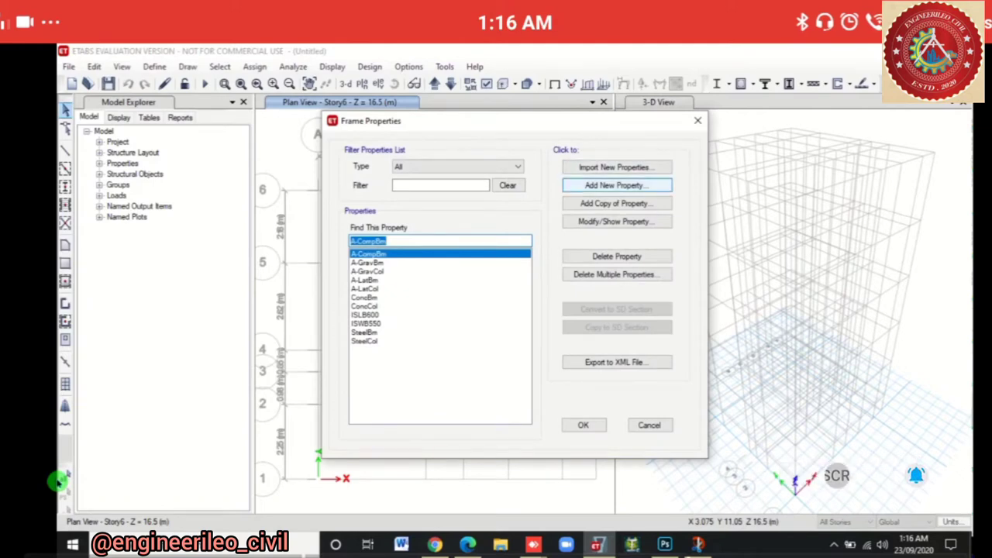
key(Return)
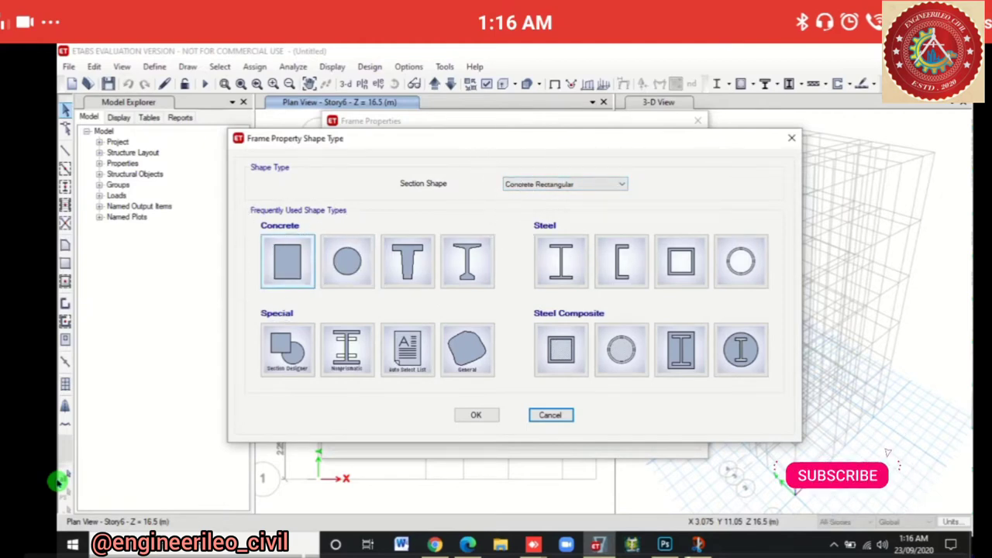
click(295, 258)
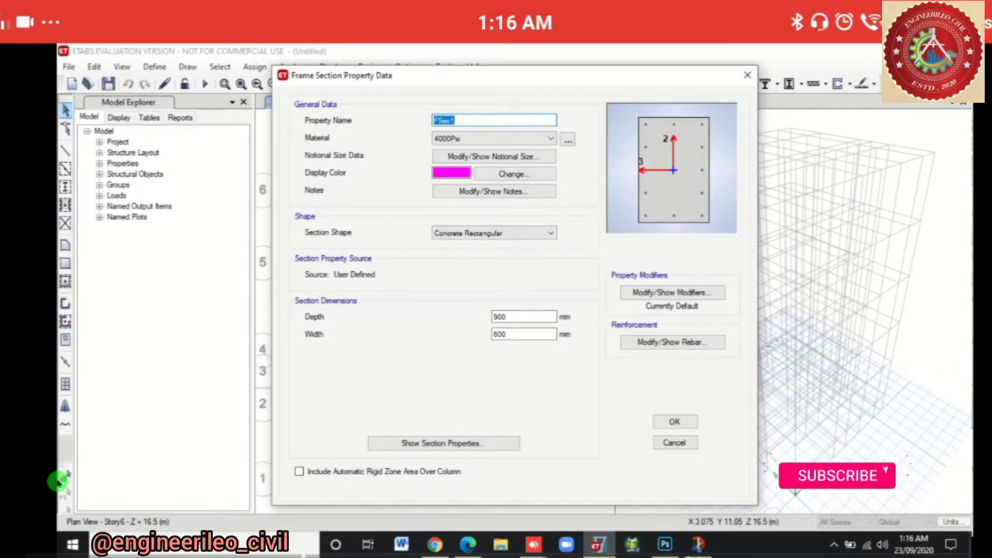
text(CO)
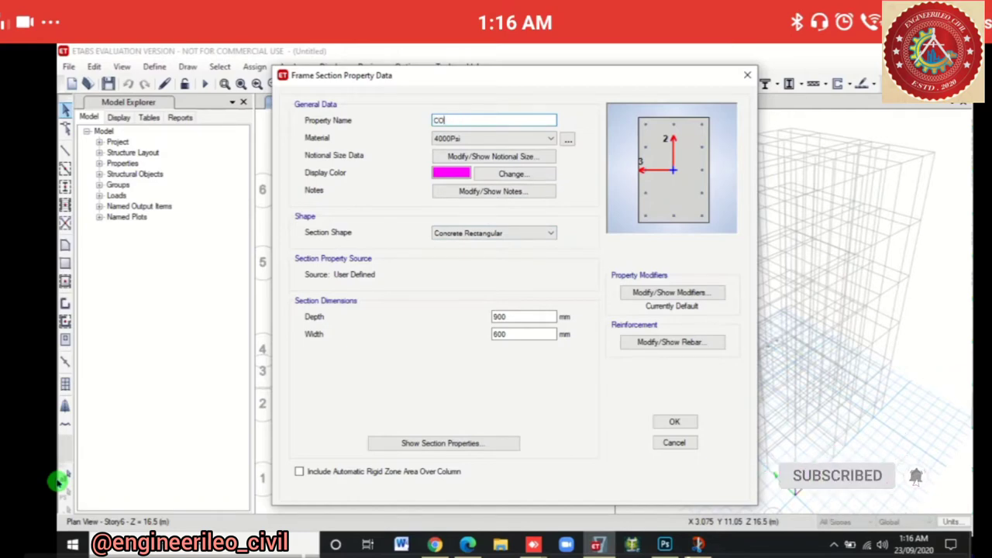
text(LUMN)
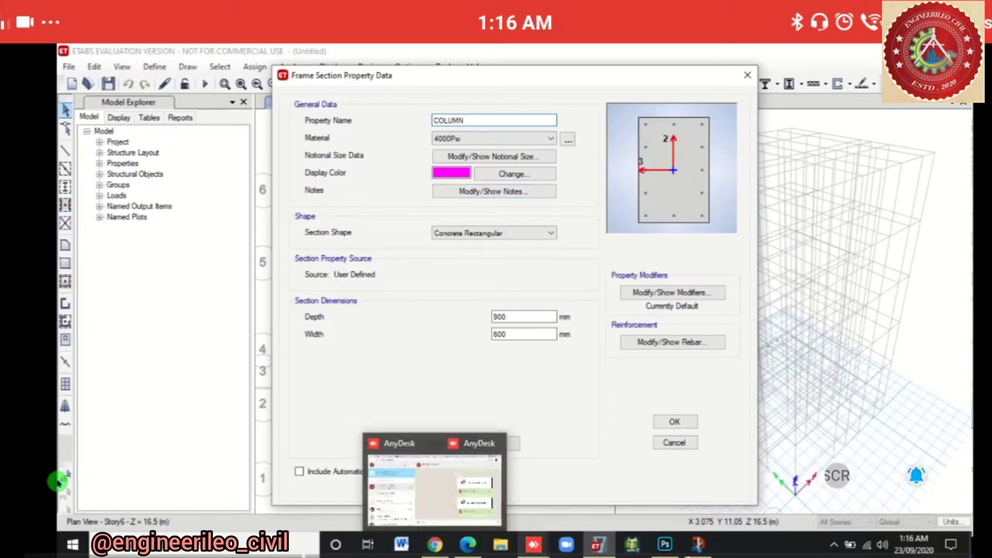
Switch to the plan PDF in Edge to check the structural plan's column sizes, minimizing Snip & Sketch, and return to ETABS
click(467, 544)
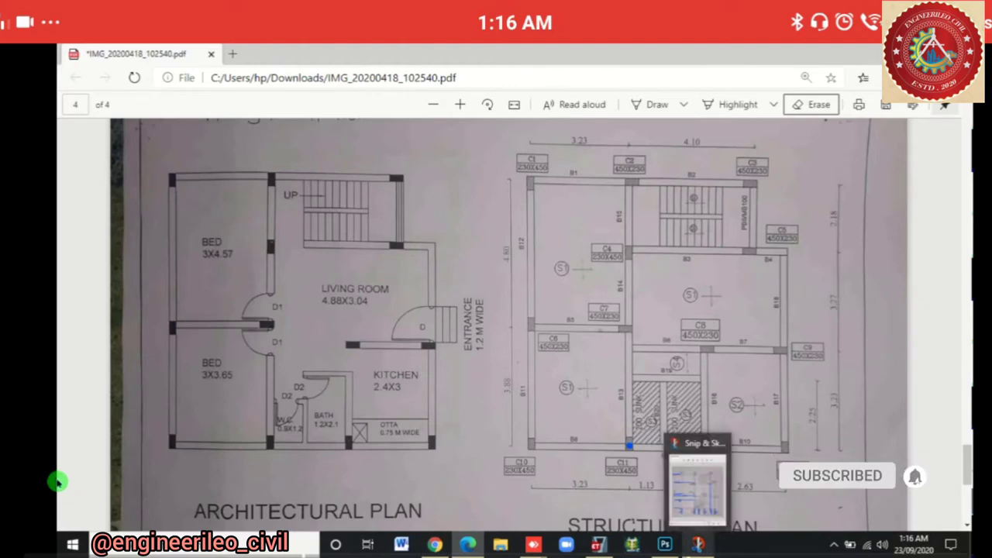
click(699, 545)
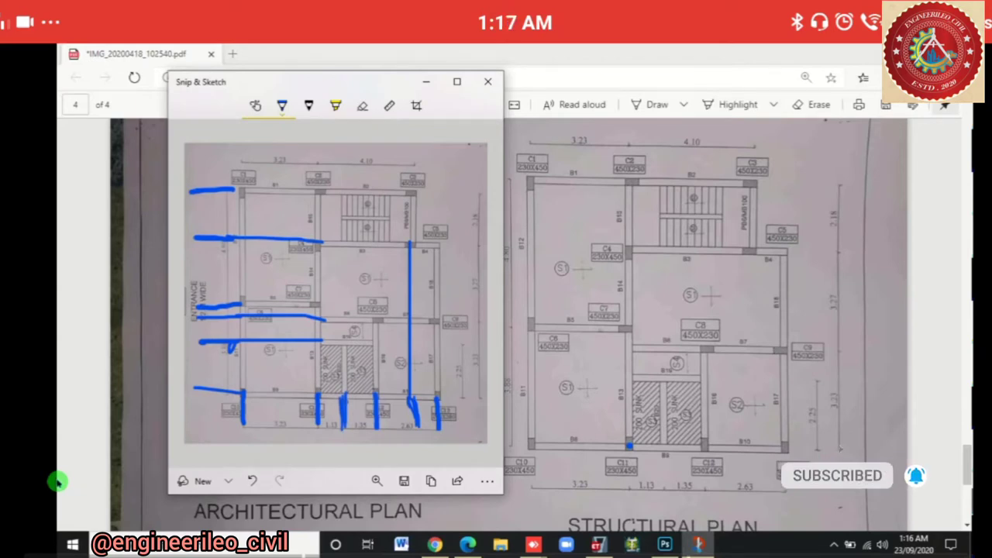
click(426, 82)
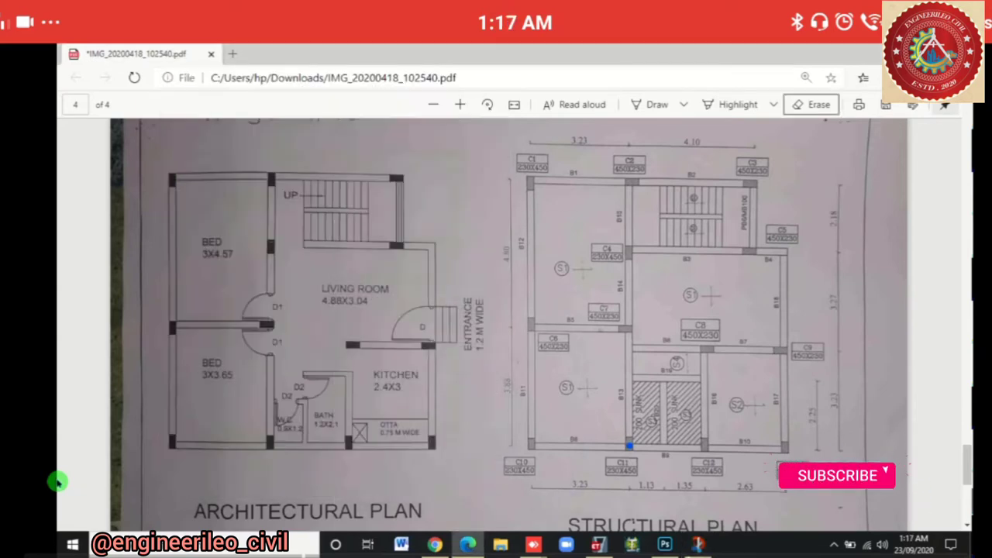
click(599, 544)
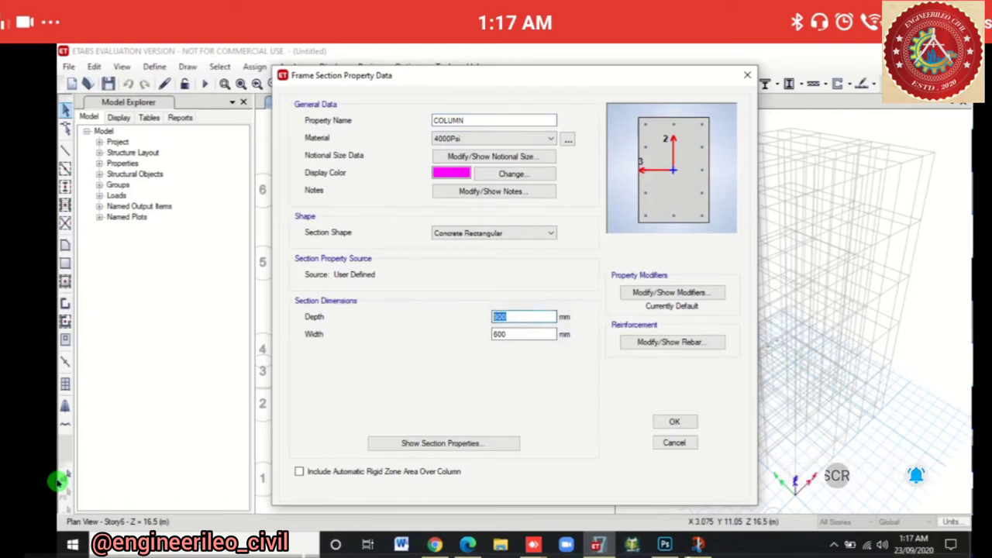
Name the section COLUMN 230 X 450 and set its depth to 450 mm and width to 230 mm
click(474, 121)
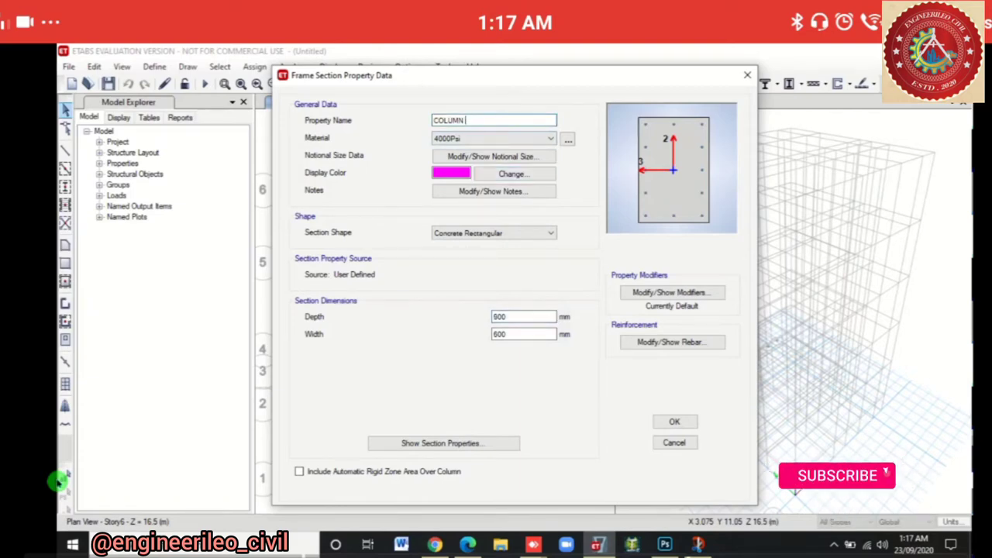
text(230)
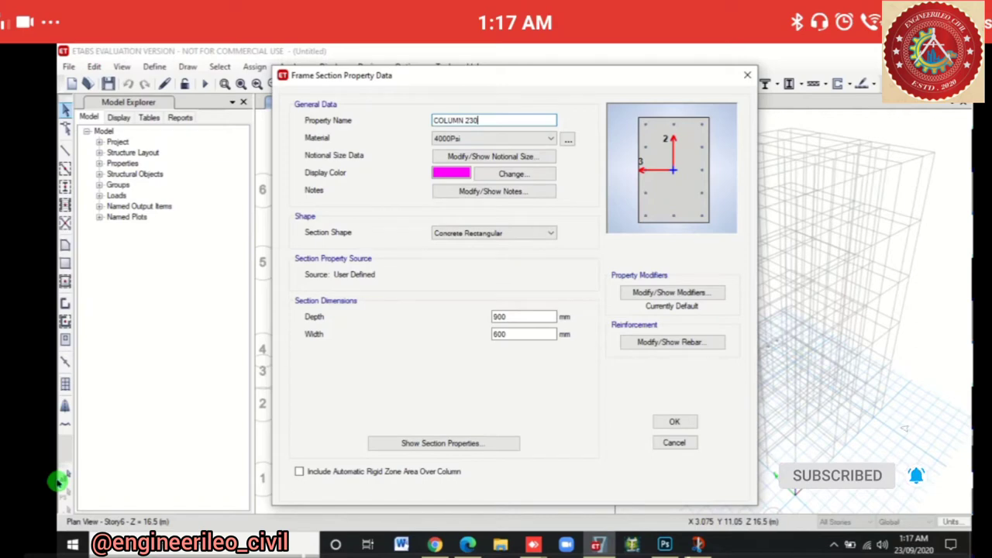
text( X 45)
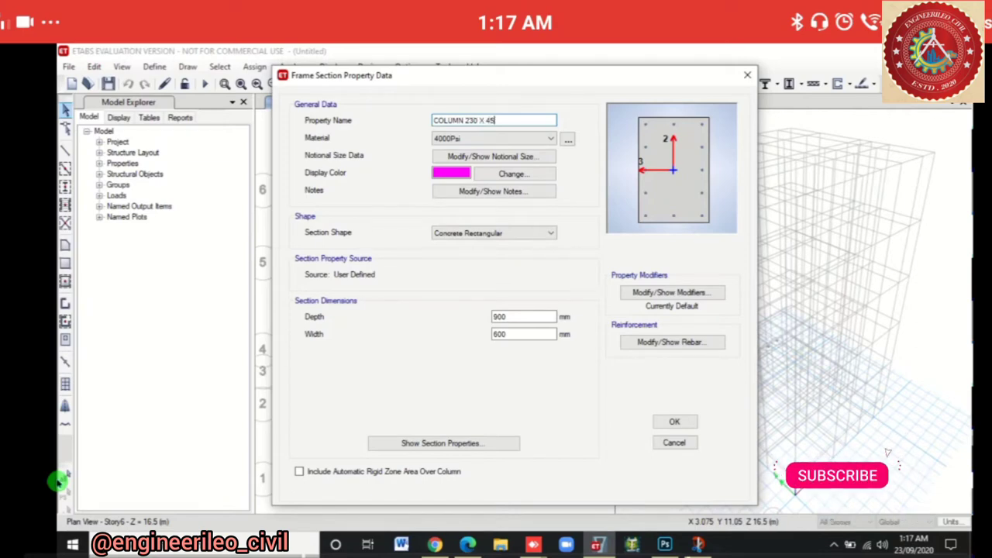
text(0)
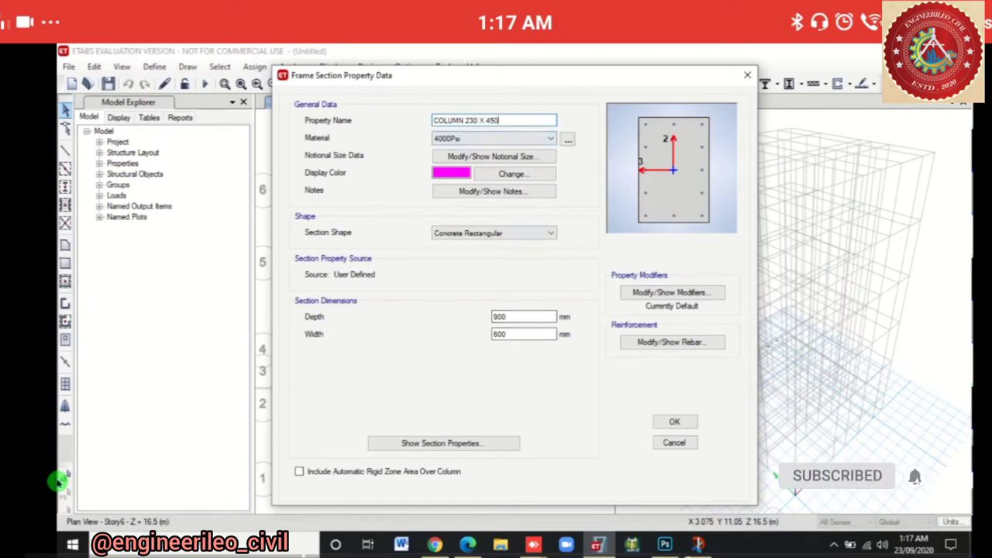
key(Tab)
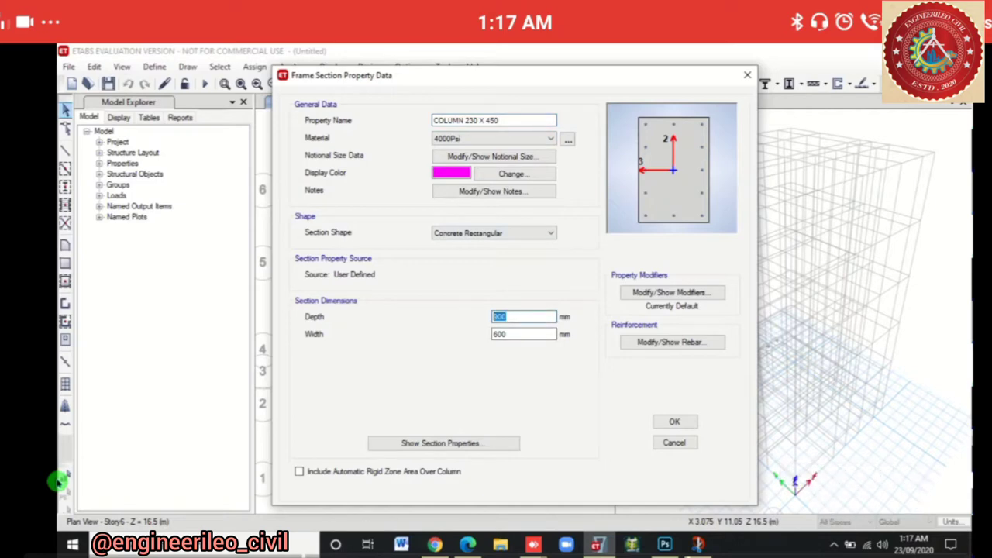
text(450)
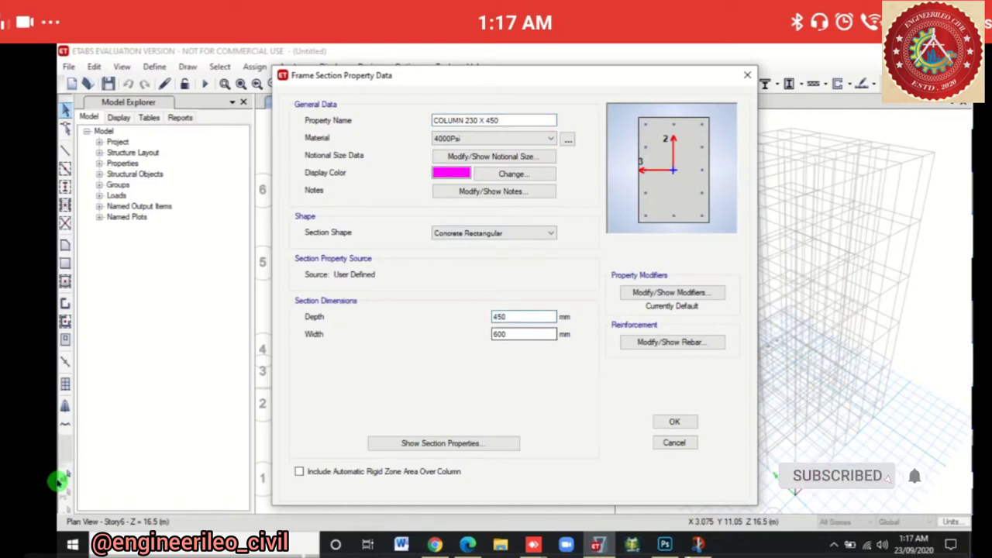
key(Tab)
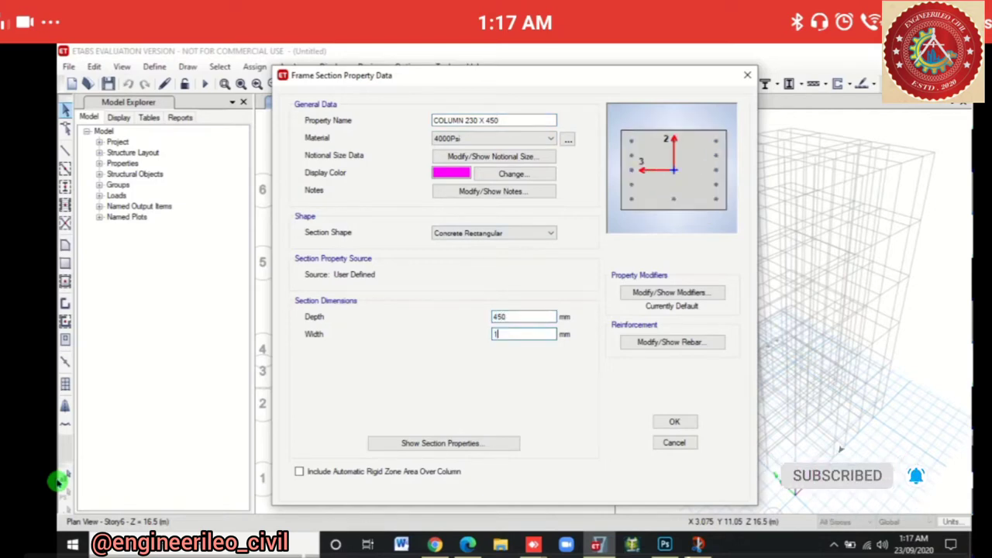
text(230)
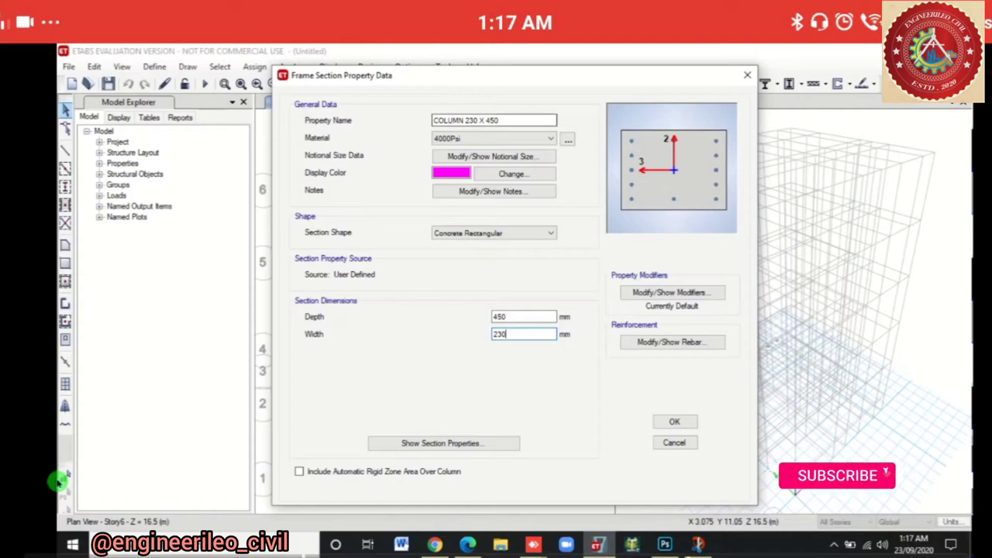
Rename the column section COLUMN 300 X 600 and set its material to M30
drag(501, 121, 469, 121)
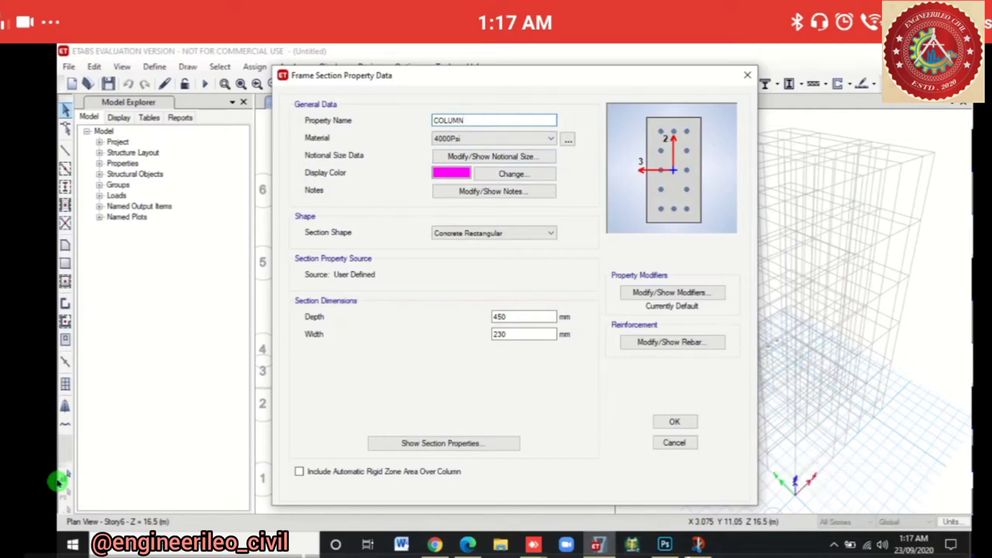
text(300 X )
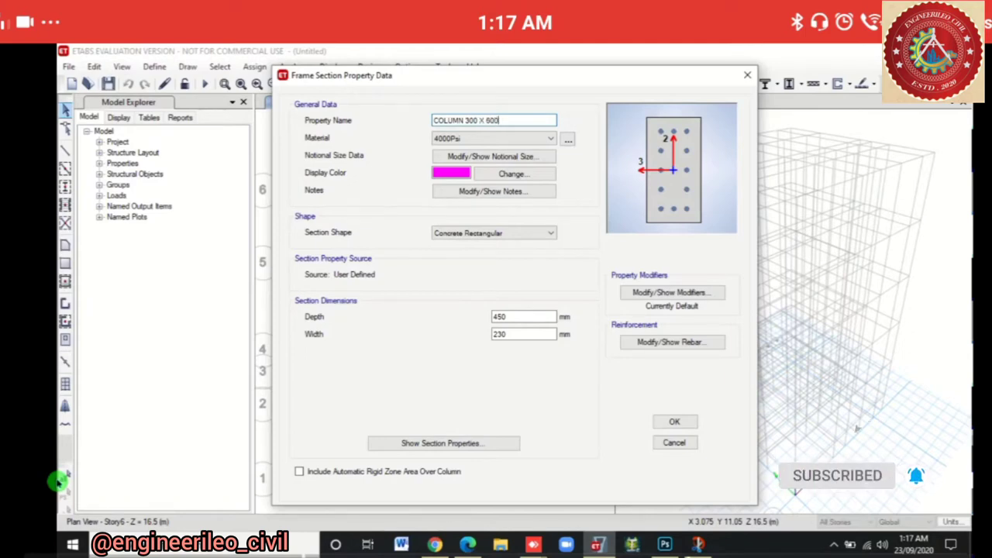
text(600)
key(Tab)
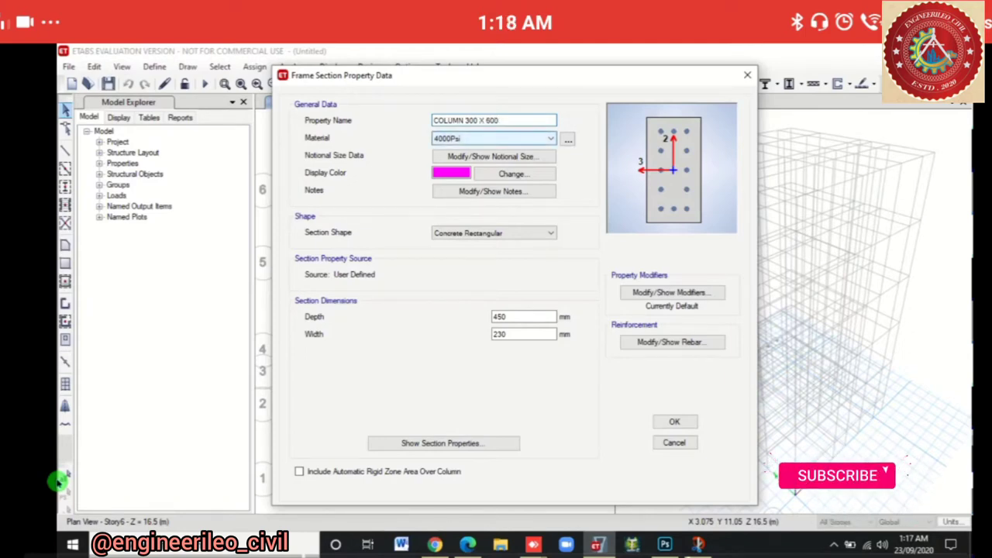
click(494, 139)
click(494, 186)
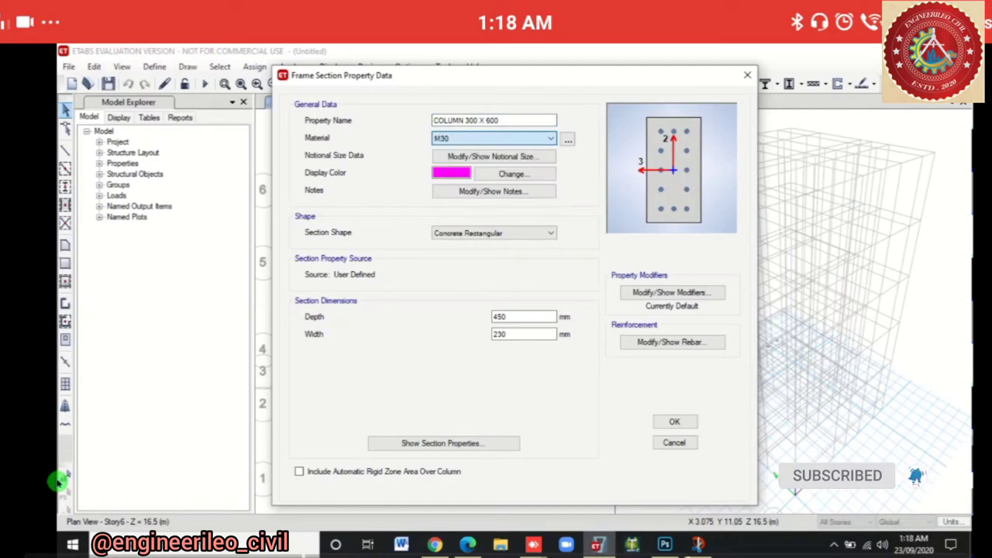
Set the column section's depth to 600 mm and its width to 300 mm
double_click(501, 317)
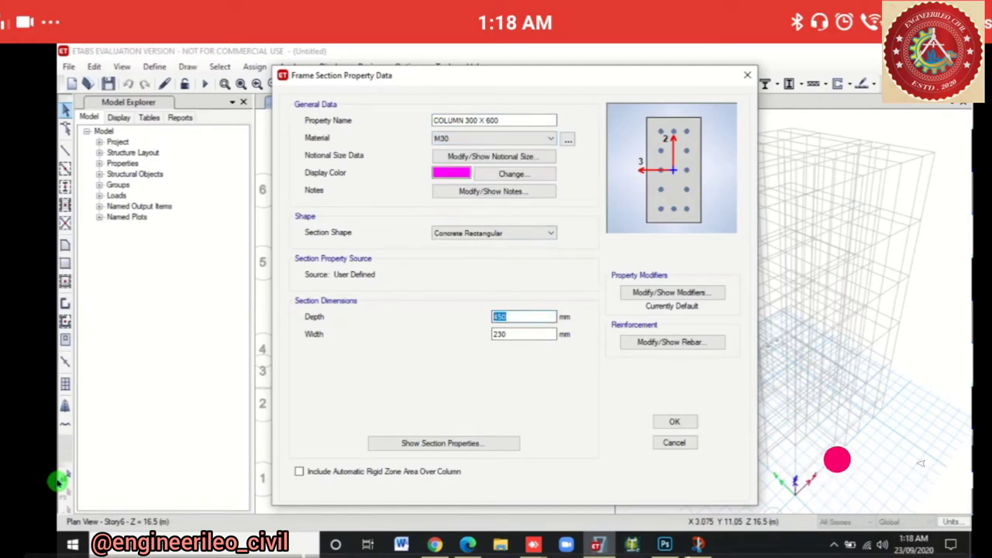
text(600)
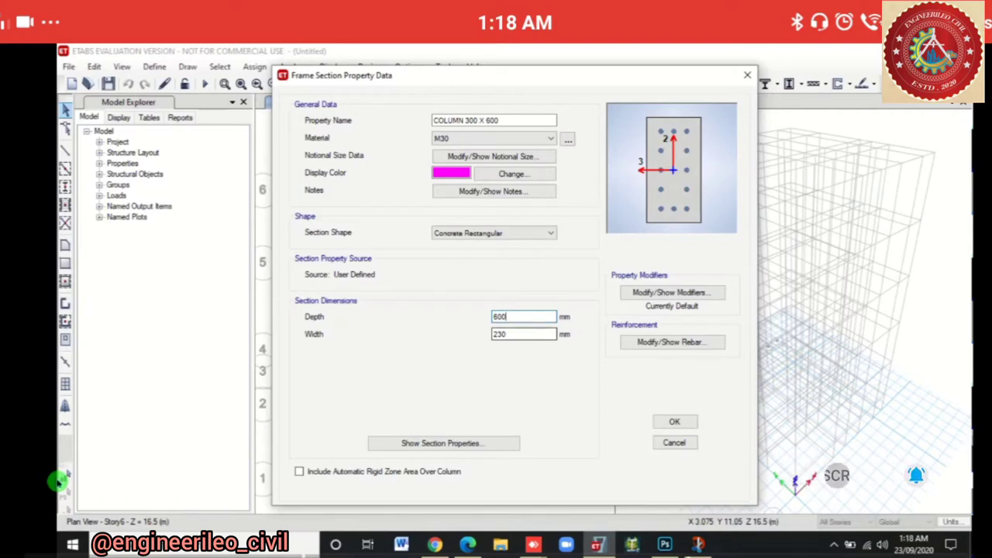
key(Tab)
text(300)
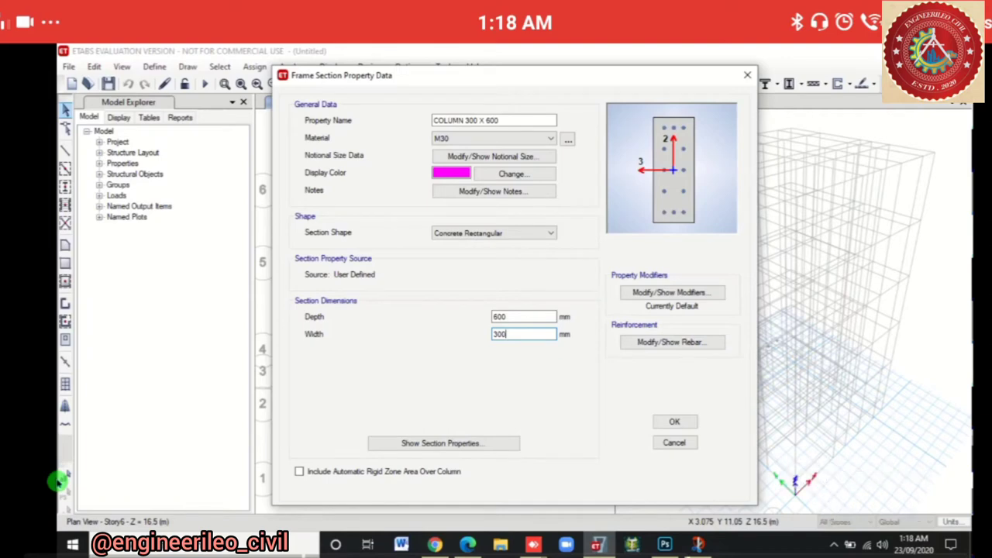
Set the column's rebar material to HYSD500 for longitudinal bars and Mild250 for confinement ties, and accept the reinforcement data
key(Tab)
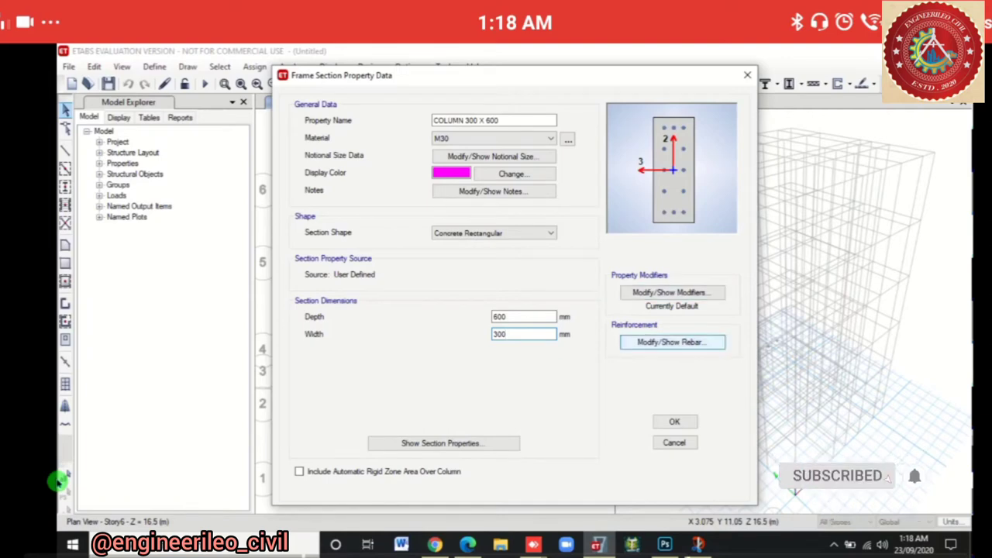
key(Return)
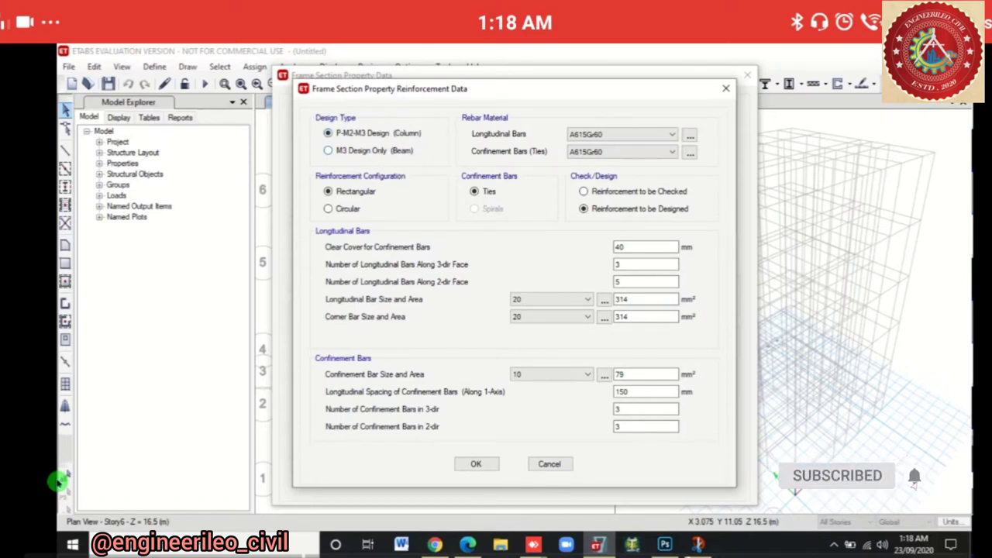
click(624, 134)
key(Down)
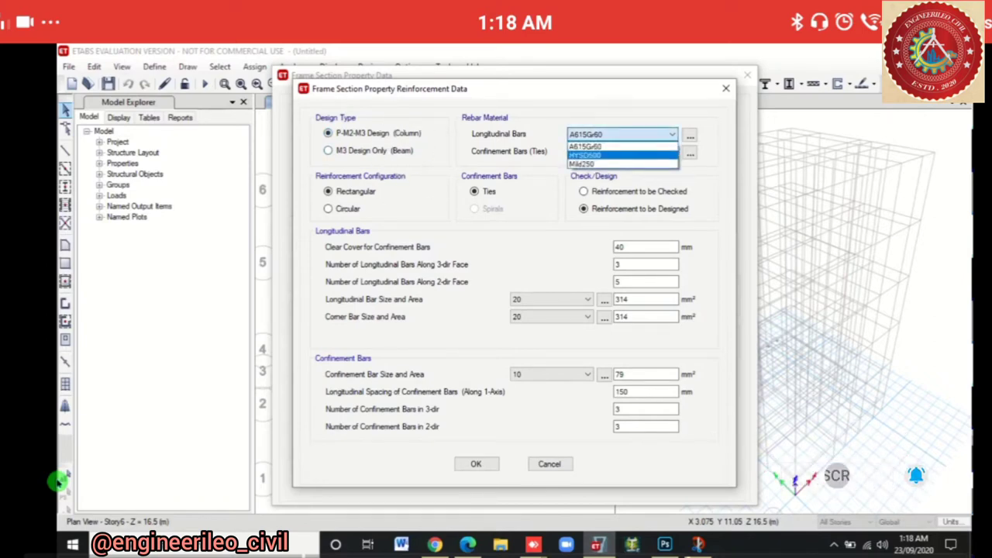
key(Tab)
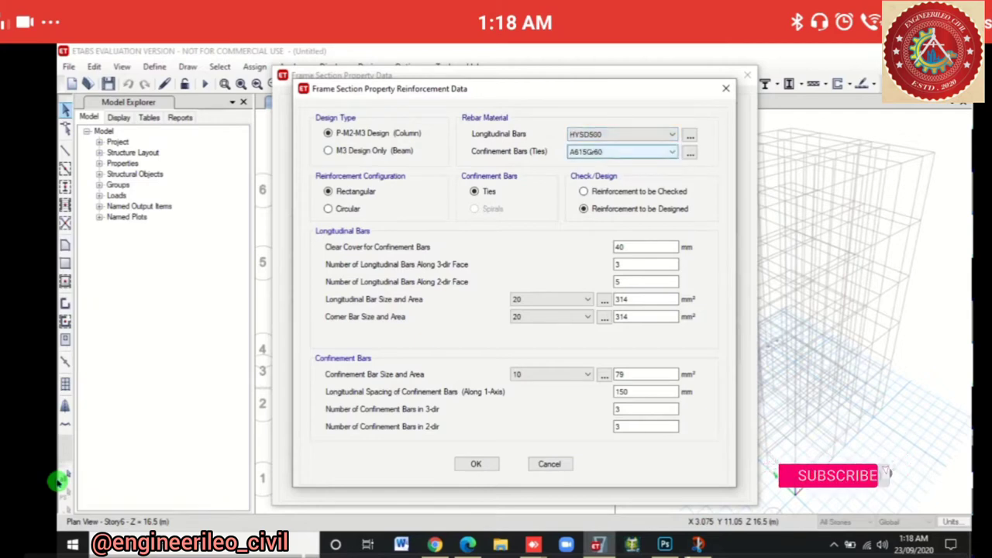
key(alt+Down)
key(Down)
key(Down)
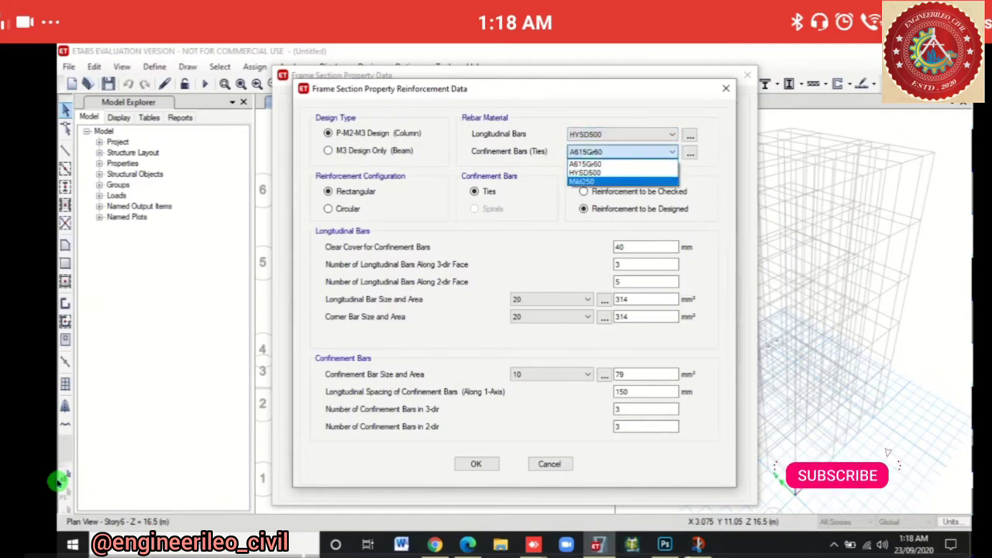
key(Return)
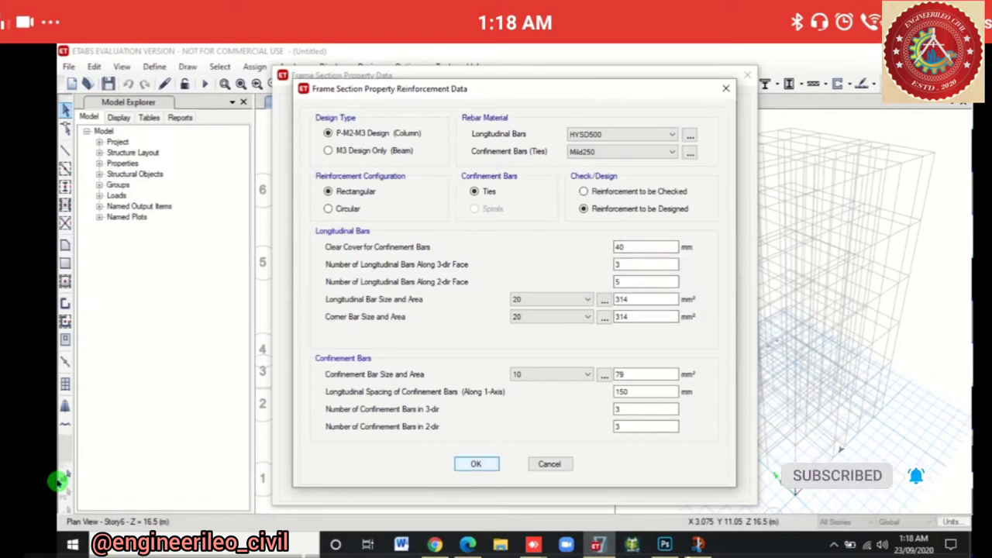
click(476, 463)
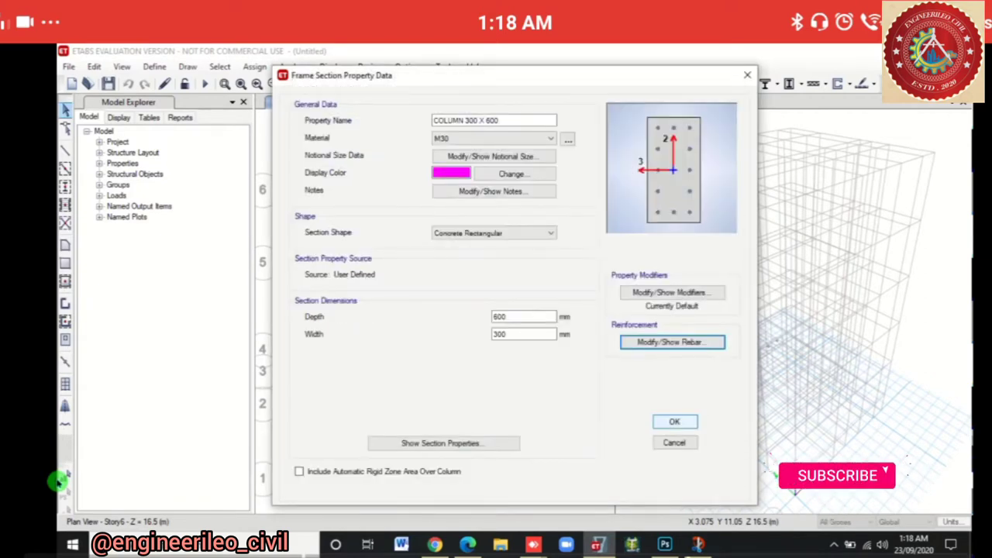
Accept the column section and add a concrete rectangular section named BEAM 230 X 450 with material M30
click(674, 420)
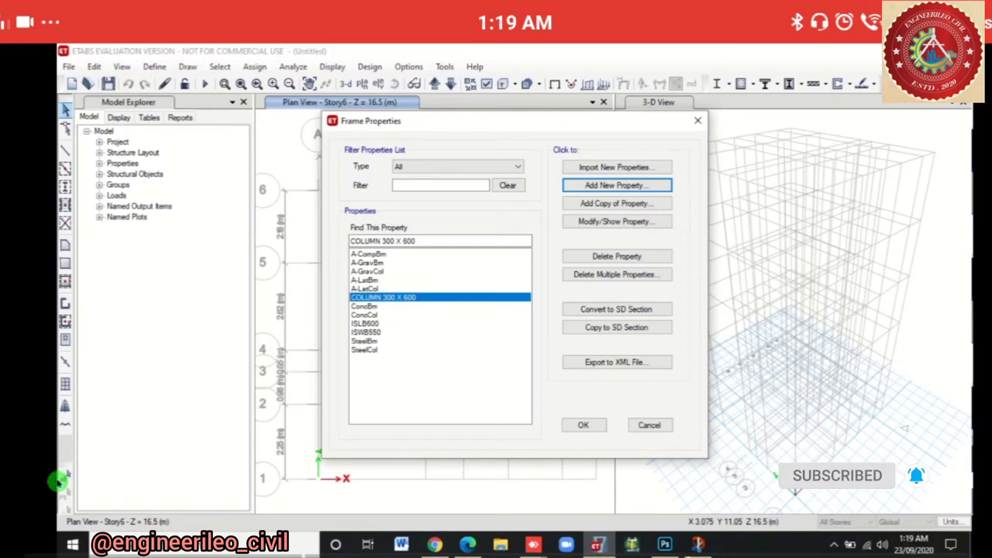
click(617, 185)
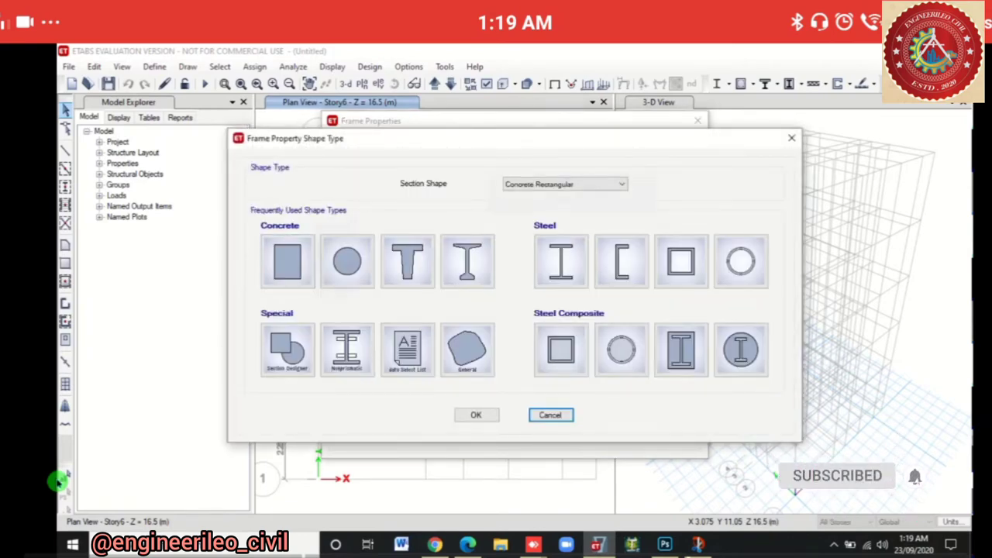
click(286, 261)
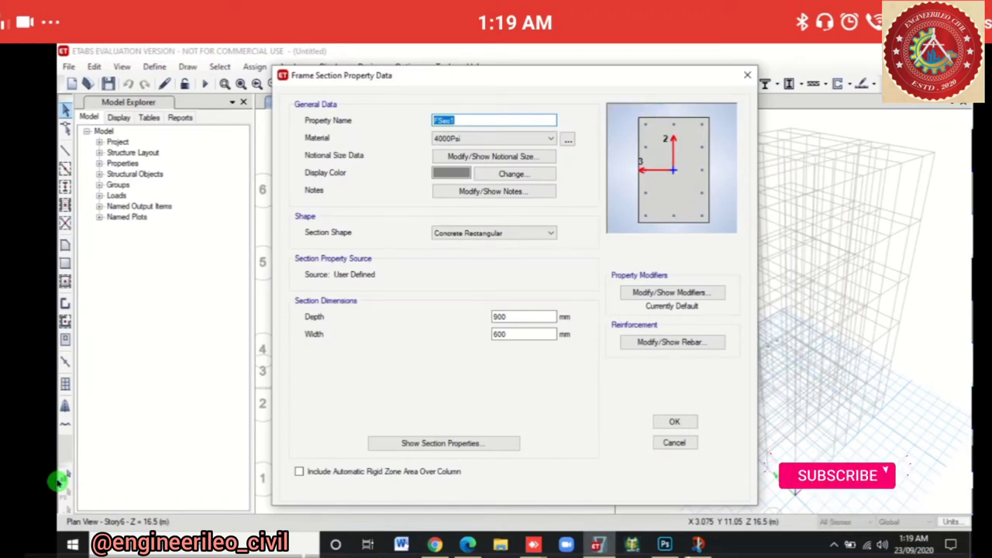
text(BEAM)
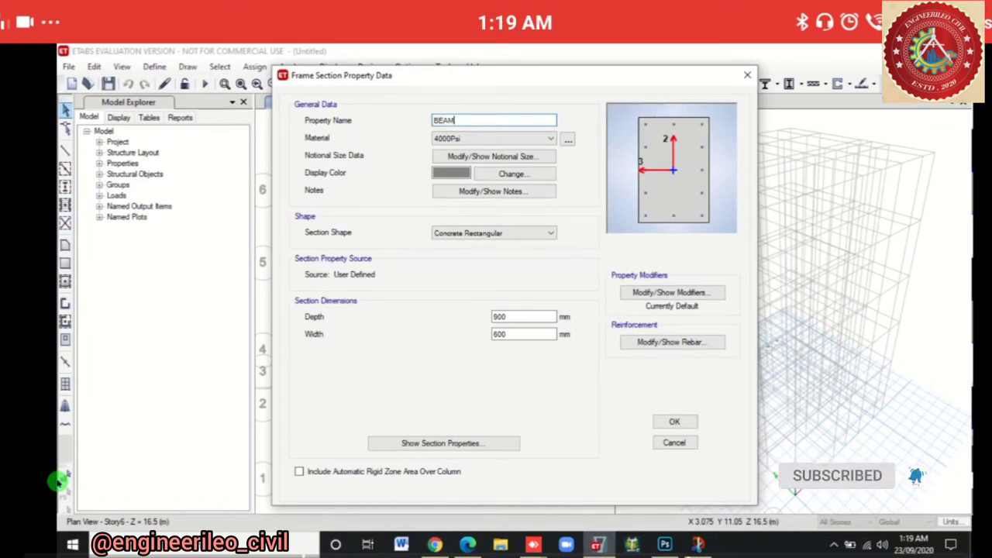
text( 230 X)
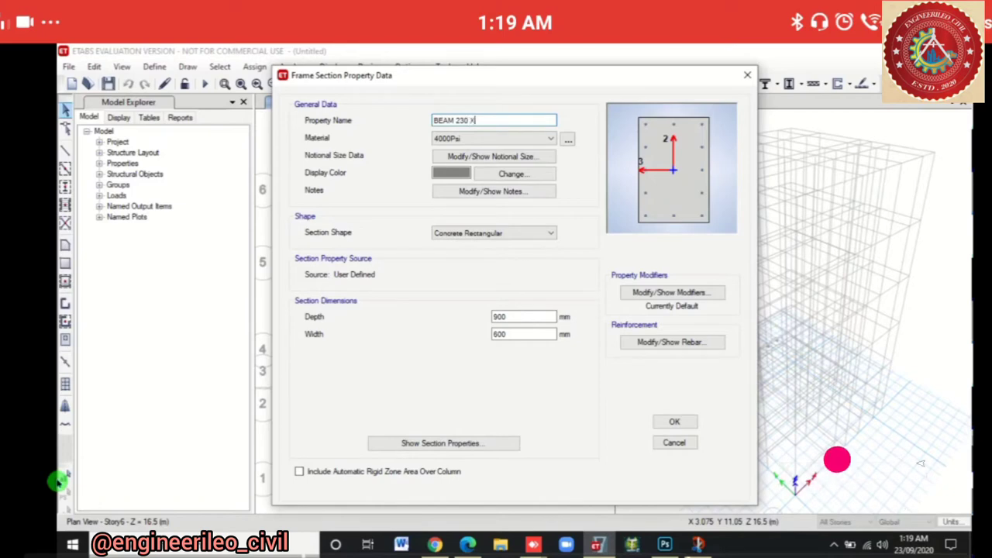
text( 450)
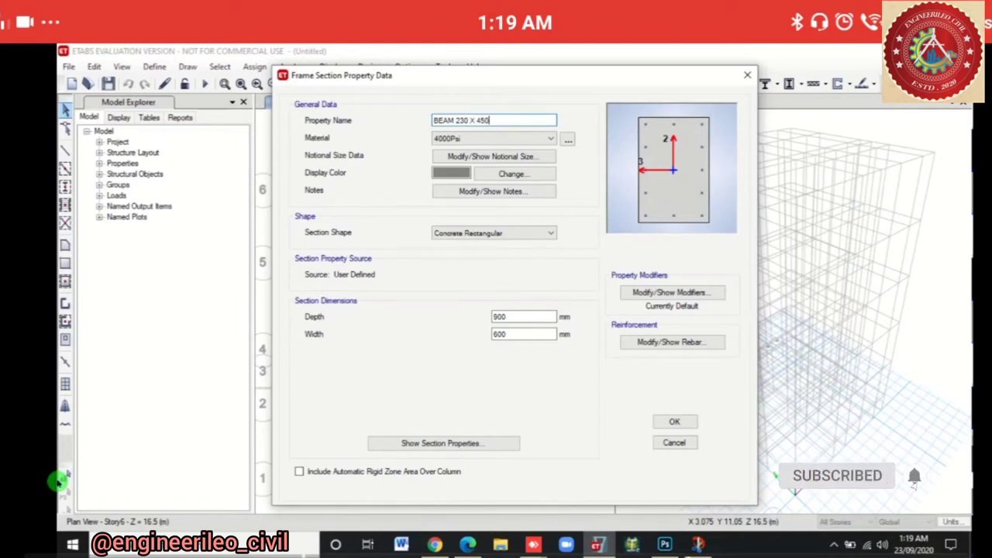
click(496, 138)
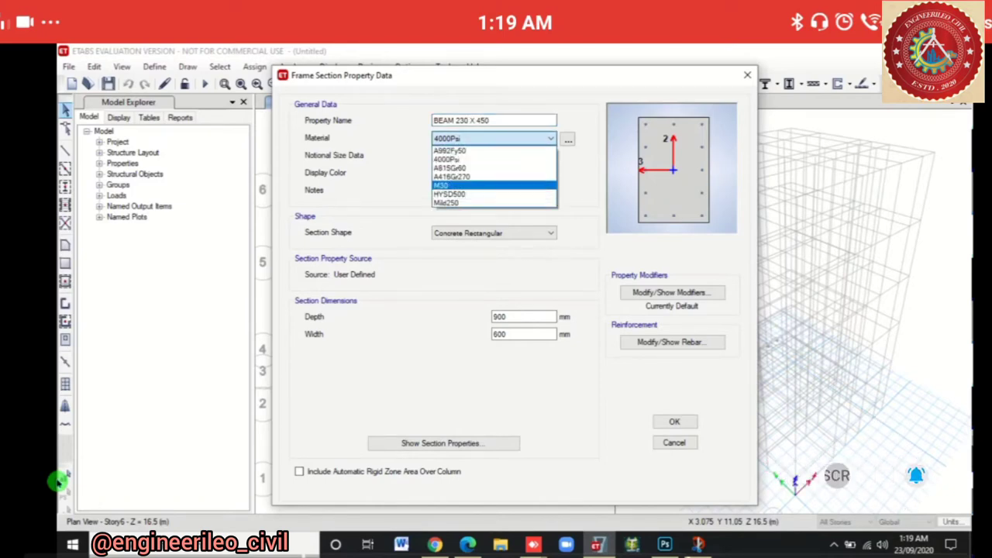
click(494, 185)
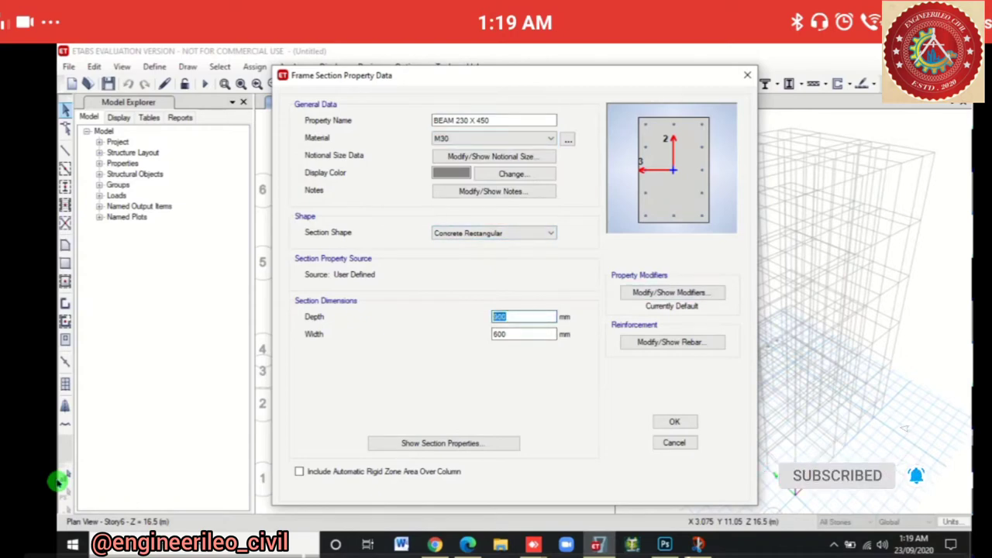
Set the beam section's depth to 450 mm and its width to 230 mm
text(450)
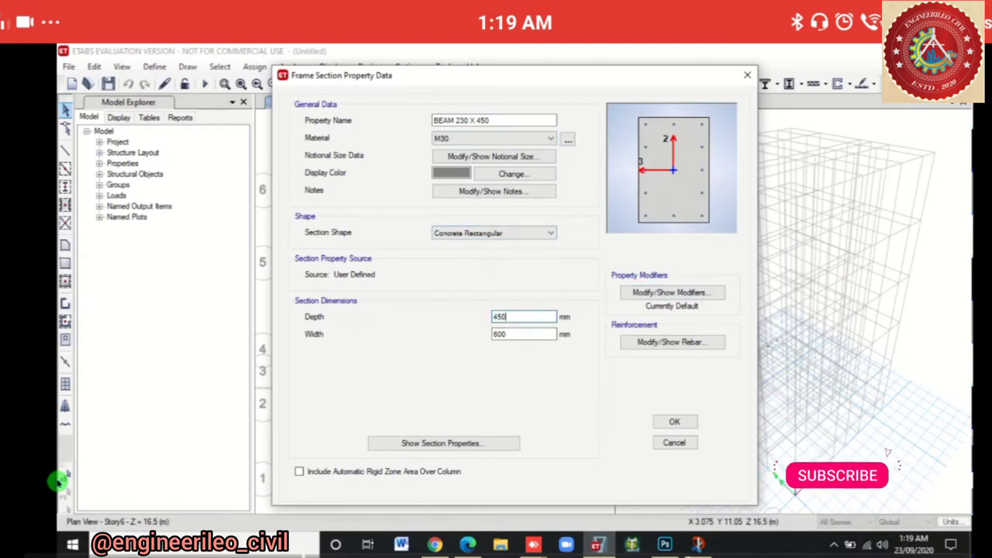
key(Tab)
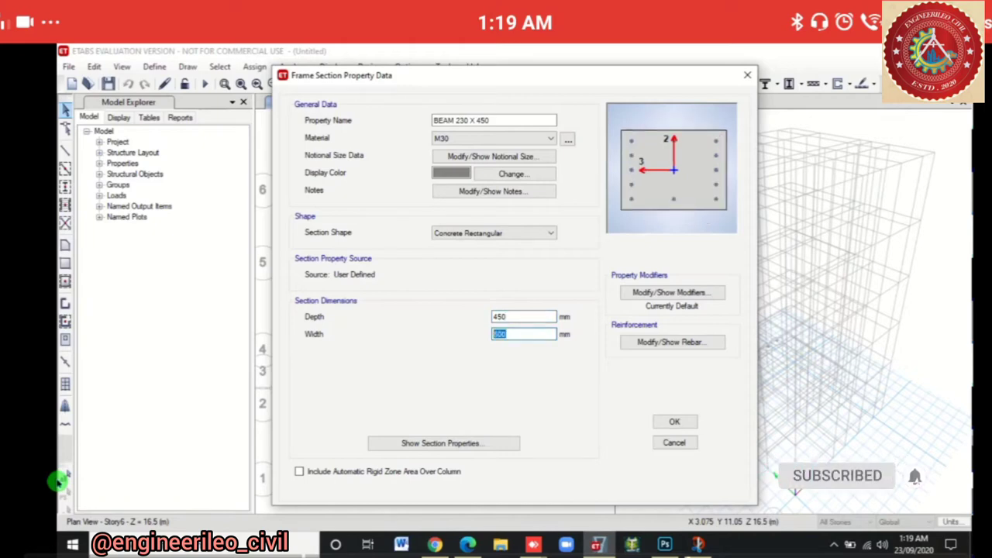
text(230)
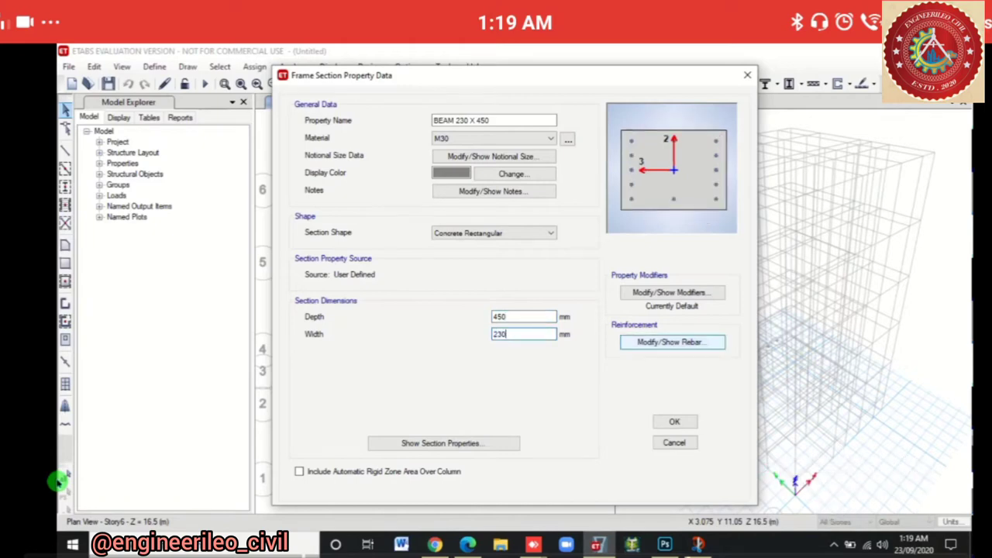
Set the beam's reinforcement to M3 Design Only (Beam), with HYSD500 longitudinal bars and Mild250 confinement ties
click(673, 342)
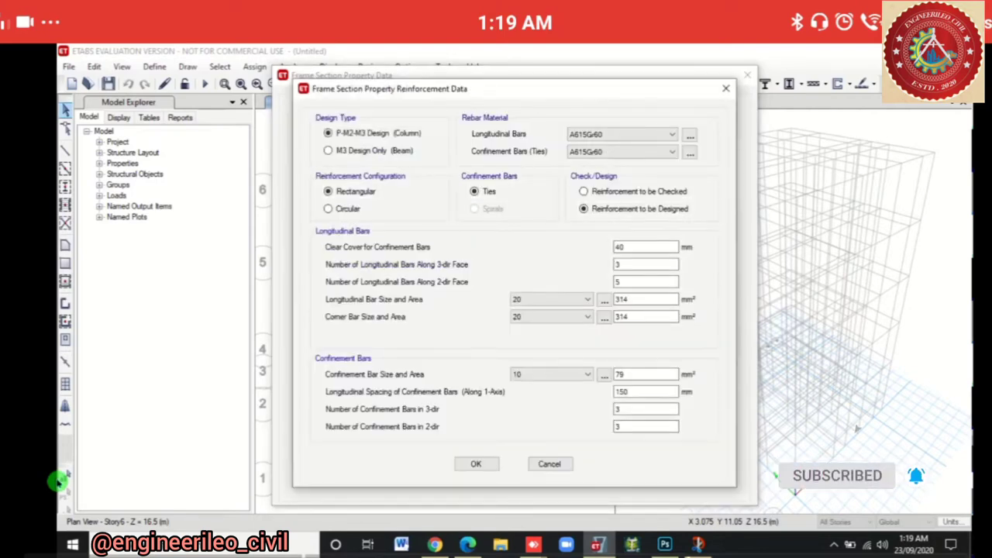
click(380, 149)
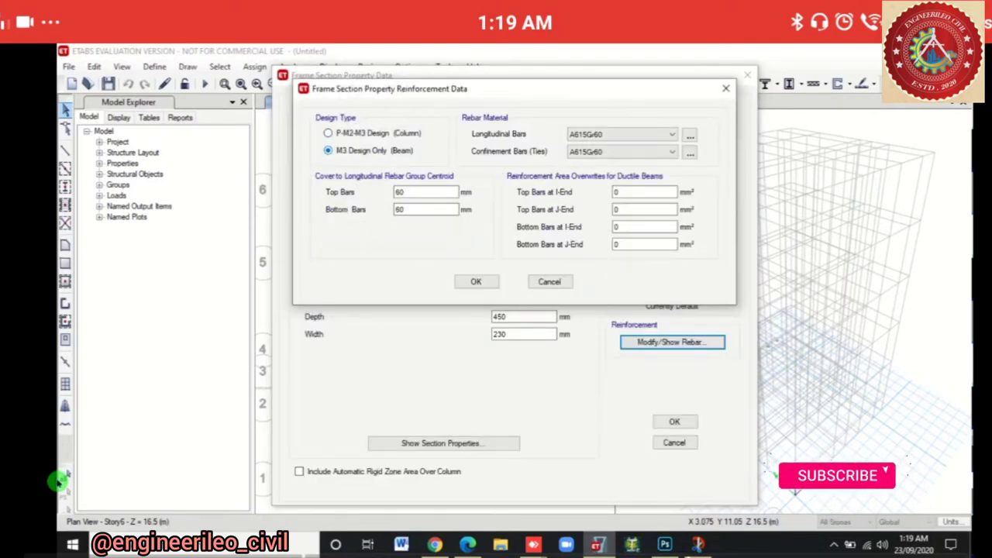
click(388, 146)
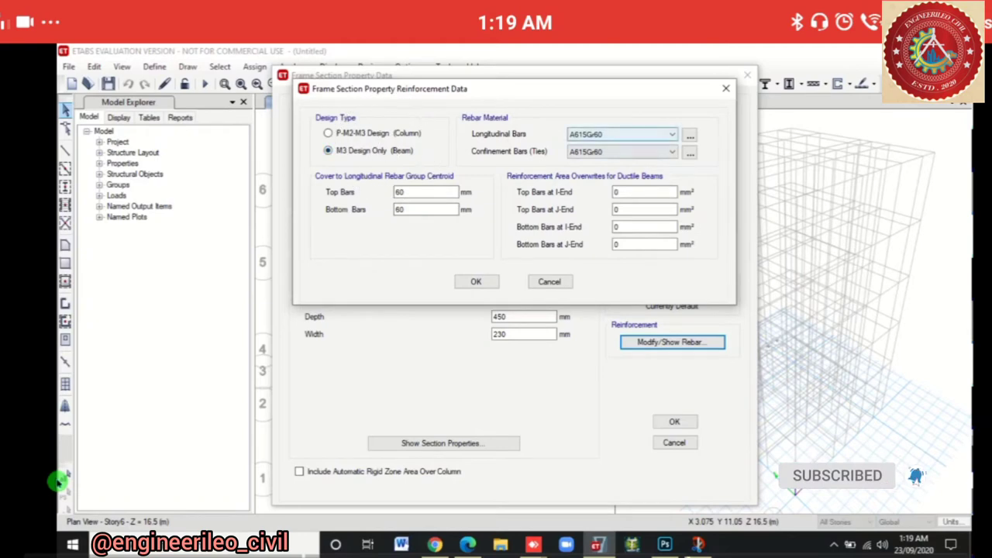
click(655, 135)
click(636, 155)
click(671, 151)
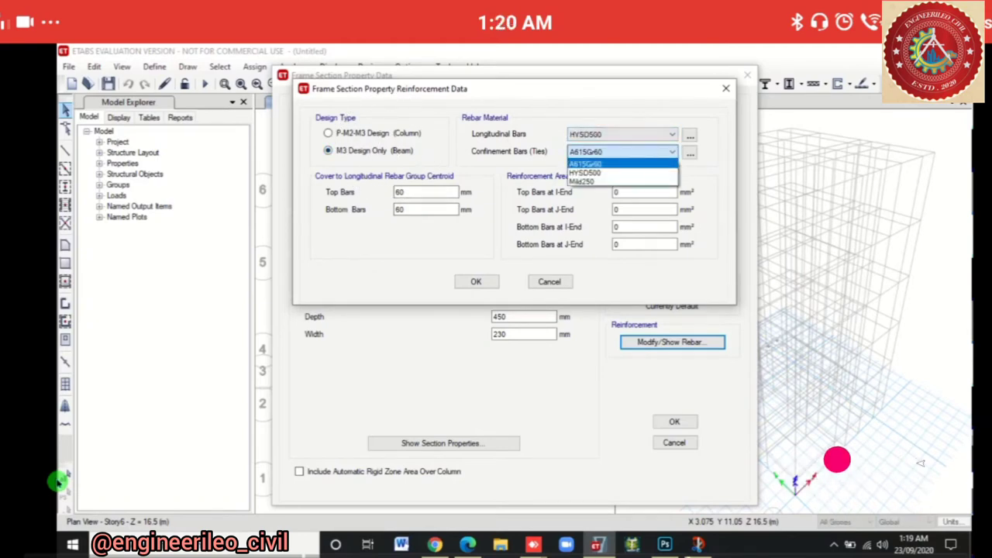
click(597, 180)
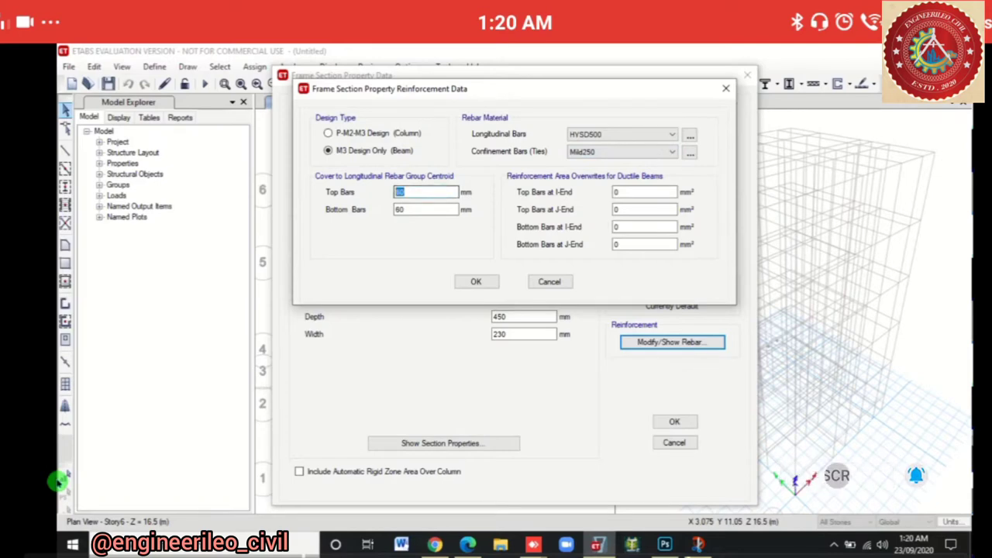
Set the beam's top and bottom rebar cover to 30 mm and accept the section and the frame properties
text(30)
key(Tab)
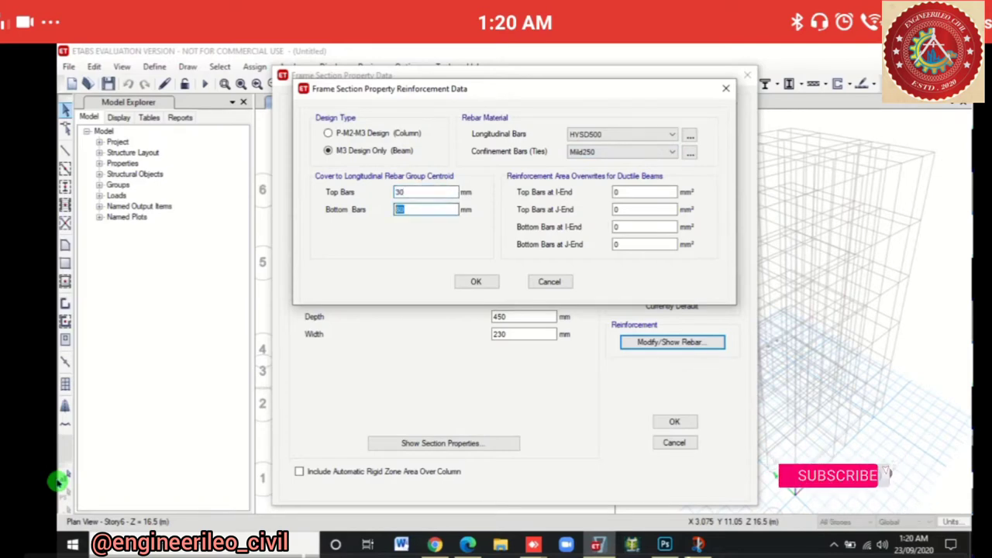
text(3)
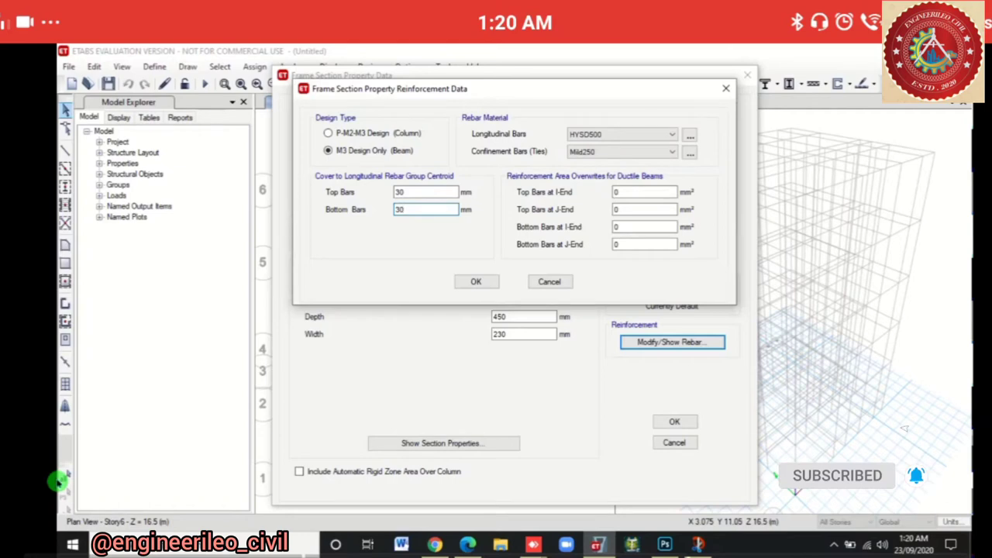
key(Return)
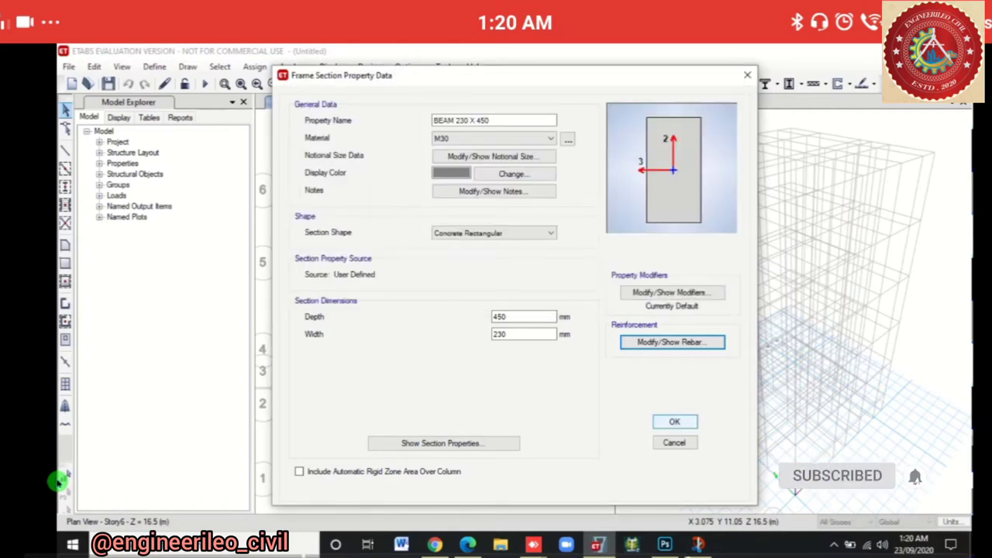
key(Return)
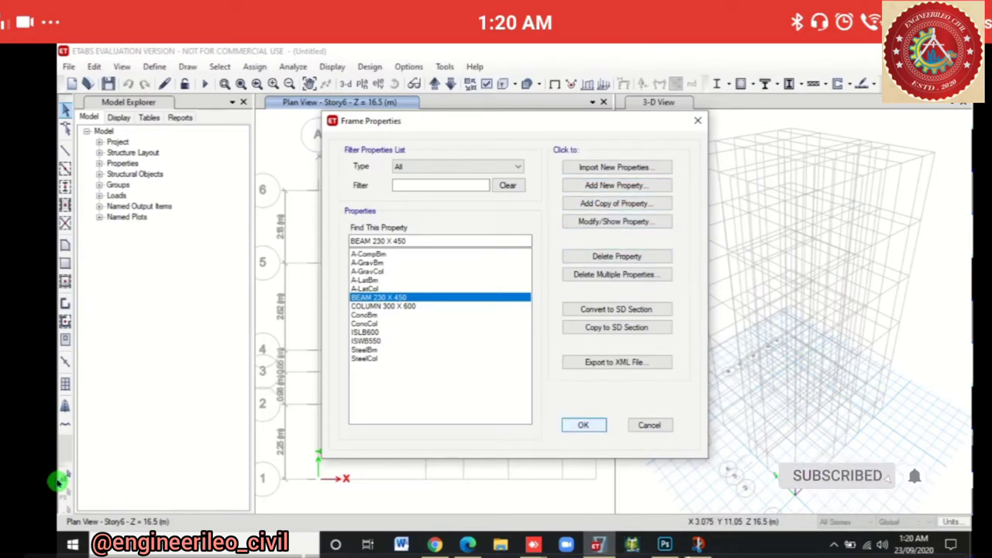
key(Return)
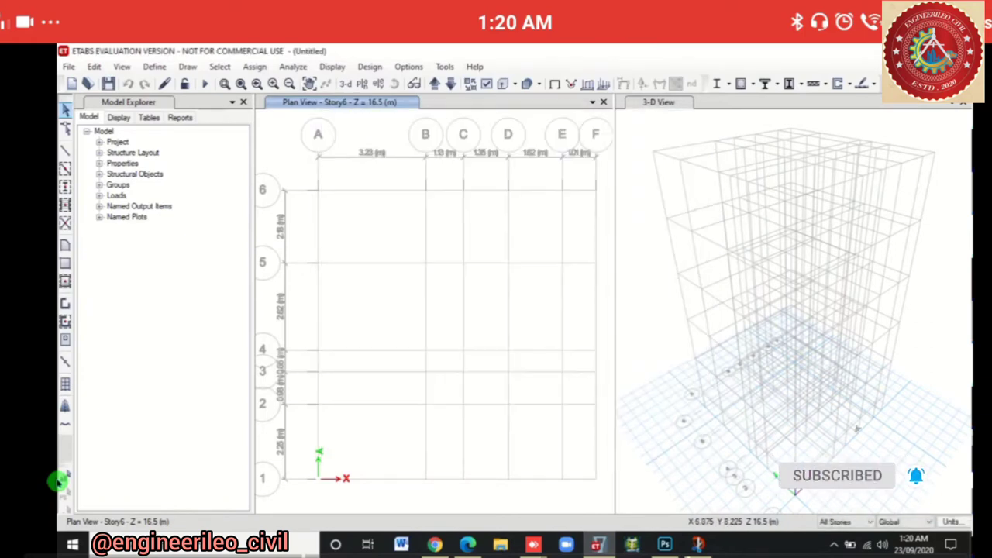
Start drawing frame lines with section BEAM 230 X 450 and place the marked-up plan in Snip & Sketch beside the plan view
click(65, 151)
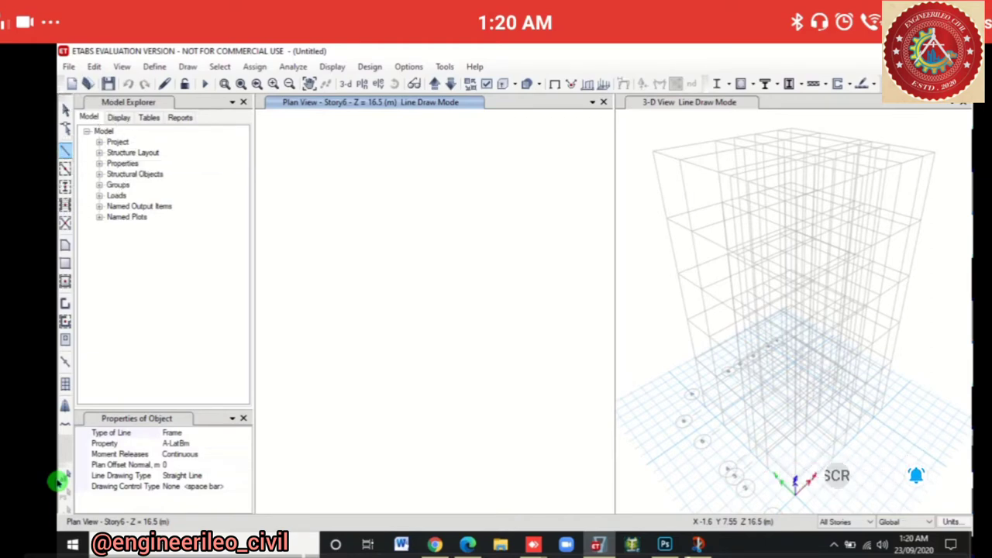
click(191, 443)
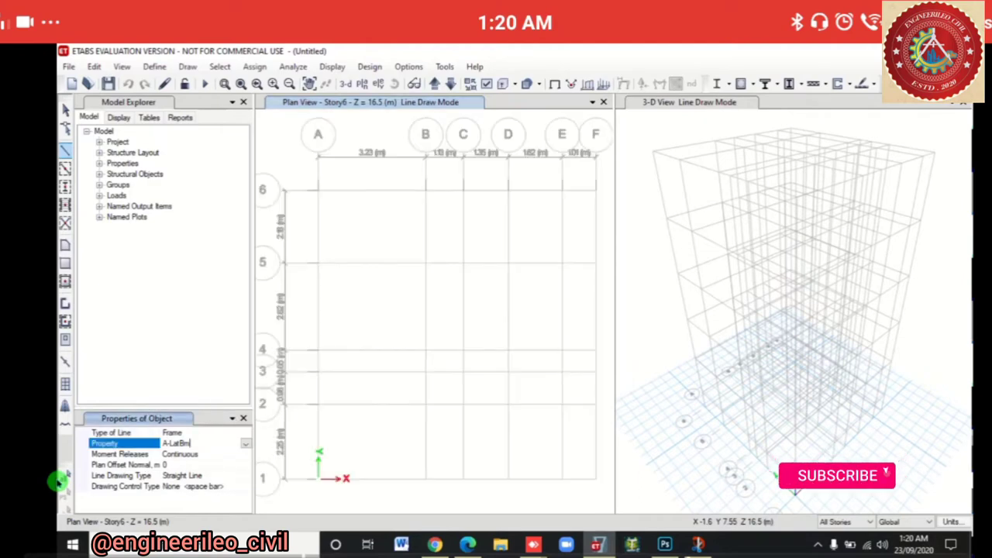
click(245, 442)
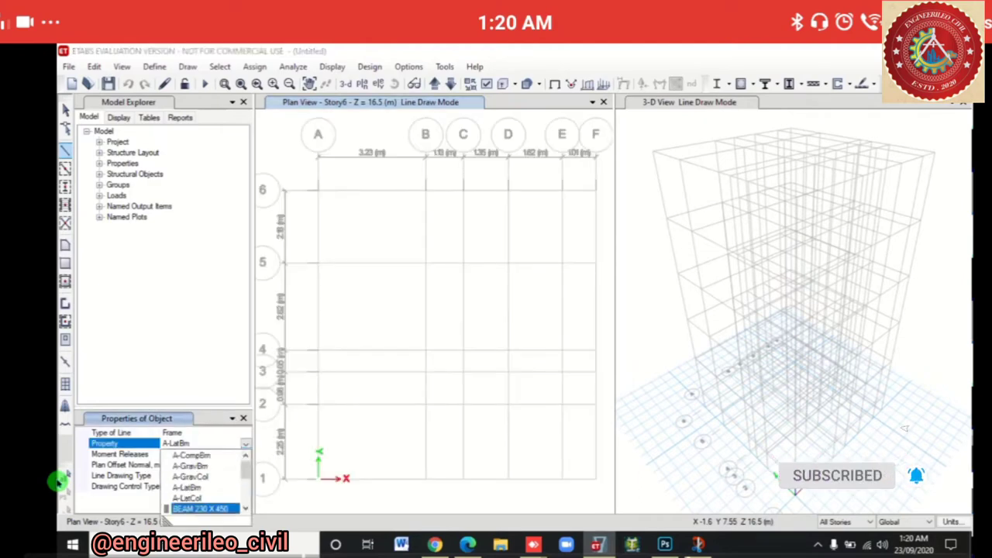
click(200, 509)
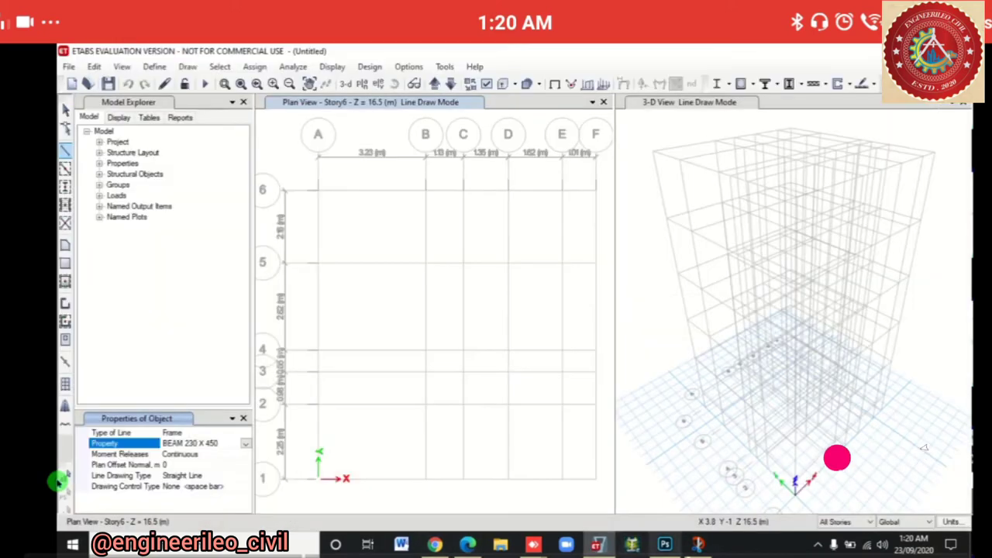
click(698, 545)
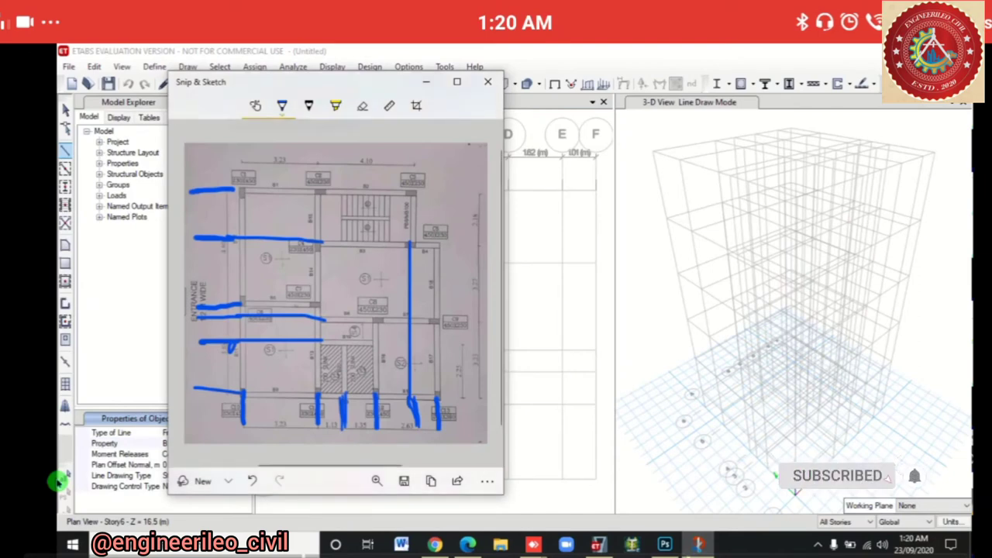
drag(296, 86, 761, 94)
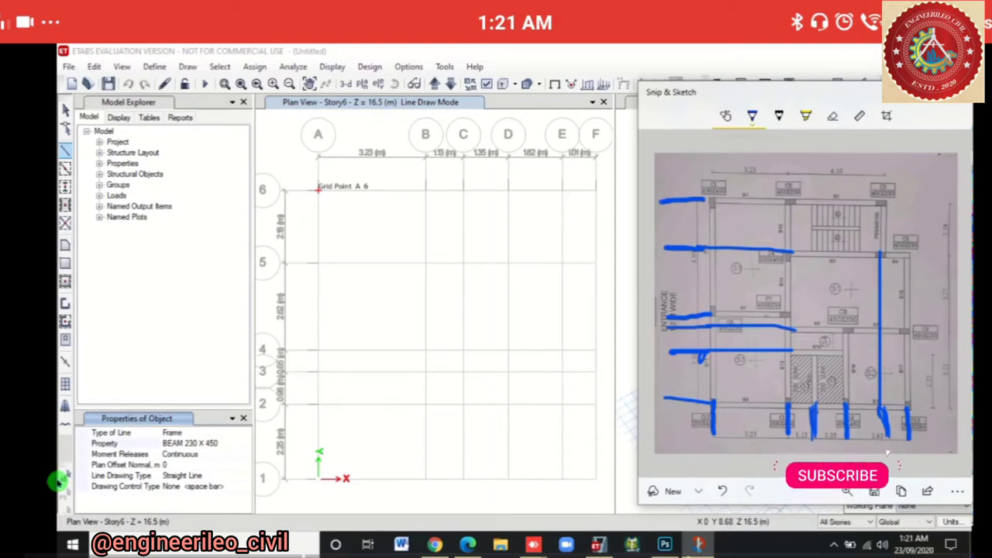
In ETABS, draw beams around the bay from grid point A6 through A4, B4 and B6 back to A6, and end the drawing
click(318, 188)
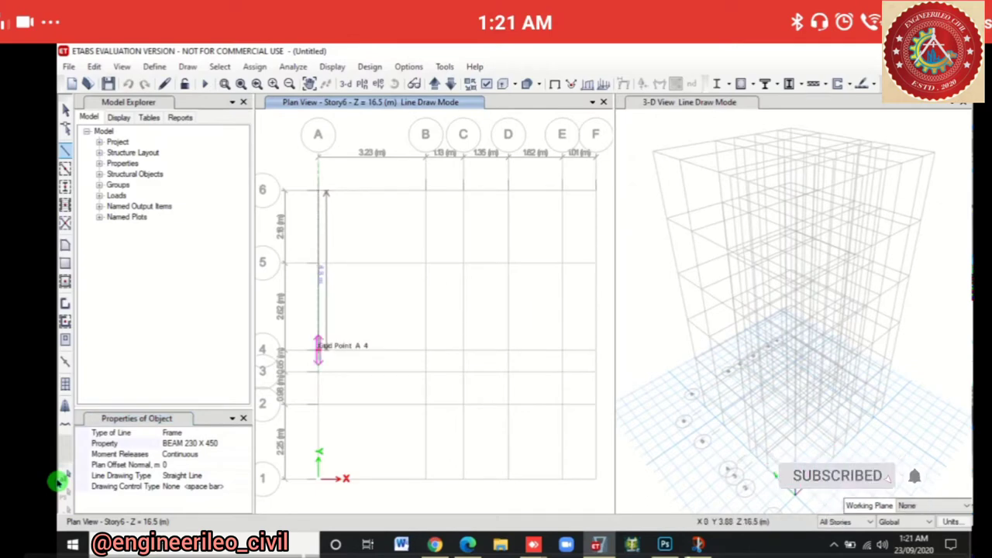
click(317, 349)
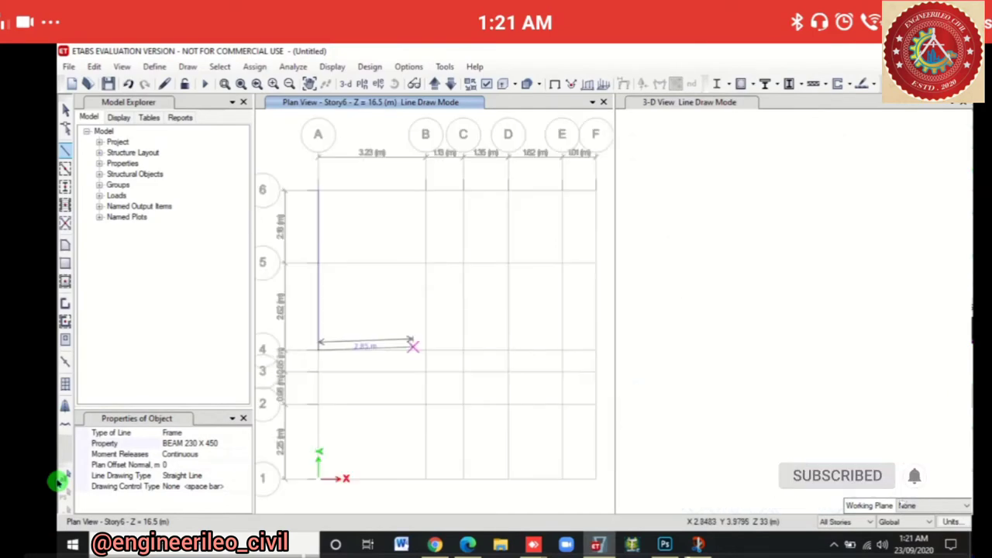
click(426, 348)
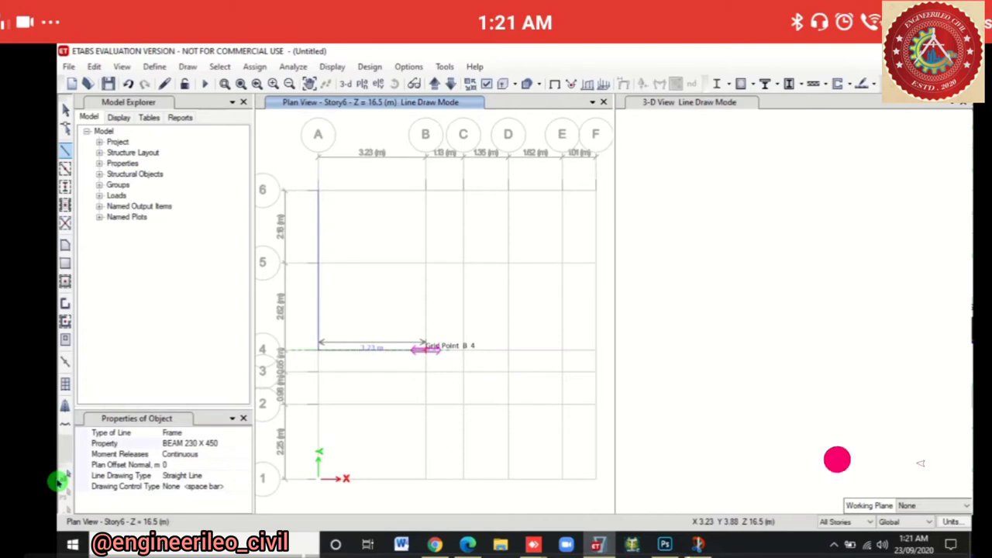
click(425, 349)
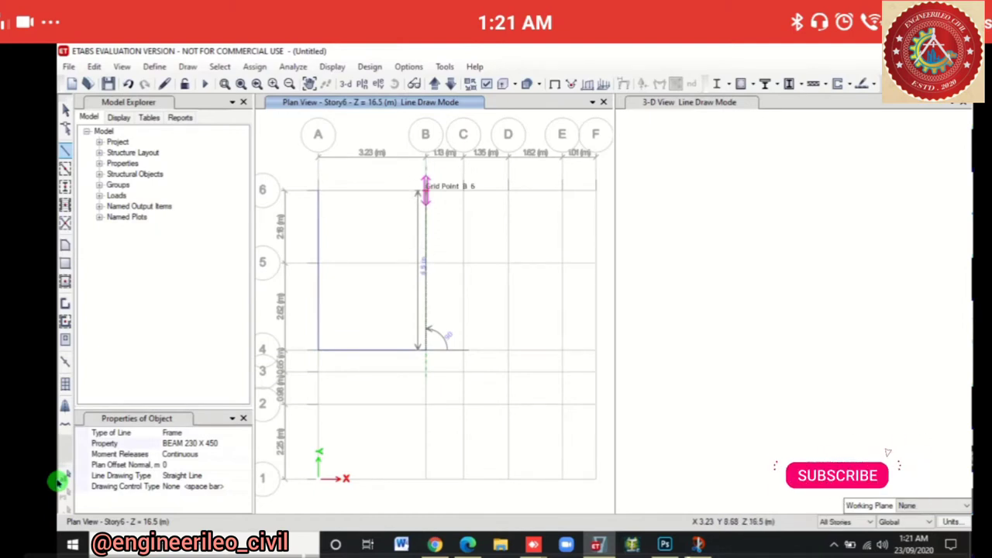
click(426, 188)
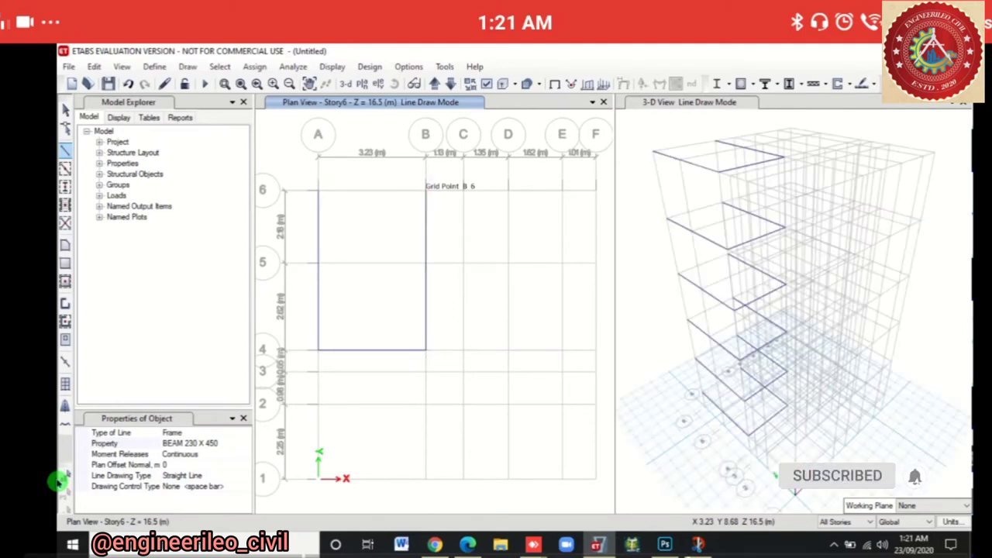
click(320, 190)
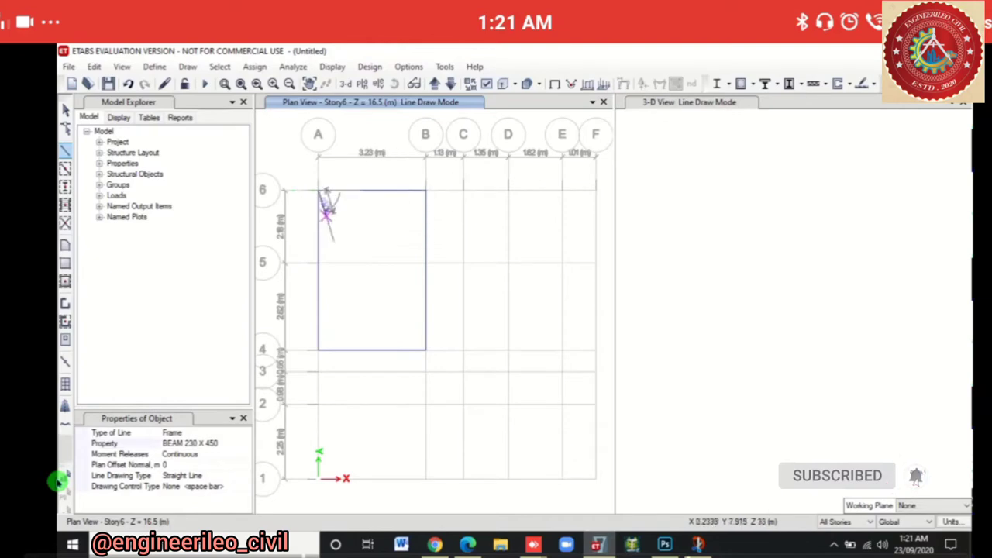
key(Escape)
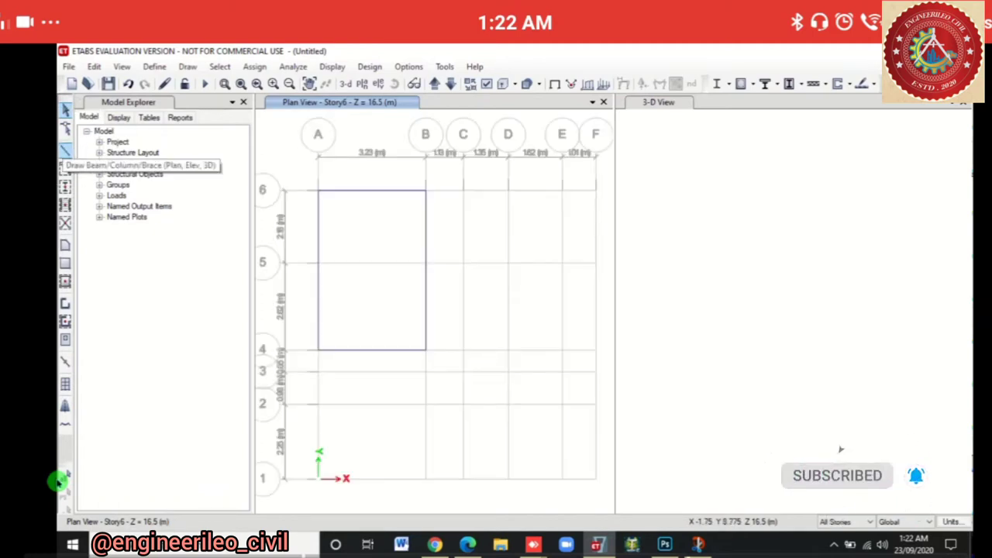
Draw BEAM 230 X 450 frames from grid point A4 through A1 and B1 to B4, and end the drawing
click(65, 150)
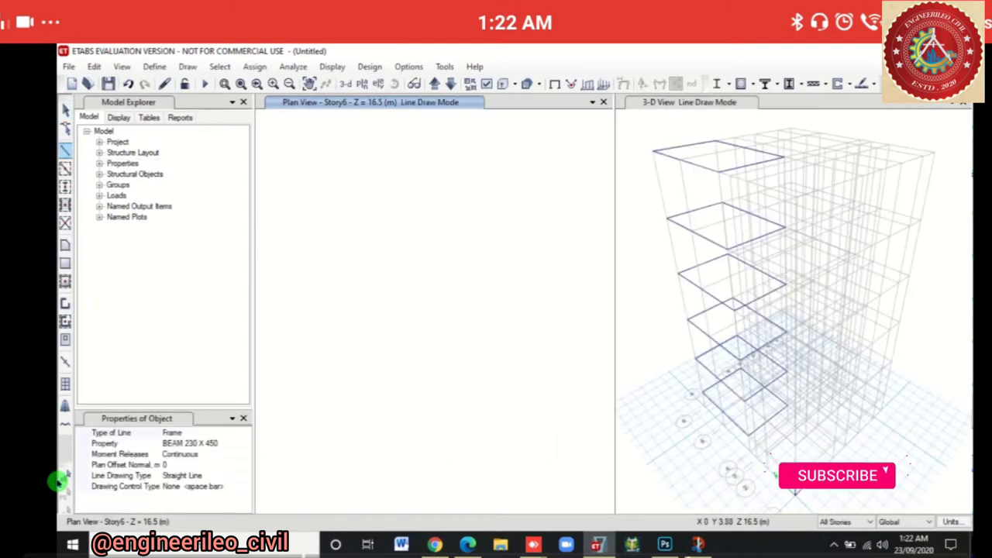
click(318, 350)
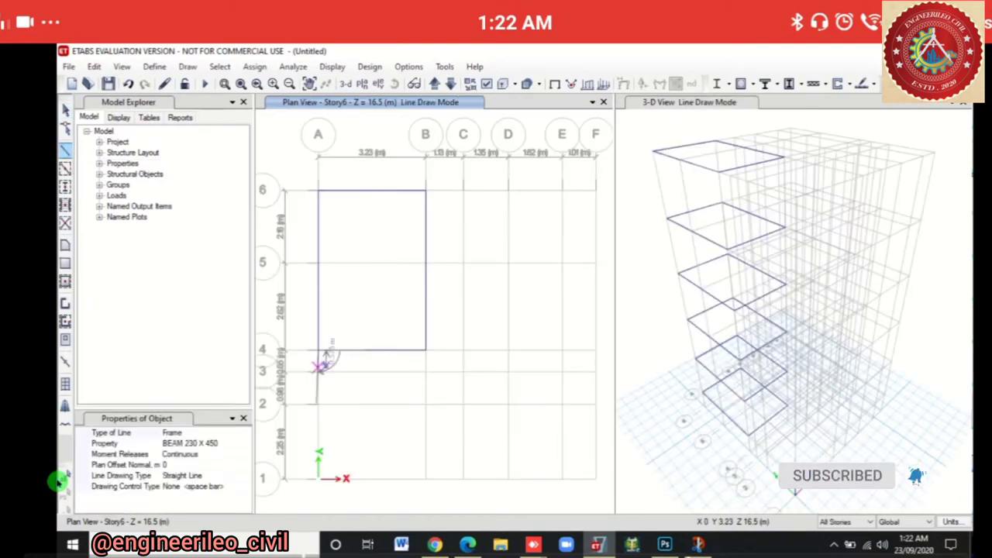
click(318, 475)
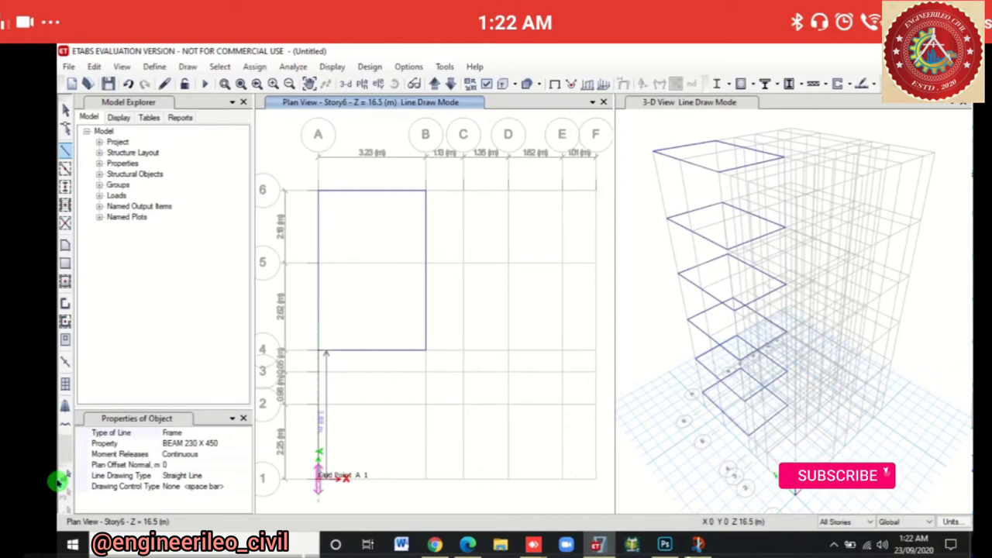
click(318, 477)
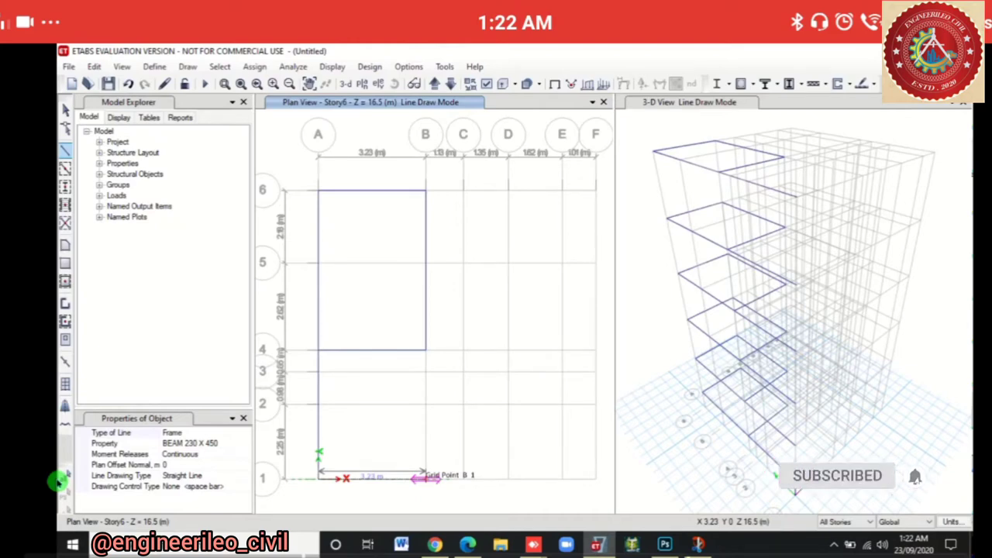
click(424, 477)
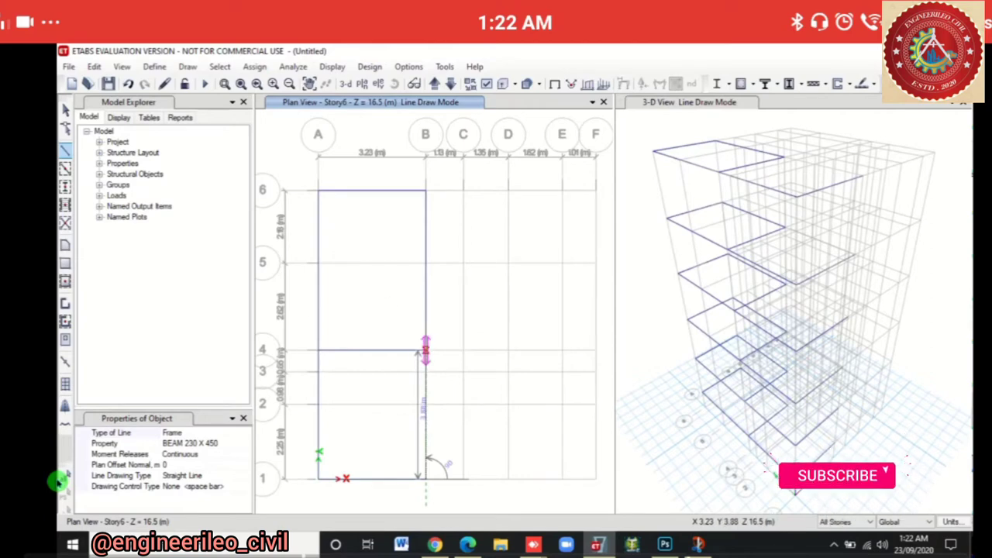
click(358, 348)
click(424, 349)
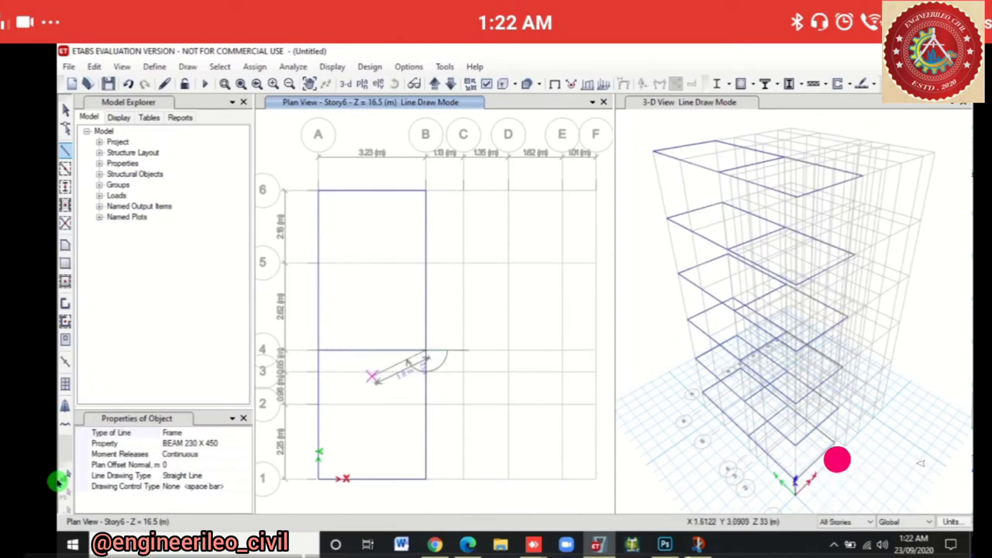
key(Escape)
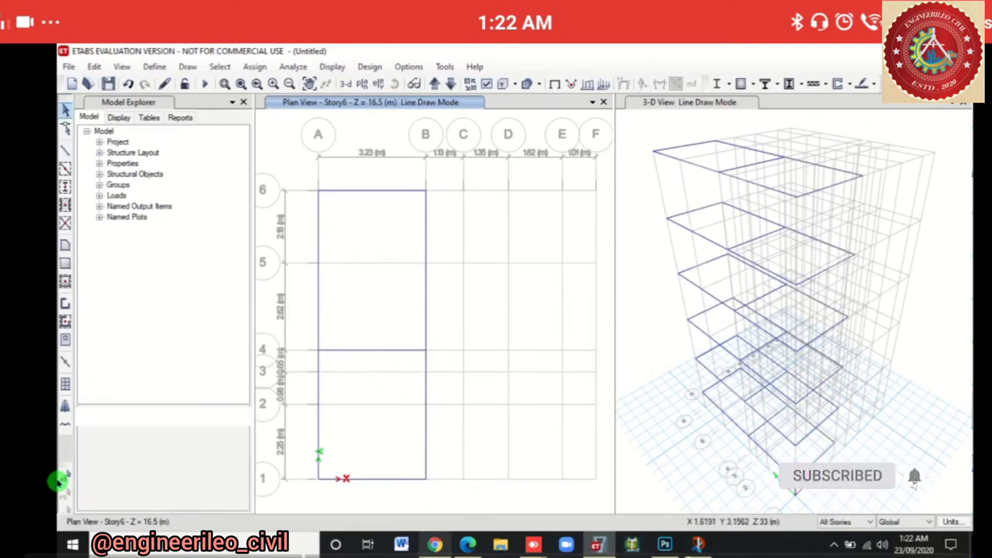
Consult the marked-up plan in Snip & Sketch, then in ETABS draw beams from B1 through D1 and D3 to B3, and end the drawing
click(698, 545)
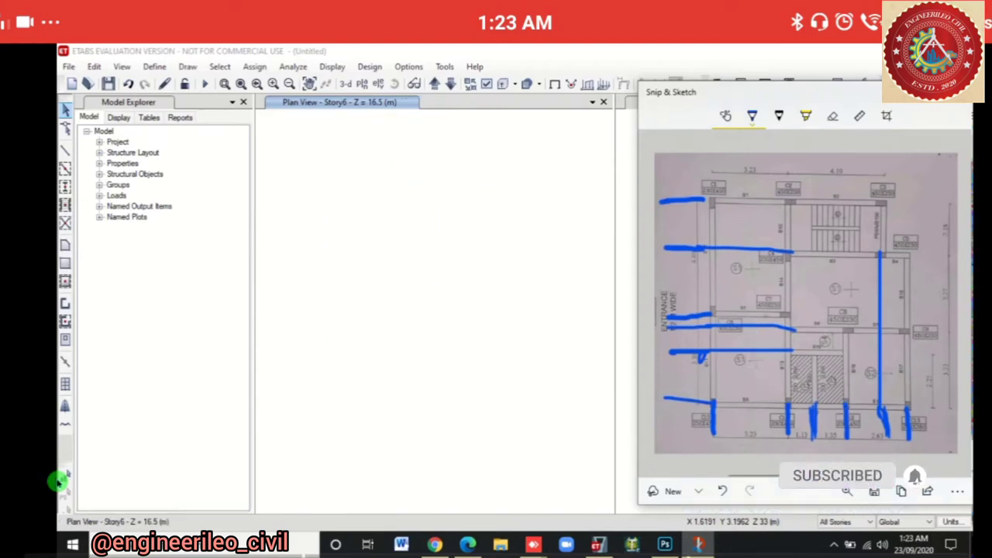
click(896, 92)
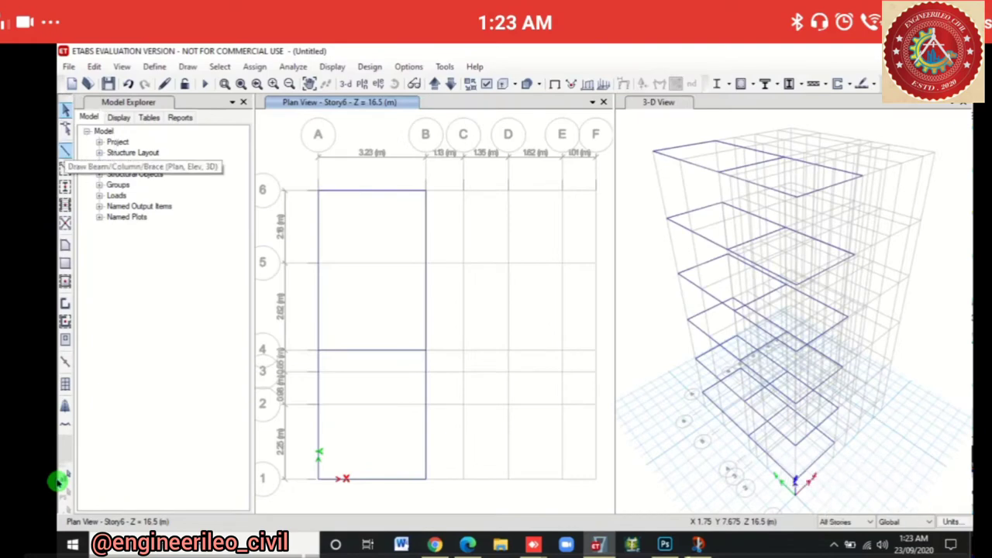
click(65, 150)
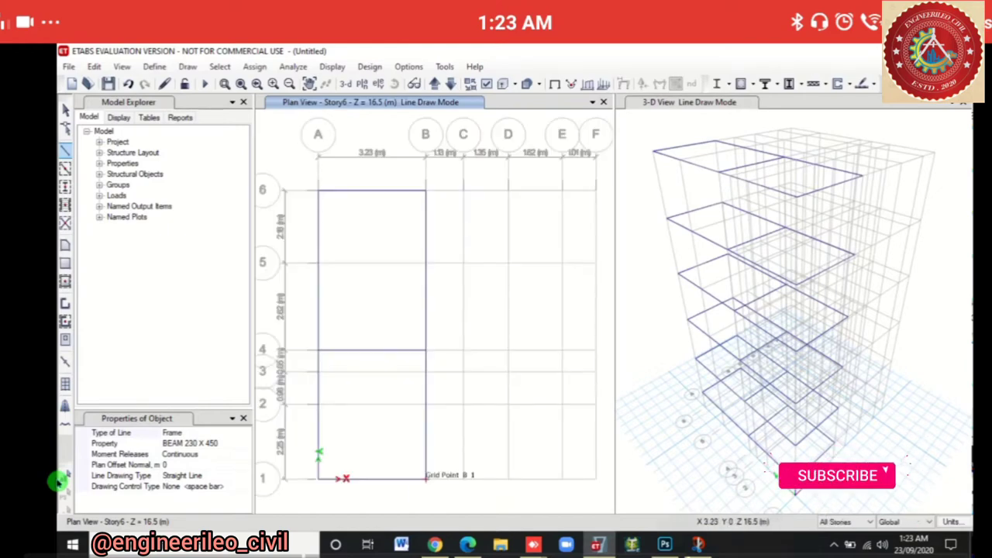
click(426, 477)
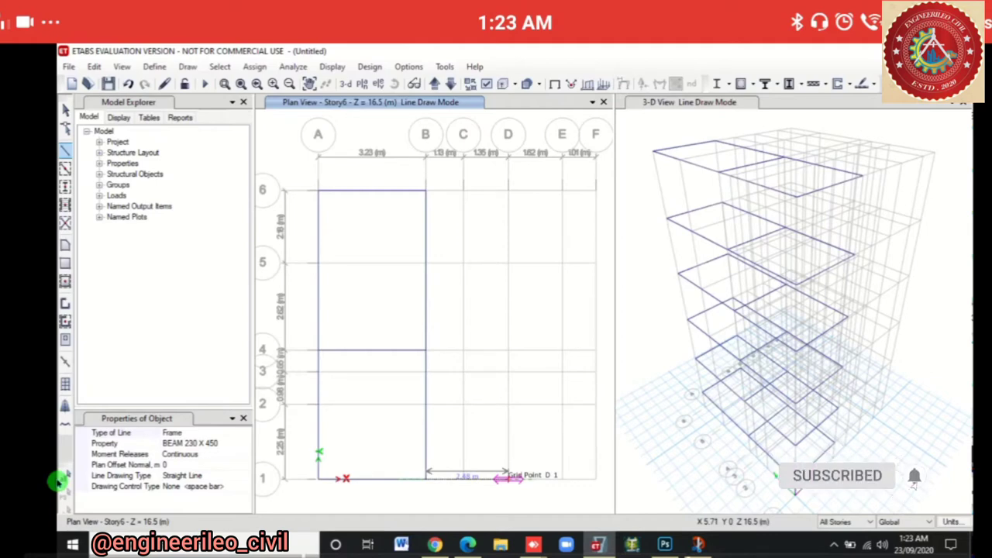
click(508, 477)
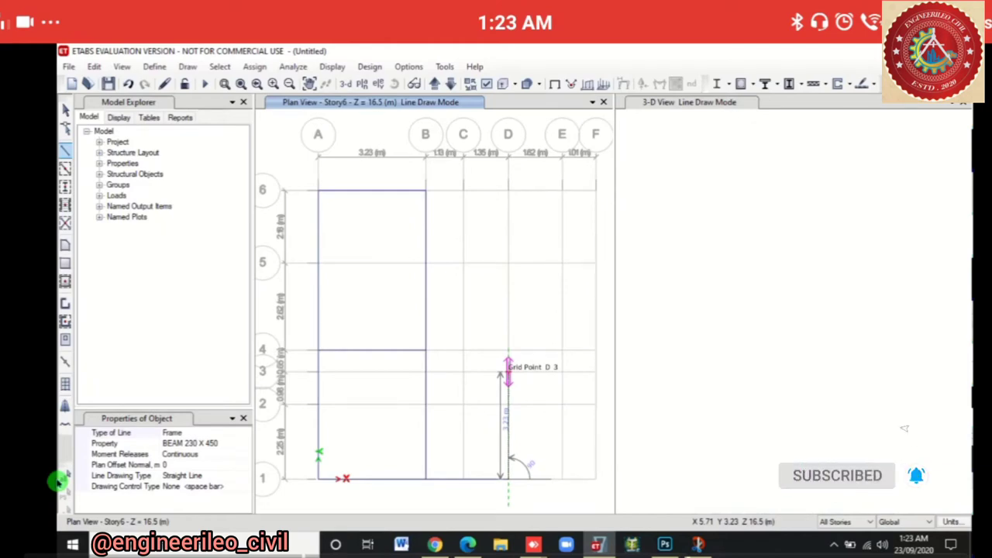
click(508, 372)
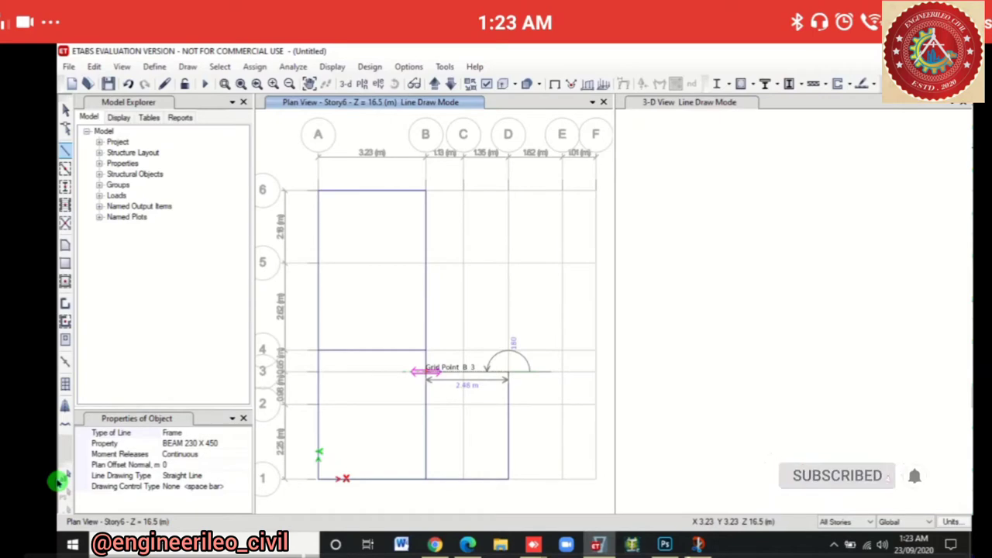
click(425, 372)
key(Escape)
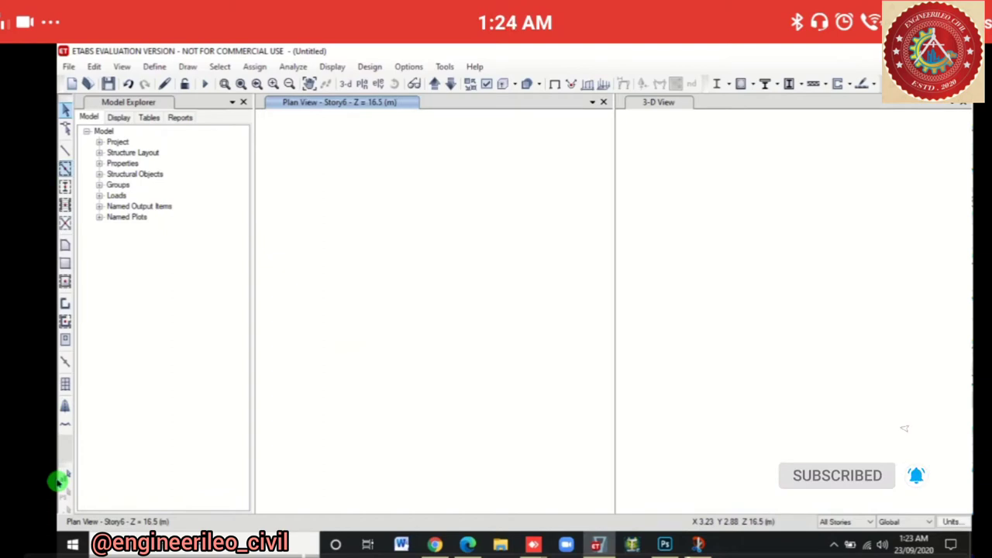
Quick-draw A-LatBm beams on grid 2 from B to D and on grid C from 1 to 3
click(65, 169)
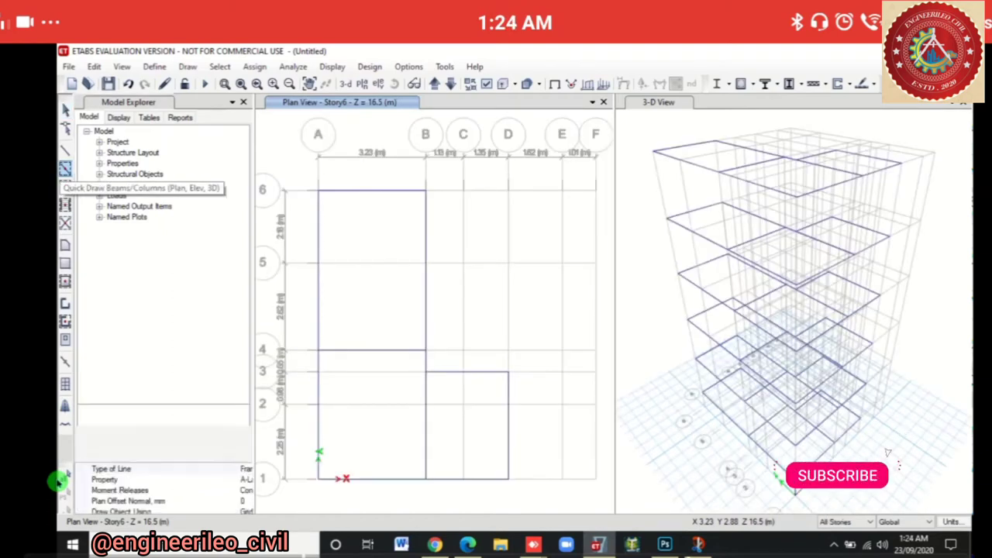
click(444, 402)
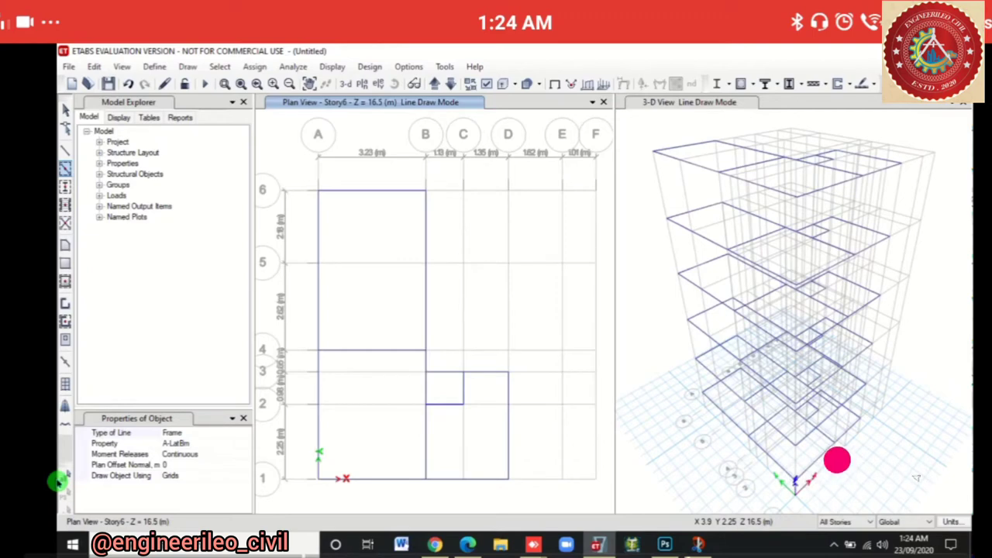
click(485, 402)
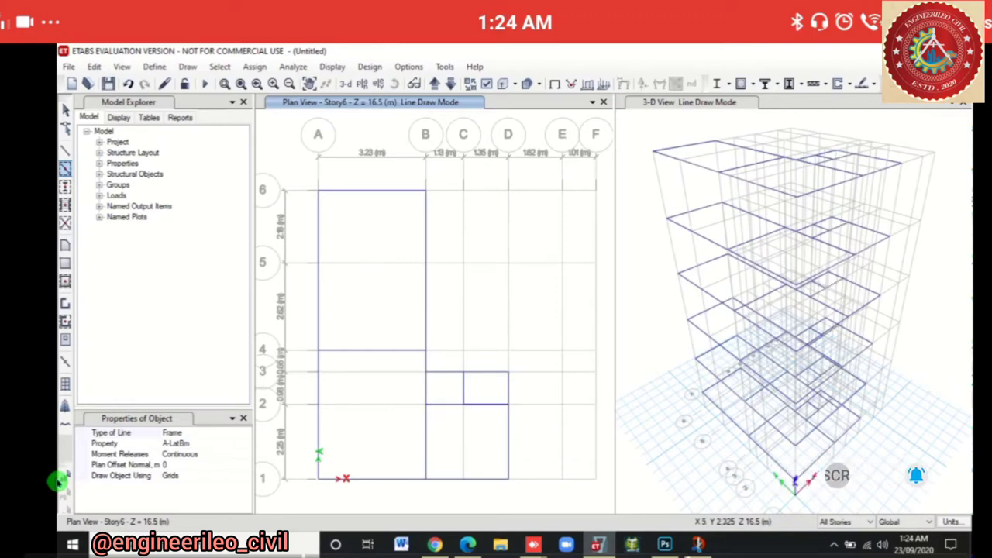
click(463, 434)
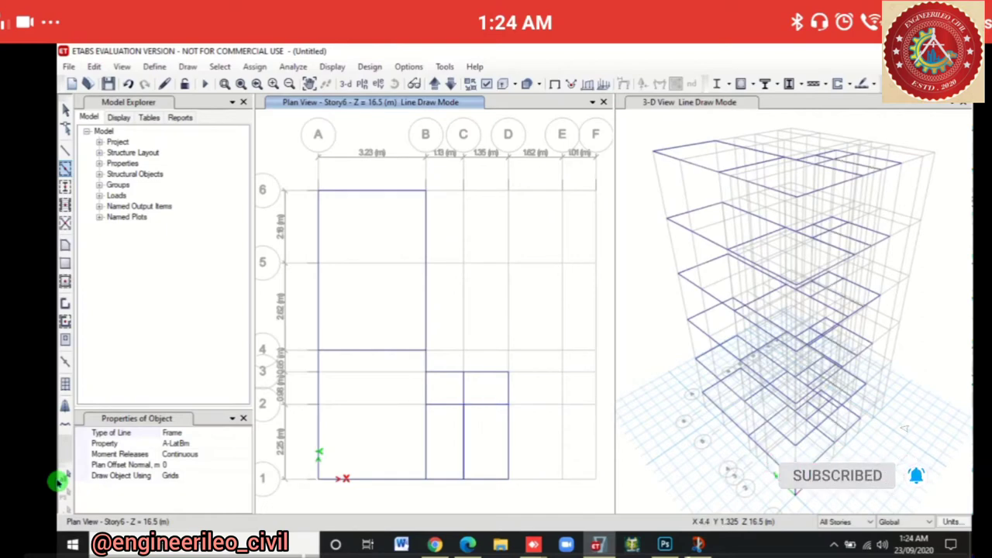
Leave the quick drawing and delete the beam on grid C between grids 2 and 3
click(466, 393)
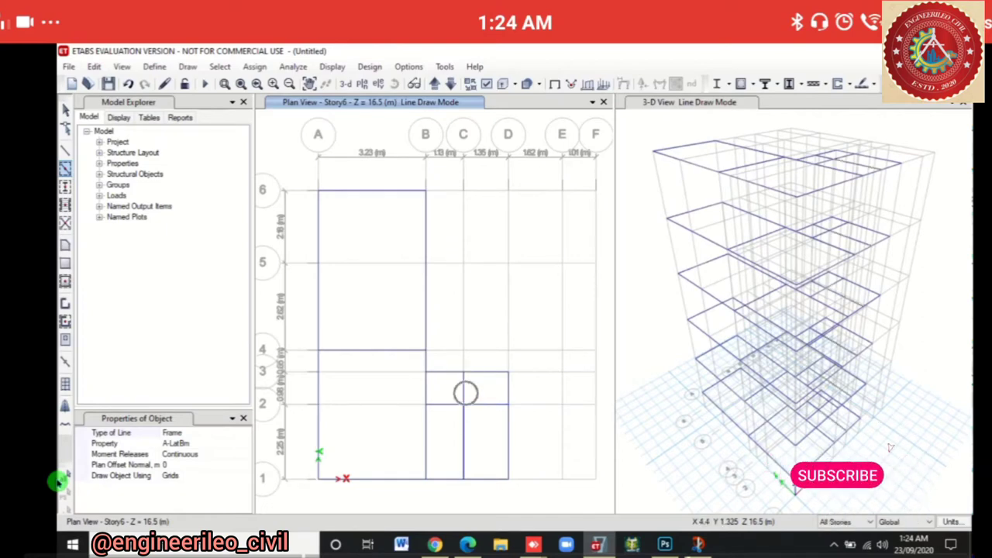
key(Escape)
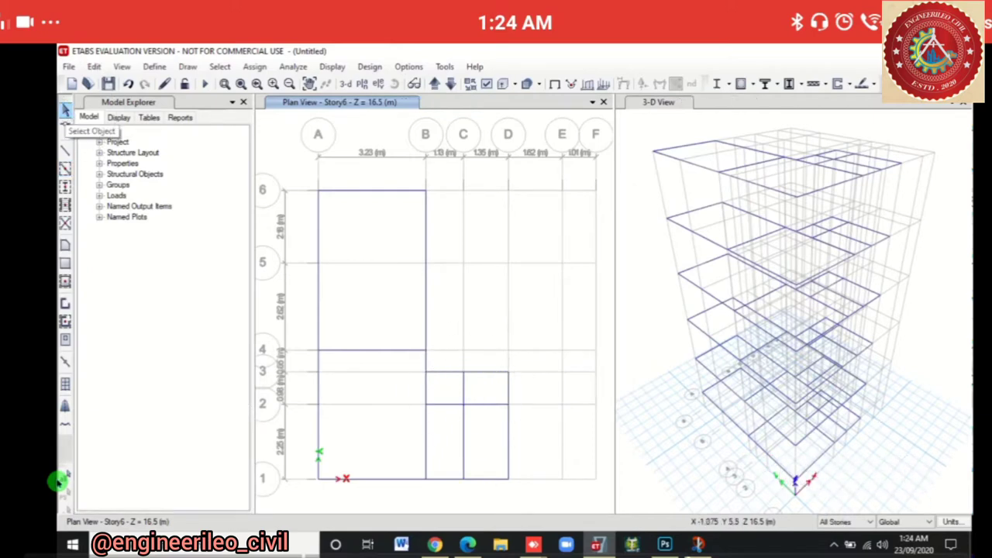
click(64, 475)
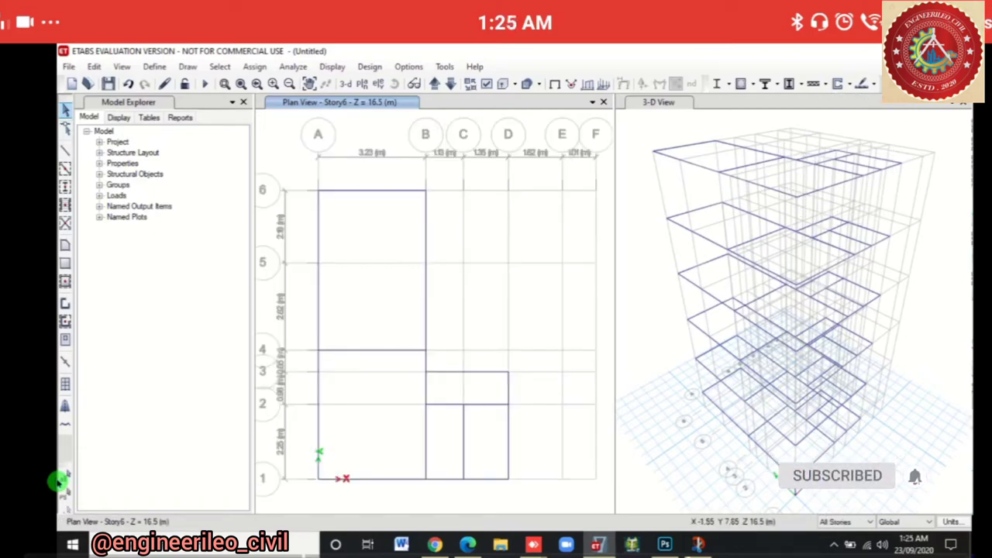
Consult the marked-up plan in Snip & Sketch, then in ETABS draw BEAM 230 X 450 frames from D1 through F1 and F3 to D3
click(698, 545)
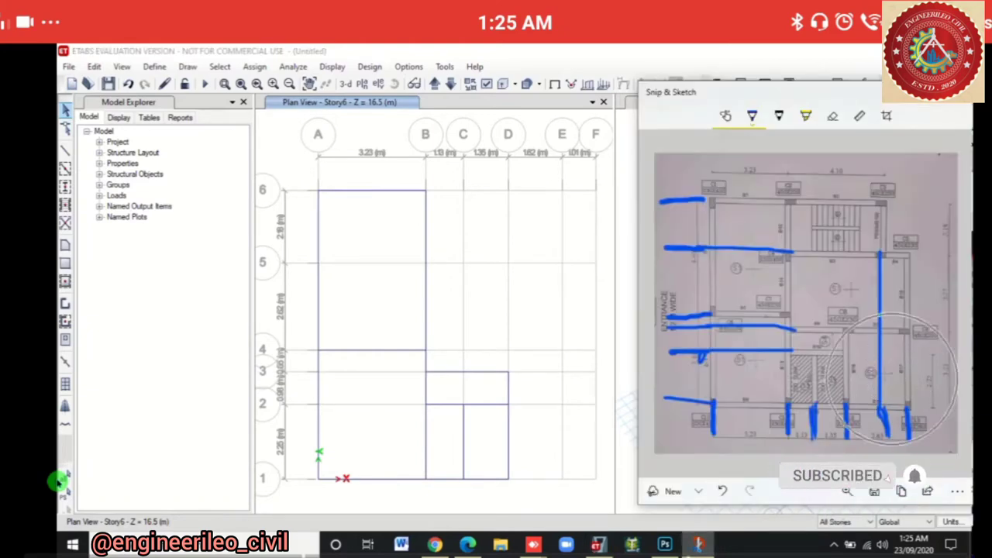
click(452, 278)
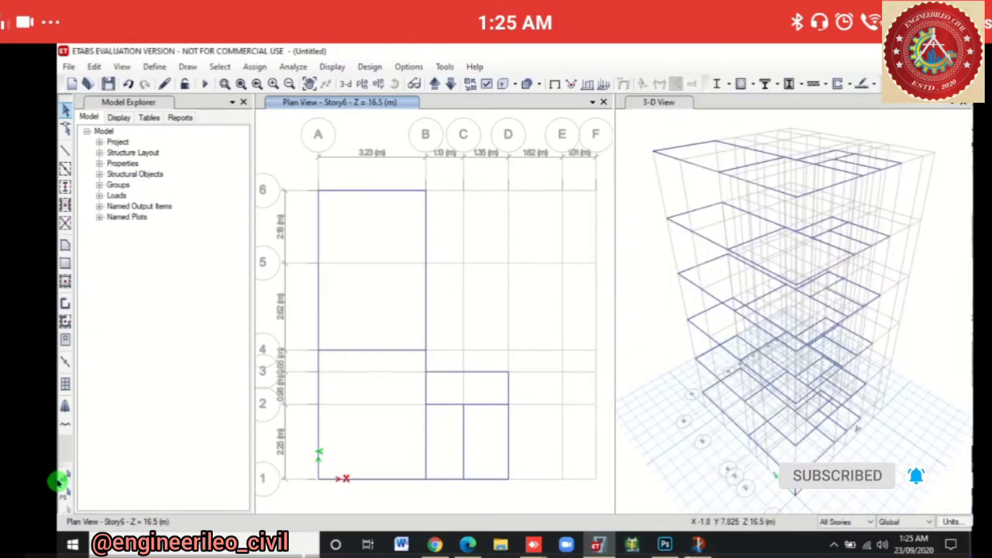
click(65, 150)
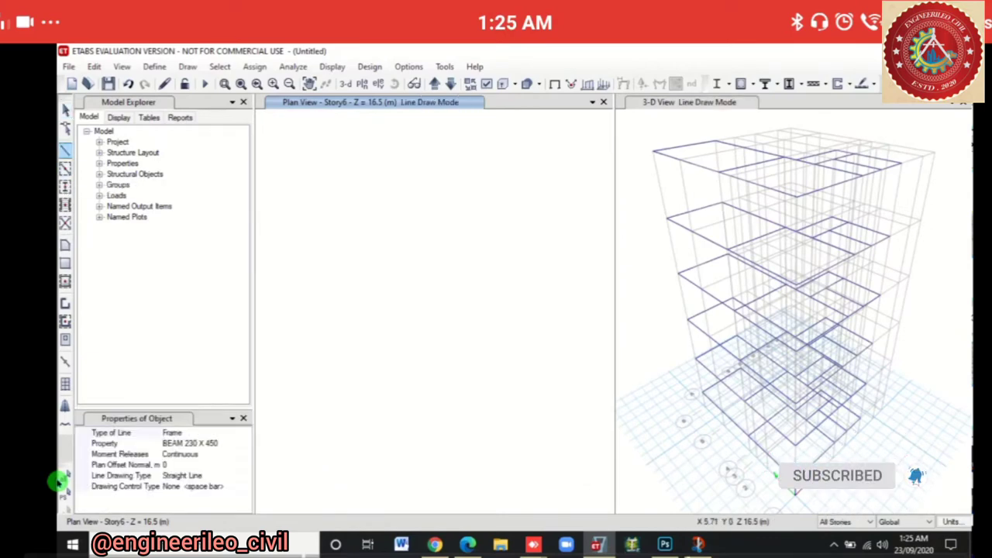
click(508, 478)
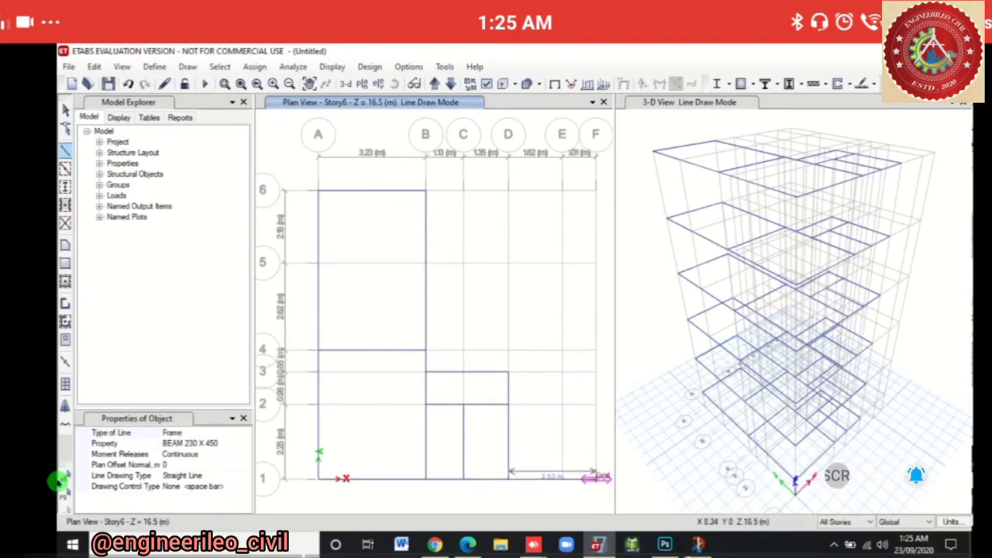
click(596, 479)
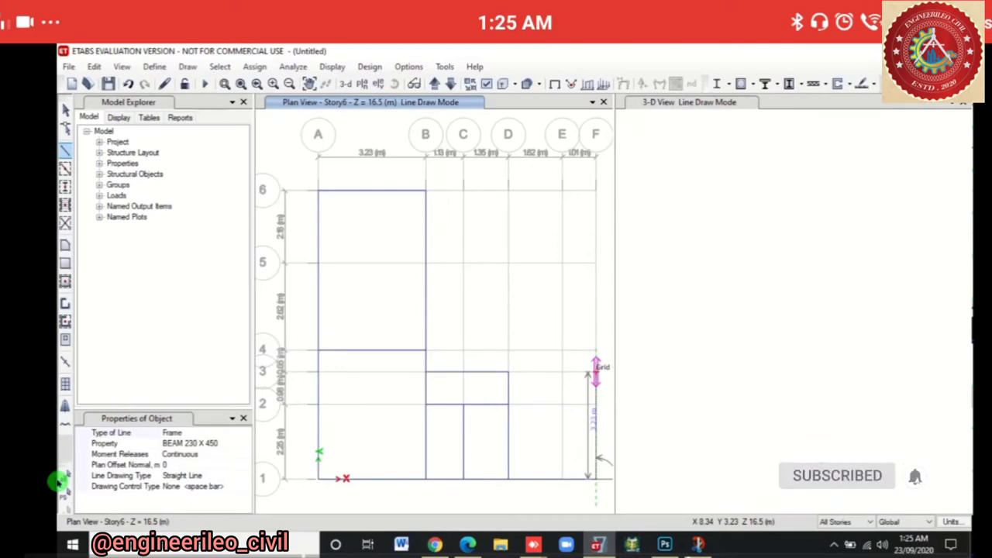
click(595, 371)
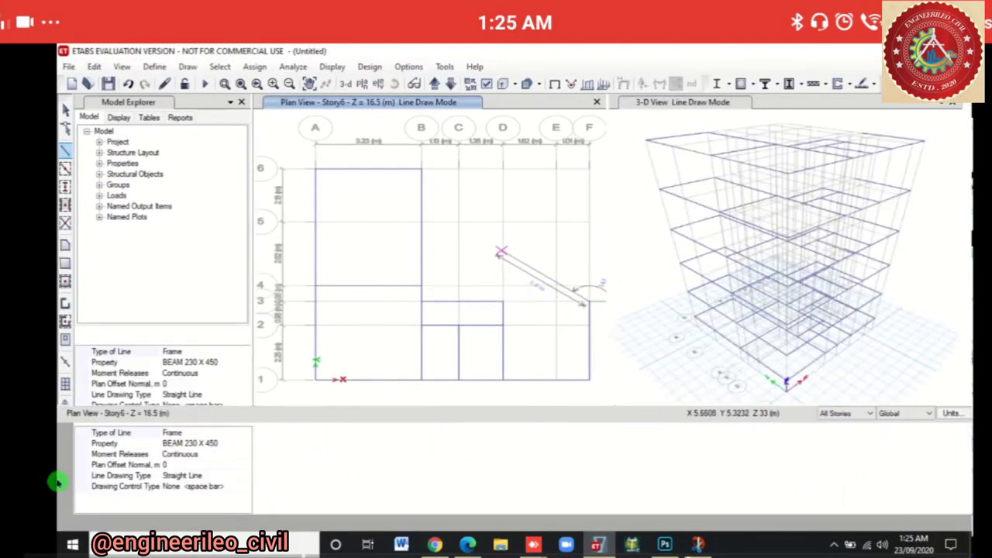
click(504, 301)
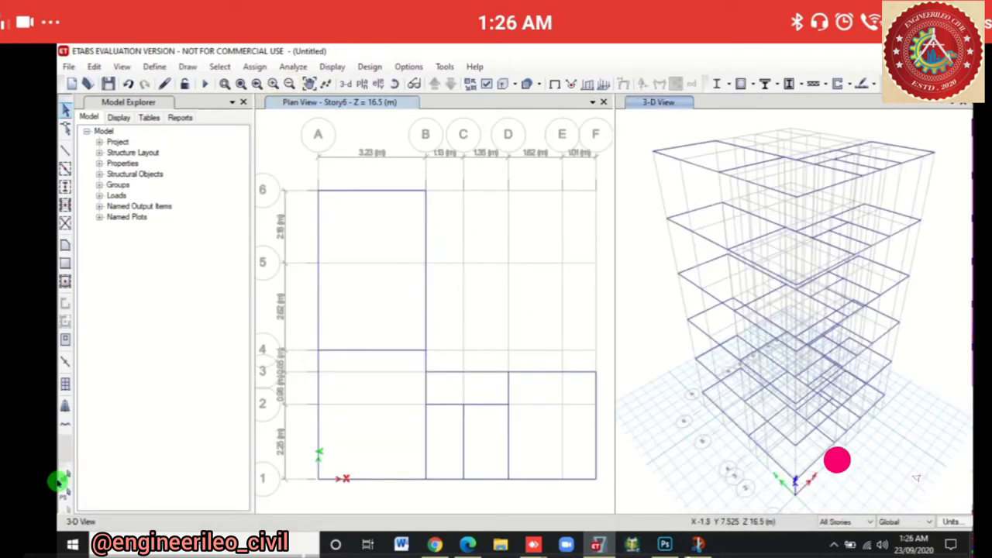
Draw BEAM 230 X 450 frames from grid point F3 through F5 to B5, and end the drawing
click(65, 149)
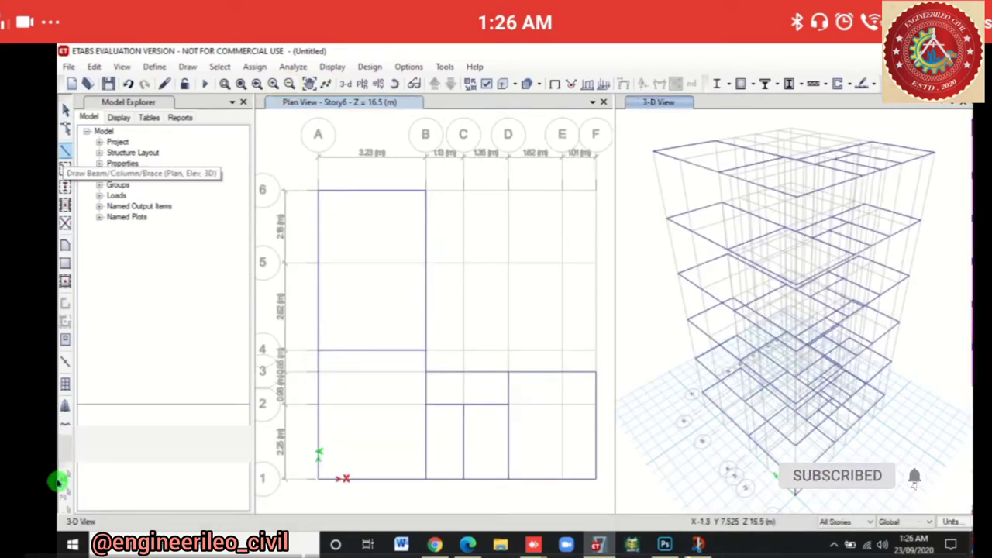
click(596, 371)
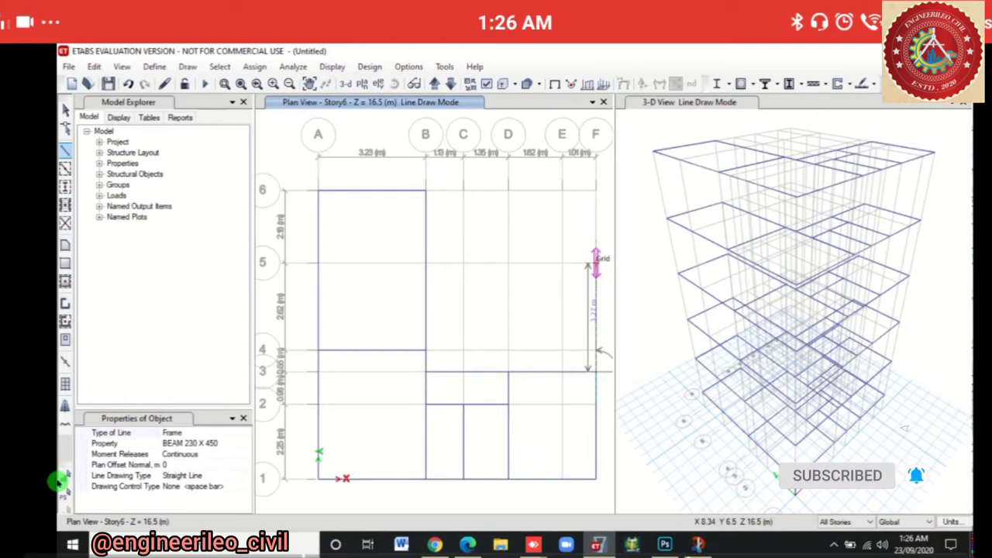
click(595, 264)
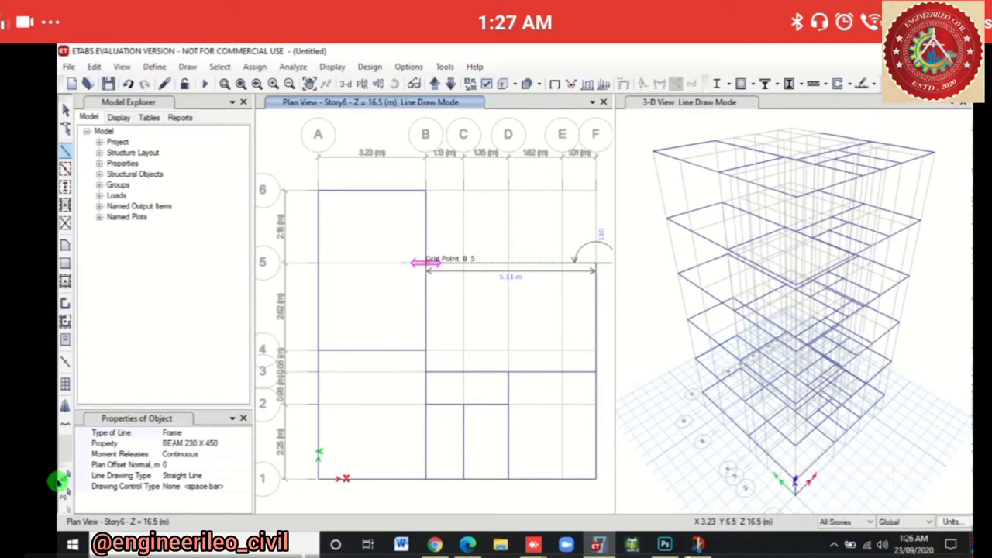
click(425, 264)
key(Escape)
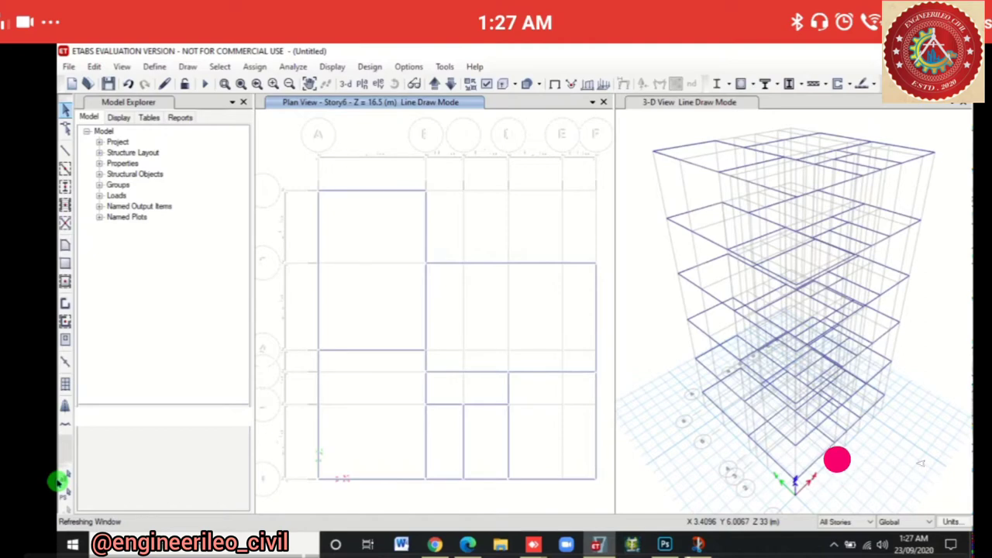
Draw BEAM 230 X 450 frames from grid point B6 through E6 to E5, and end the drawing
click(65, 149)
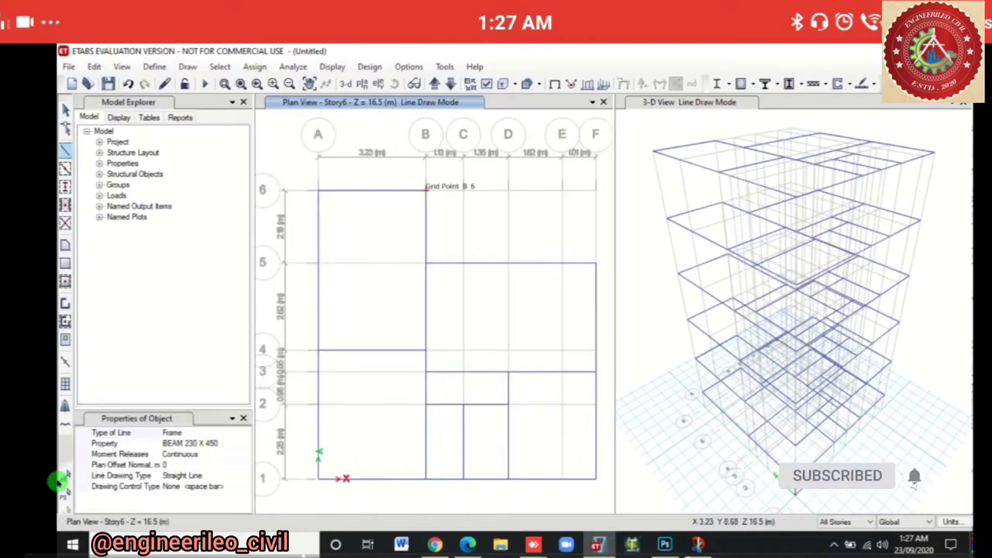
click(426, 189)
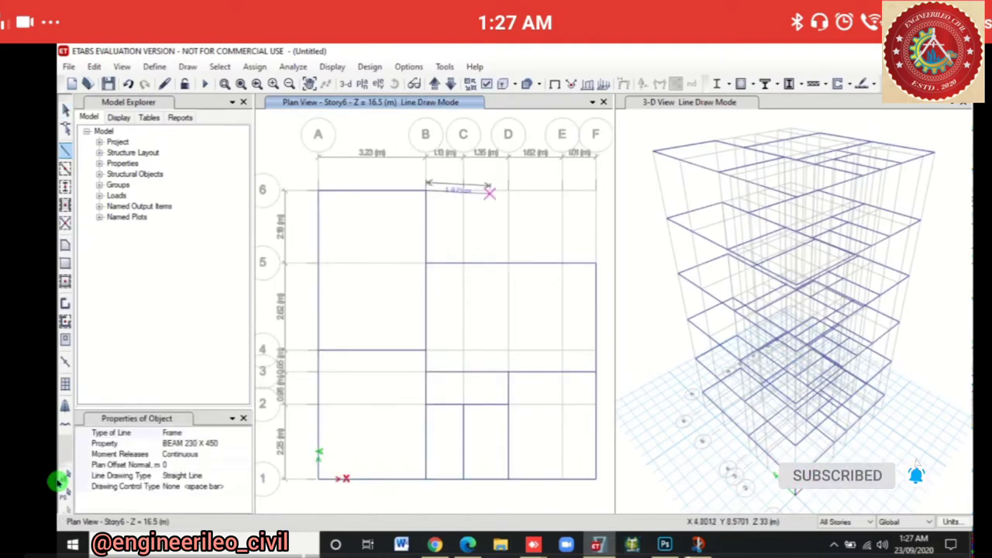
click(562, 189)
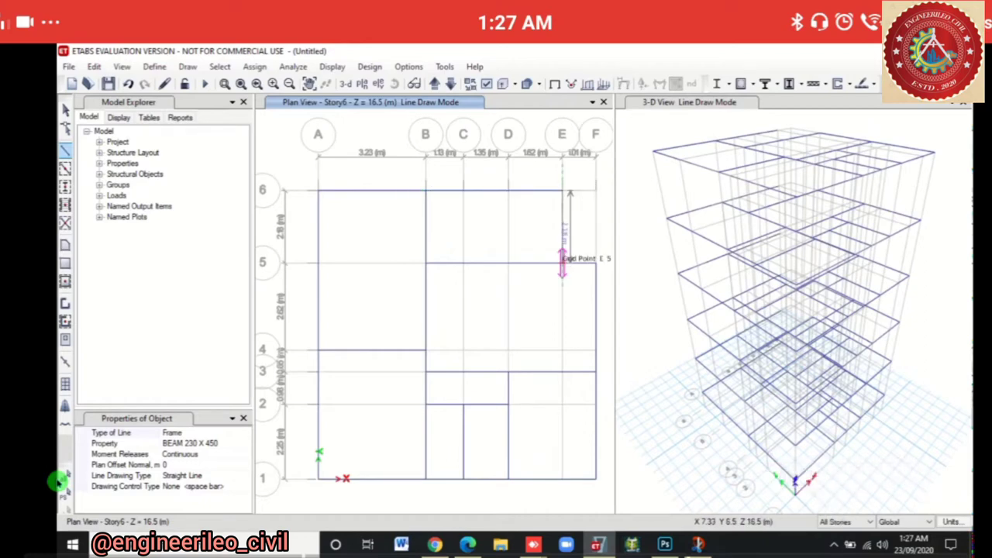
click(563, 263)
key(Escape)
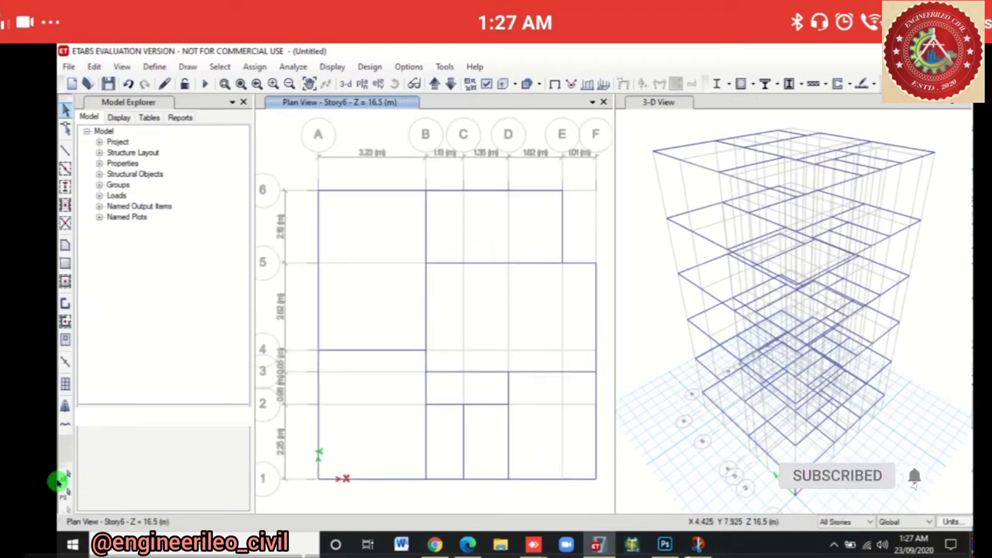
Consult the marked-up plan in Snip & Sketch, then in ETABS set quick column drawing to COLUMN 300 X 600 at a 90-degree angle
click(699, 545)
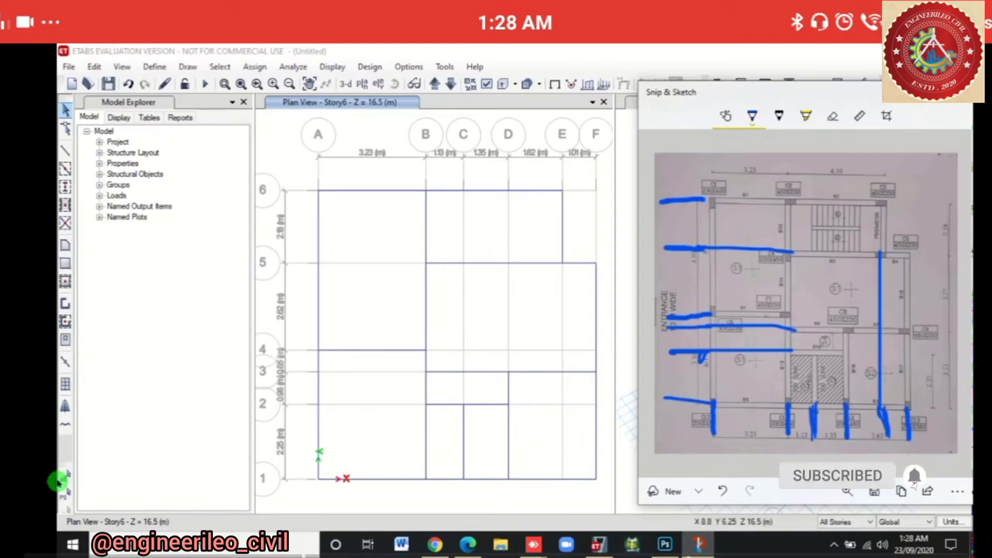
click(482, 165)
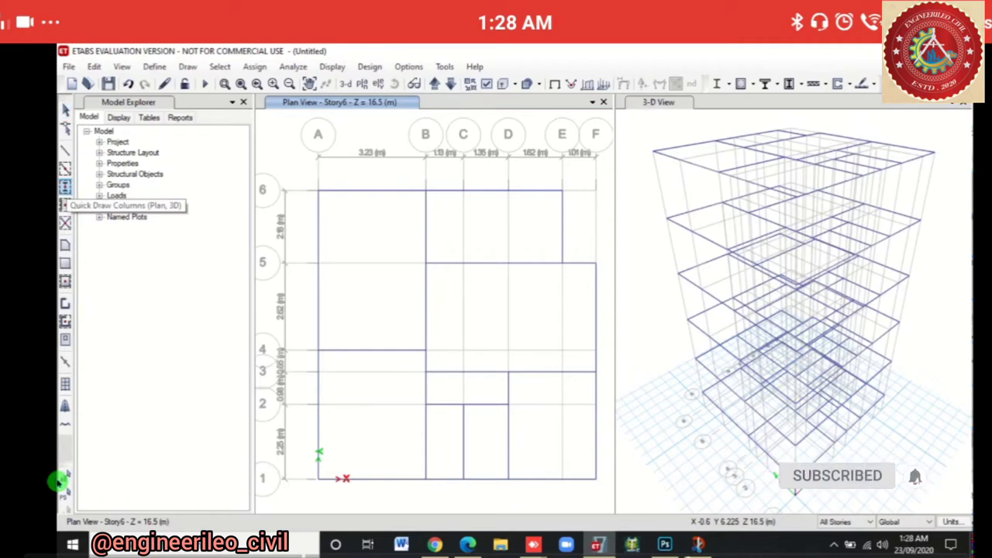
click(66, 204)
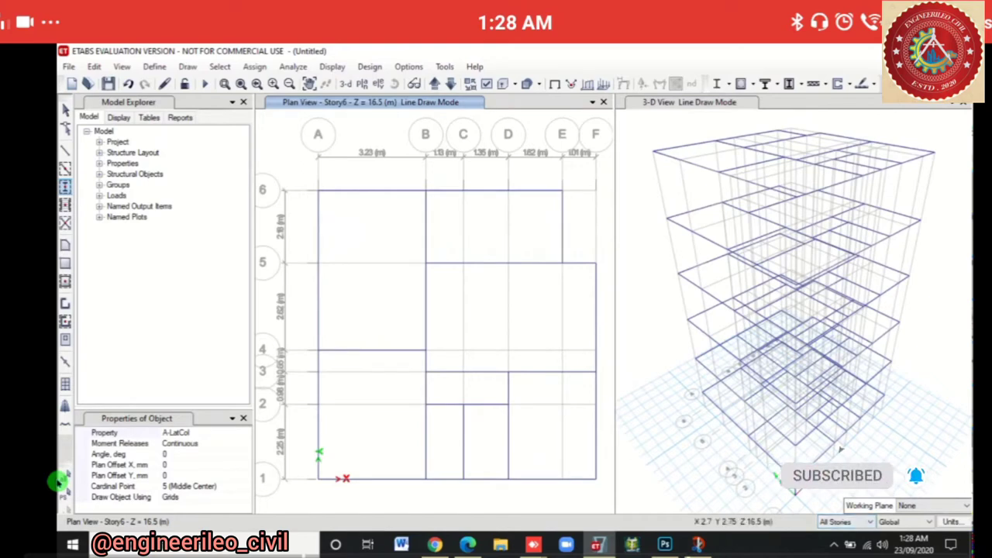
click(179, 434)
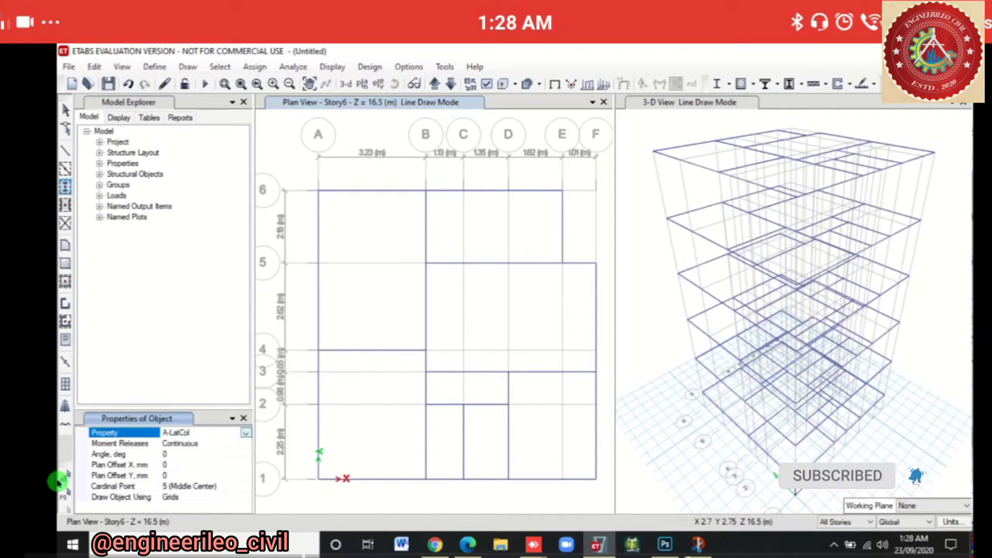
click(246, 433)
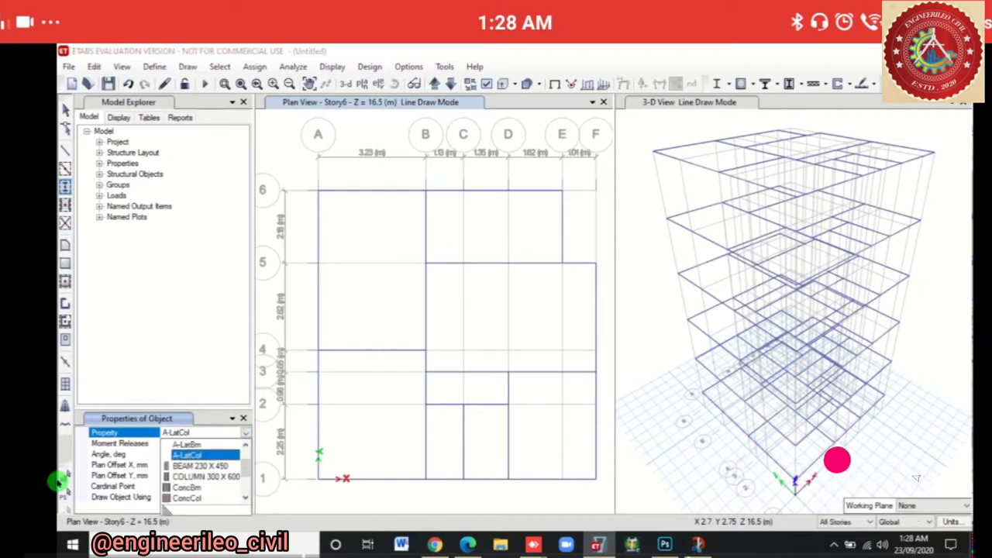
click(205, 477)
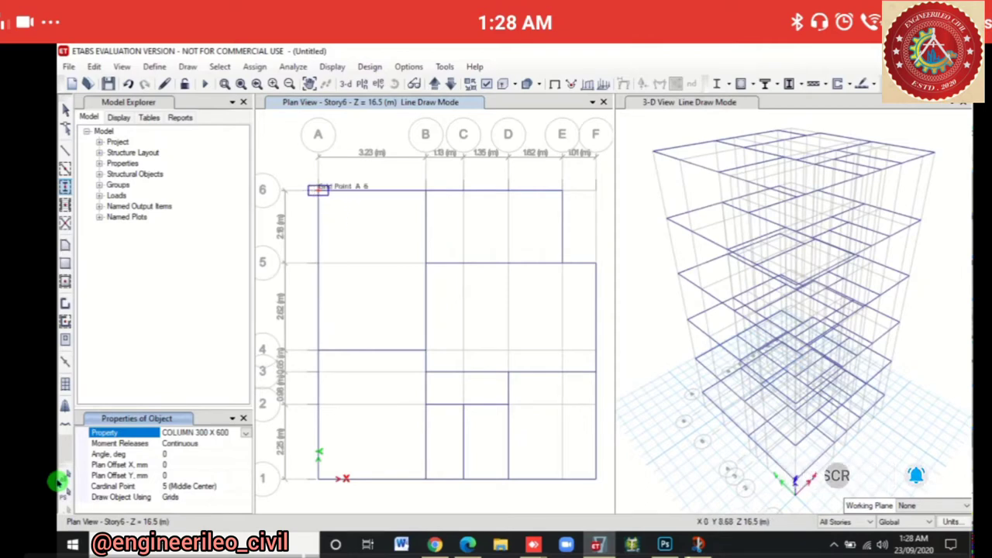
click(186, 455)
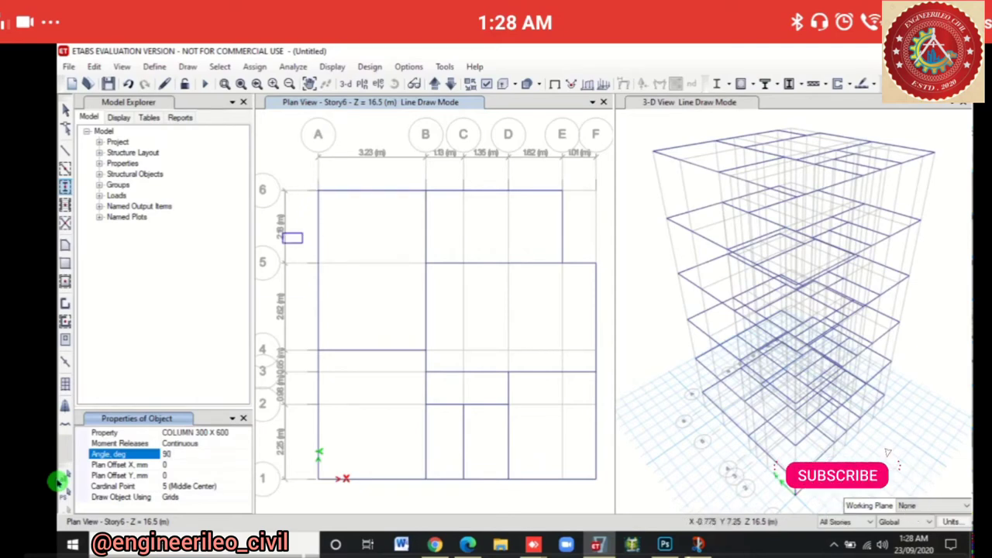
click(204, 443)
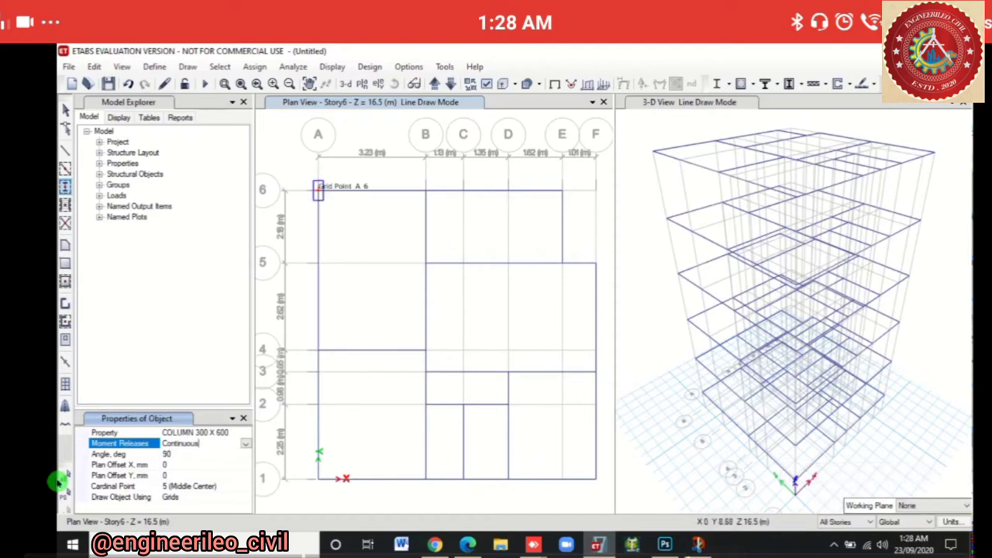
Place the 90-degree COLUMN 300 X 600 columns at grid points A6, A4, A1, B1, D1, F1 and B5
click(318, 190)
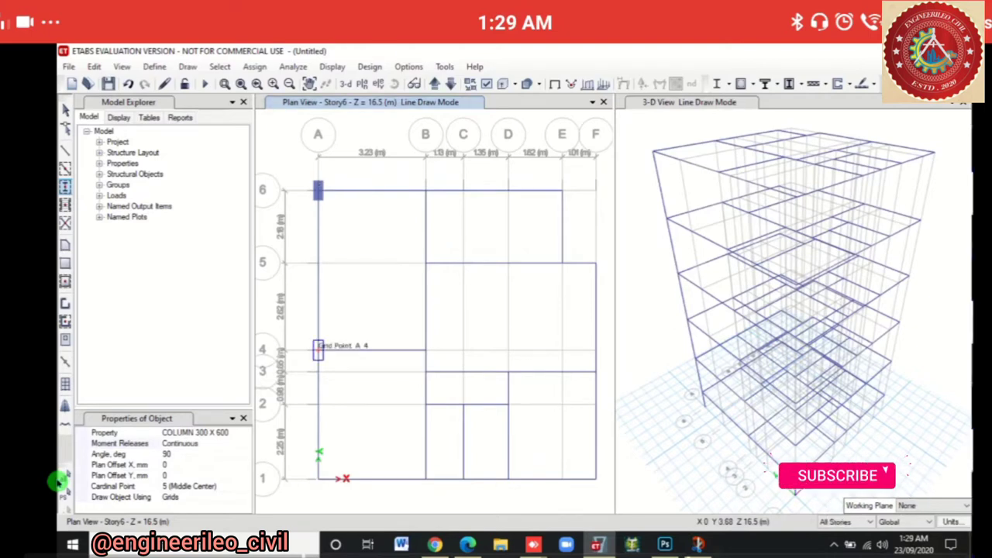
click(318, 349)
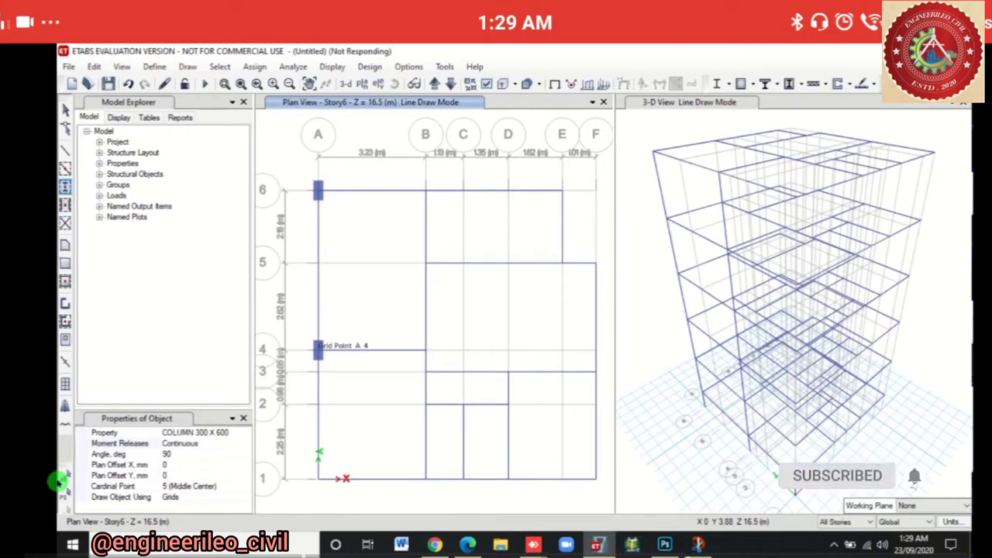
click(318, 477)
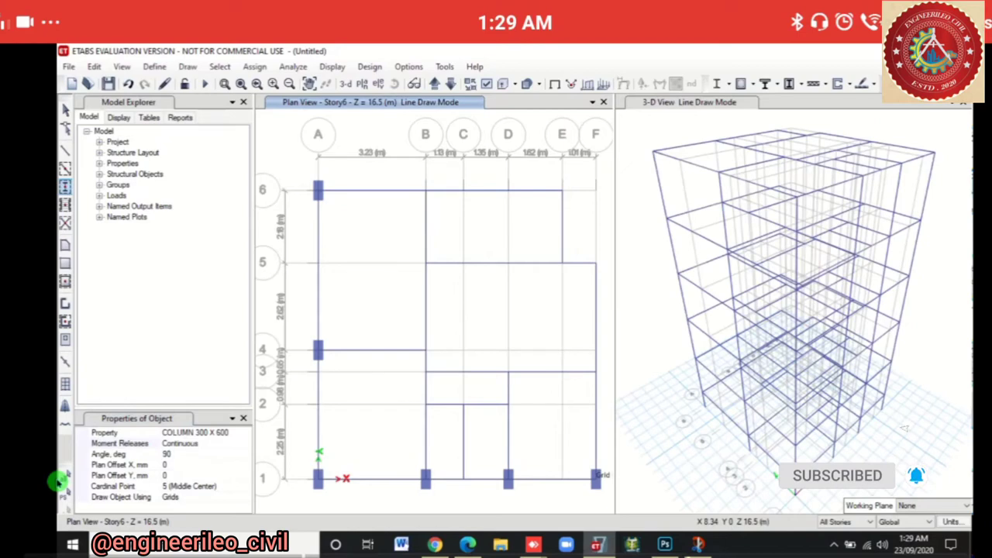
click(886, 471)
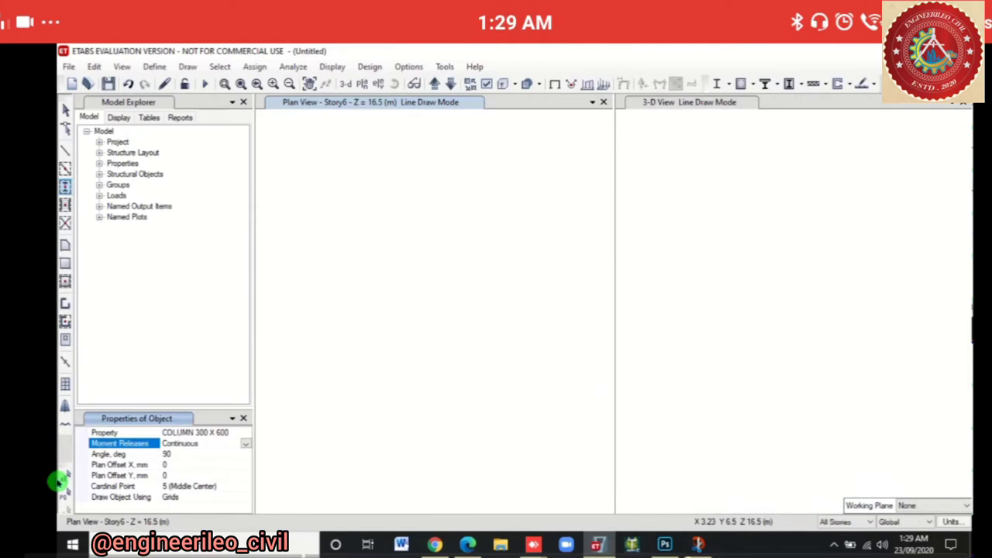
click(425, 262)
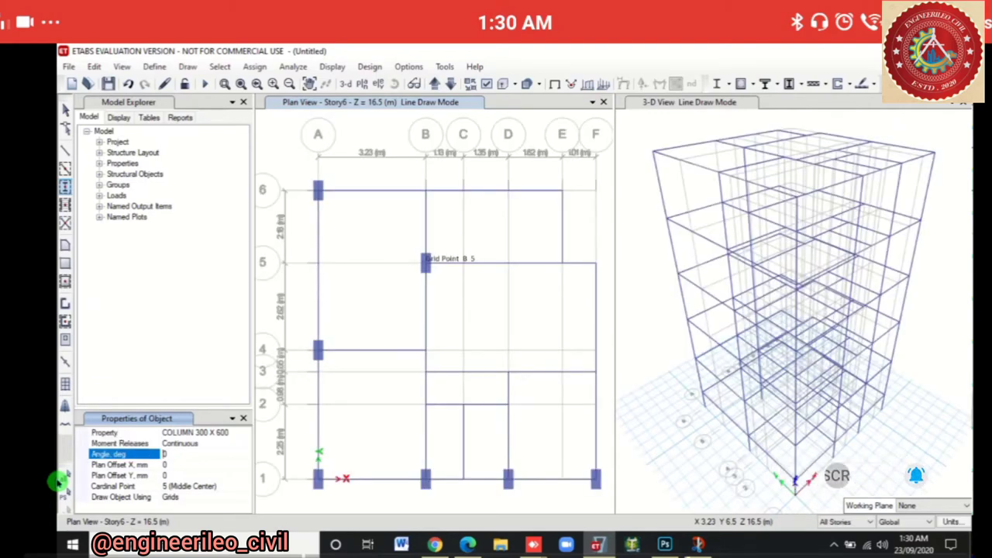
Set the column angle to 0, place columns at grid points B6, E6, E5, F3, D3 and B4, and end the drawing
click(179, 443)
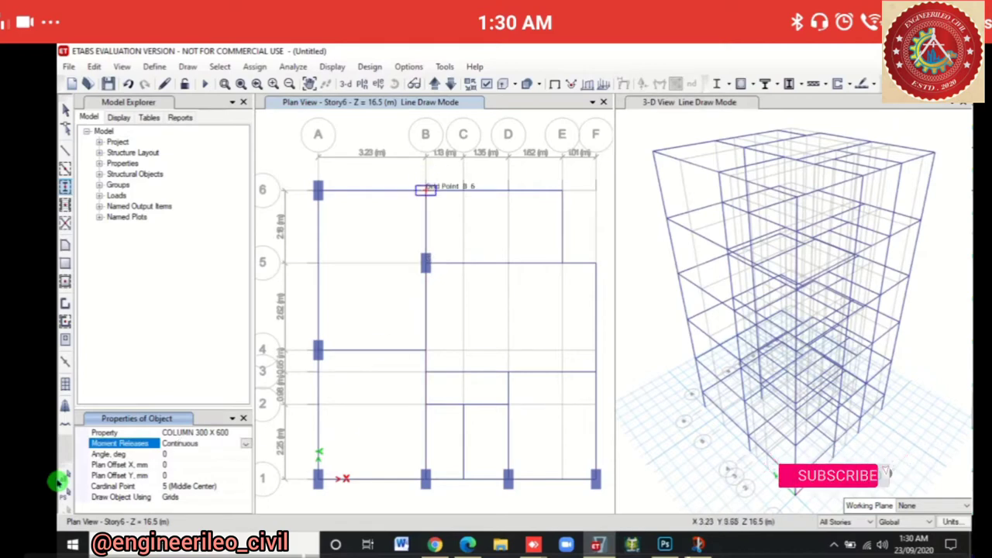
click(426, 189)
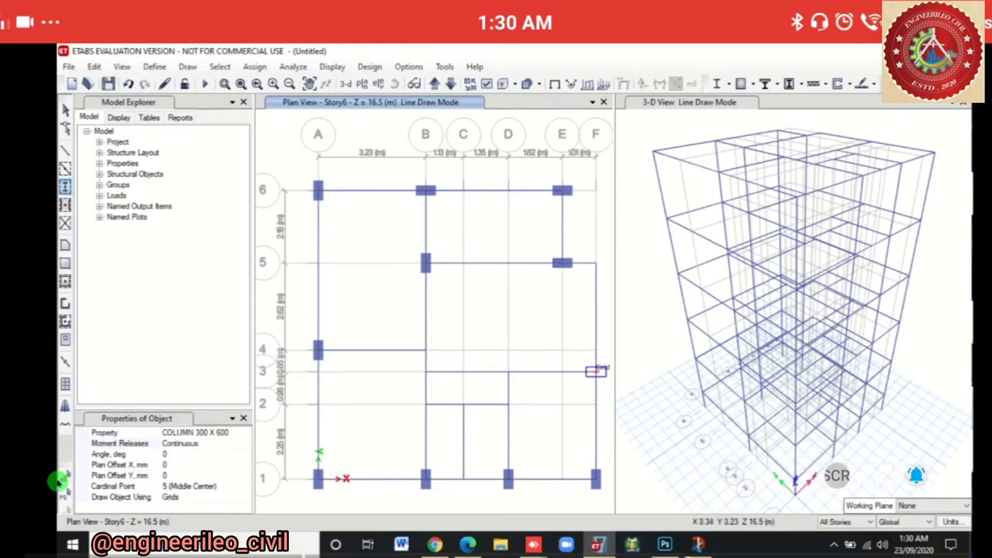
click(596, 371)
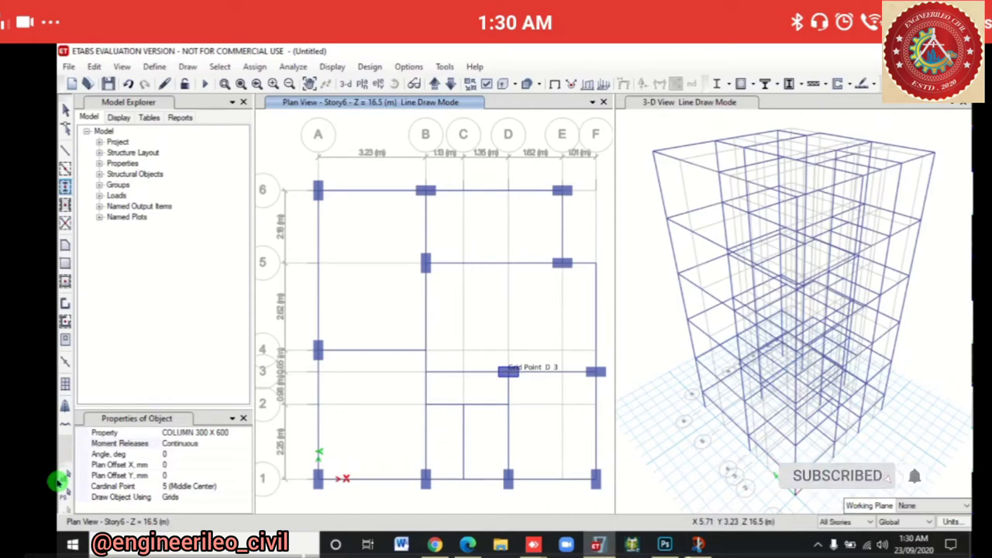
click(426, 350)
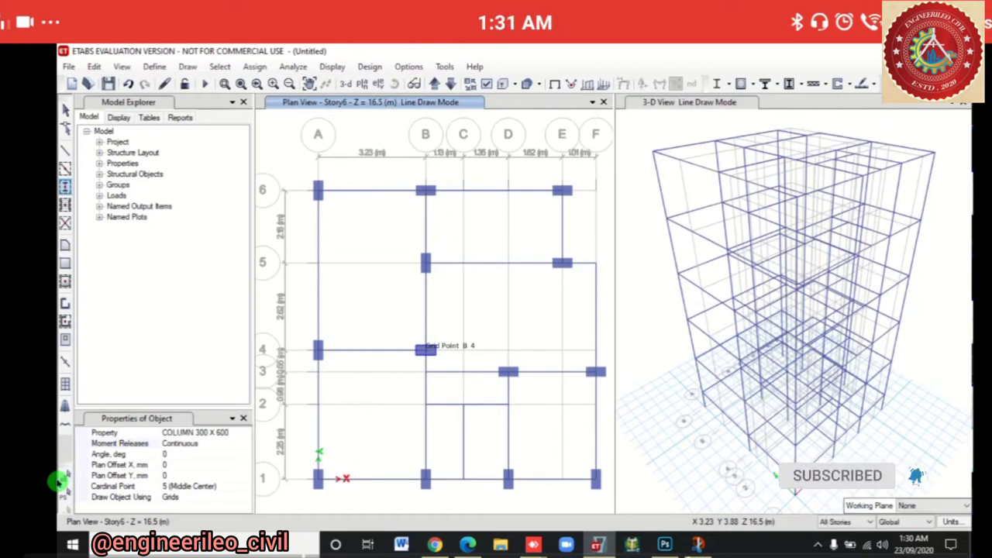
key(Escape)
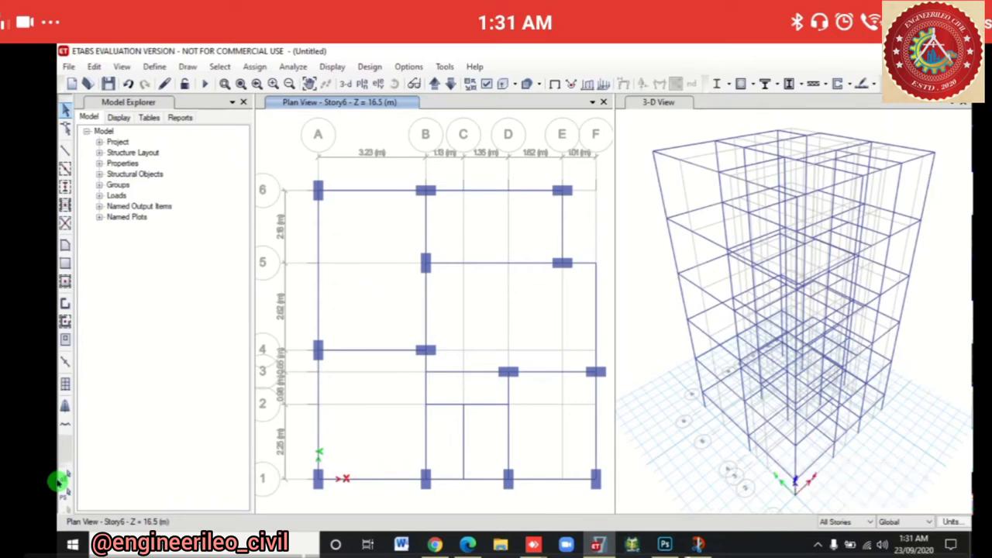
Show the frames extruded in the 3-D view, and make the Story6 plan view active again
click(659, 103)
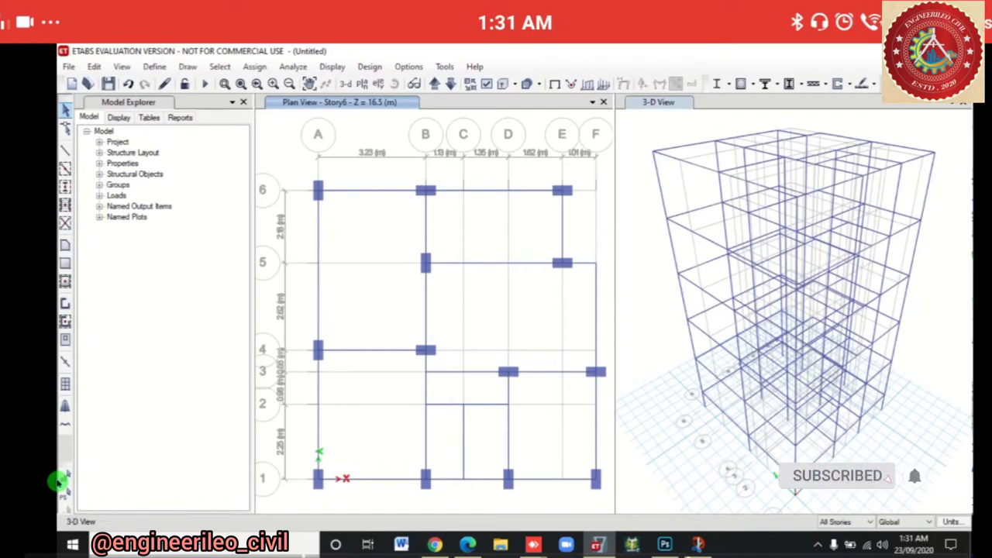
click(503, 84)
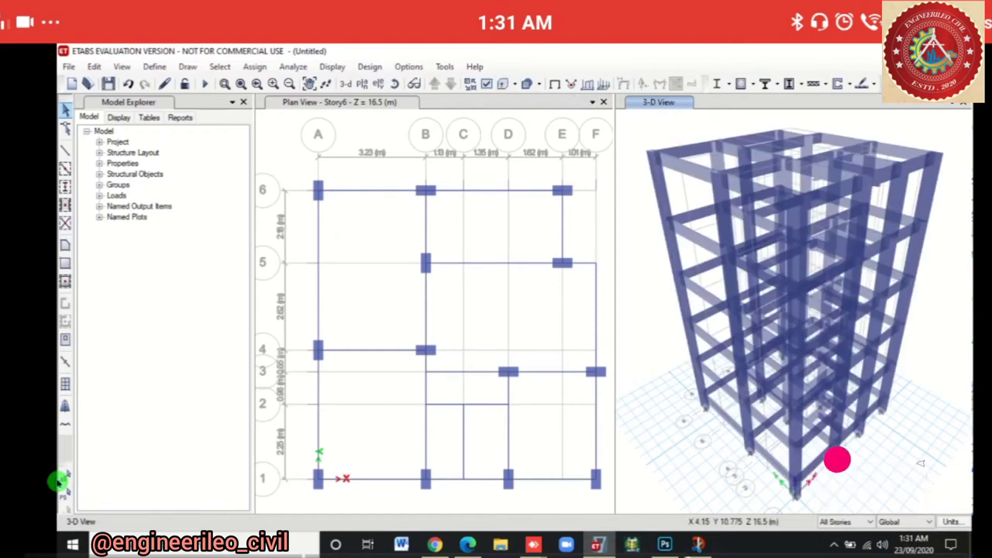
click(407, 103)
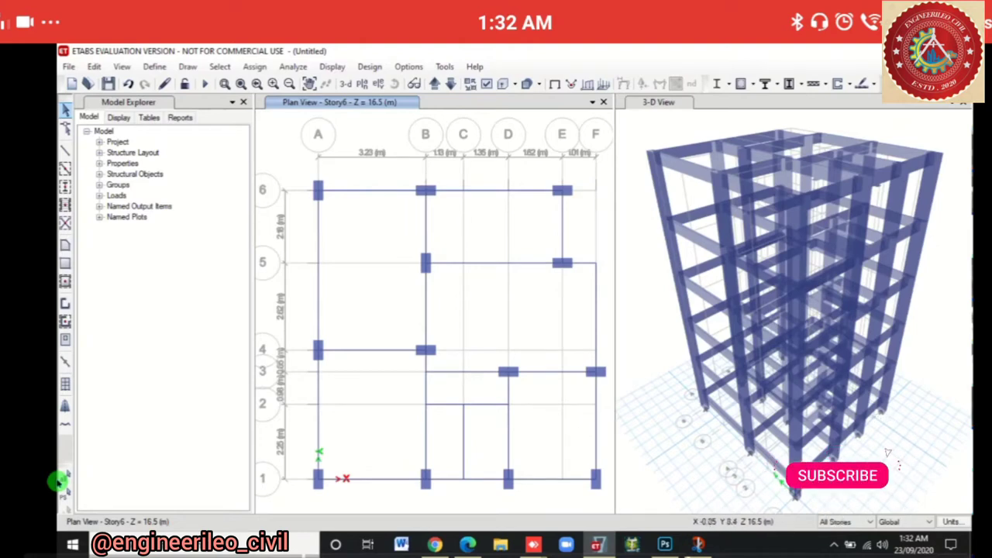
Add a new slab section property named 2 WAY SLAB
click(154, 67)
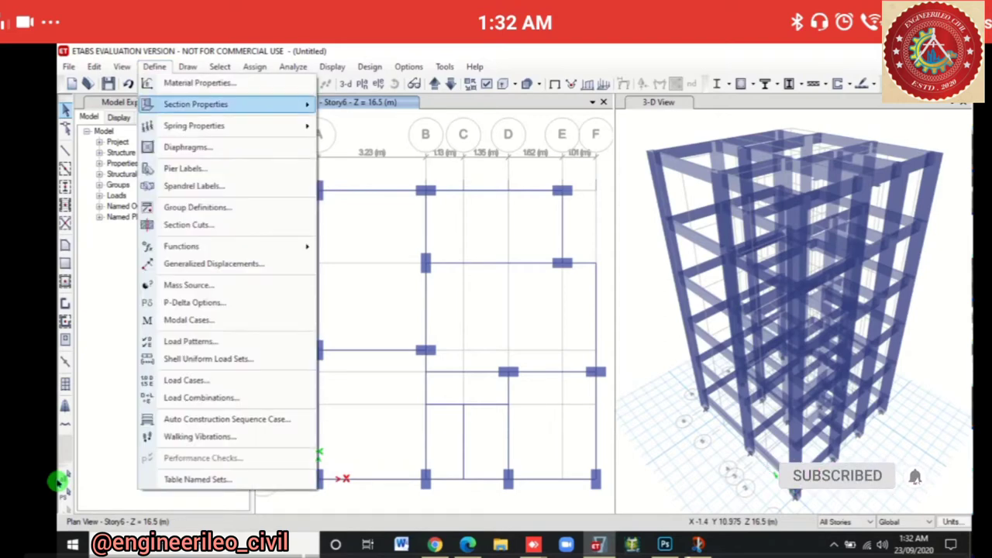
mouse_move(196, 104)
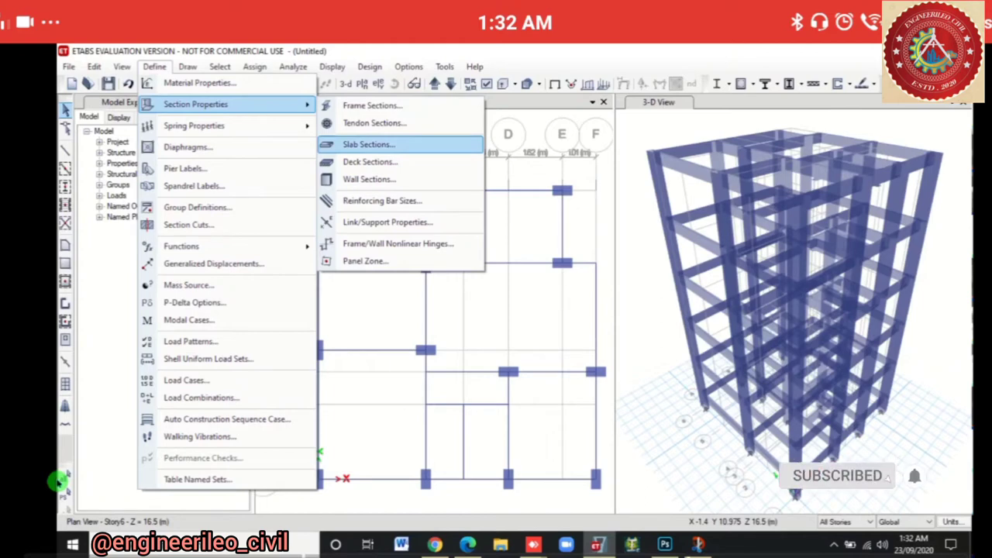
click(368, 144)
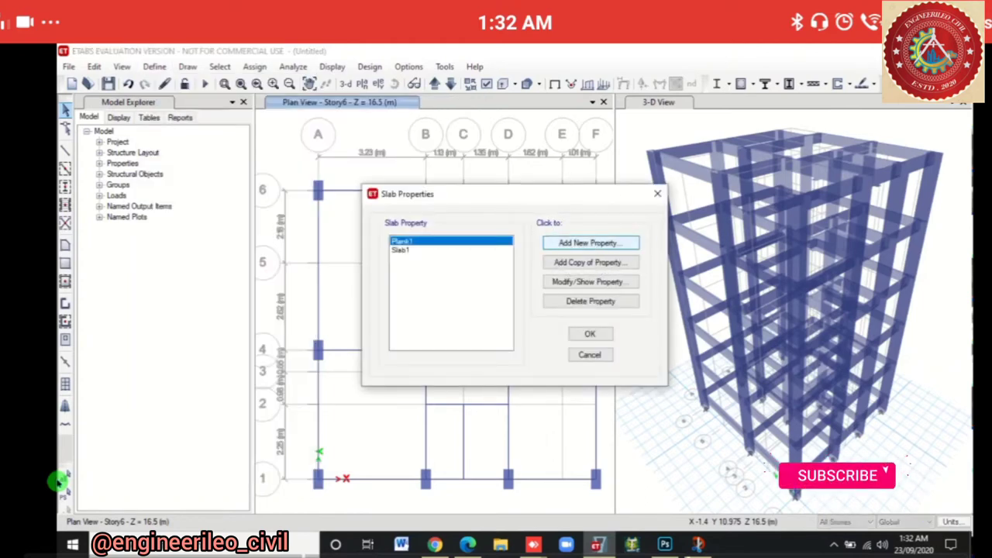
click(591, 242)
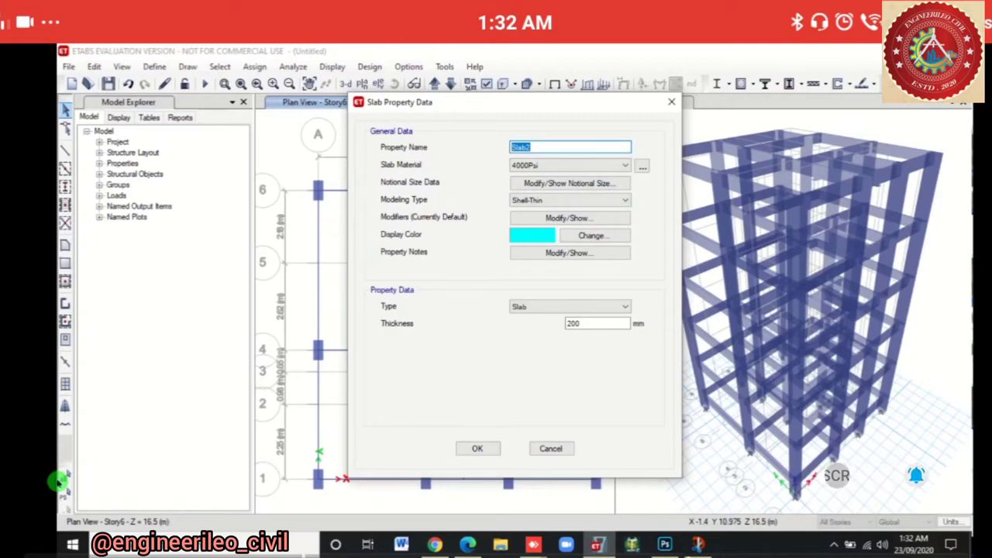
text(2)
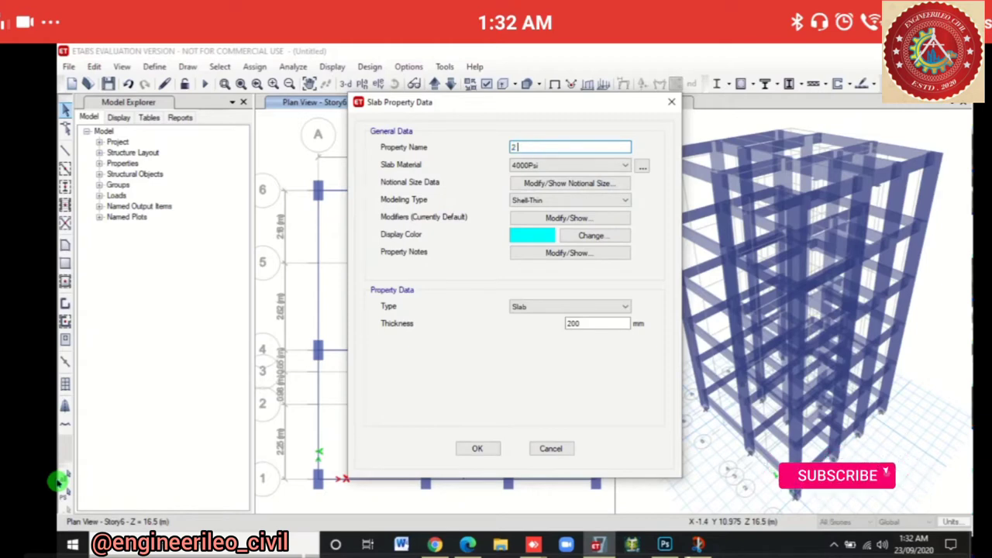
text( WAY S)
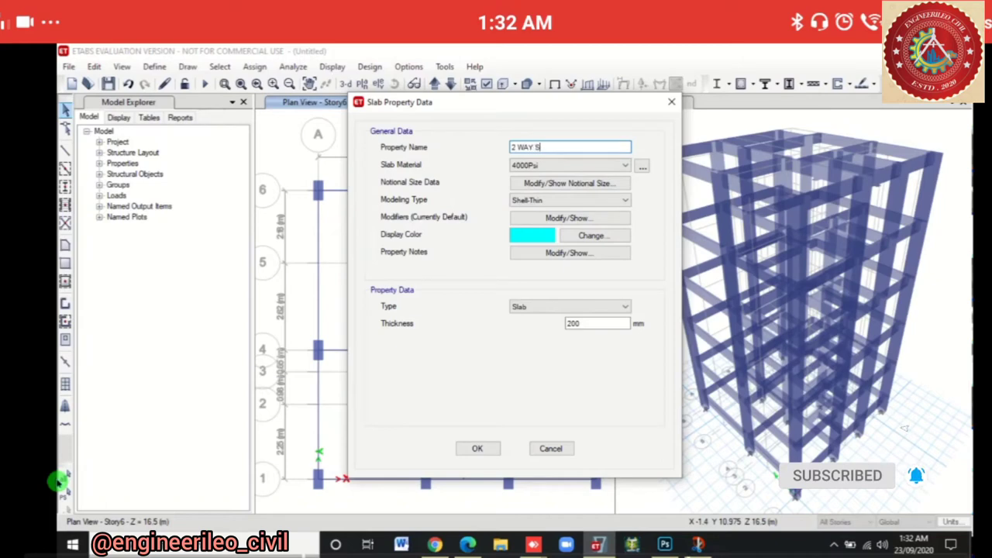
text(LAB)
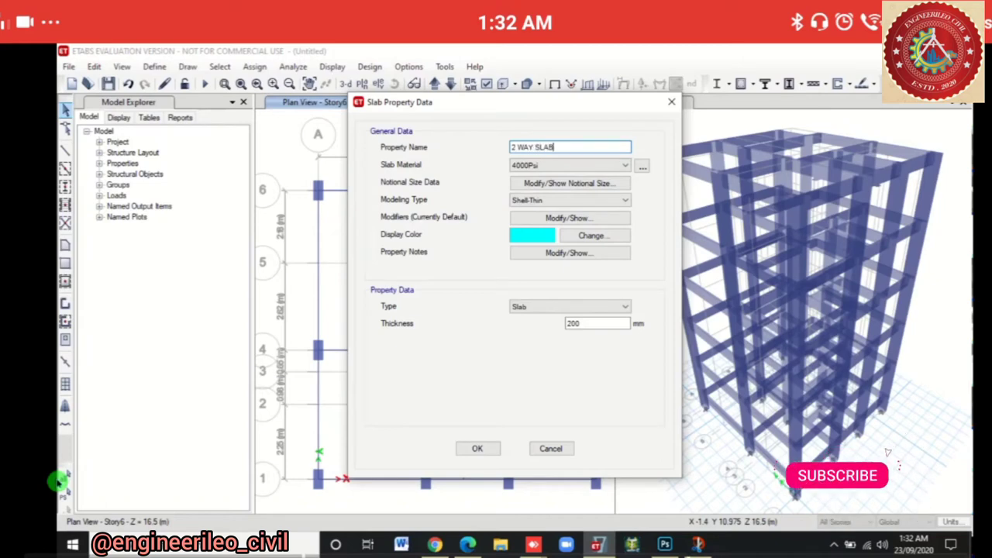
Set the 2 WAY SLAB property to M30 material, Membrane modeling type and 150 mm thickness, and accept it
click(624, 165)
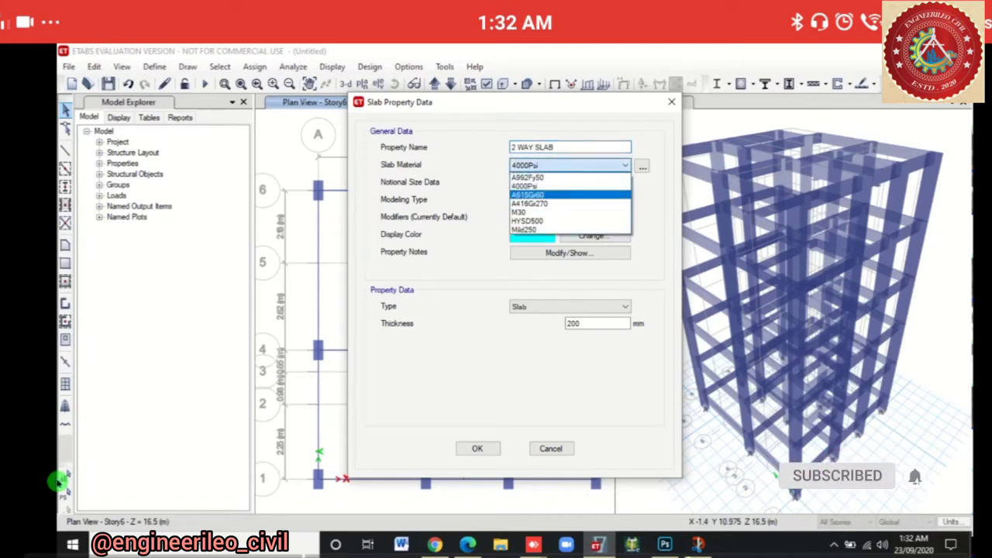
click(543, 213)
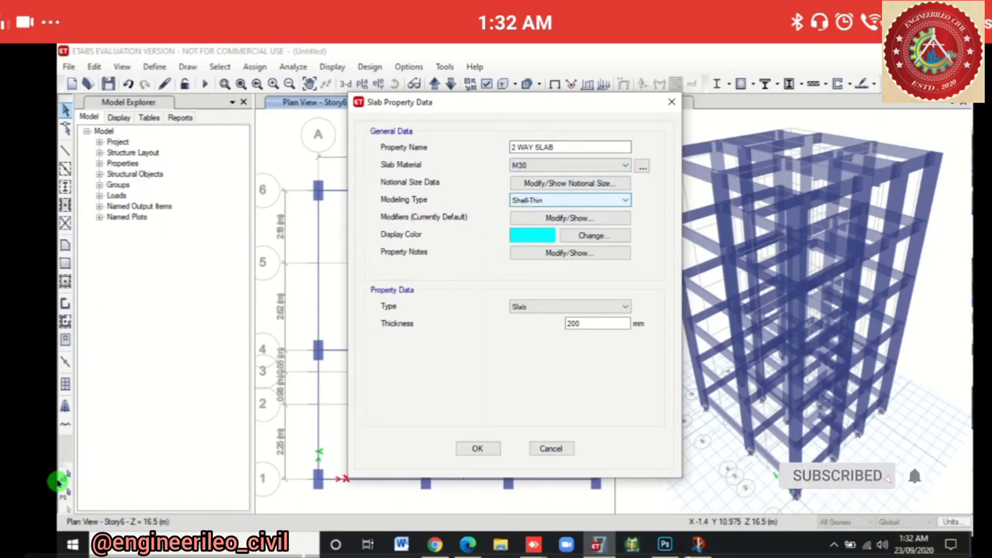
click(542, 201)
key(Down)
key(Down)
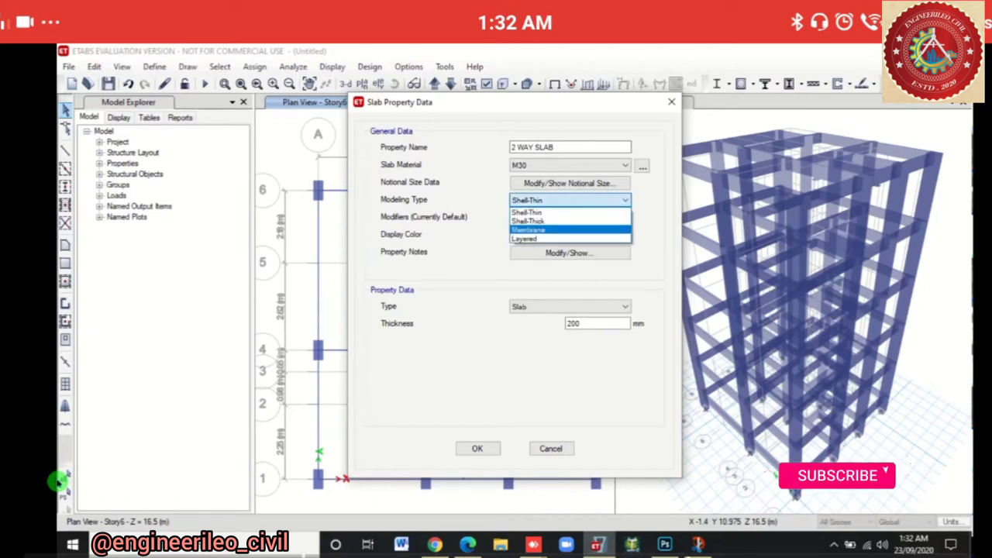
key(Return)
click(596, 324)
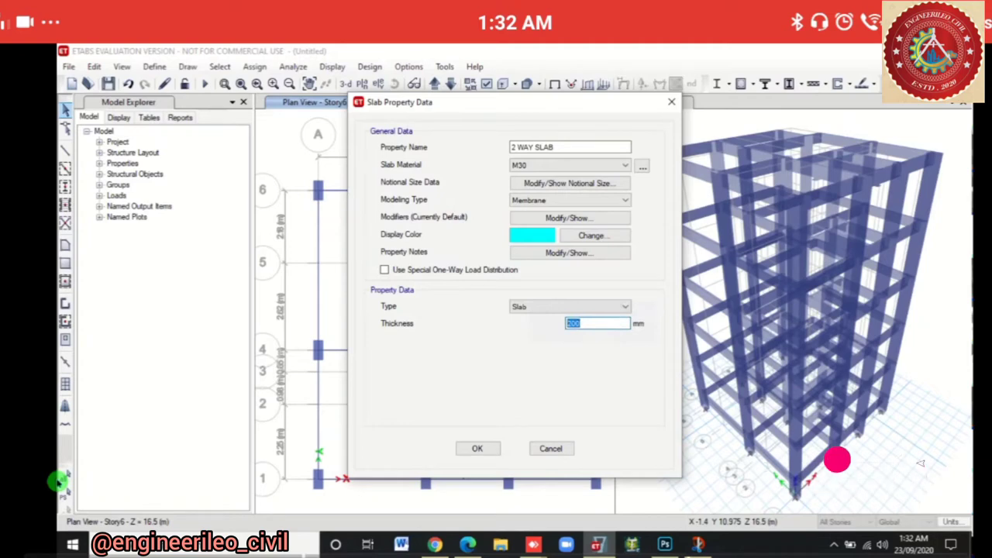
text(150)
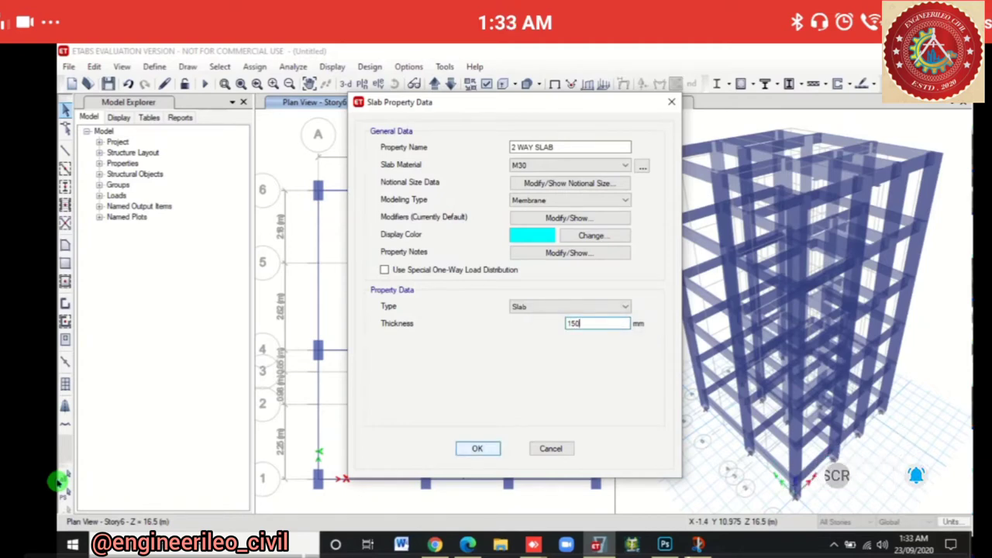
key(Return)
key(Return)
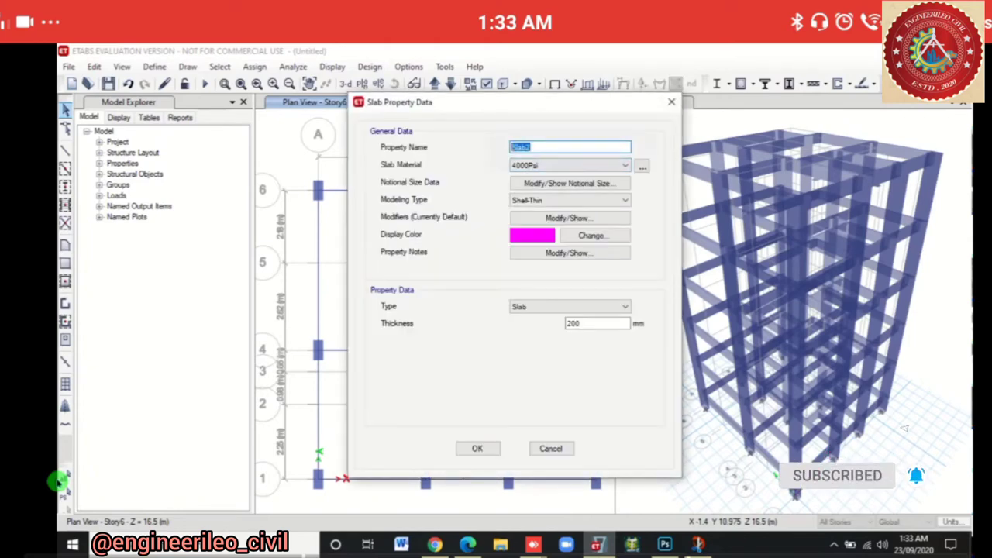
Add another slab property named 1 WAY SLAB with M30 as its material
text(1 WAY )
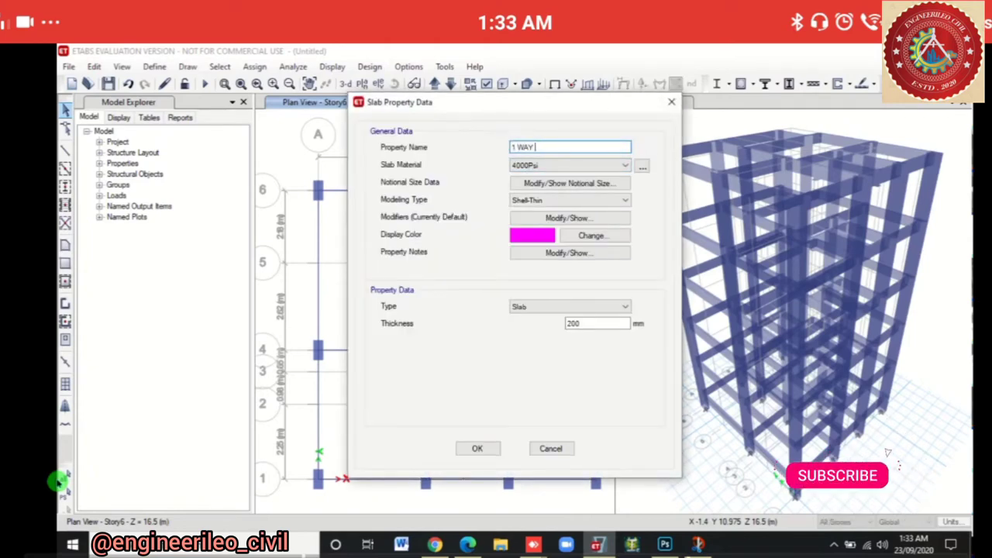
text(SLAB)
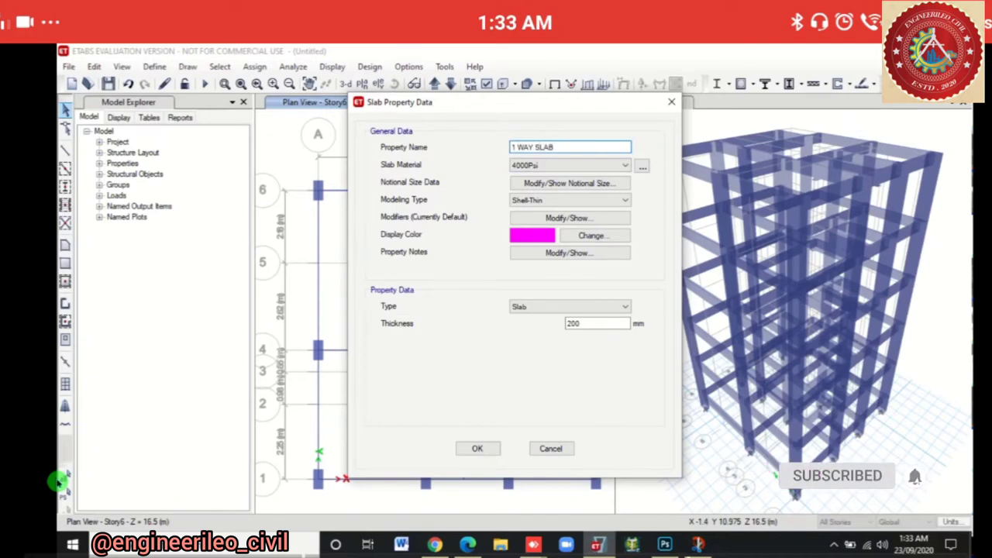
click(589, 165)
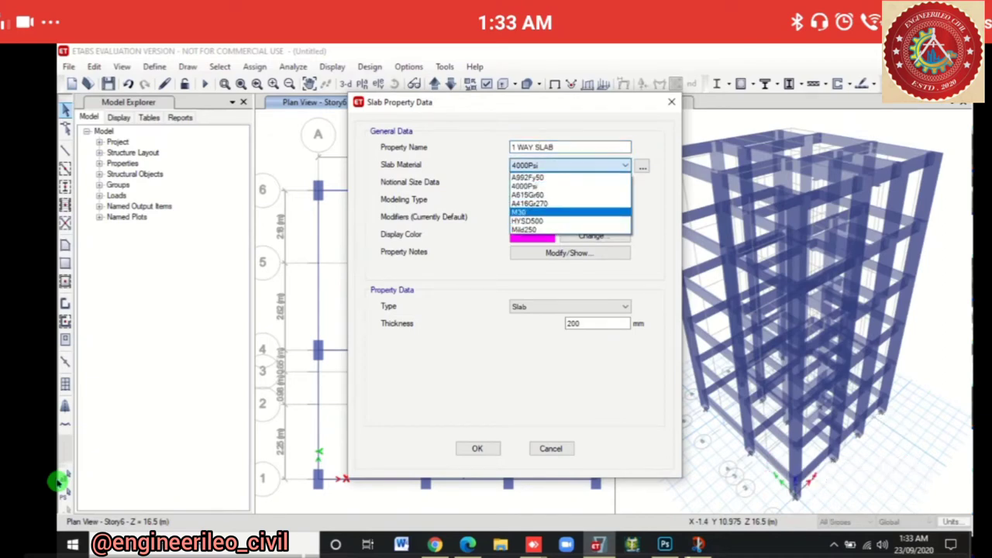
key(Return)
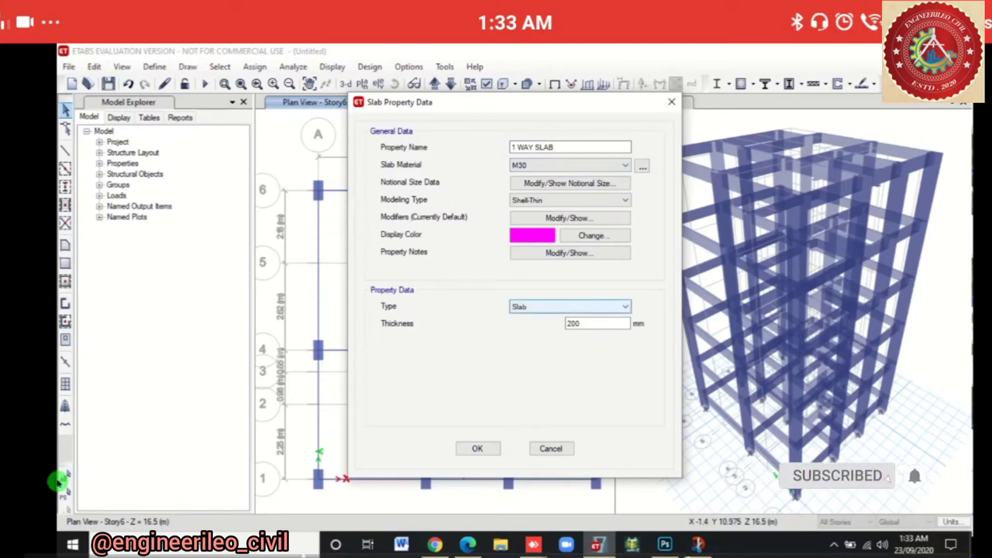
Give 1 WAY SLAB the Membrane modeling type and 150 mm thickness, and accept the slab properties
click(570, 200)
click(571, 230)
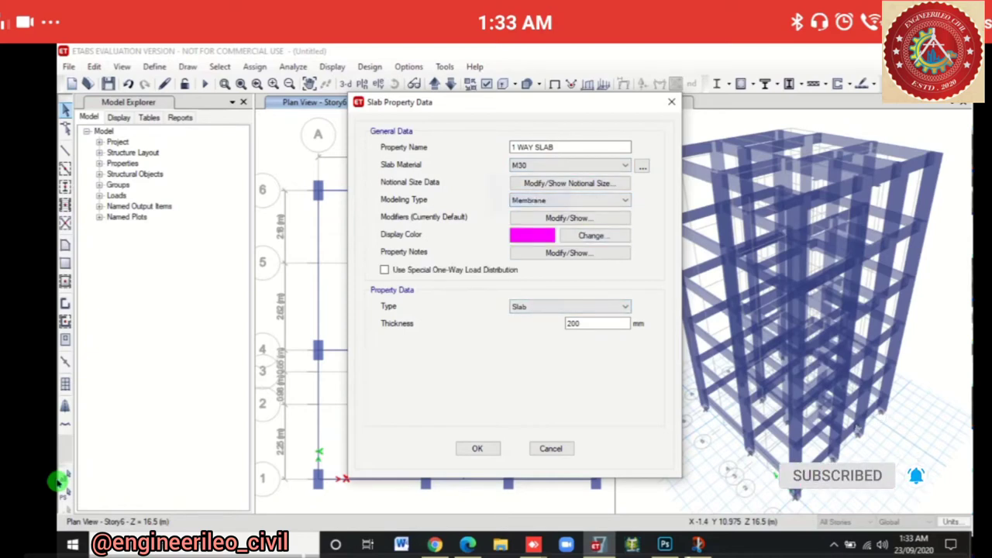
key(Tab)
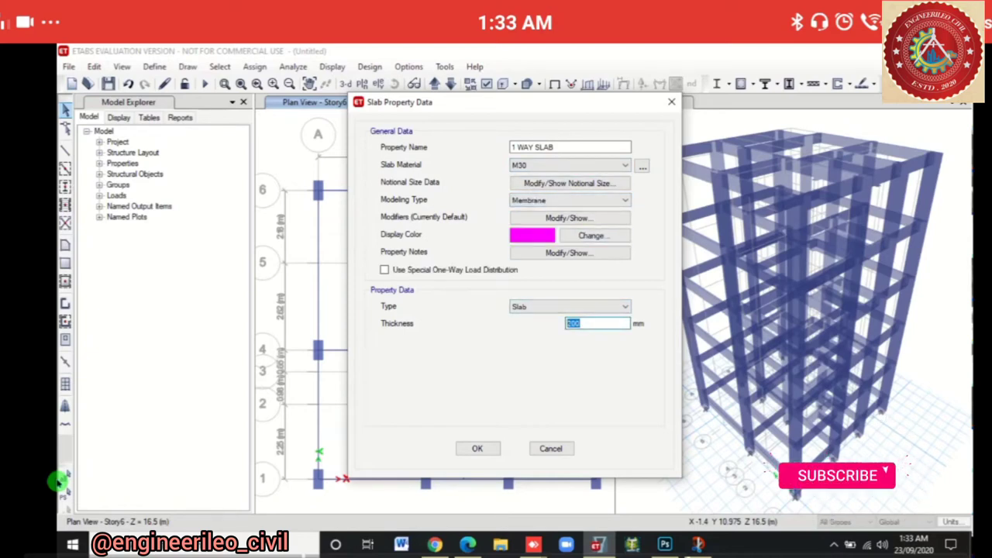
text(150)
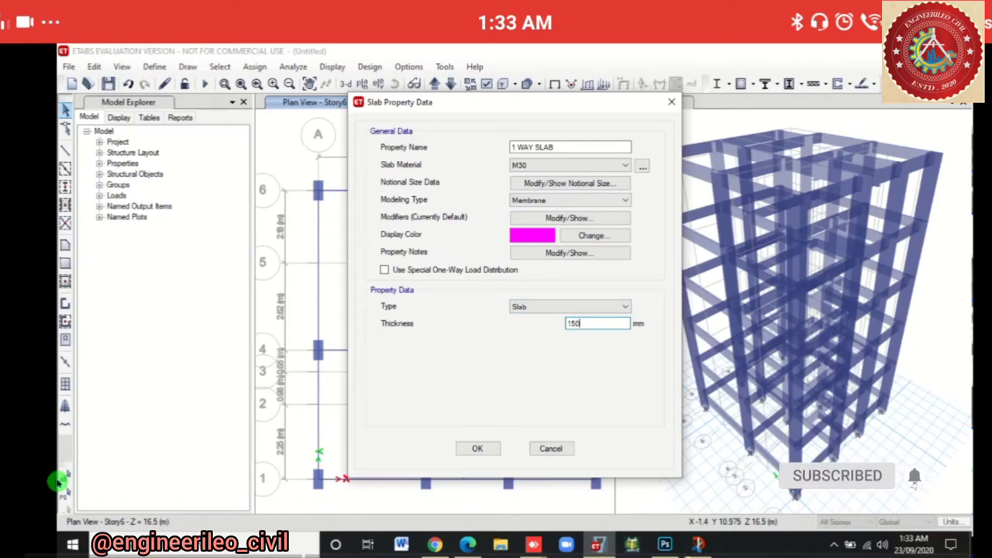
click(476, 448)
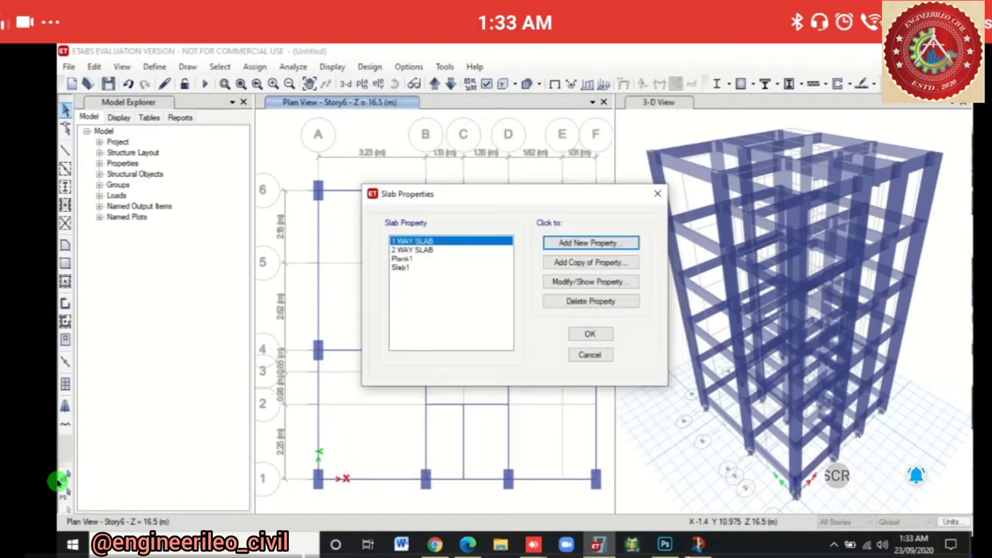
click(591, 334)
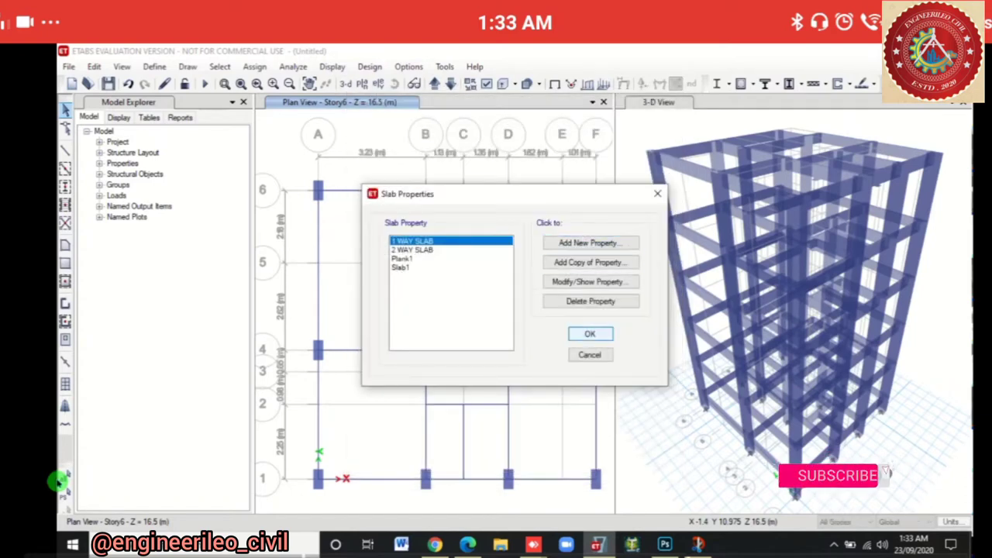
key(Return)
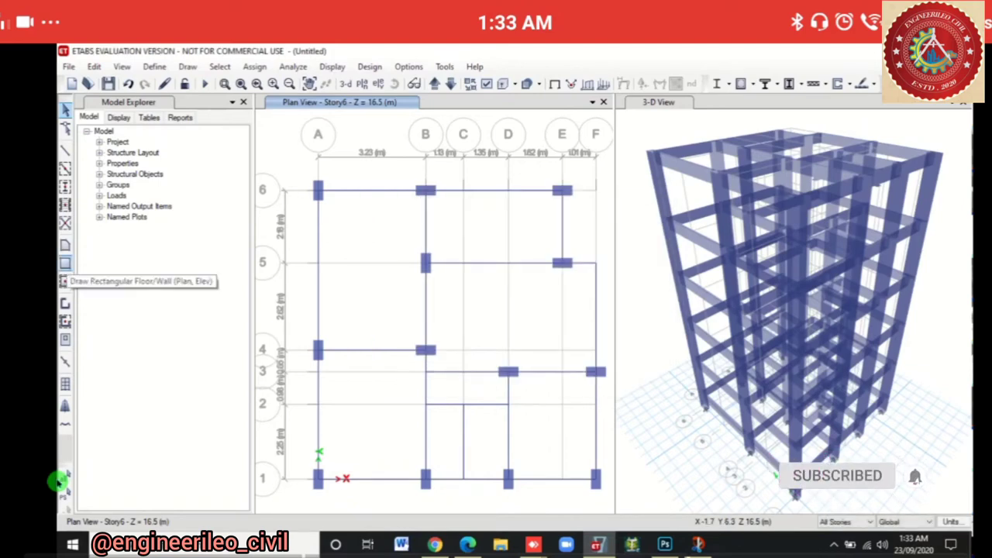
Draw a rectangular 1 WAY SLAB floor from grid point B2 to C1 in the Story6 plan, and end the drawing
key(ctrl)
key(ctrl)
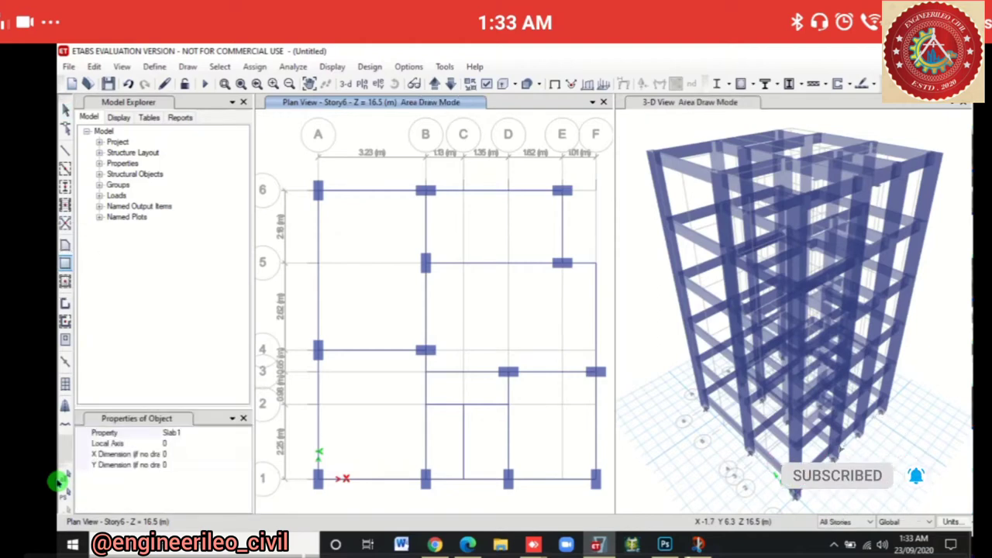
click(172, 434)
click(246, 433)
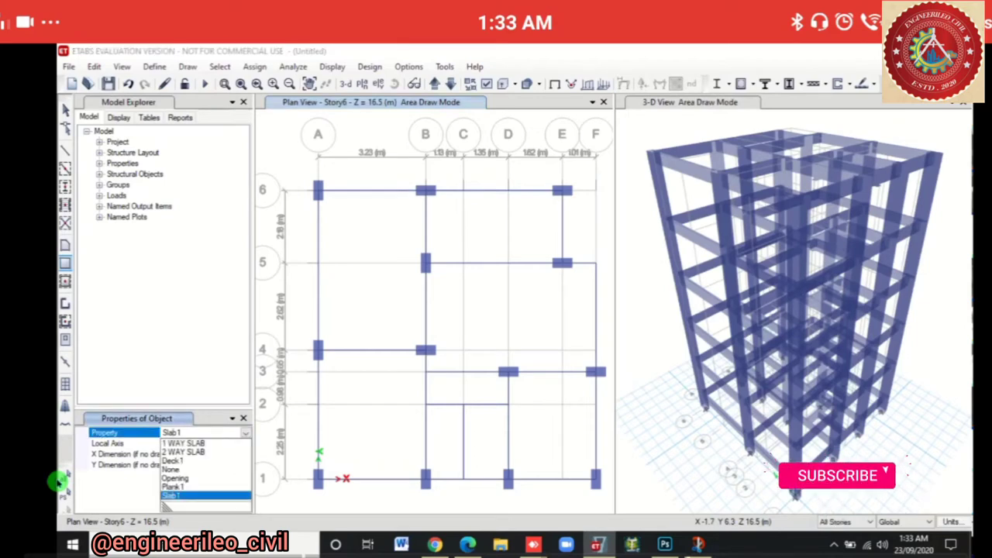
click(183, 442)
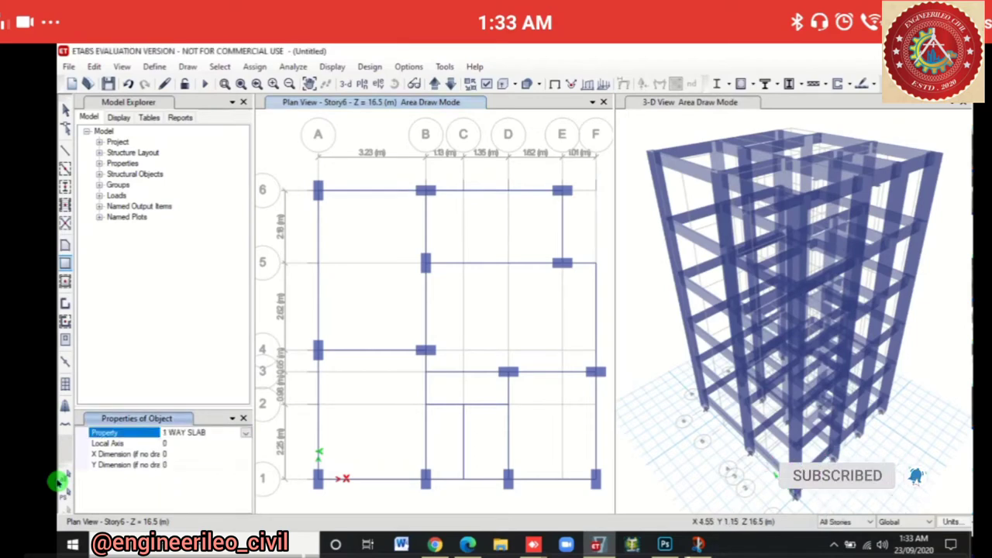
key(ctrl)
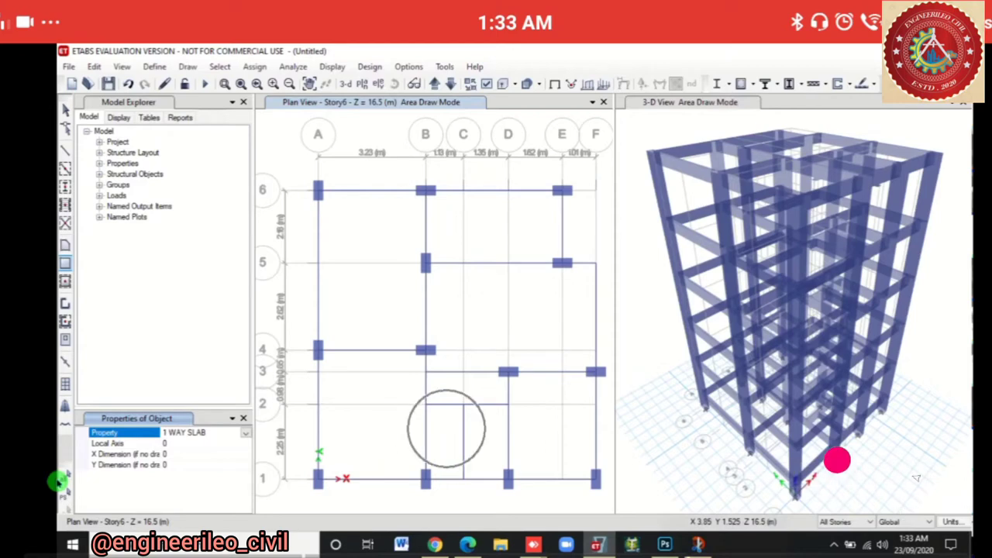
key(ctrl)
key(ctrl)
key(ctrl)
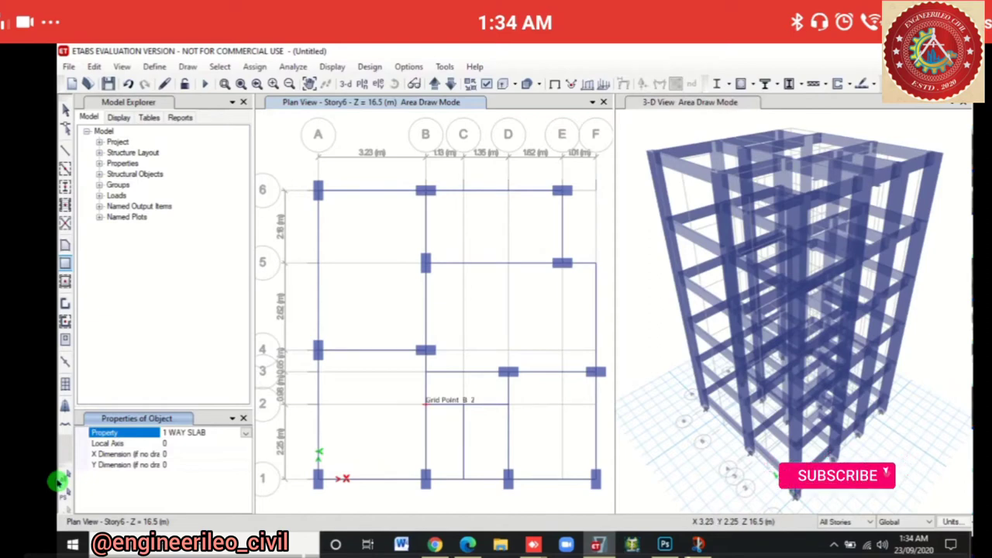
drag(426, 404, 463, 479)
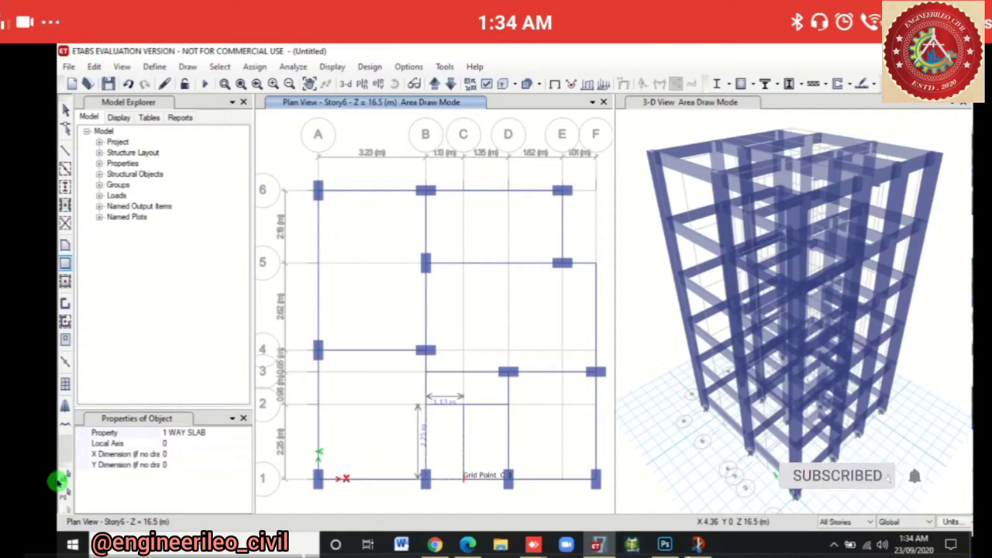
click(464, 476)
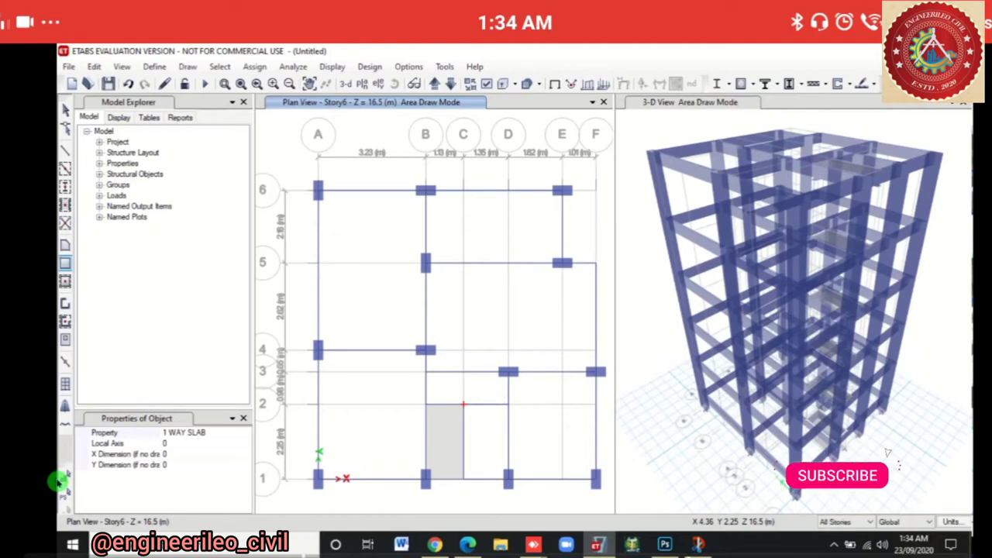
key(Escape)
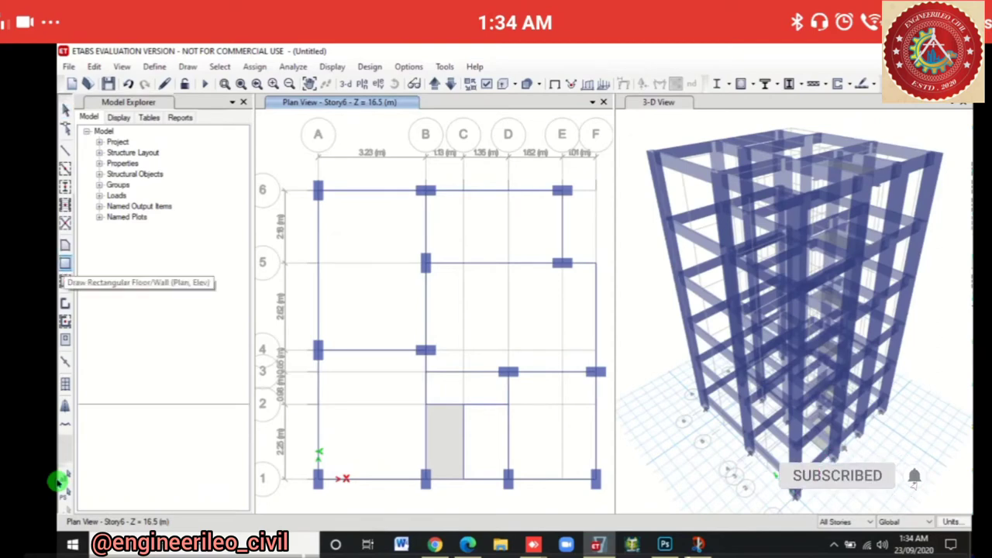
Draw rectangular 1 WAY SLAB floors from grid points C2 to D1, B2 to D3, and B5 to E6
click(66, 264)
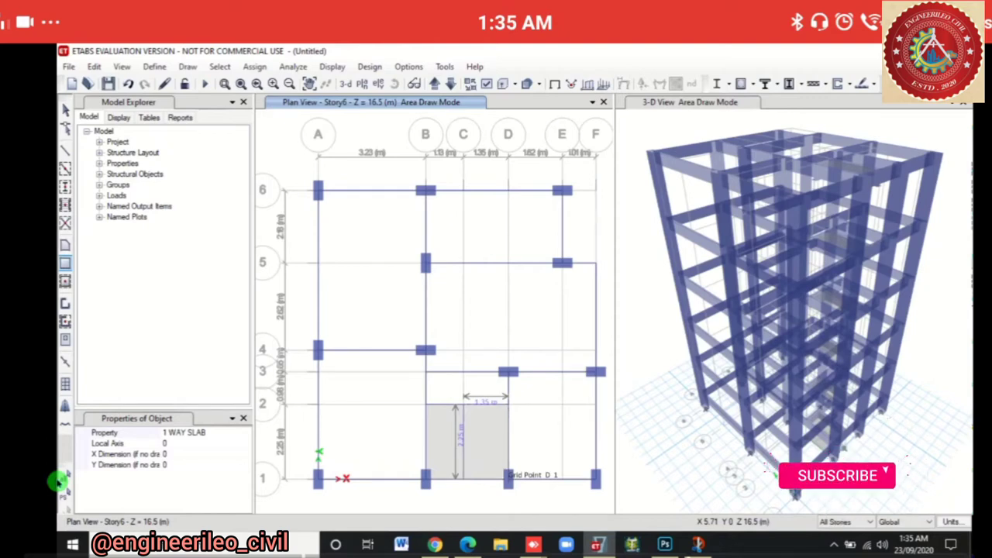
click(508, 477)
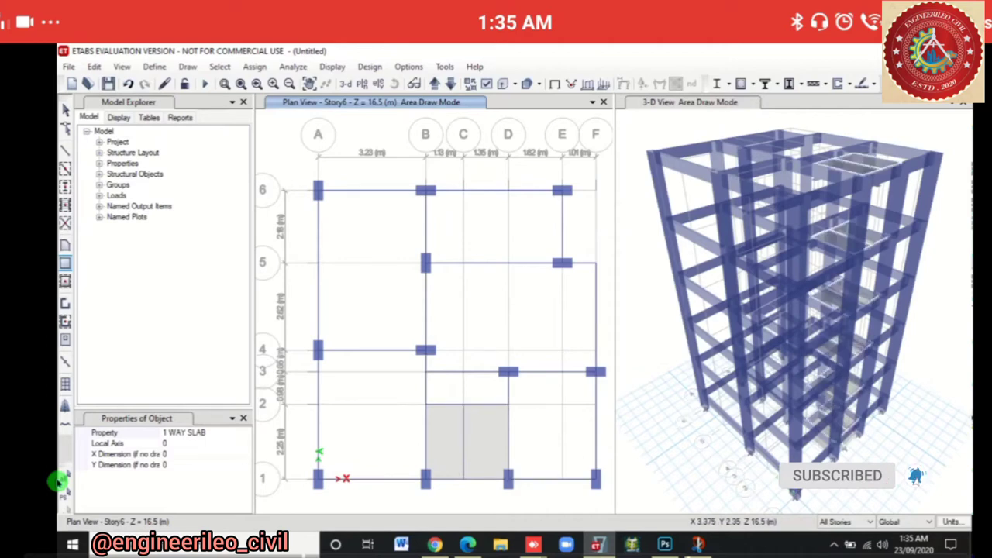
click(427, 403)
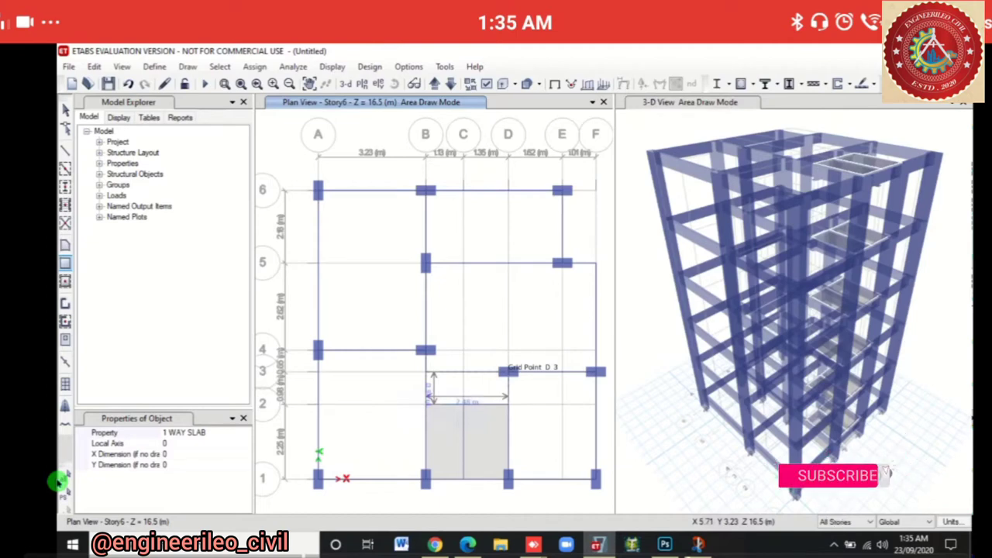
click(508, 372)
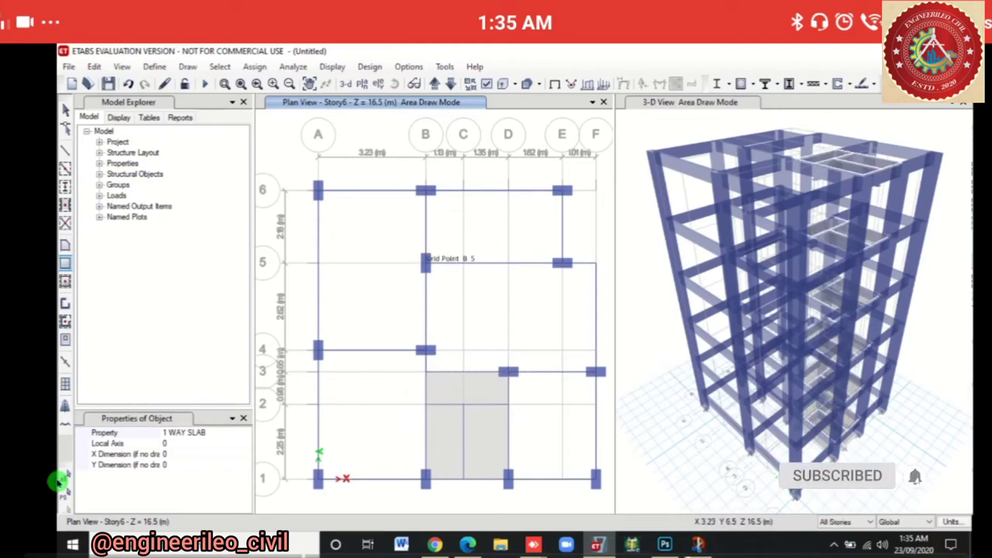
click(426, 262)
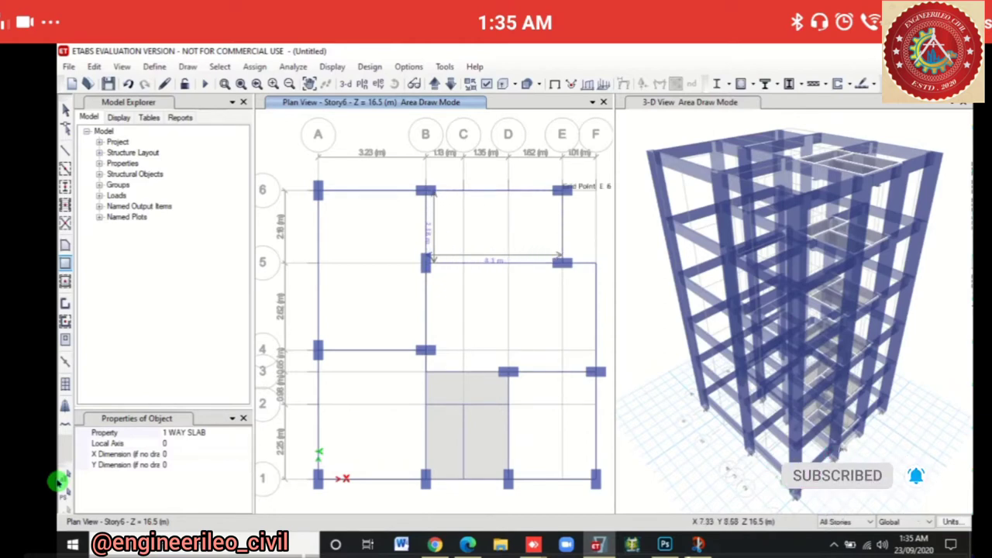
click(563, 189)
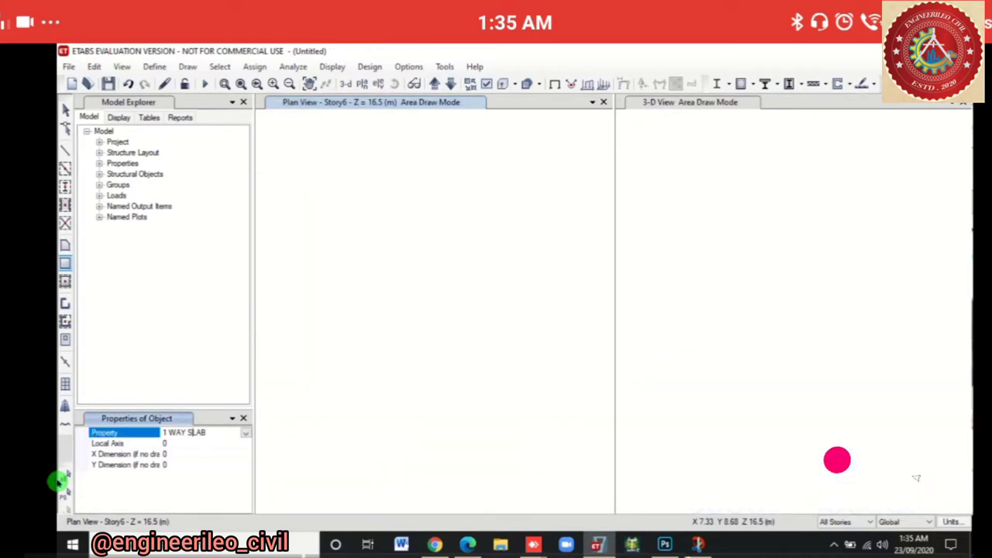
Draw rectangular 2 WAY SLAB floors from grid points A6 to B4, A4 to B1, and B5 to F3
click(246, 432)
click(184, 452)
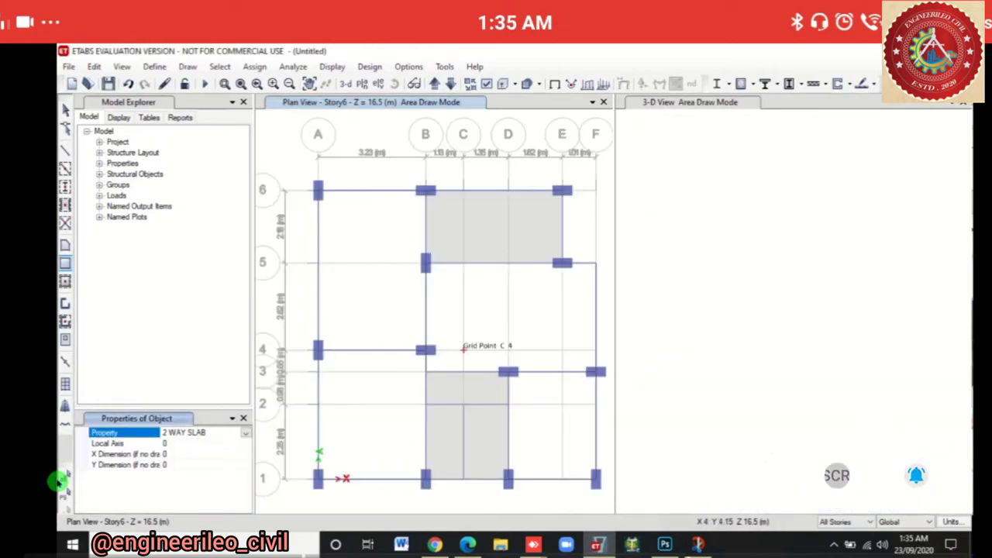
drag(318, 190, 424, 345)
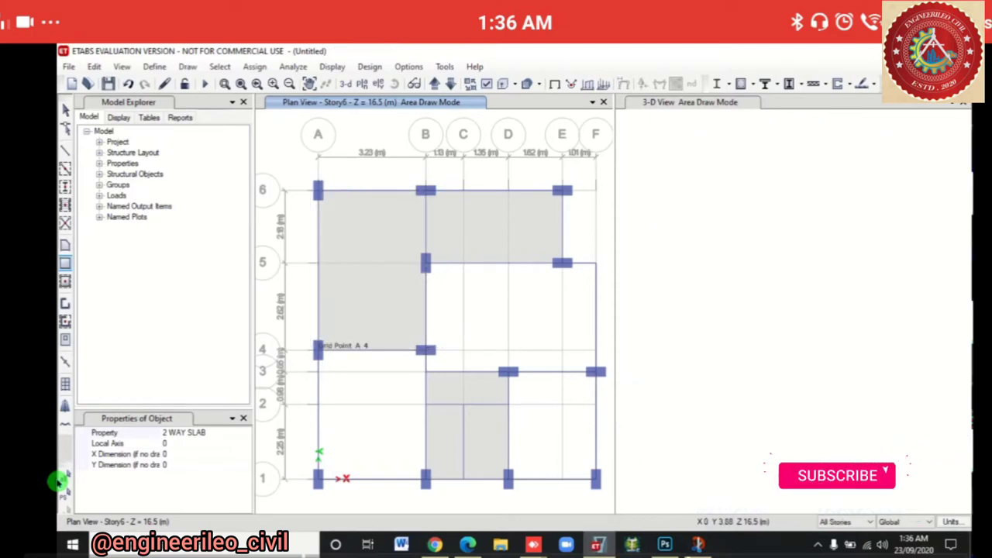
drag(318, 351, 426, 479)
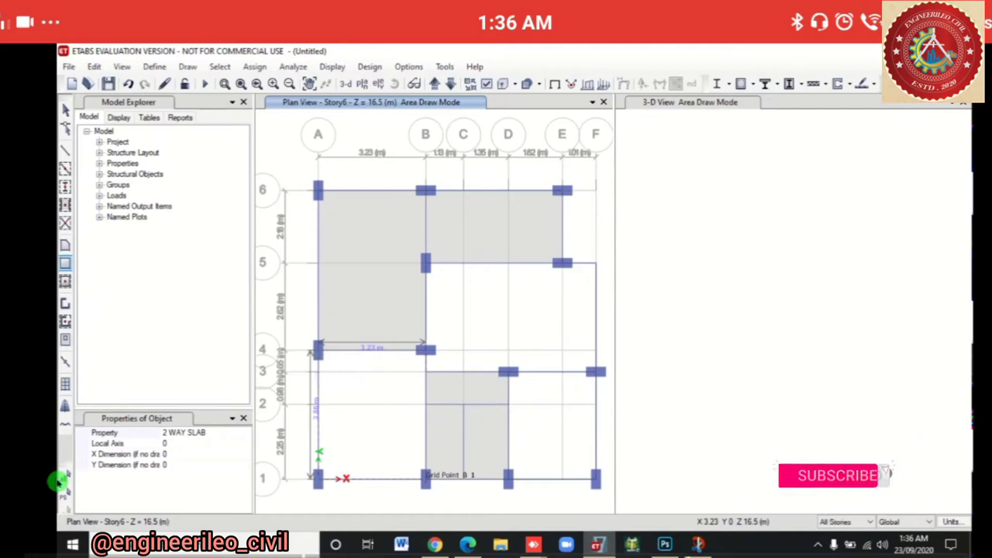
click(425, 476)
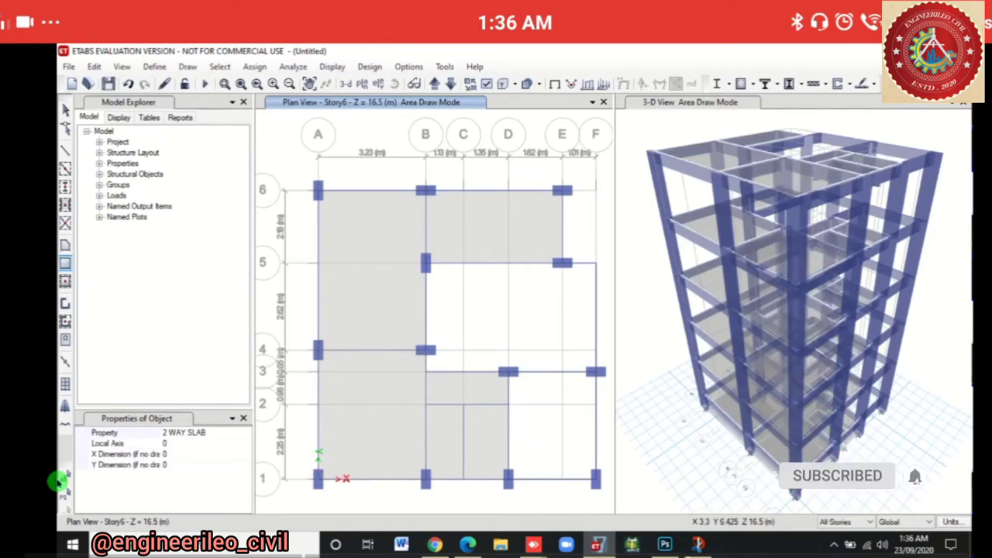
click(426, 262)
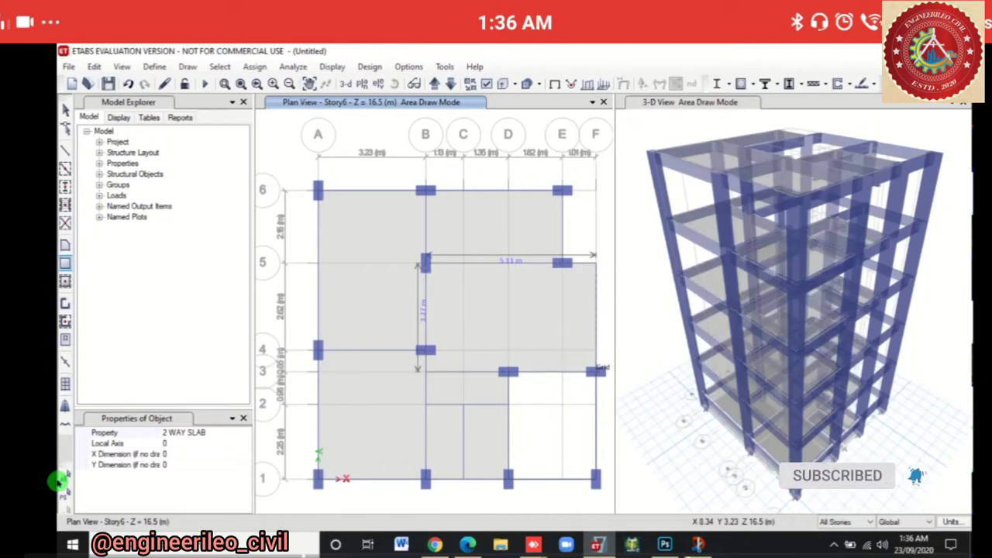
Finish the 2 WAY SLAB floor at grid point F3, draw another from D3 to F1, and end the drawing
click(595, 371)
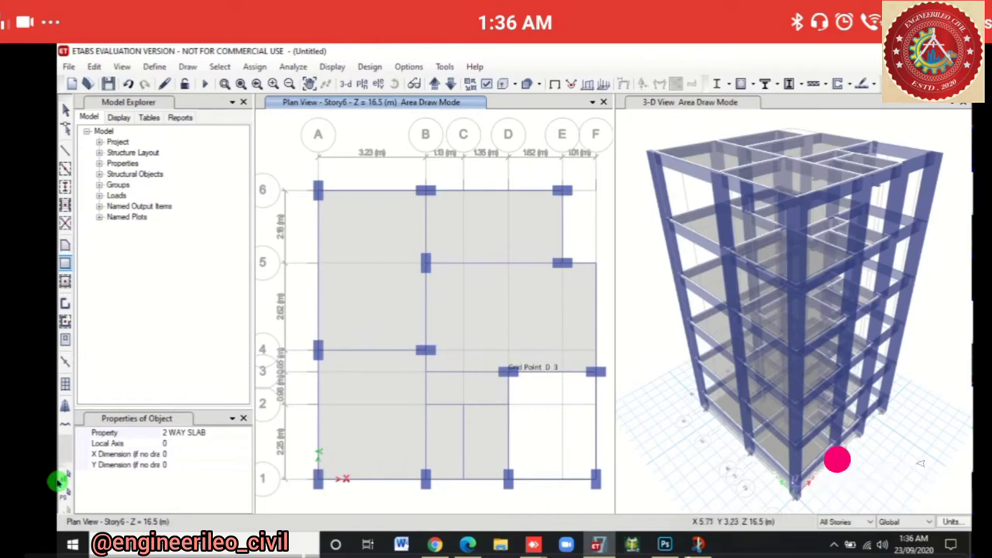
click(508, 370)
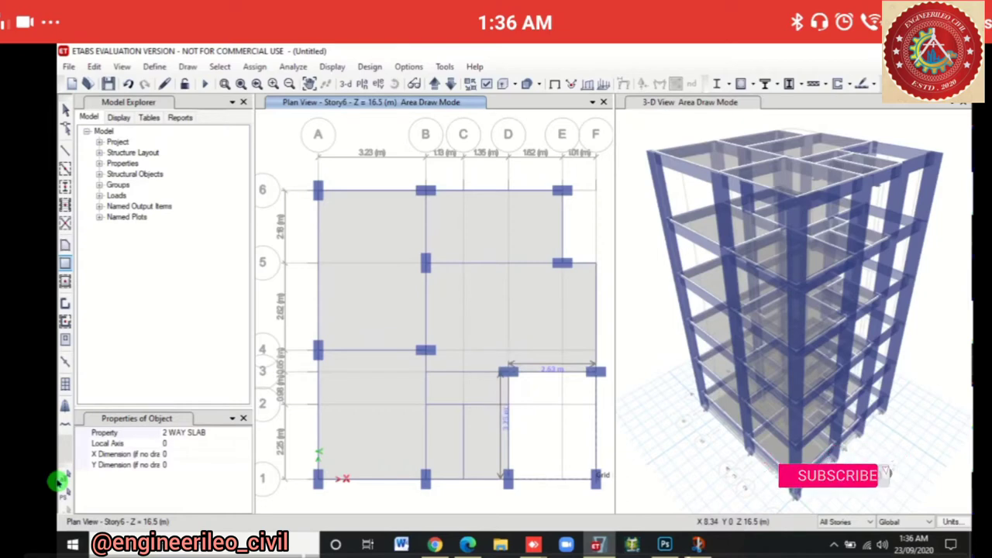
click(595, 478)
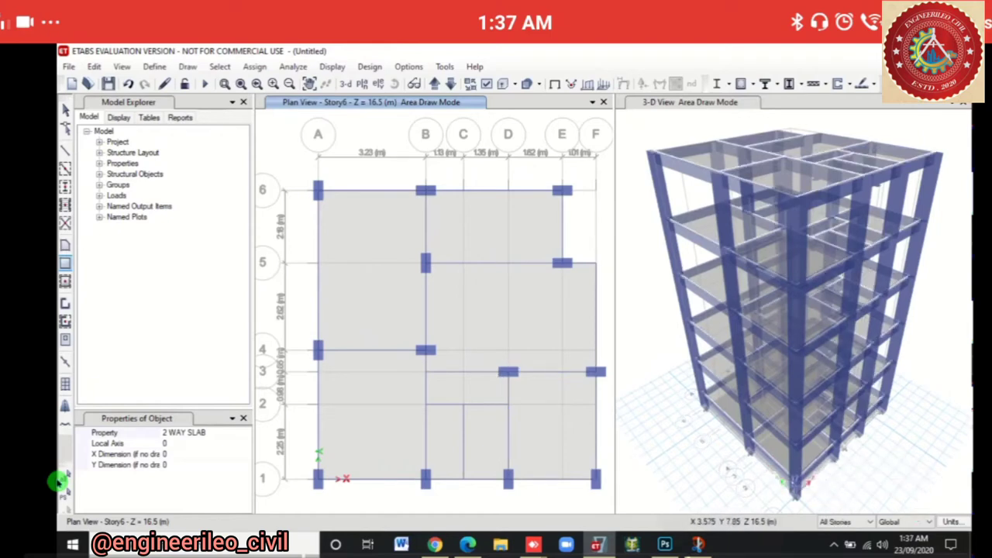
key(Escape)
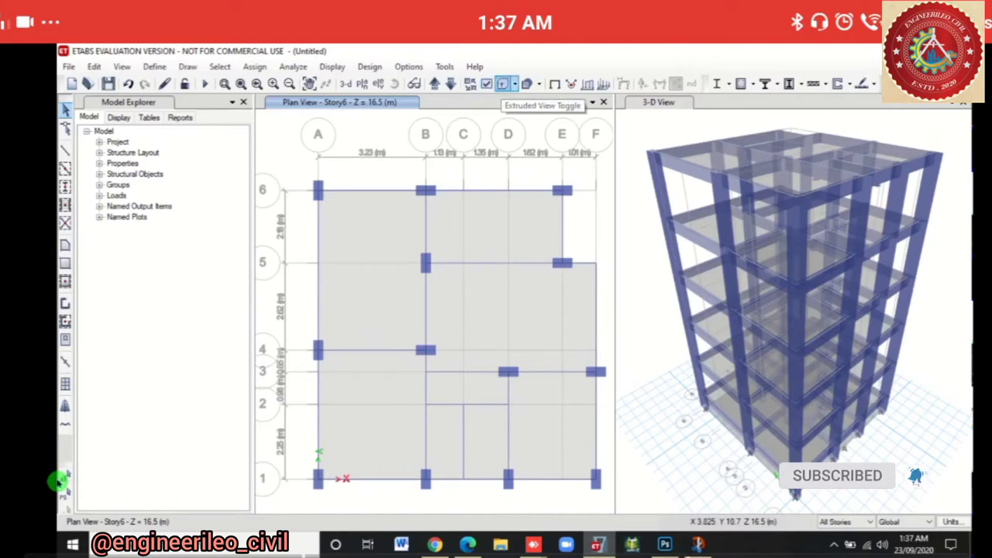
Show the Story6 plan in extruded view and capture a screen snip of the column-beam joint at grid point A6
click(503, 85)
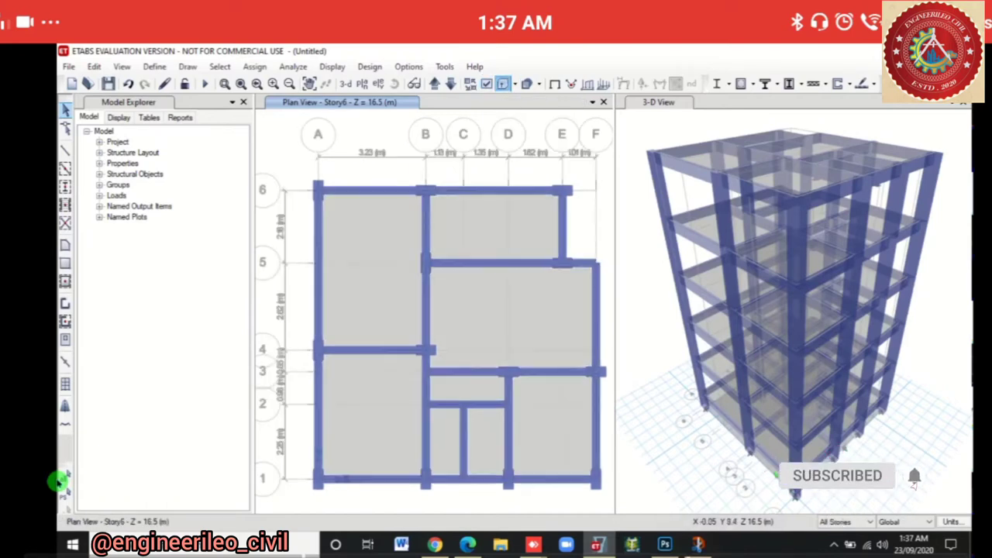
scroll(318, 190, up, 5)
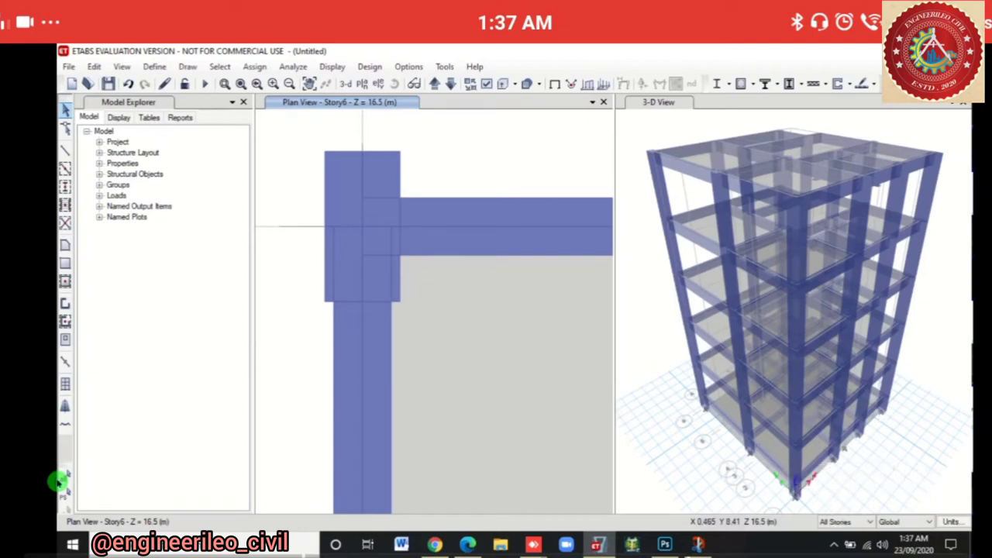
key(super+shift+s)
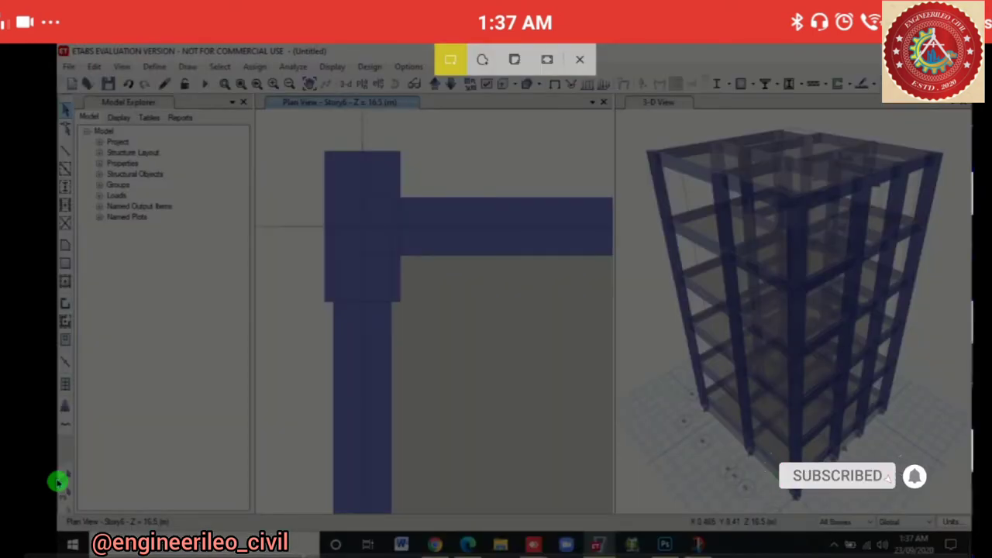
mouse_move(278, 118)
mouse_down()
mouse_move(491, 398)
mouse_move(508, 405)
mouse_up()
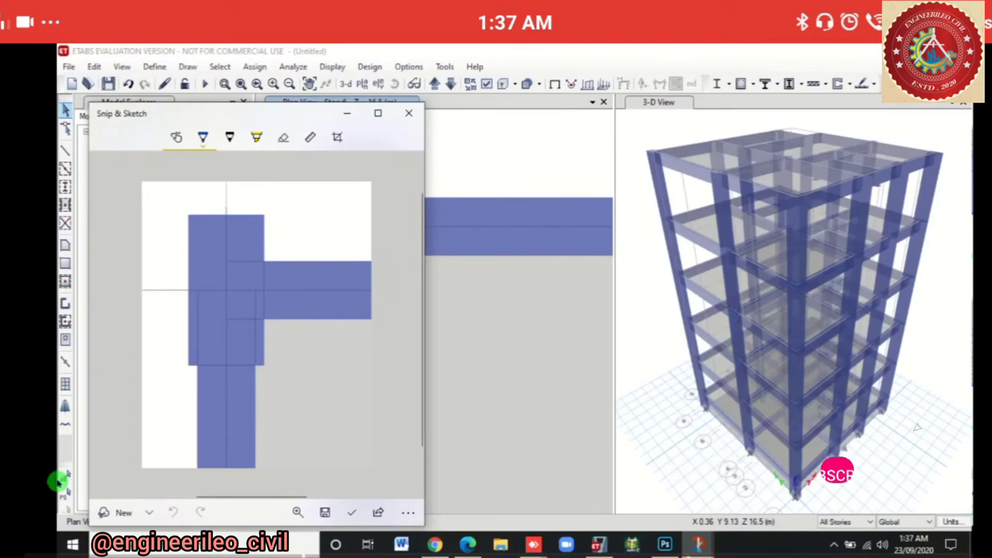
mouse_move(210, 113)
mouse_down()
mouse_move(542, 111)
mouse_move(328, 111)
mouse_move(374, 125)
mouse_up()
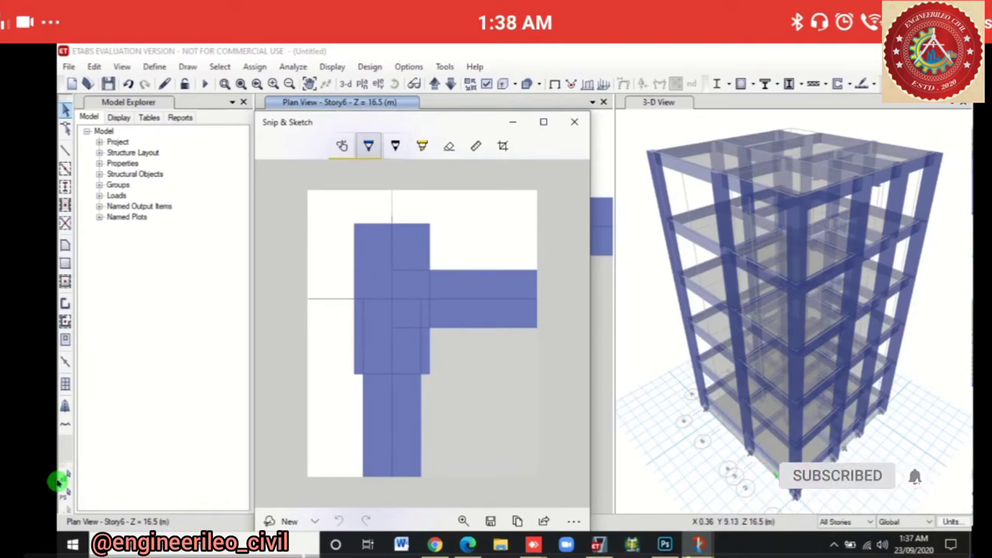
Set the snip's ballpoint pen to red with size 8
click(368, 146)
click(317, 241)
click(368, 145)
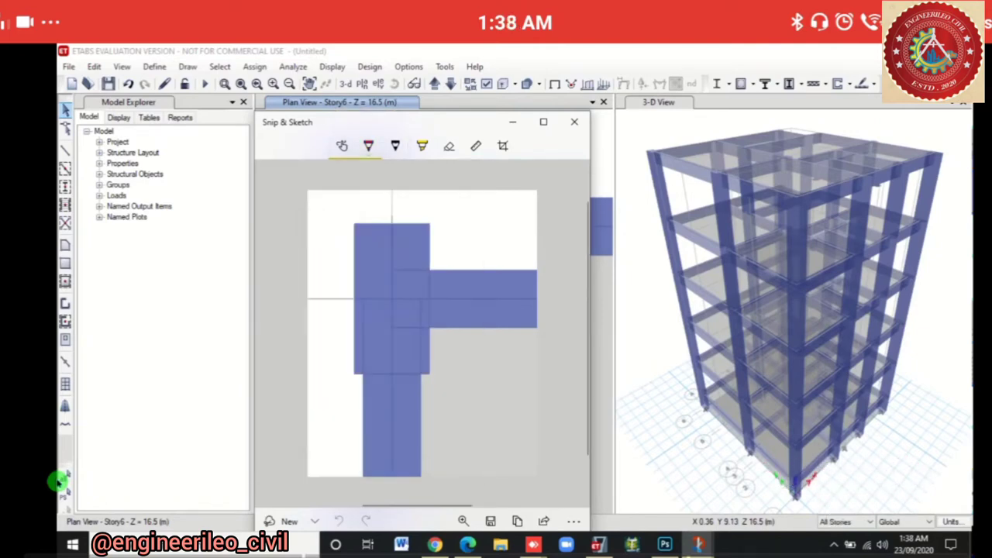
click(368, 146)
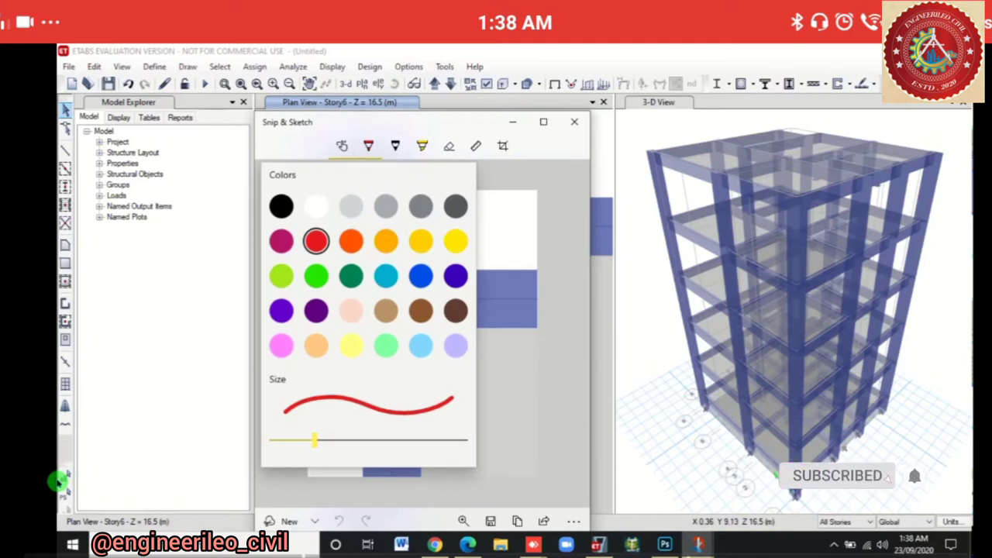
drag(314, 441, 332, 440)
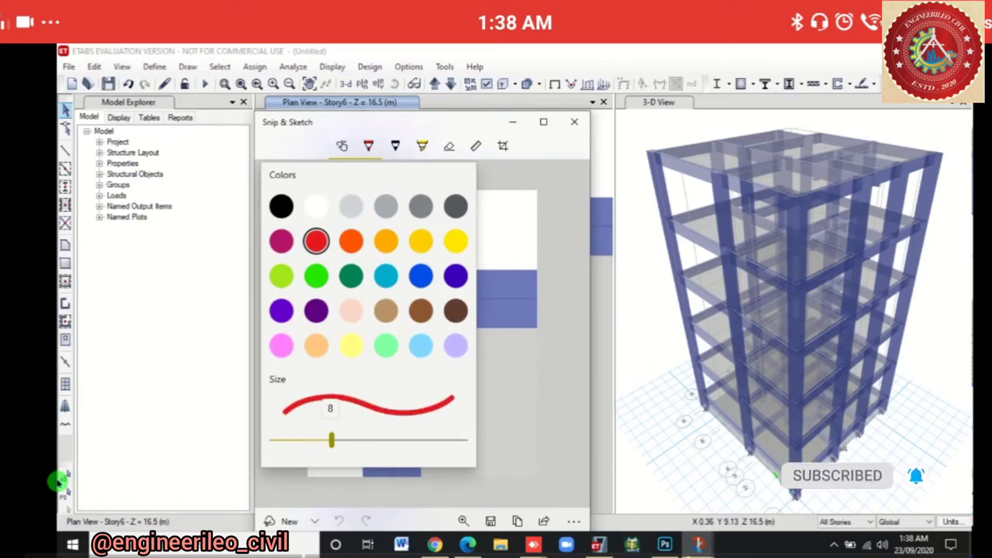
click(505, 388)
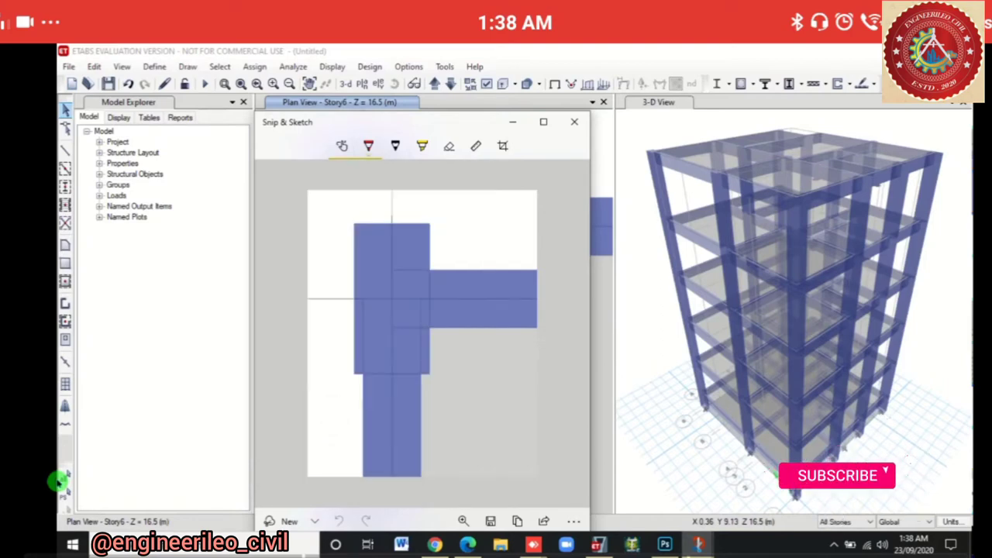
Annotate the column in the snip with red dimension lines, marking its width as 300 and its depth as 600
drag(348, 203, 348, 217)
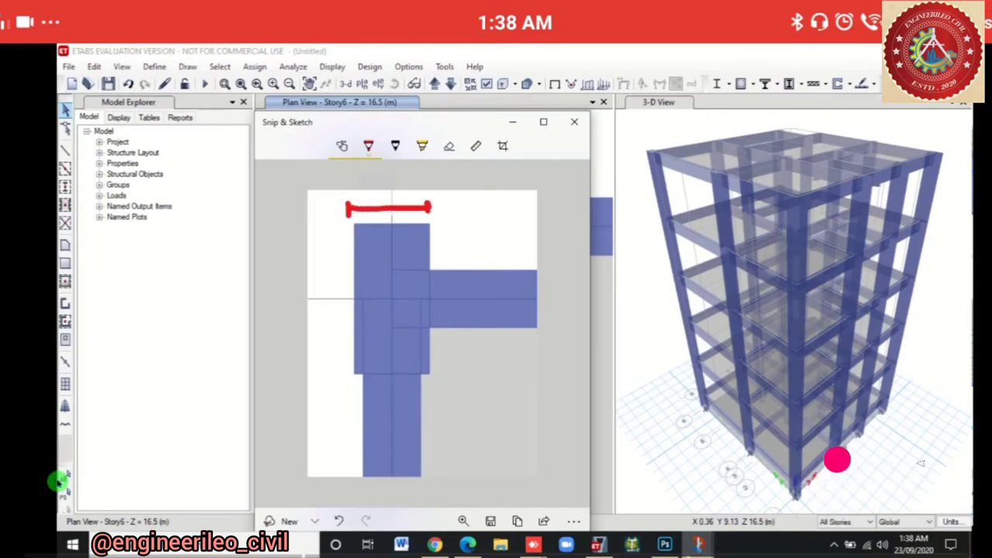
mouse_move(378, 193)
mouse_down()
mouse_move(369, 207)
mouse_move(414, 193)
mouse_move(424, 203)
mouse_move(419, 186)
mouse_up()
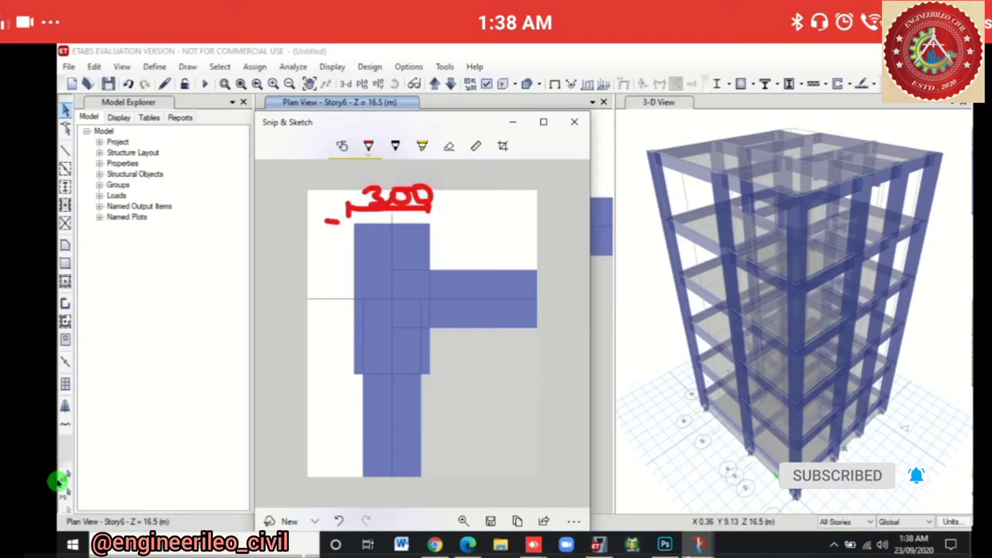
drag(326, 222, 337, 371)
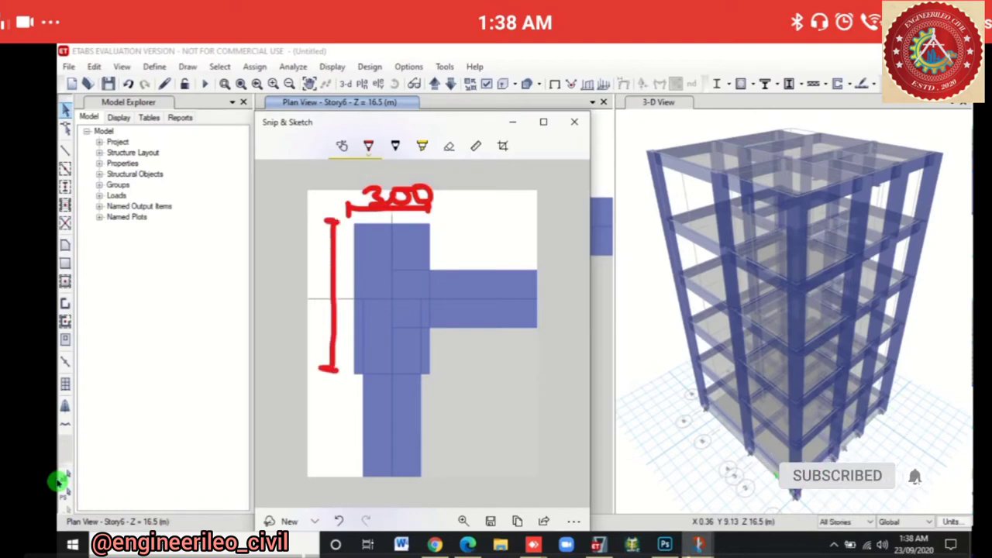
mouse_move(280, 309)
mouse_down()
mouse_move(277, 300)
mouse_move(293, 299)
mouse_move(302, 310)
mouse_move(298, 296)
mouse_move(313, 290)
mouse_up()
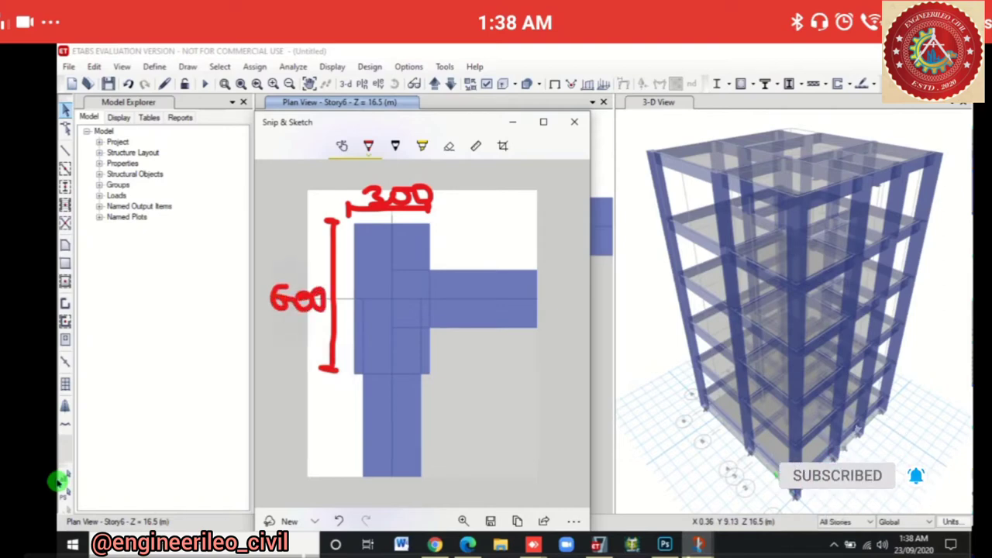
Mark the widths of both beams in the snip with double arrows and 230, and move the snip window clear of the joint in the plan
drag(360, 420, 419, 421)
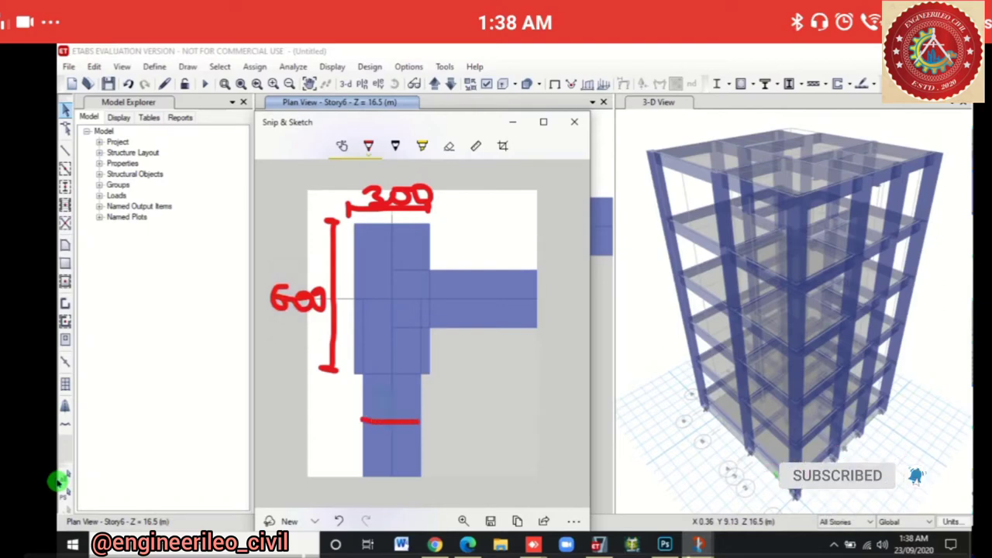
mouse_move(419, 423)
mouse_down()
mouse_move(410, 431)
mouse_move(377, 414)
mouse_up()
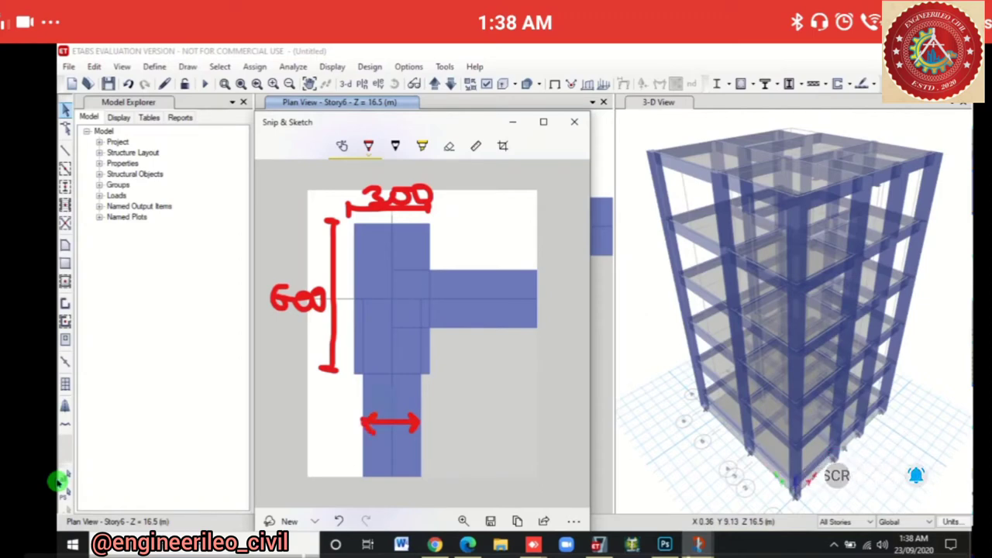
drag(373, 398, 385, 410)
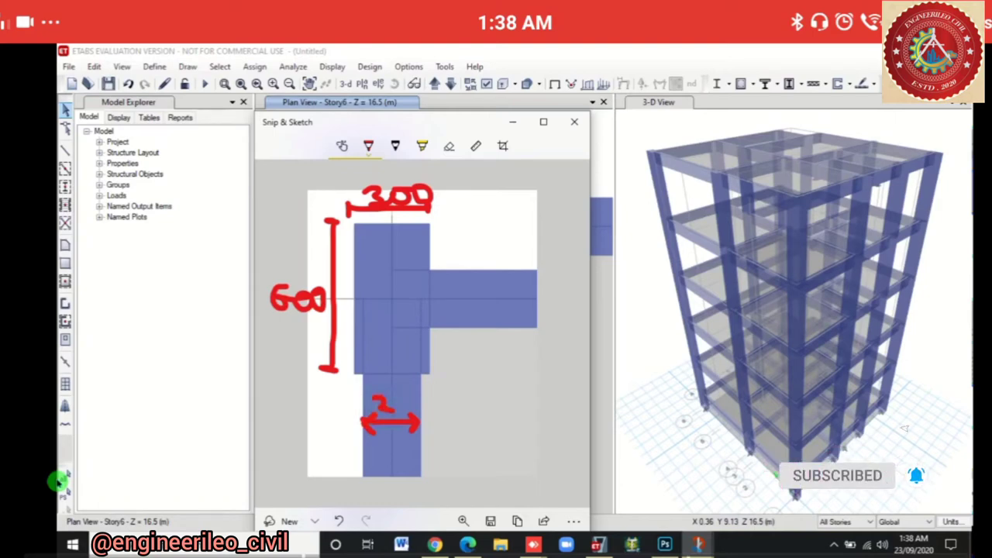
mouse_move(392, 394)
mouse_down()
mouse_move(399, 414)
mouse_move(423, 393)
mouse_up()
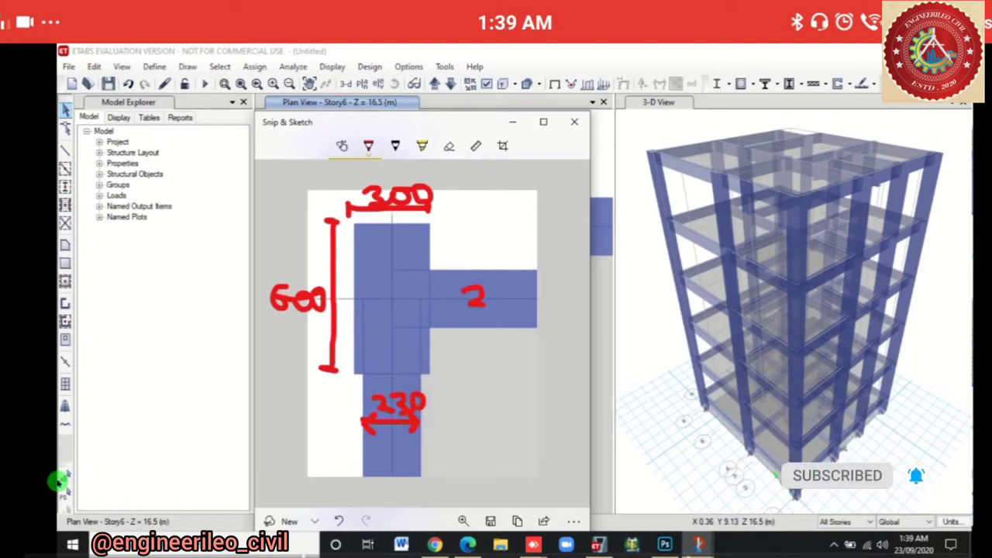
mouse_move(485, 305)
mouse_down()
mouse_move(504, 285)
mouse_move(511, 303)
mouse_move(492, 312)
mouse_up()
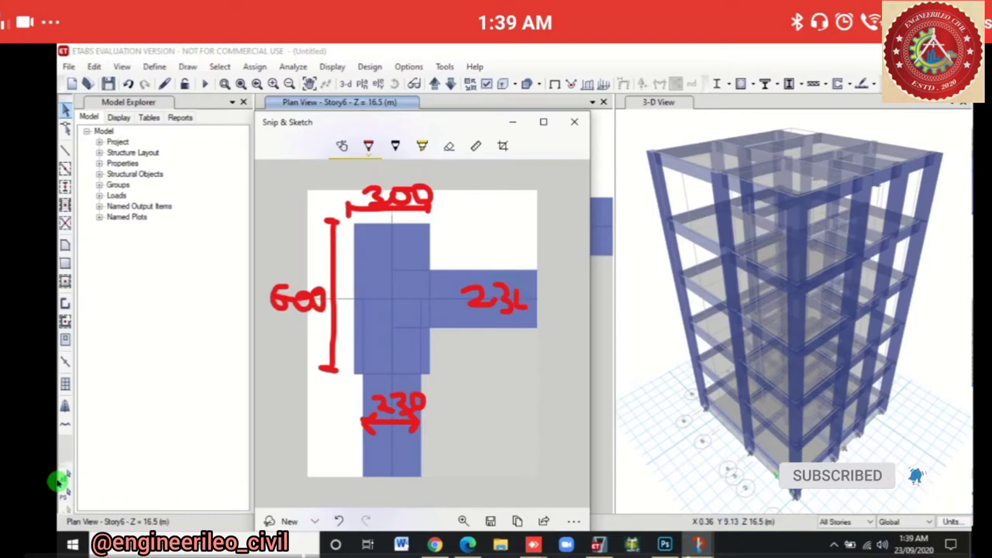
drag(447, 269, 448, 324)
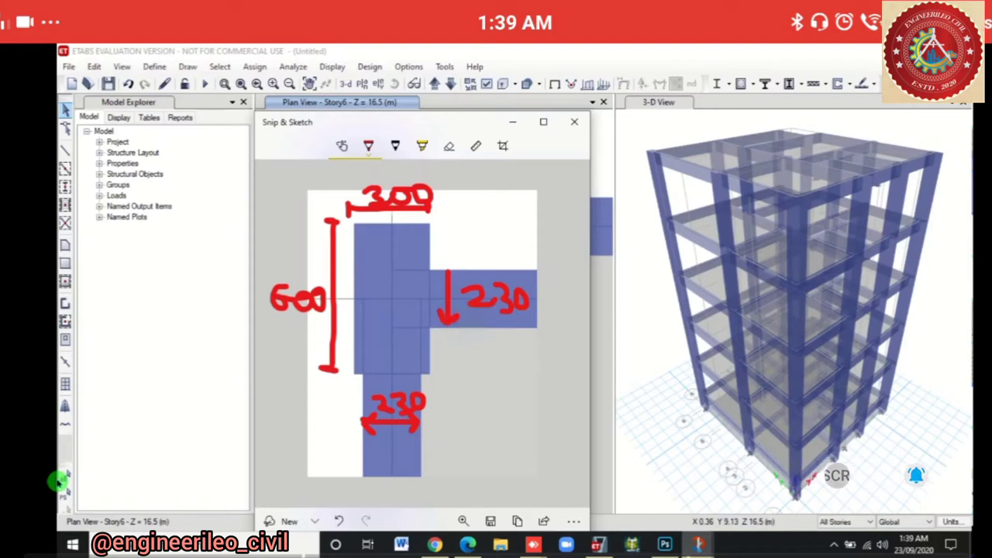
mouse_move(446, 272)
mouse_down()
mouse_move(439, 285)
mouse_move(458, 285)
mouse_up()
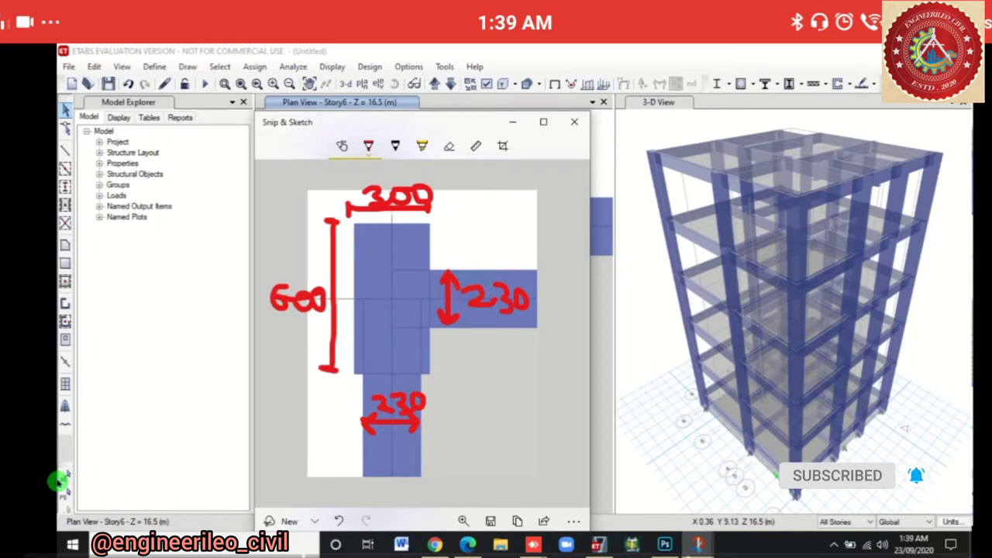
mouse_move(310, 128)
mouse_down()
mouse_move(602, 179)
mouse_move(645, 167)
mouse_up()
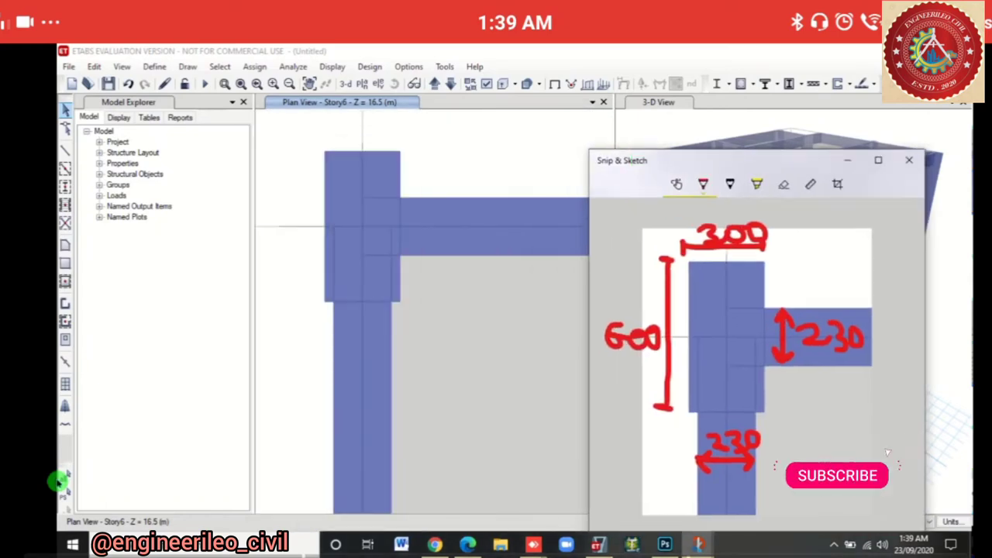
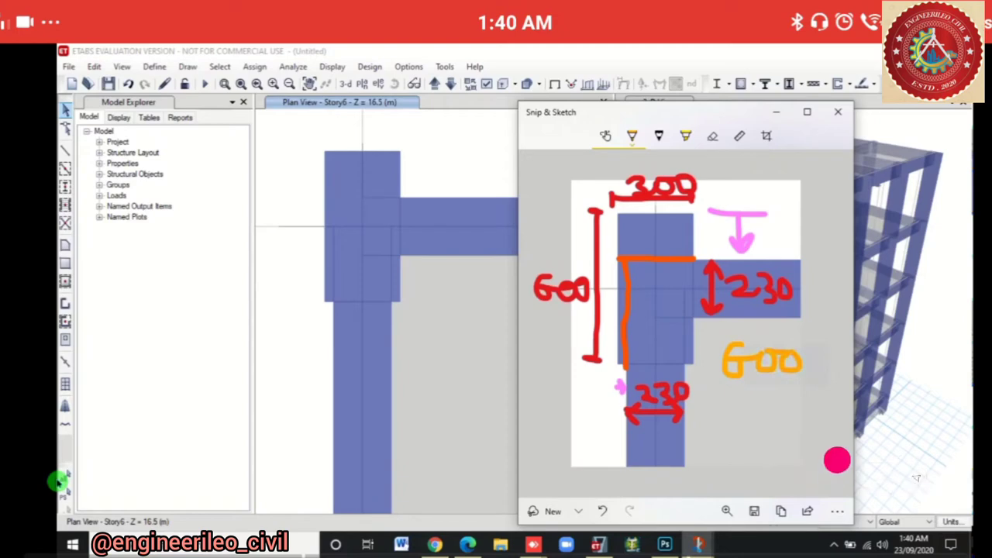
Complete the orange Y-axis offset formula (600-230)/2 beside the joint and label it Y-axis, widening the snip window for room
drag(809, 362, 828, 361)
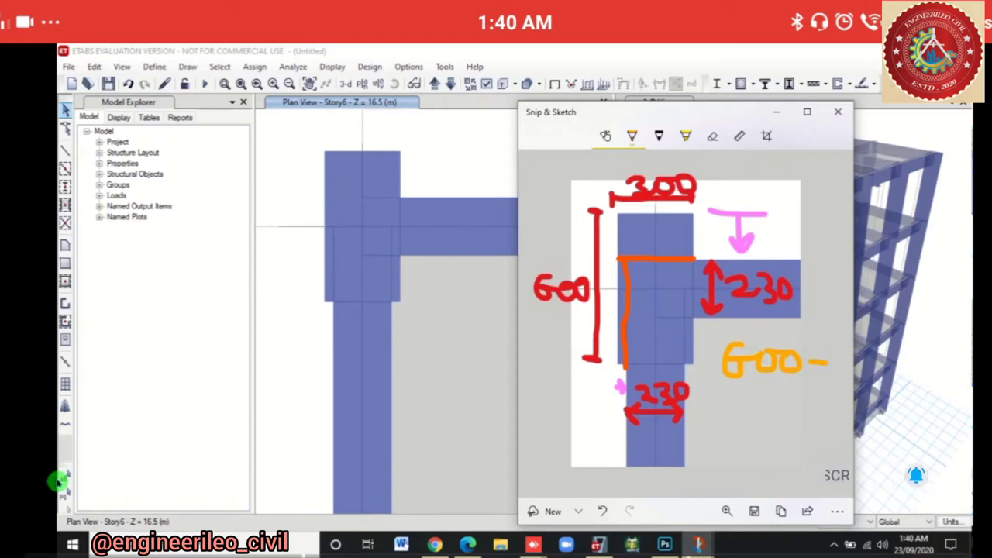
drag(854, 317, 967, 313)
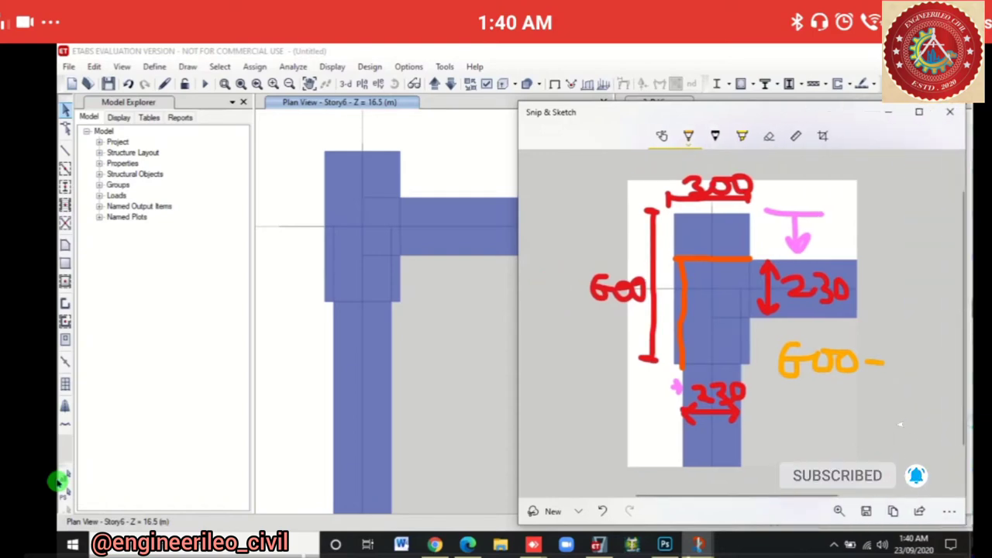
click(688, 135)
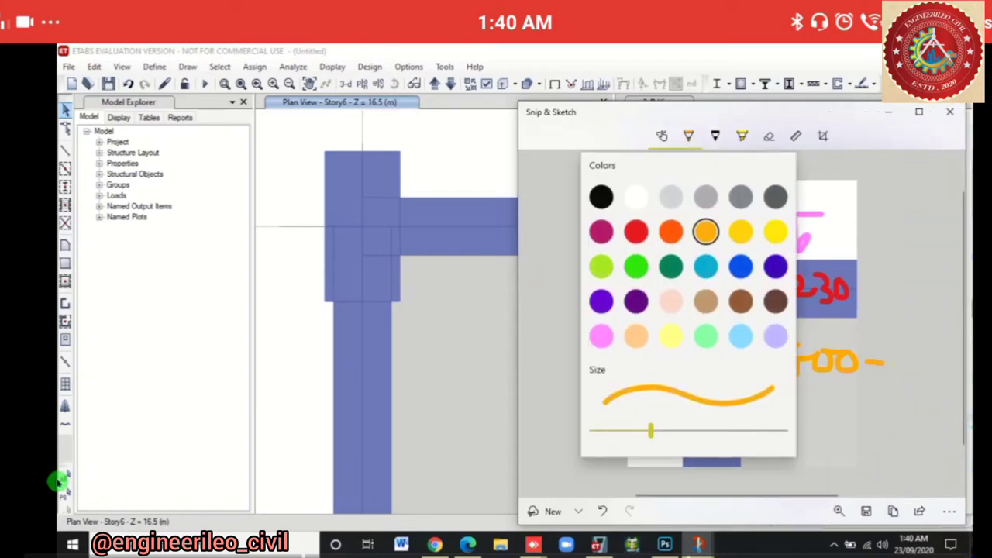
click(888, 453)
mouse_move(888, 341)
mouse_down()
mouse_move(908, 368)
mouse_move(929, 370)
mouse_move(952, 342)
mouse_up()
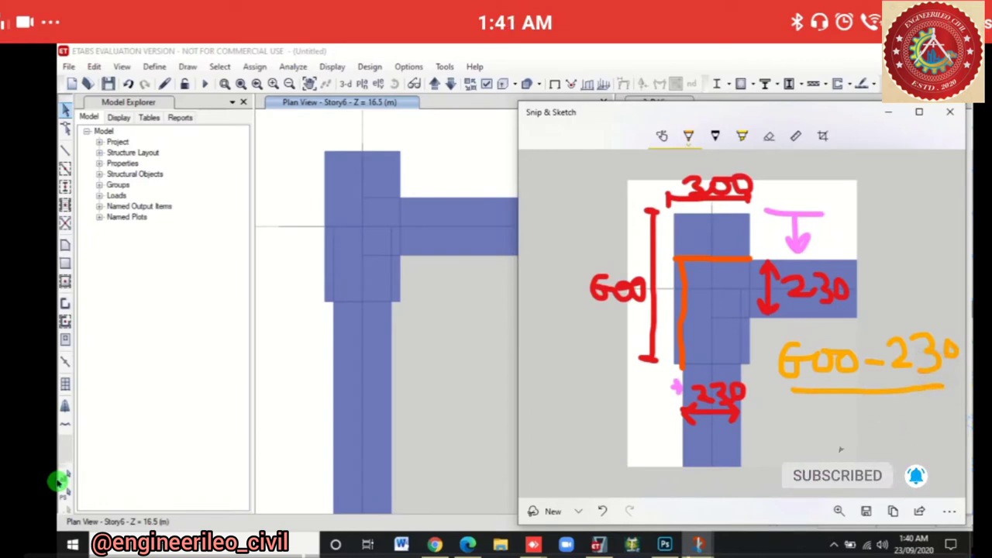
mouse_move(867, 404)
mouse_down()
mouse_move(870, 425)
mouse_move(893, 427)
mouse_up()
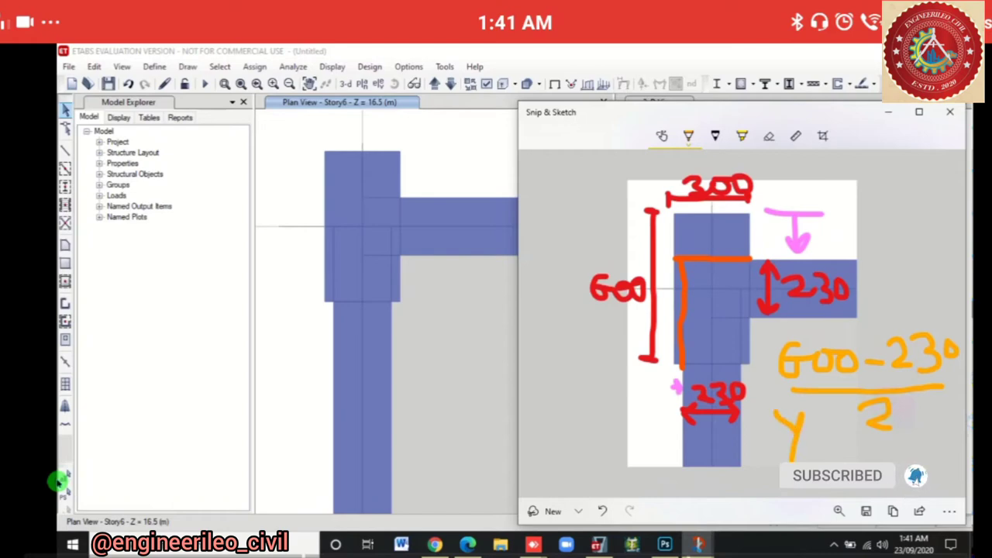
drag(800, 432, 857, 442)
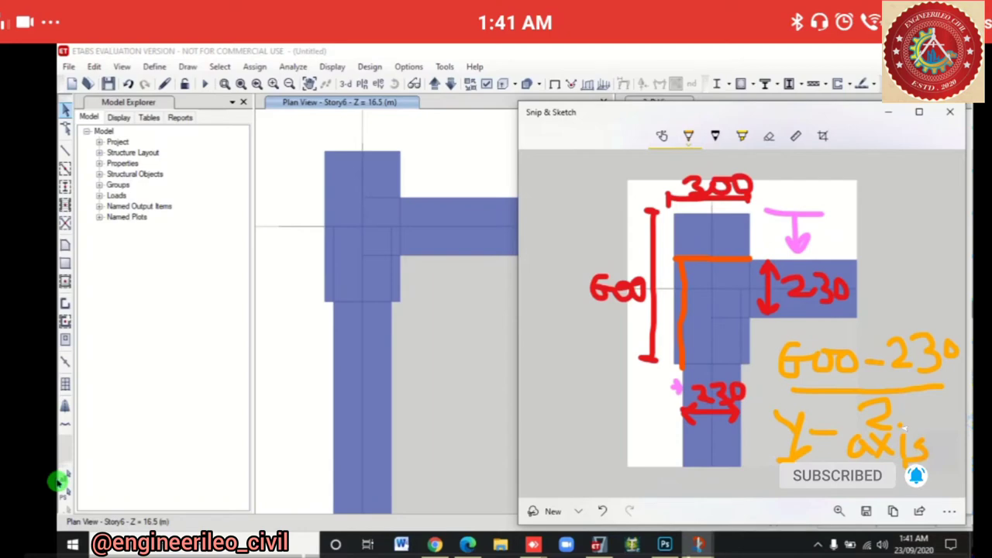
Switch the ballpoint pen to black and write the formula (300-230)/2 above the horizontal beam, widening the snip window for room
click(688, 136)
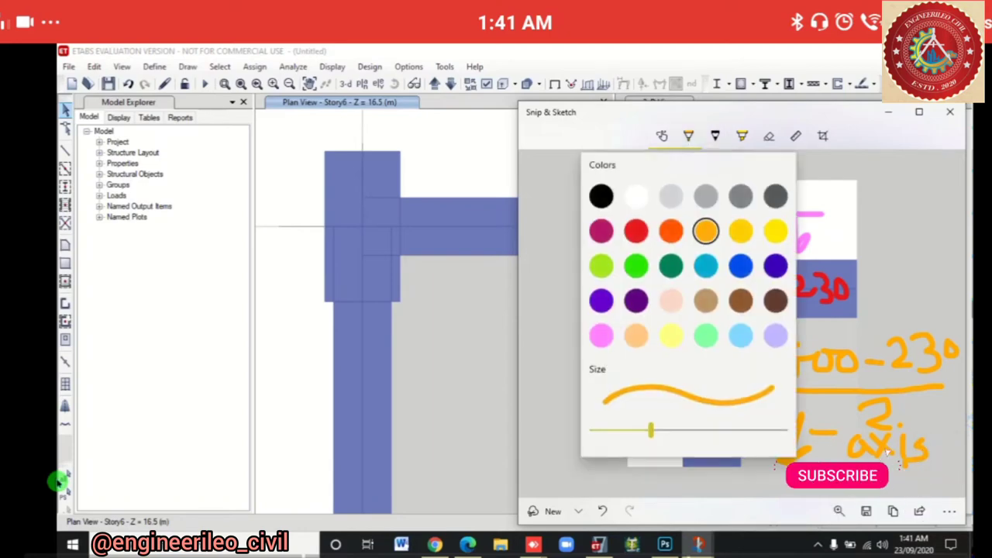
click(601, 196)
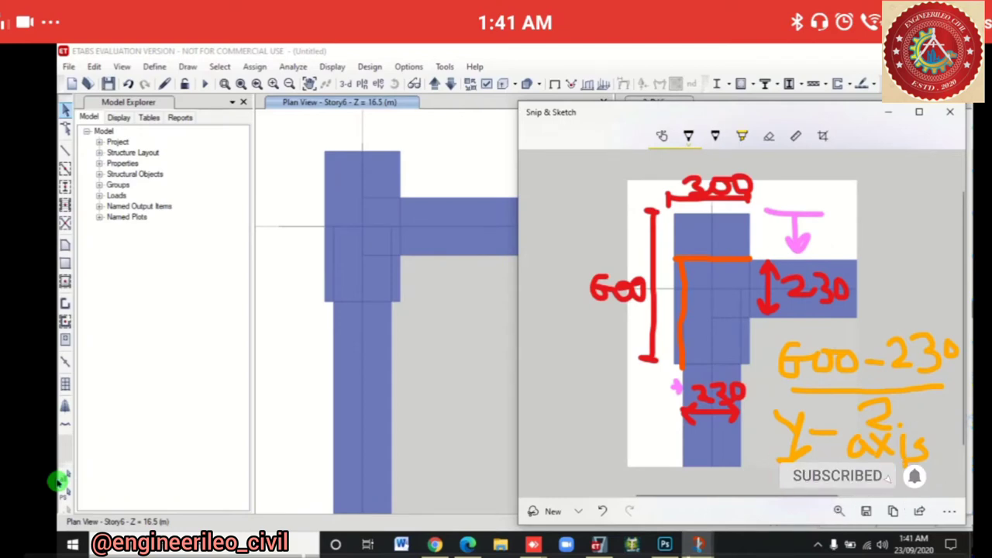
mouse_move(837, 161)
mouse_down()
mouse_move(869, 185)
mouse_move(876, 163)
mouse_move(902, 166)
mouse_up()
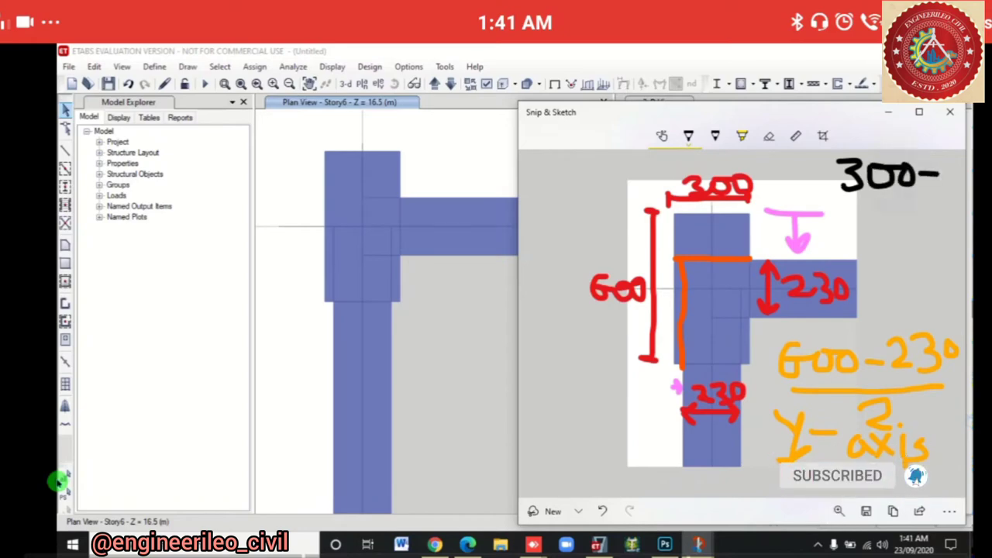
drag(936, 161, 939, 186)
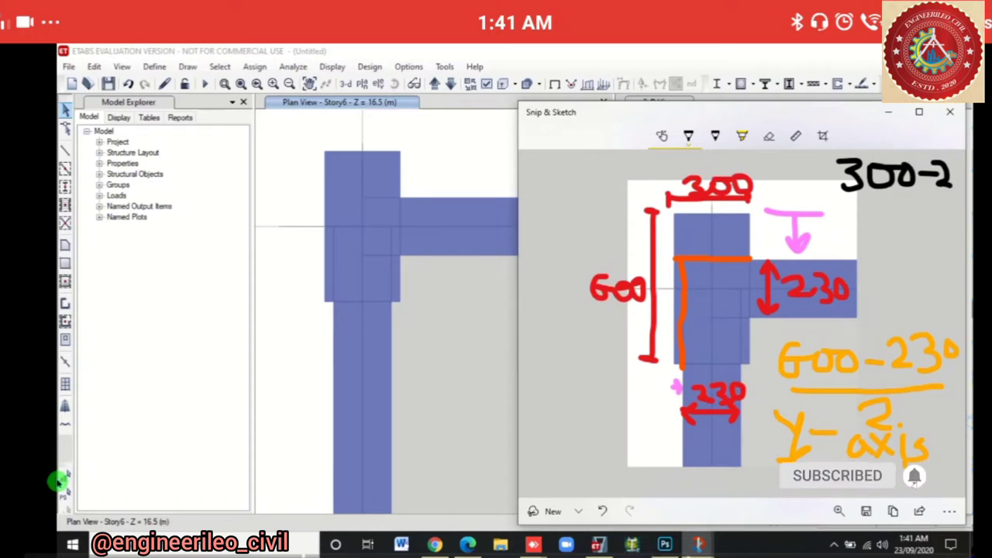
drag(764, 113, 636, 115)
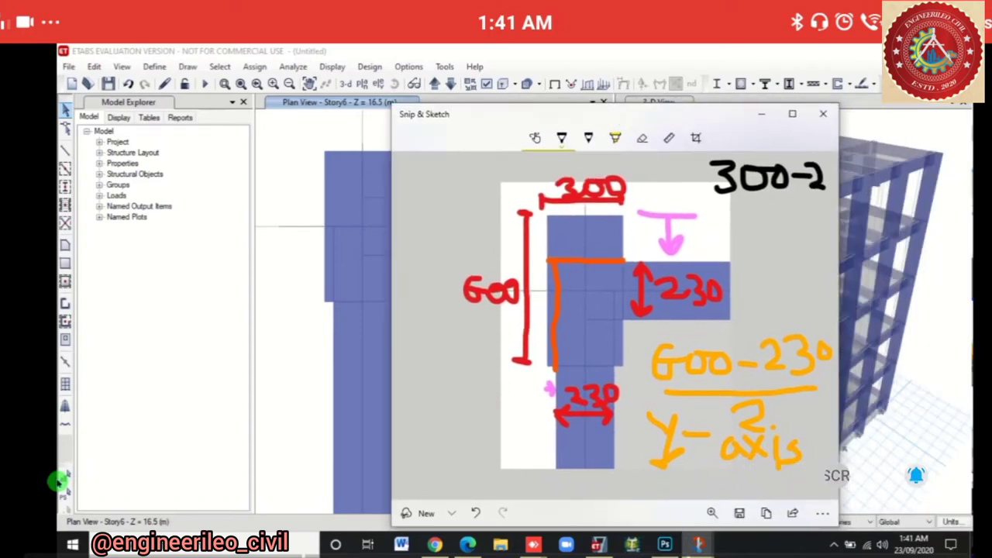
drag(840, 256, 973, 256)
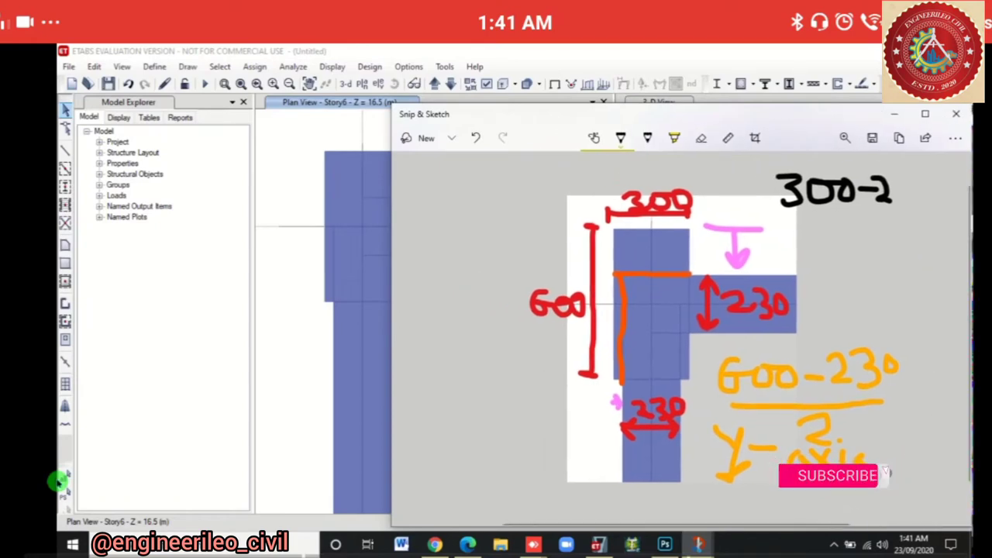
mouse_move(898, 179)
mouse_down()
mouse_move(907, 190)
mouse_move(923, 183)
mouse_up()
drag(799, 207, 921, 211)
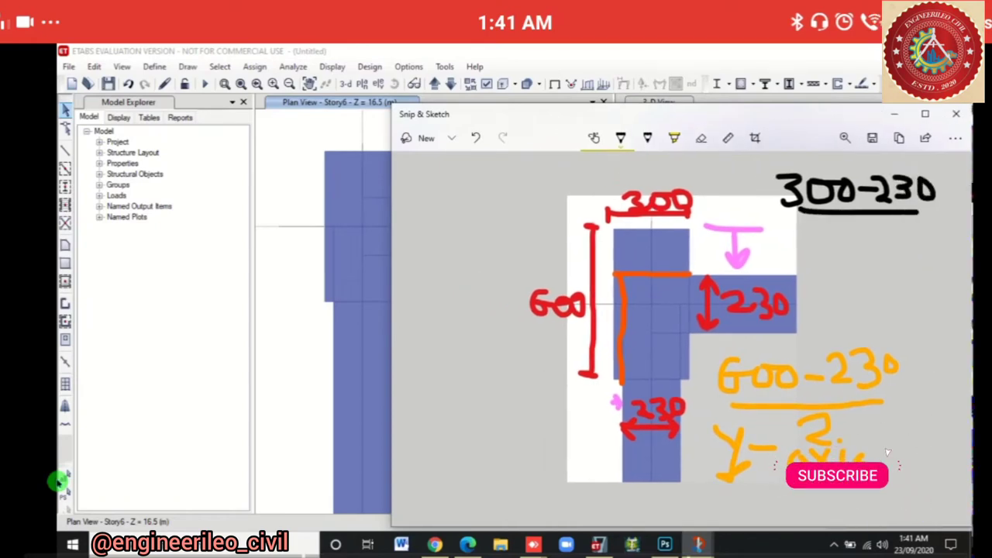
drag(856, 229, 884, 243)
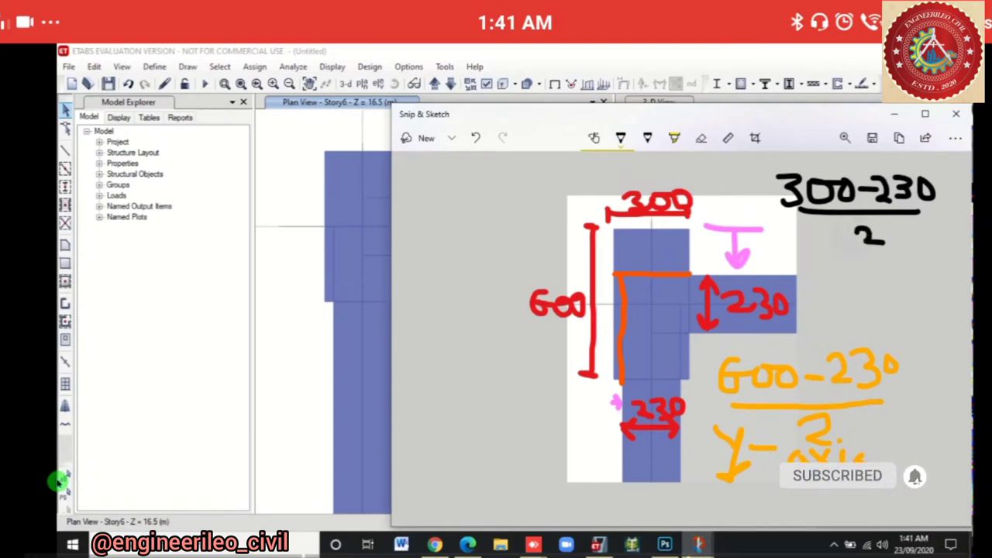
Write = +35 under the black (300-230)/2 formula and put an equals sign and a plus sign beside the orange formula
drag(806, 275, 835, 274)
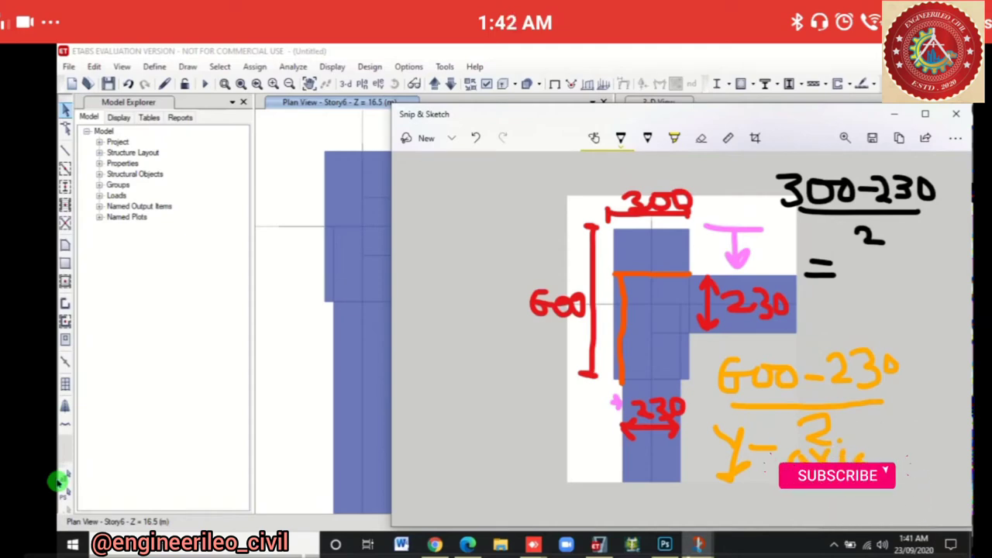
mouse_move(851, 263)
mouse_down()
mouse_move(930, 260)
mouse_move(903, 296)
mouse_up()
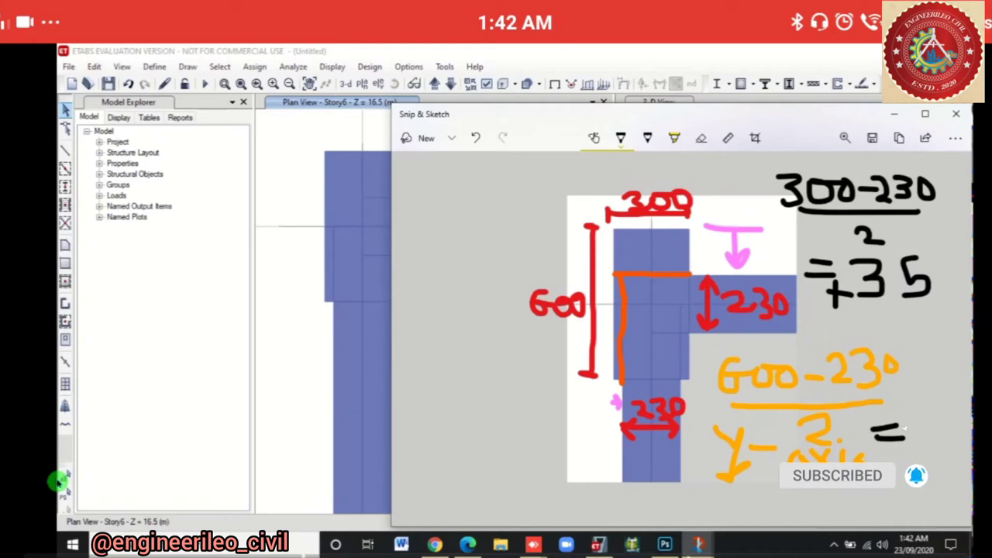
drag(900, 409, 921, 408)
drag(910, 397, 909, 422)
mouse_move(553, 114)
mouse_down()
mouse_move(634, 333)
mouse_move(532, 106)
mouse_move(660, 217)
mouse_move(576, 137)
mouse_up()
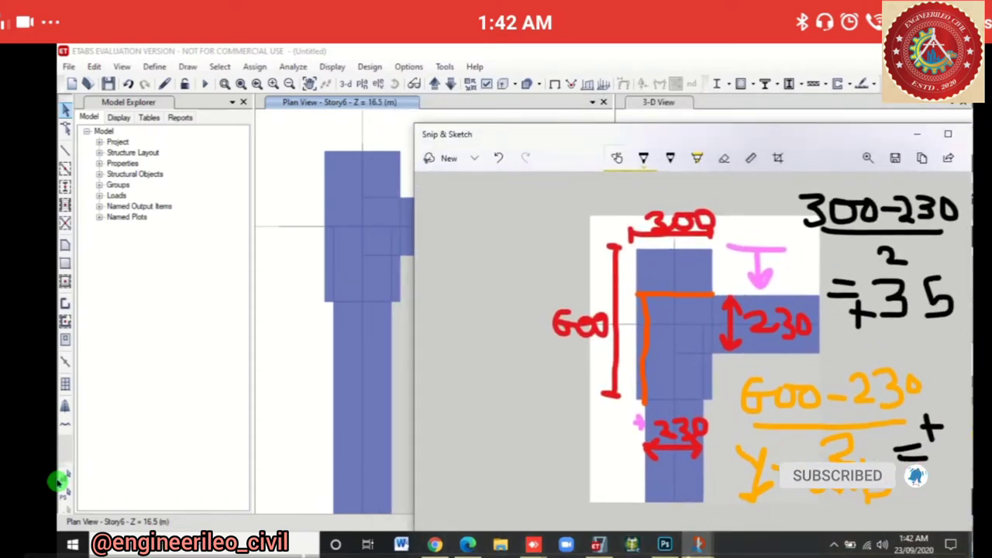
Switch to ETABS and check the section property of the Story6 horizontal beam at the corner joint in its beam information
click(302, 325)
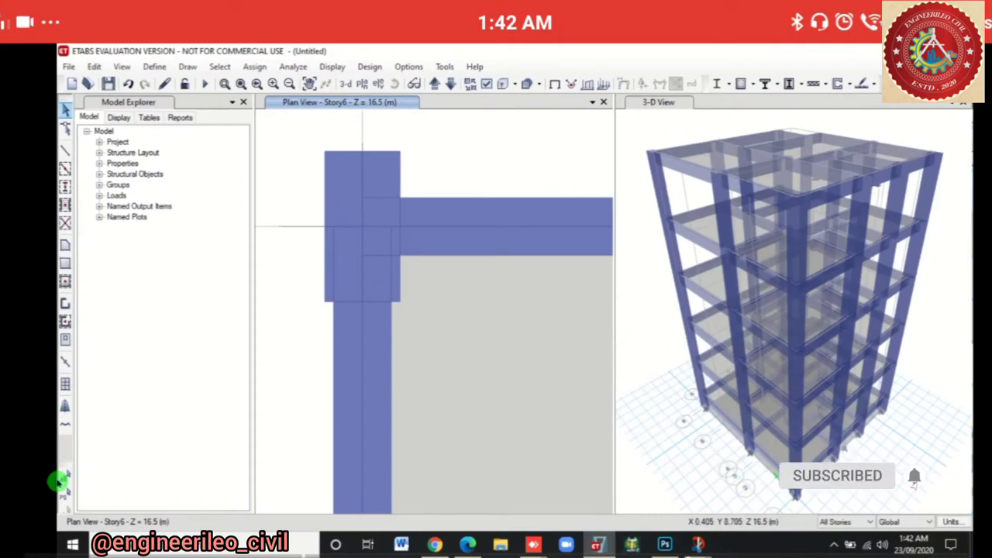
right_click(465, 222)
key(Escape)
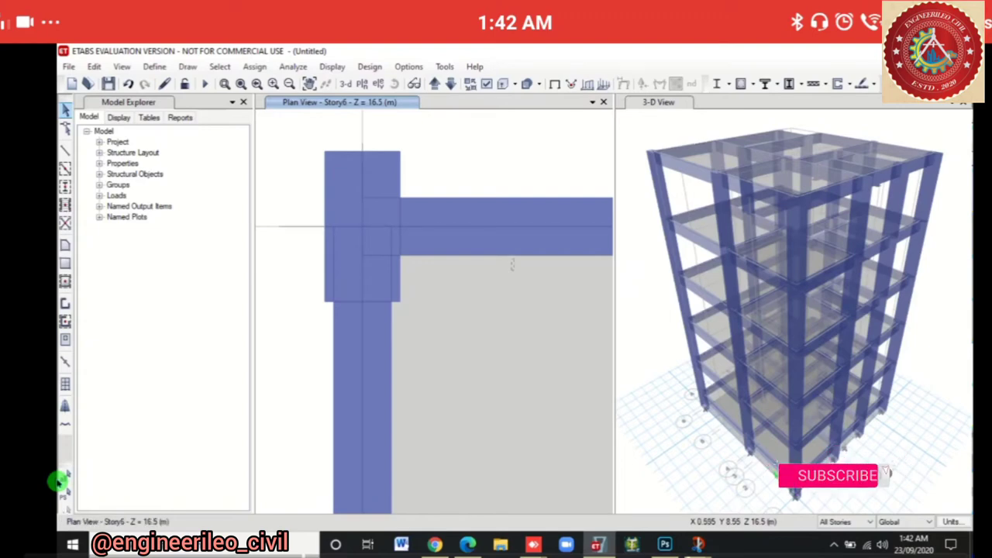
click(473, 235)
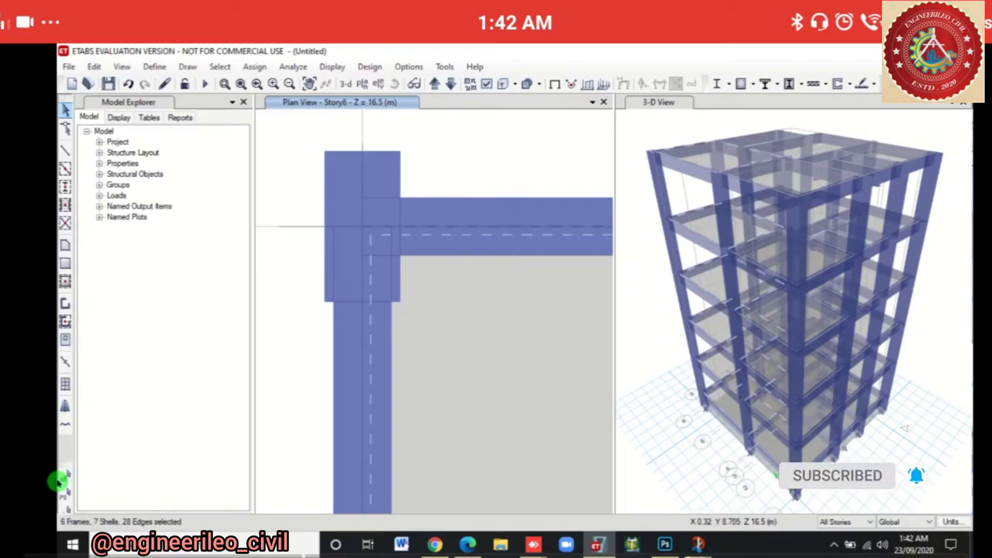
key(ctrl+q)
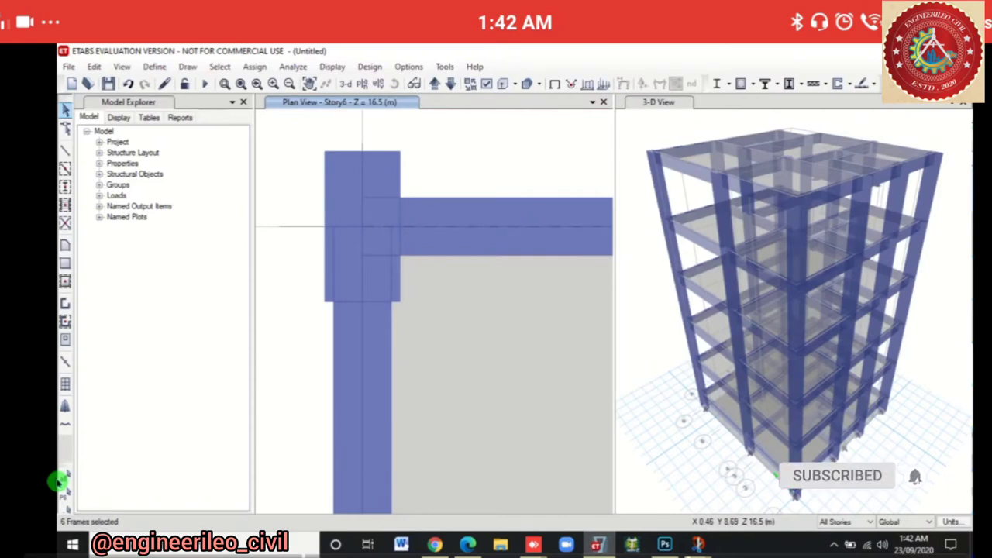
right_click(478, 231)
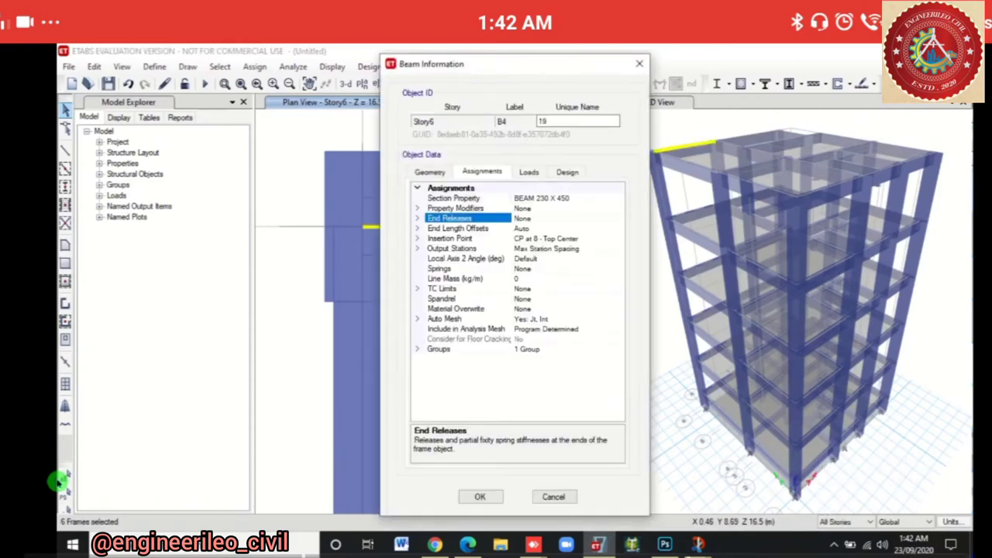
click(555, 197)
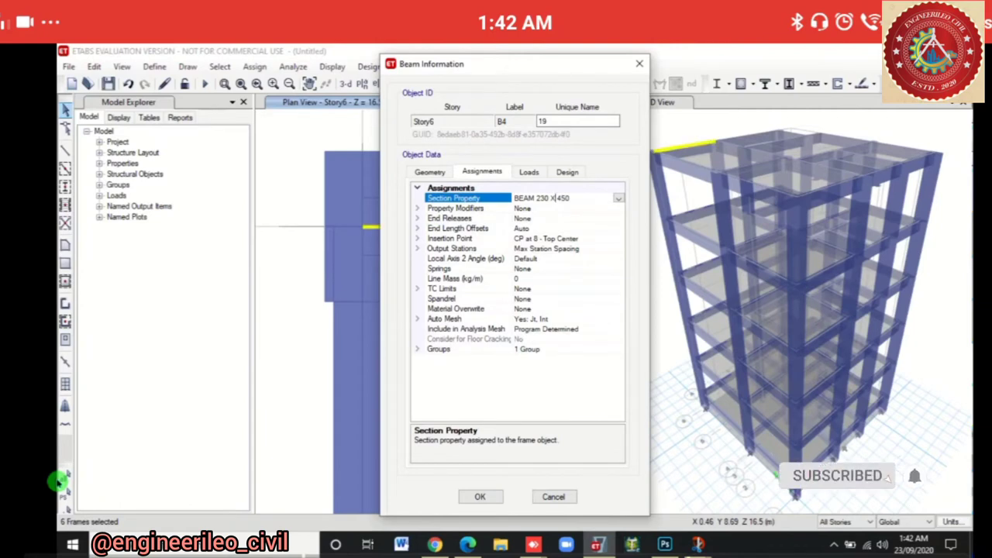
click(639, 63)
Return to the annotated joint snip, move its window clear of the screen edge, and complete the orange formula's result as +135 in black
click(698, 544)
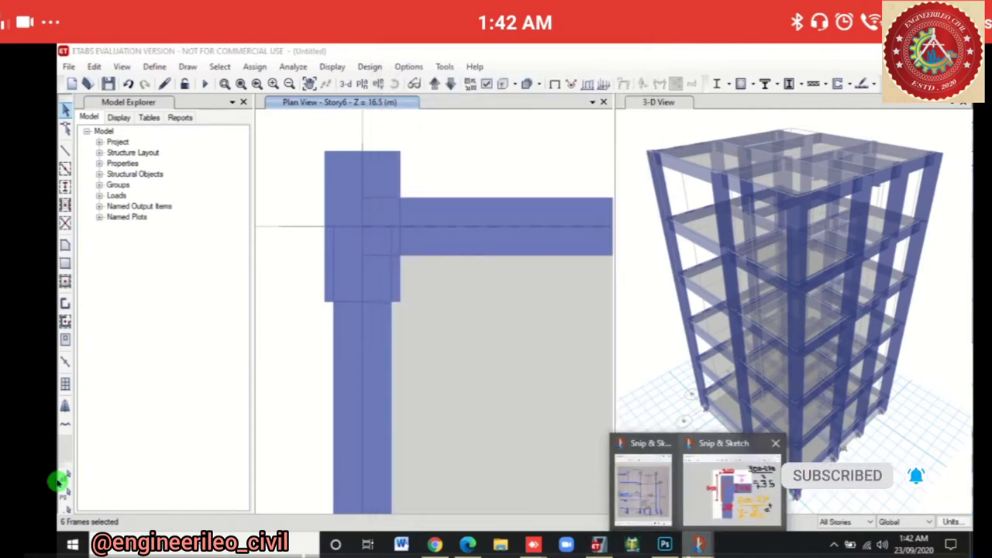
click(733, 486)
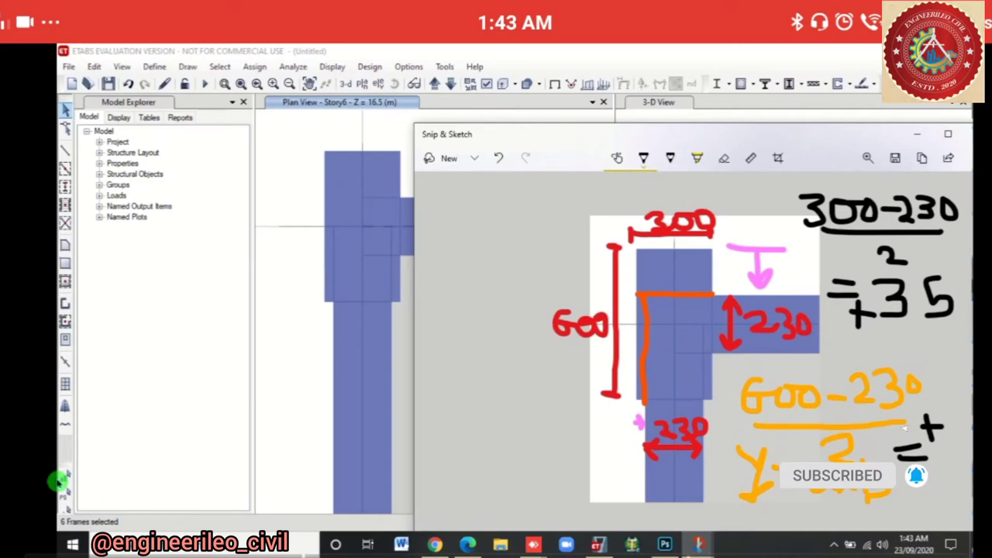
click(643, 159)
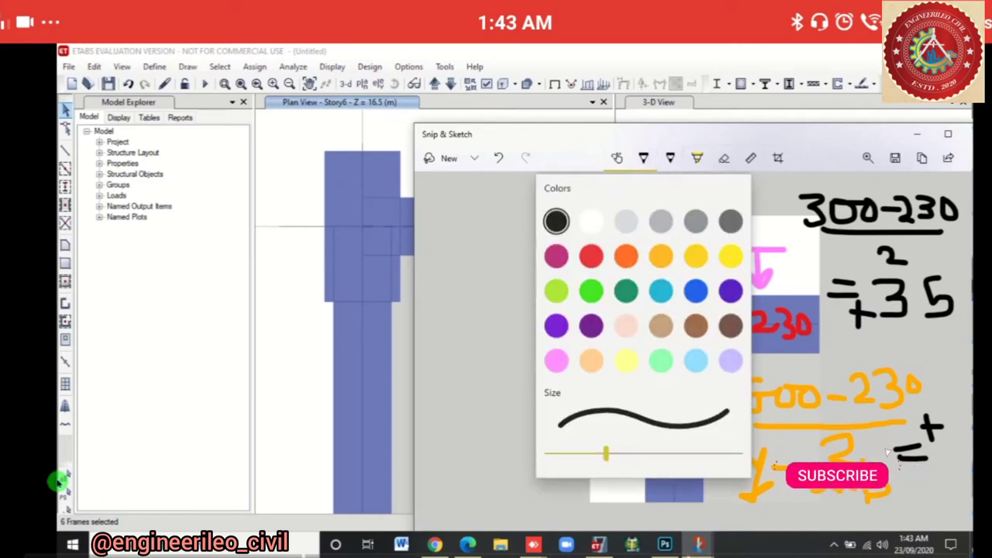
click(643, 158)
drag(655, 136, 412, 98)
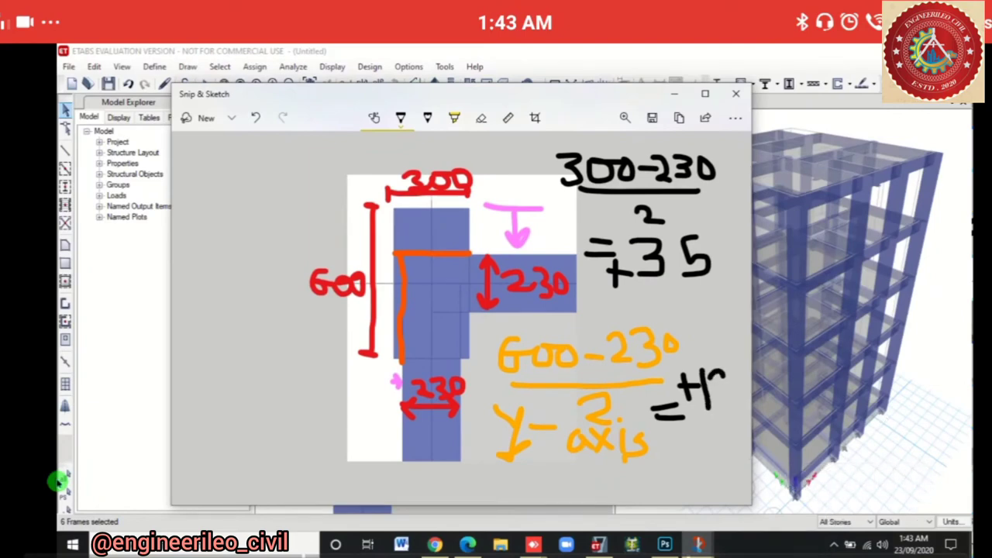
drag(724, 377, 718, 400)
drag(737, 368, 734, 389)
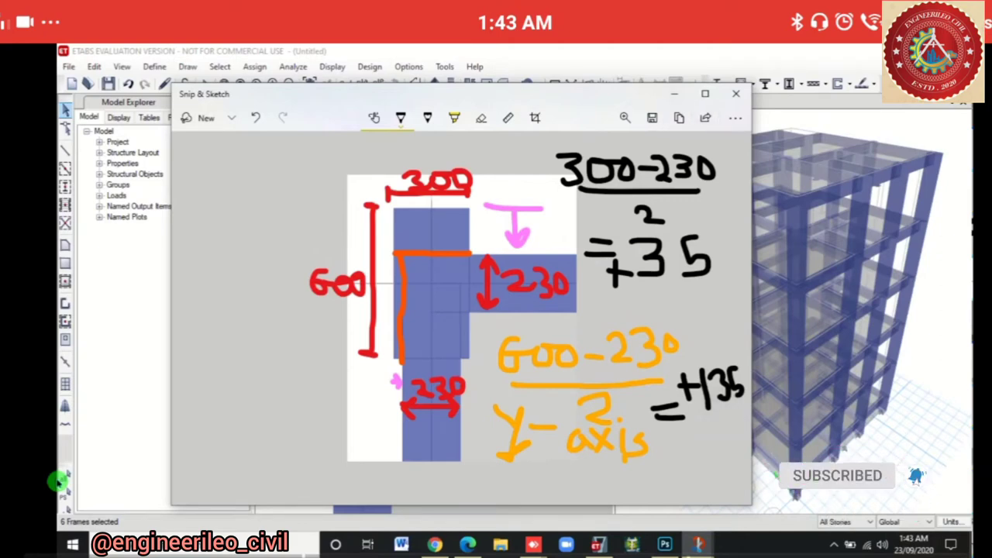
Label the +35 result with an X in black and retrace the Y of the Y-axis label in black
drag(668, 300, 653, 320)
click(684, 300)
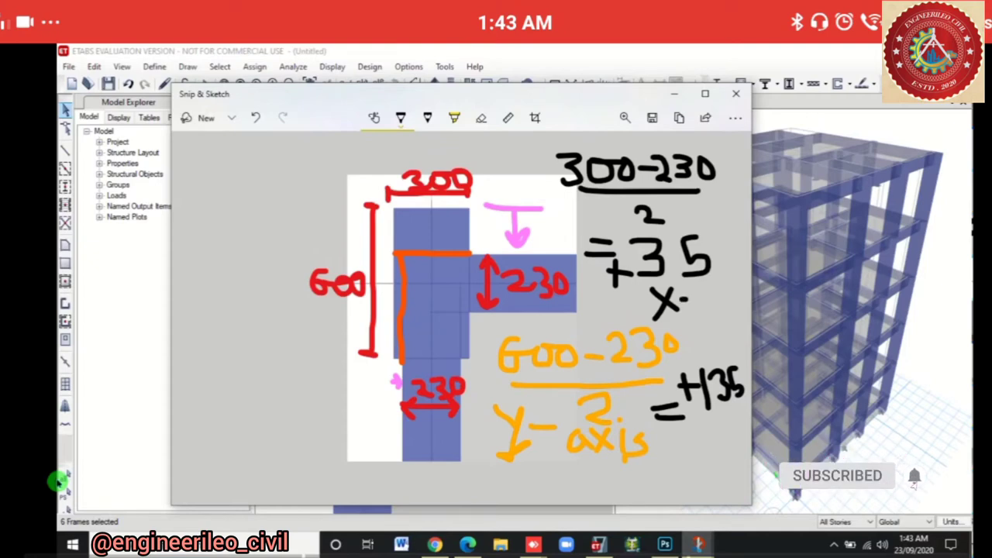
mouse_move(497, 406)
mouse_down()
mouse_move(510, 425)
mouse_move(504, 457)
mouse_up()
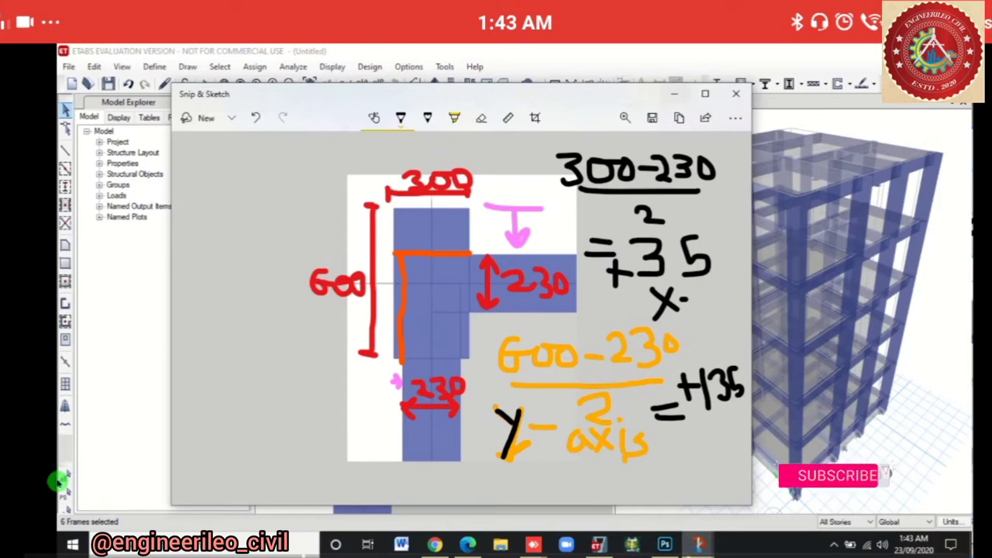
Minimise the snip, open the frame insertion point assignment in ETABS, and window-select the corner column with its joints on all stories
click(674, 94)
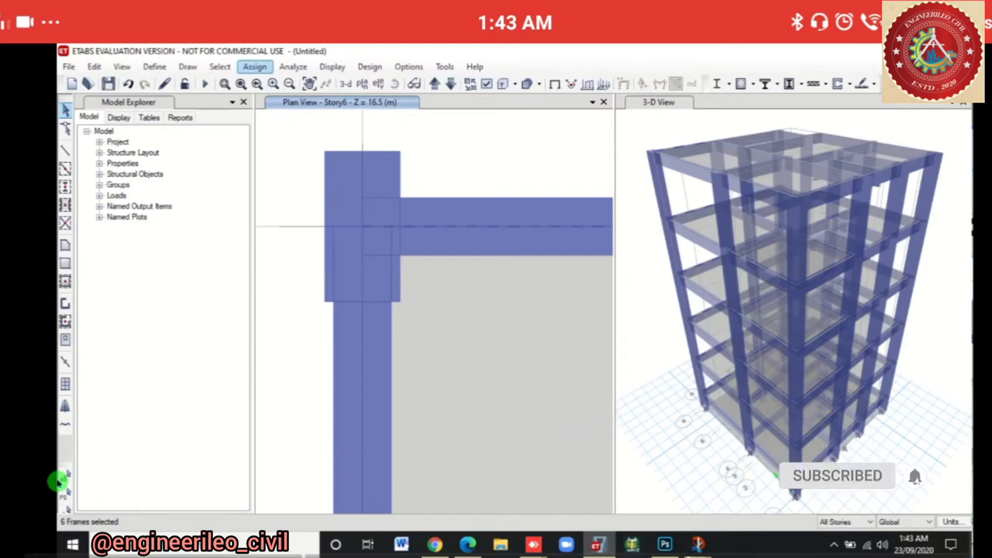
click(255, 67)
click(275, 100)
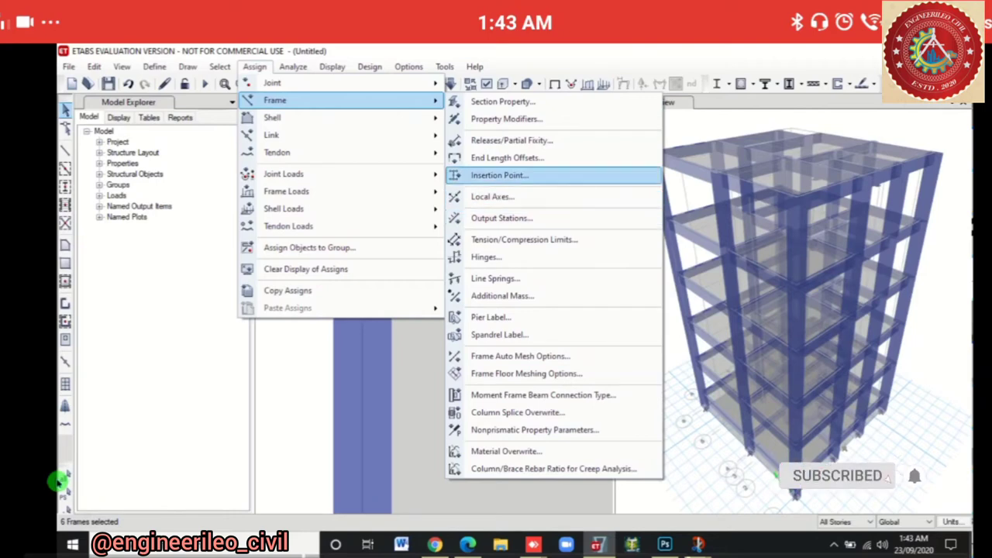
click(500, 175)
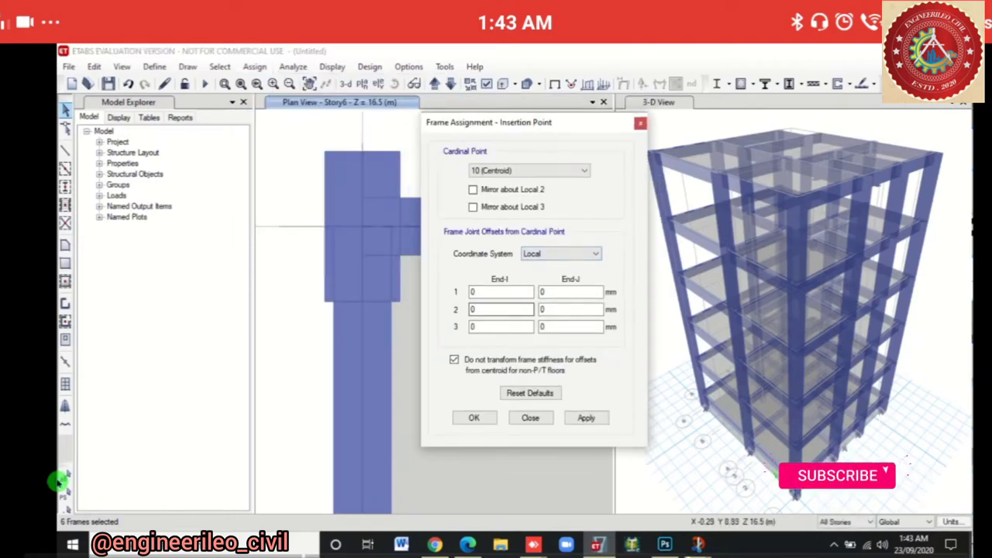
drag(314, 143, 400, 301)
click(61, 482)
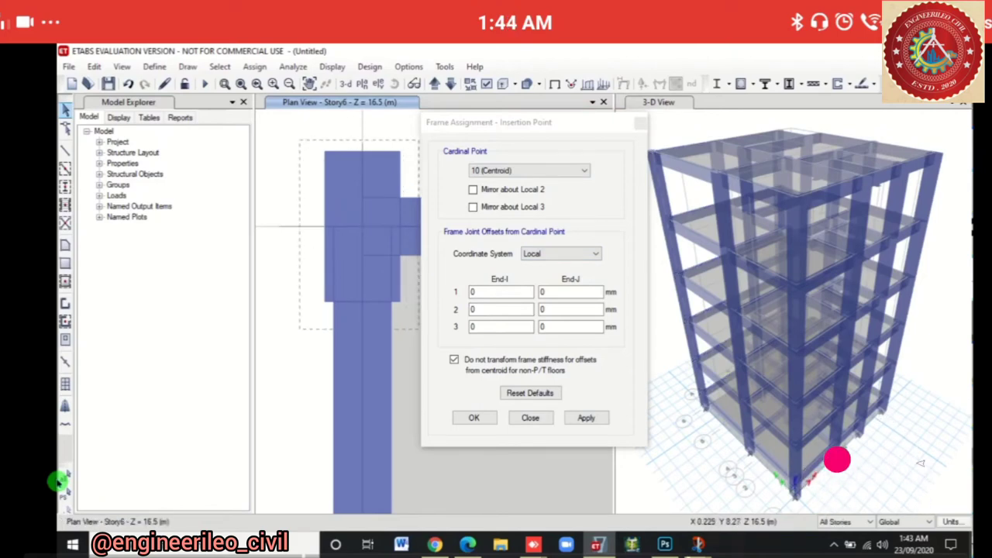
drag(300, 140, 420, 329)
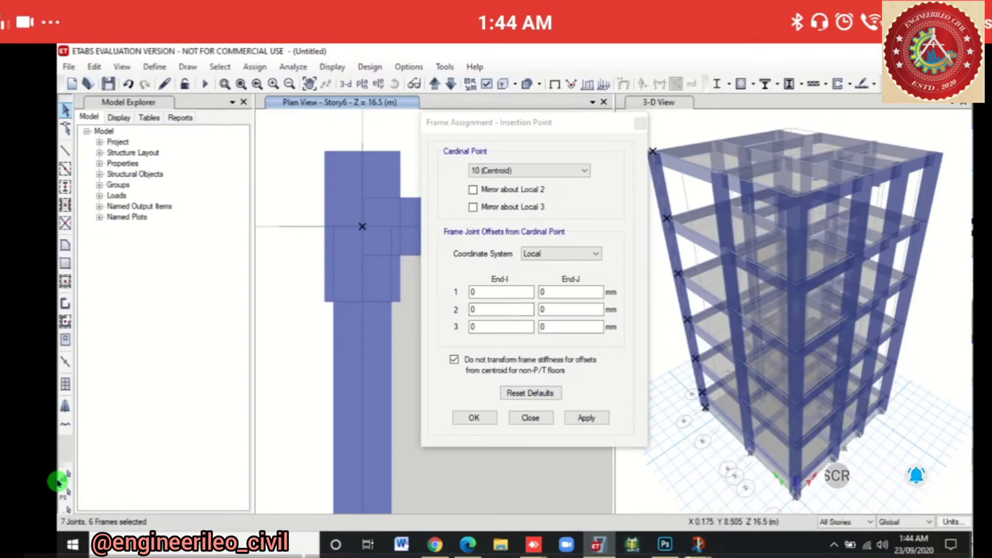
Set the insertion point coordinate system to Global and recheck the calculated X and Y offsets in the annotated joint snip
click(561, 254)
click(532, 275)
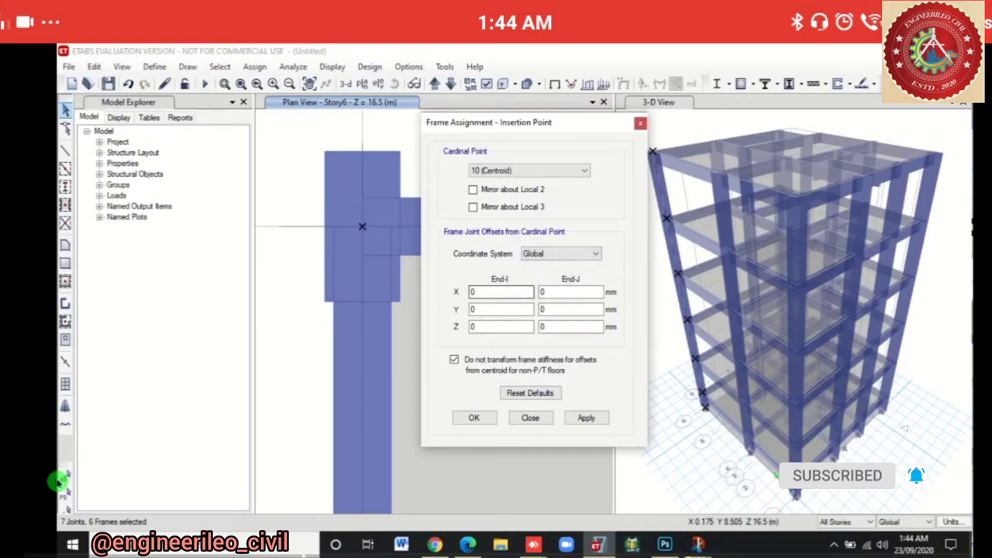
click(698, 544)
click(744, 487)
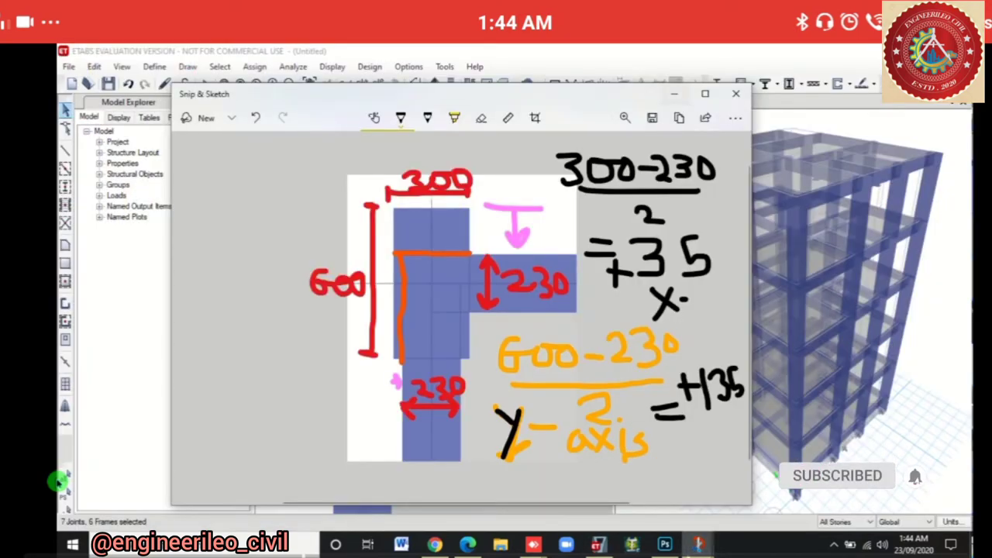
click(674, 94)
Assign the corner column local joint offsets of 35 mm along axis 1 and 135 mm along axis 2 at both ends
click(501, 292)
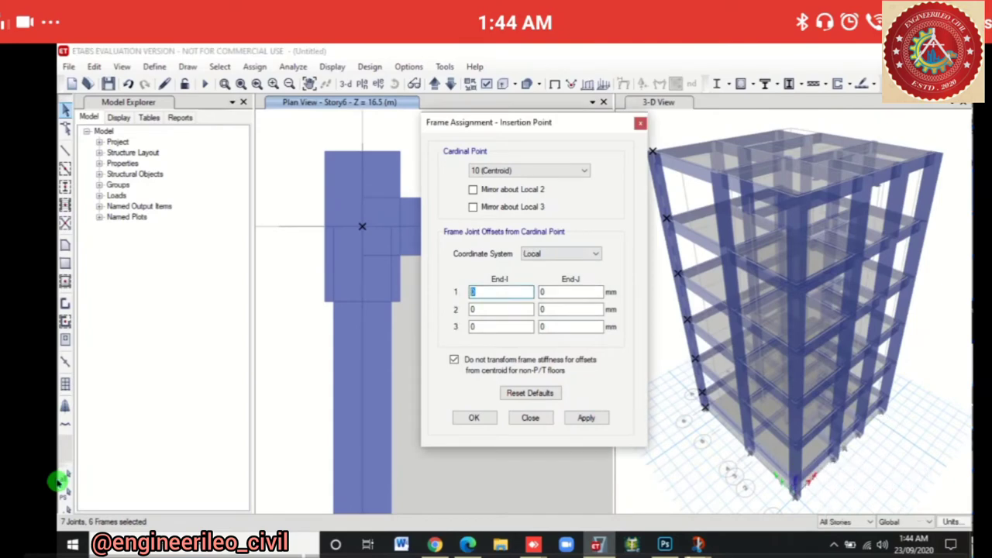
text(35)
key(Tab)
text(35)
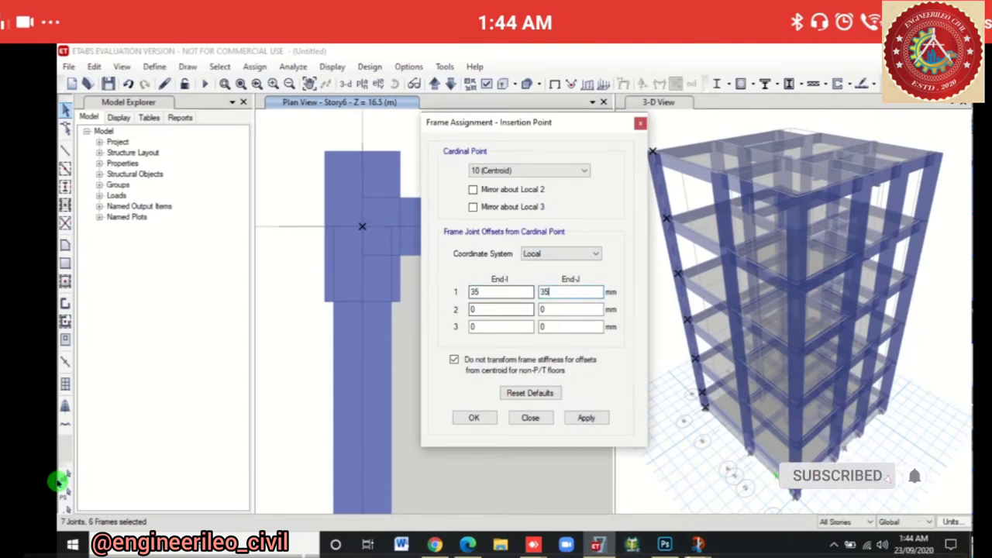
text(135)
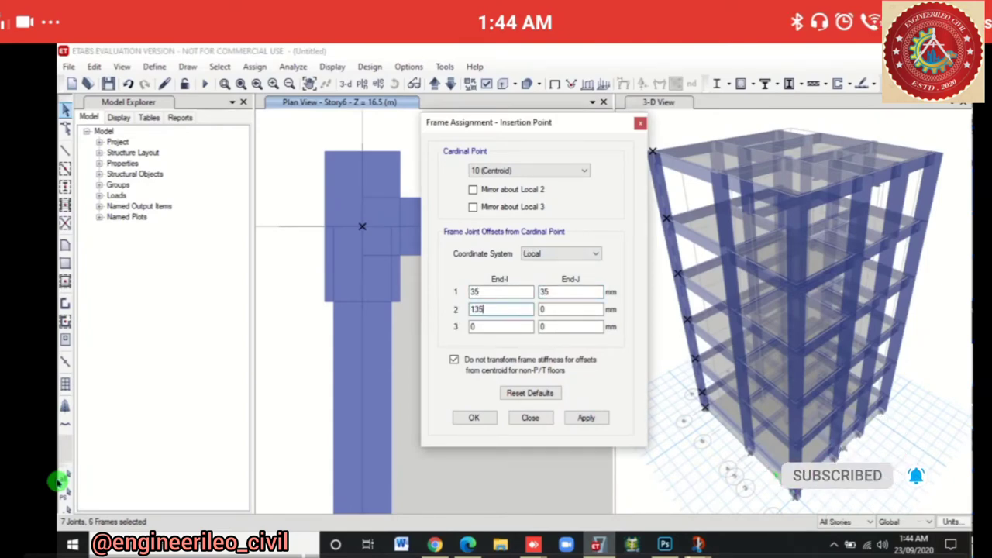
key(Tab)
text(135)
key(Tab)
key(Tab)
key(Tab)
key(Tab)
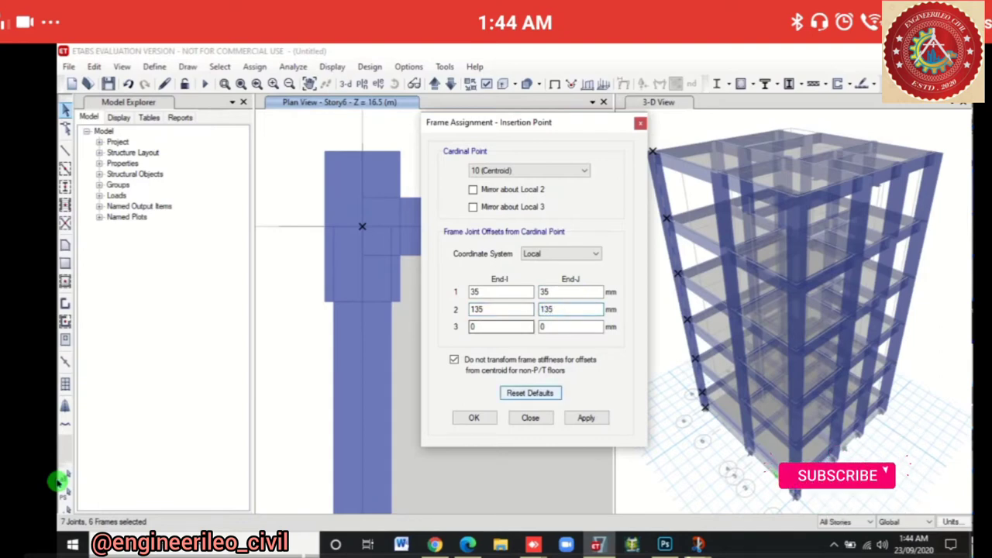
key(Tab)
key(Tab)
key(Tab)
key(Return)
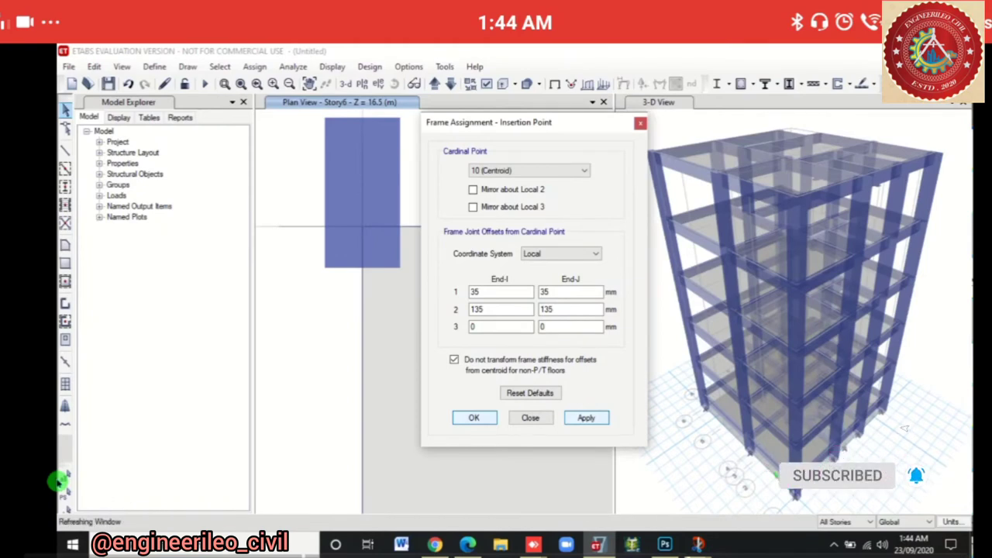
key(Return)
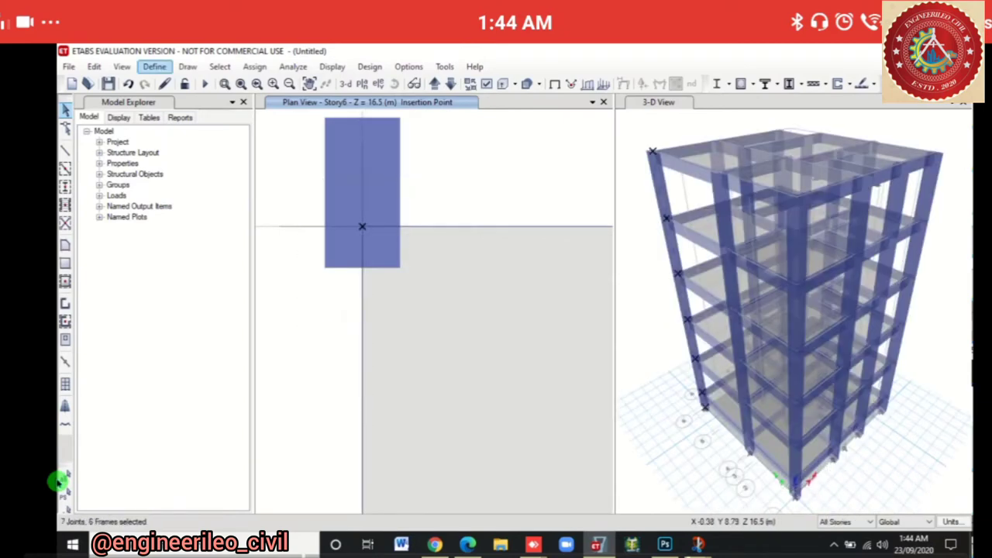
Reassign the corner column's insertion point in Global coordinates with offsets of X -35 mm and Y -135 mm at both ends
click(255, 67)
mouse_move(275, 100)
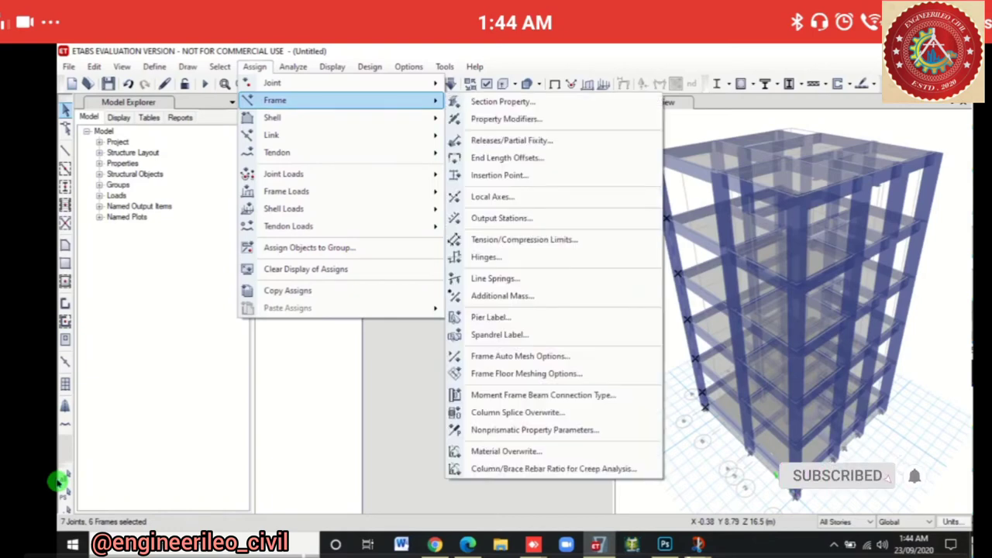
click(511, 176)
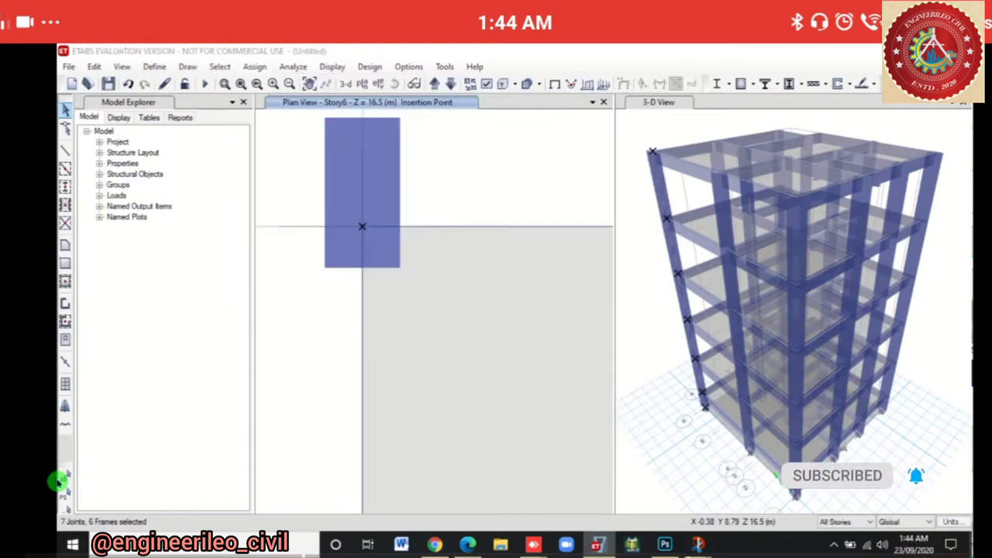
click(560, 253)
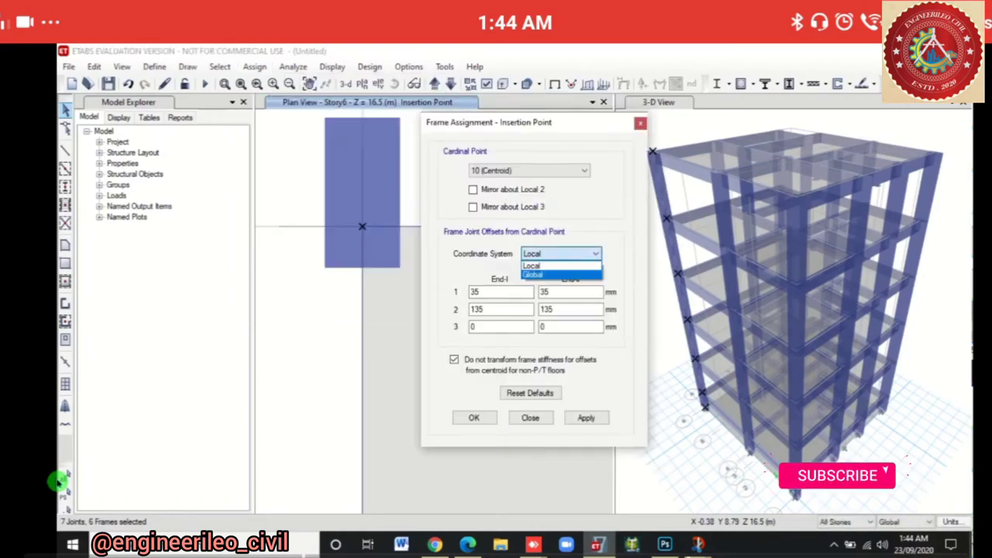
click(533, 275)
click(476, 292)
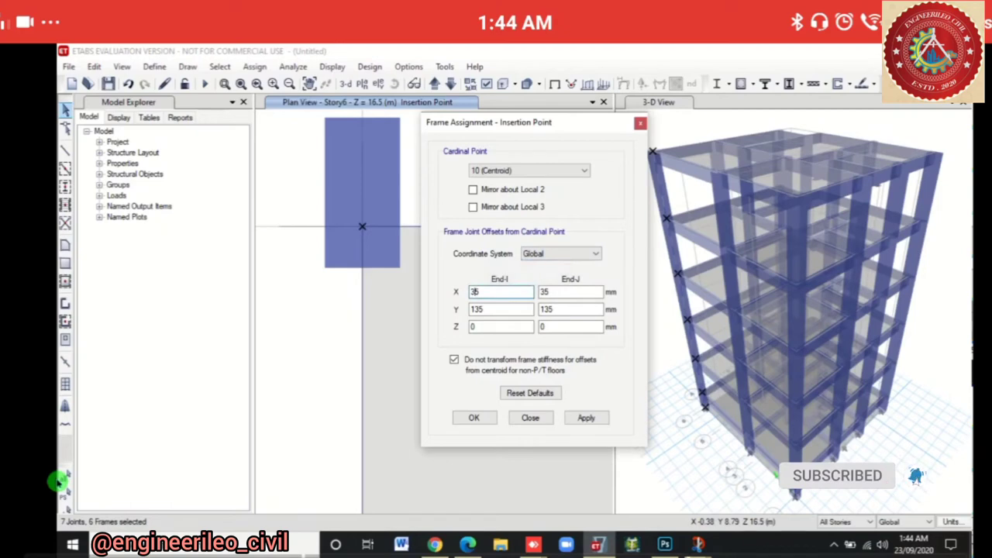
text(-)
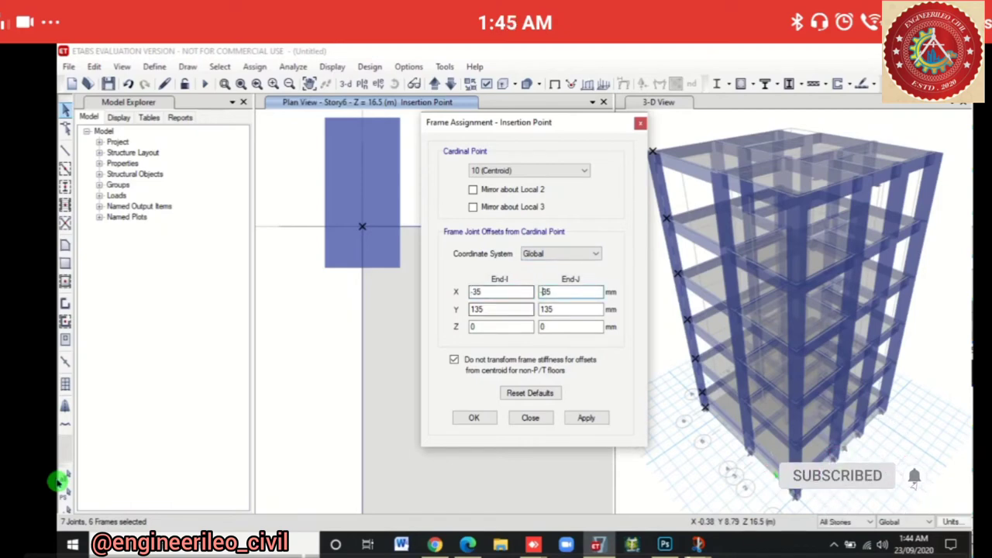
click(471, 310)
text(-)
click(542, 309)
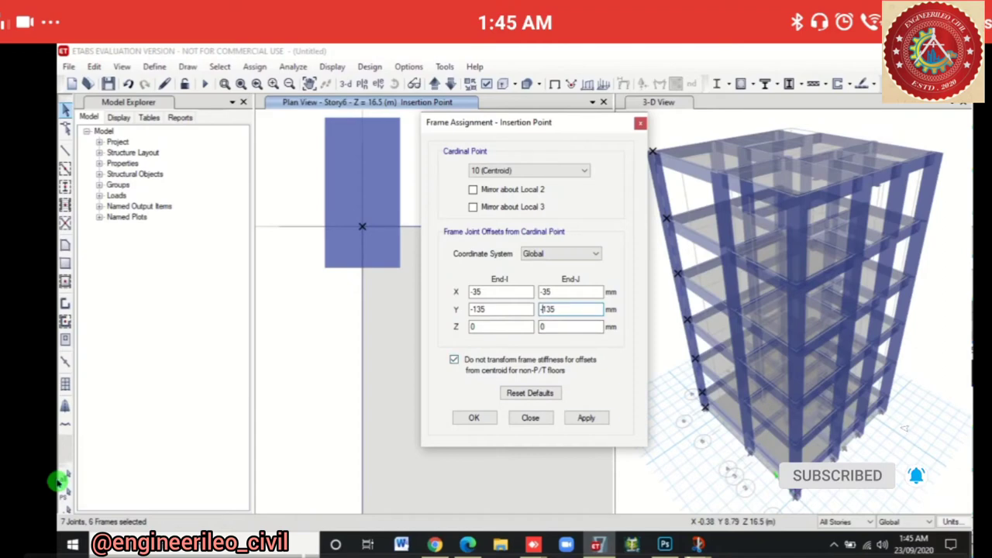
text(-)
click(586, 418)
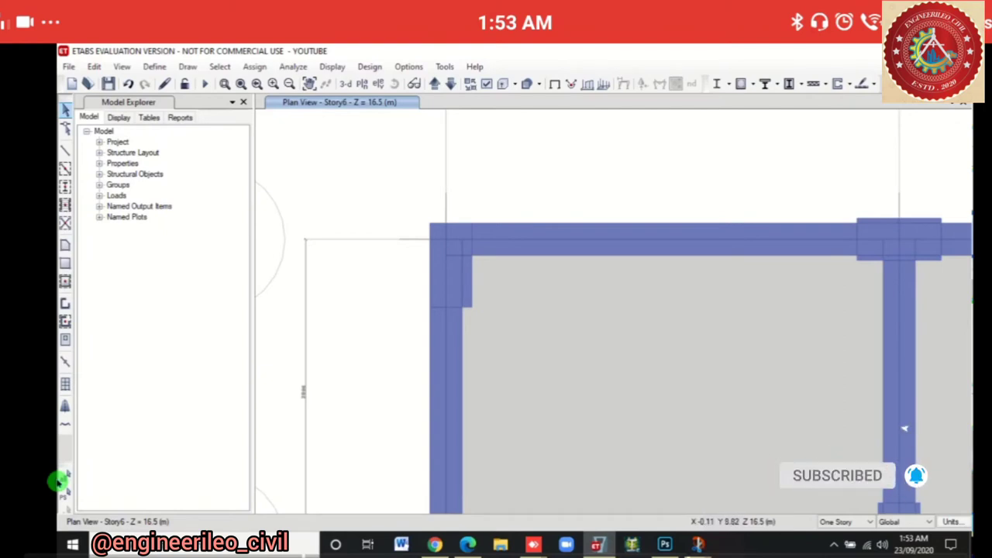
Show the undeformed shape in the full Story6 plan and limit the editing scope to One Story
scroll(414, 218, down, 6)
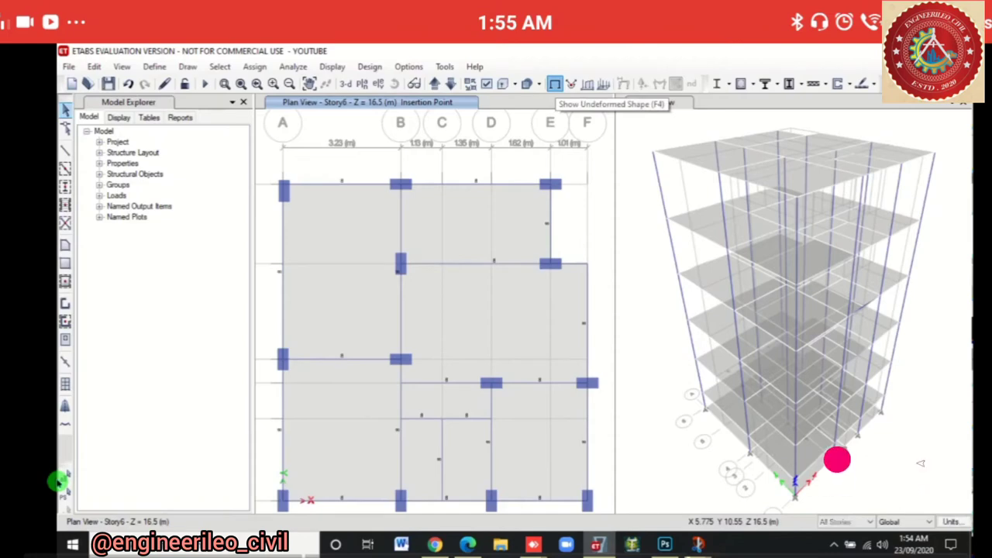
click(555, 84)
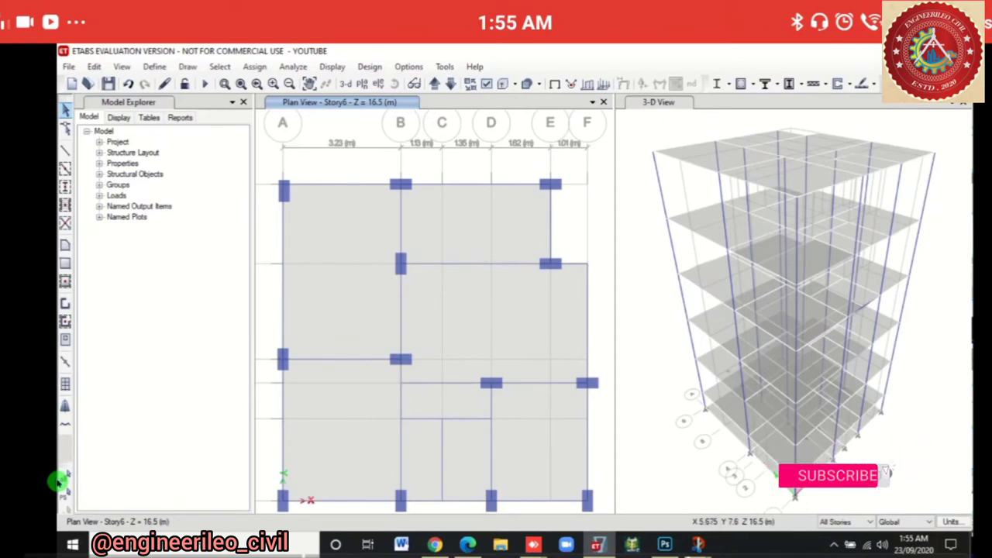
click(868, 521)
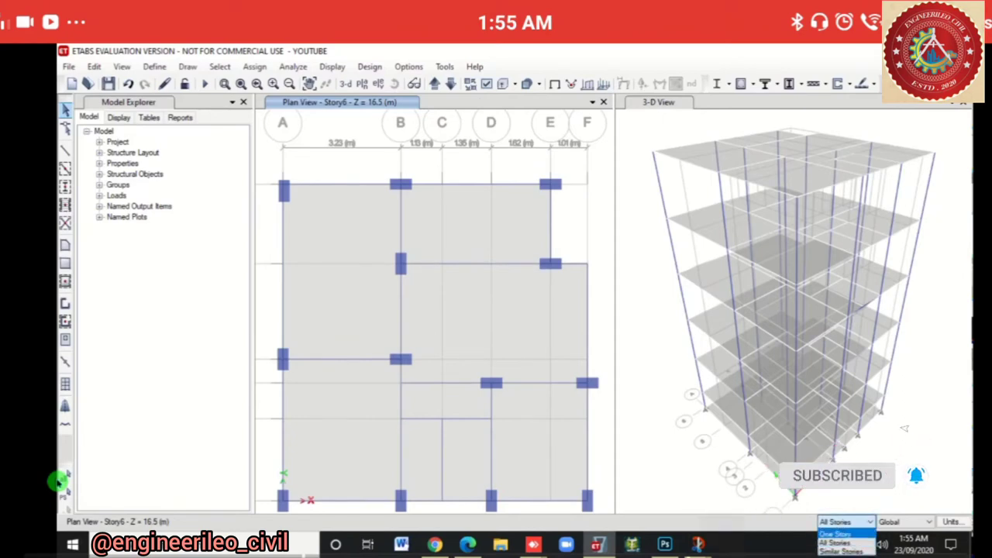
click(846, 534)
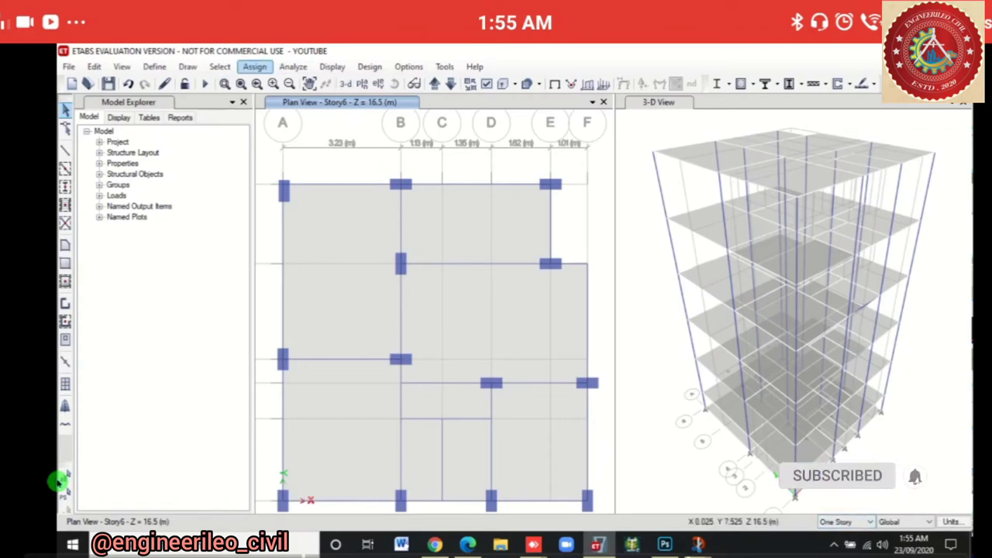
Set the plan view to the Base level
click(220, 68)
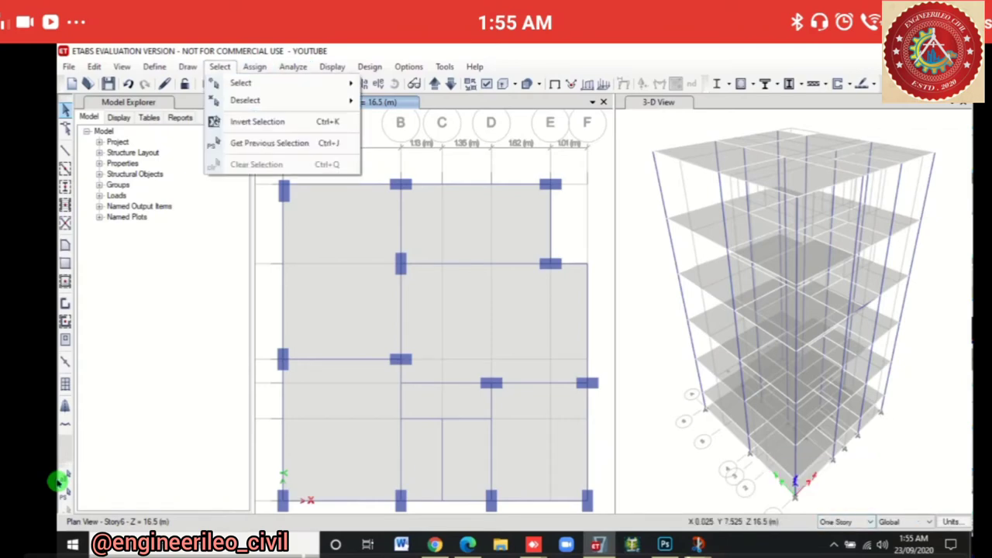
click(220, 67)
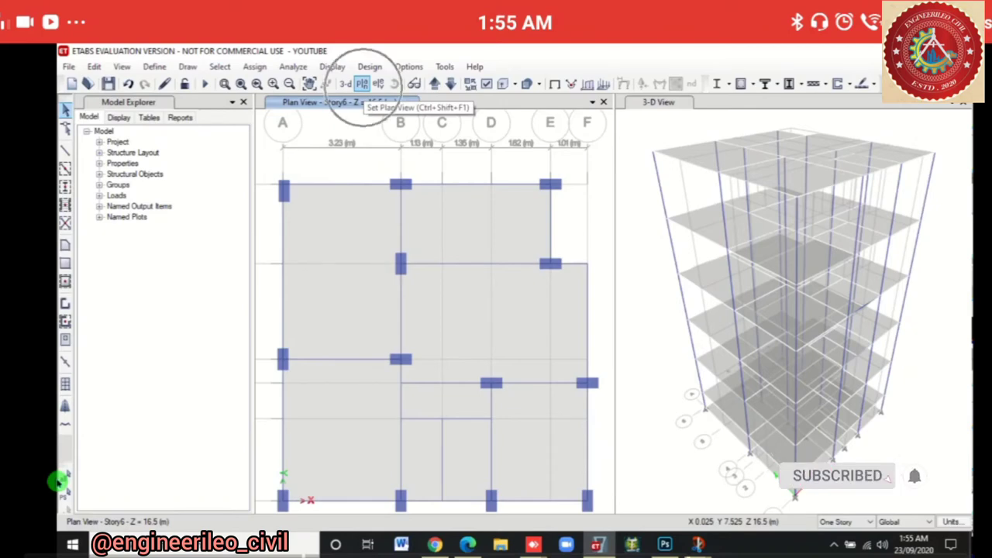
click(362, 84)
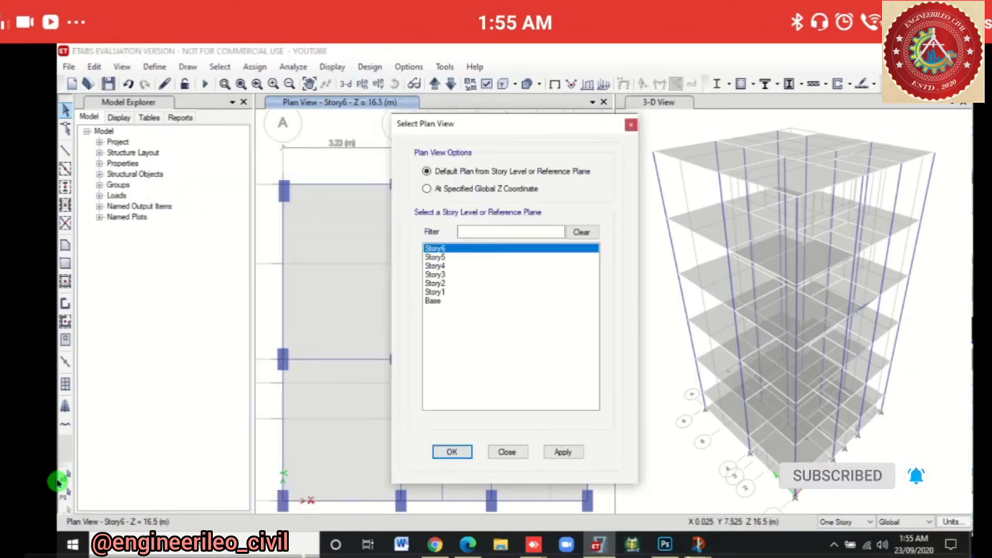
click(444, 301)
click(563, 452)
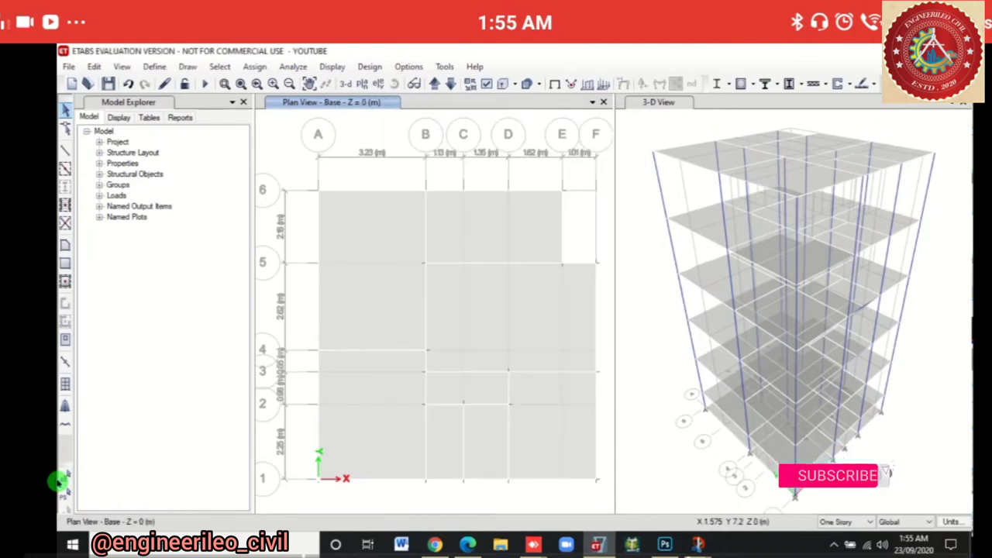
Select the slab panels on the Base plan and delete them
click(370, 241)
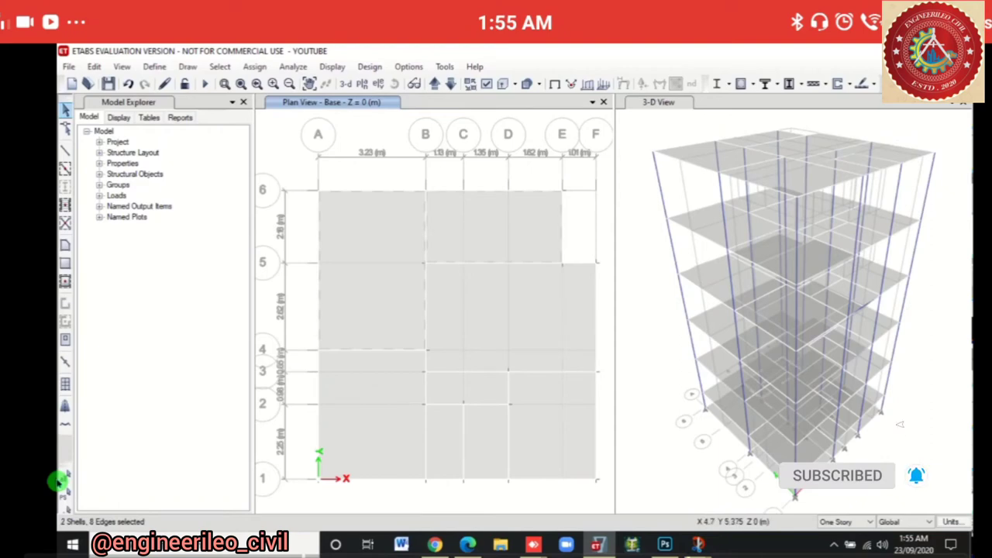
click(474, 302)
click(548, 430)
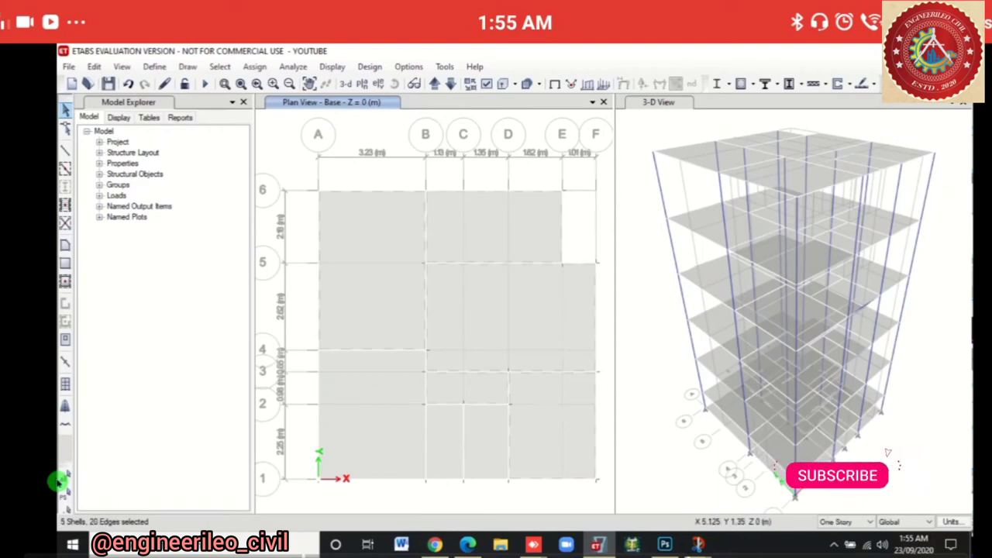
click(489, 434)
click(444, 442)
click(467, 388)
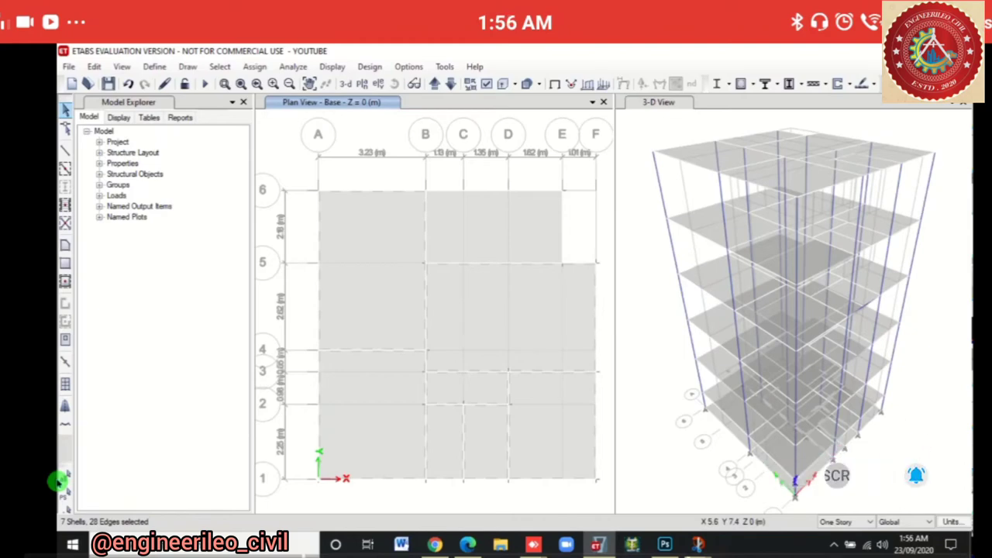
click(59, 482)
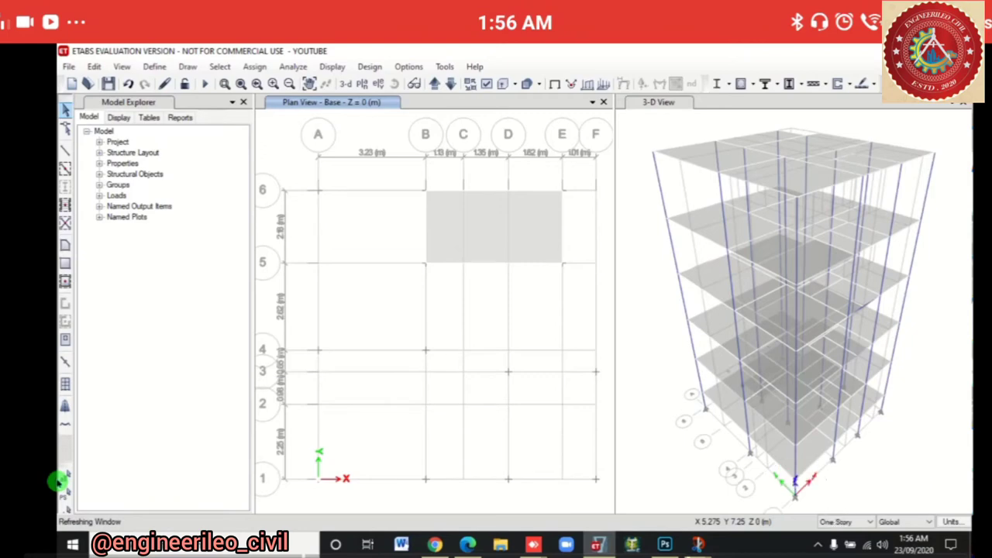
key(Delete)
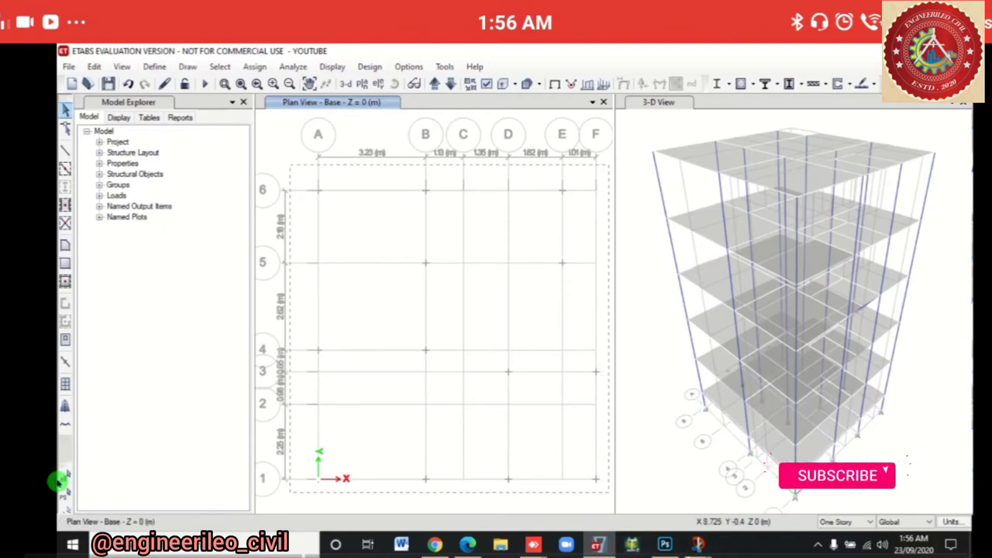
Window-select all the base joints and assign them fixed restraints against all translations and rotations
drag(609, 493, 608, 492)
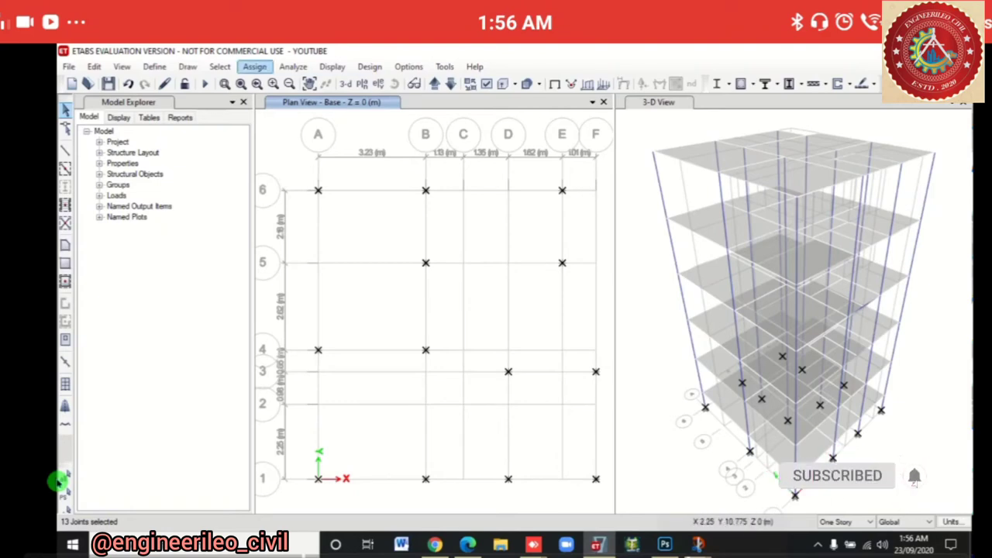
key(ctrl)
key(ctrl)
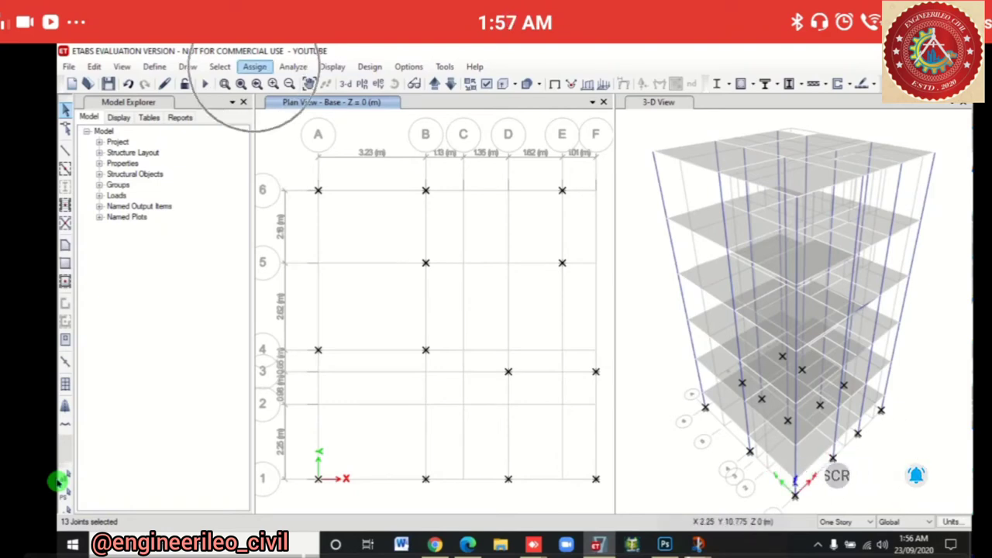
click(253, 67)
mouse_move(271, 82)
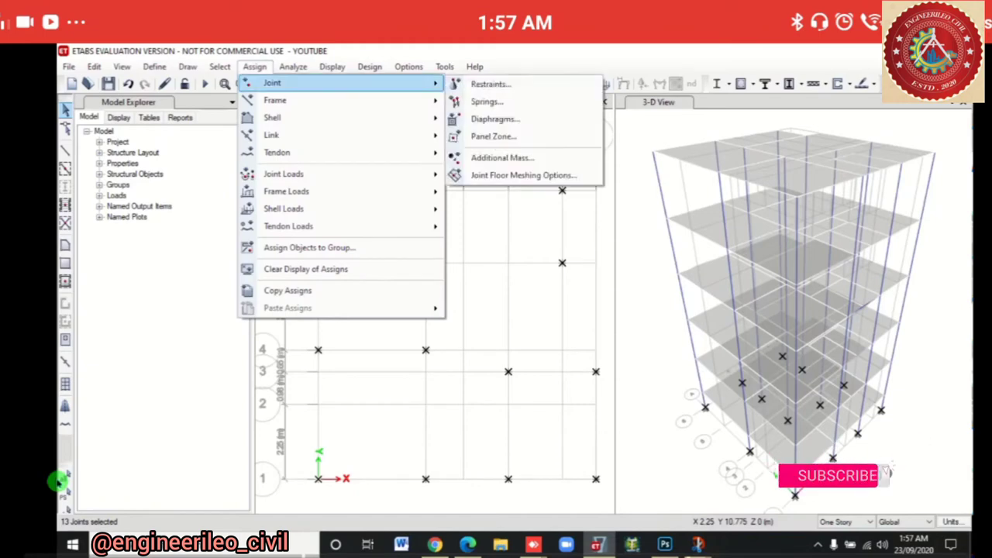
click(491, 84)
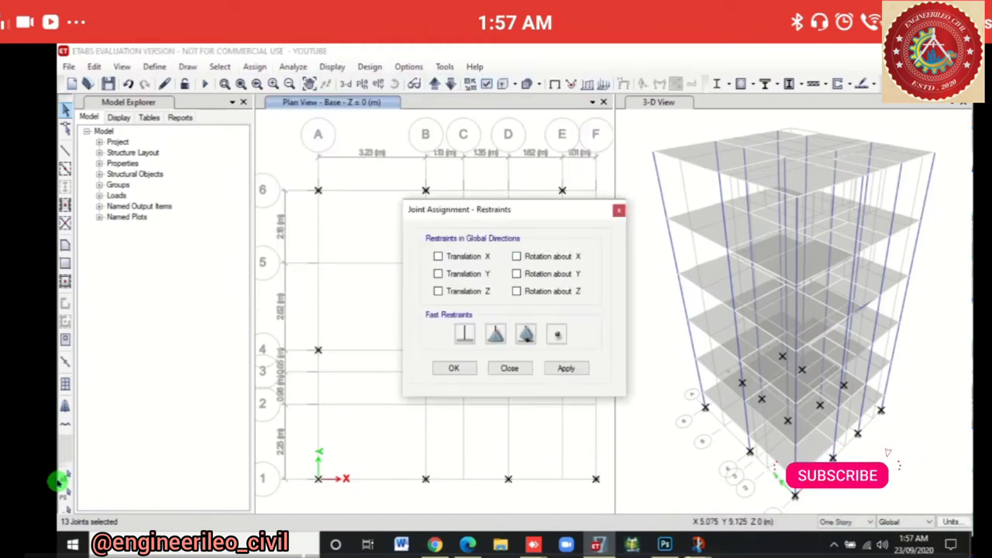
click(464, 333)
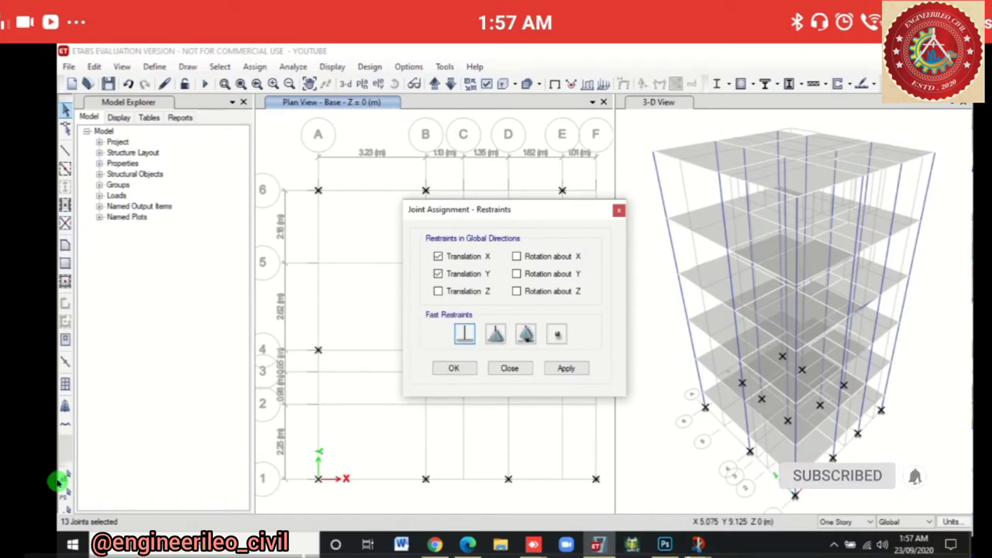
click(566, 369)
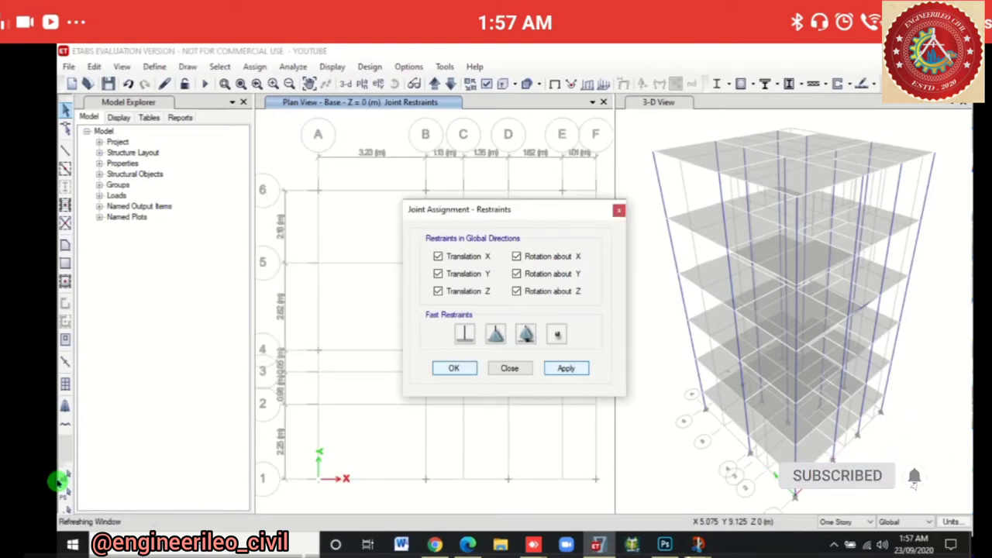
click(454, 369)
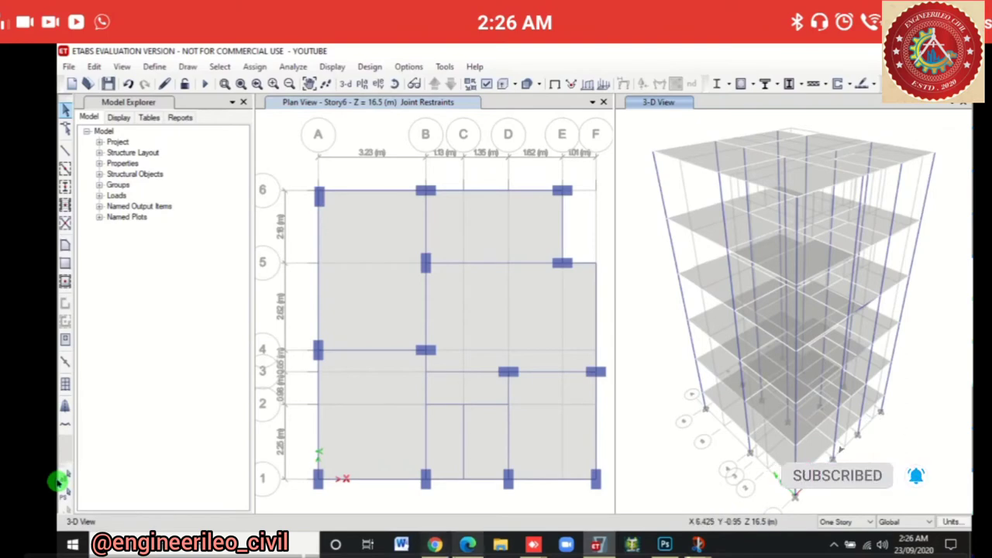
Switch to the staircase load calculation PDF in Edge, review the slab dead load and floor finish definition, and return to ETABS
click(467, 544)
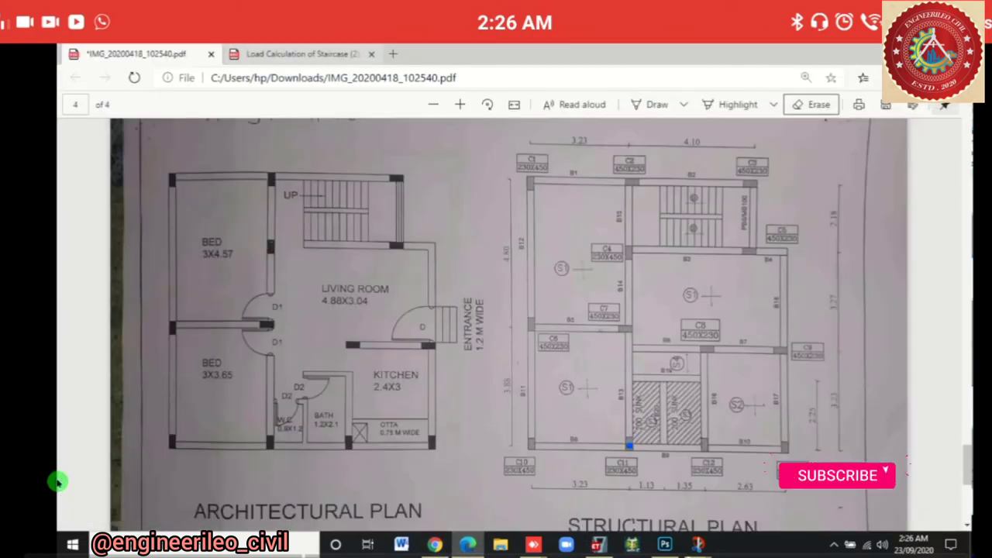
key(ctrl+Tab)
scroll(57, 482, down, 1)
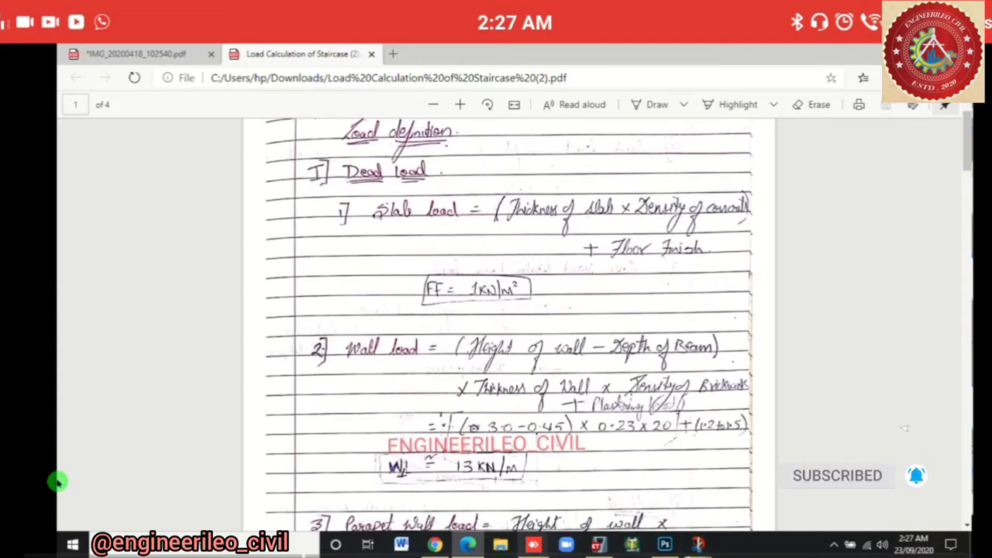
click(598, 544)
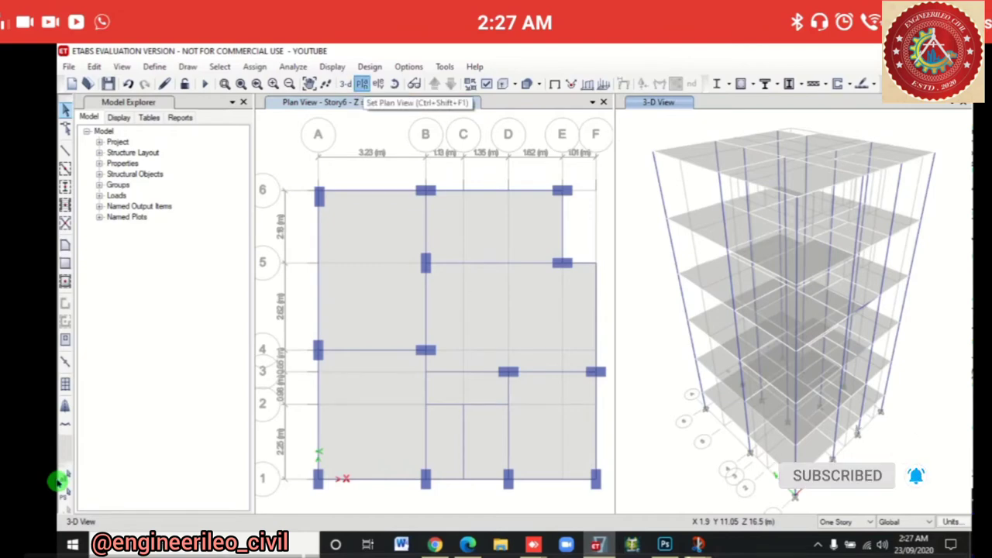
Close the plan view selection without changing the level and set the editing scope to All Stories
click(362, 84)
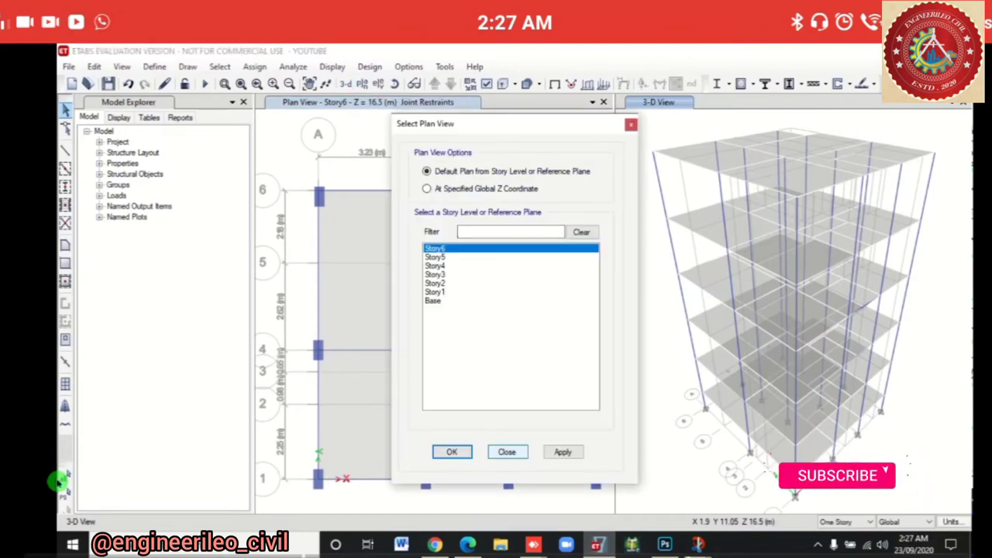
click(507, 452)
click(847, 522)
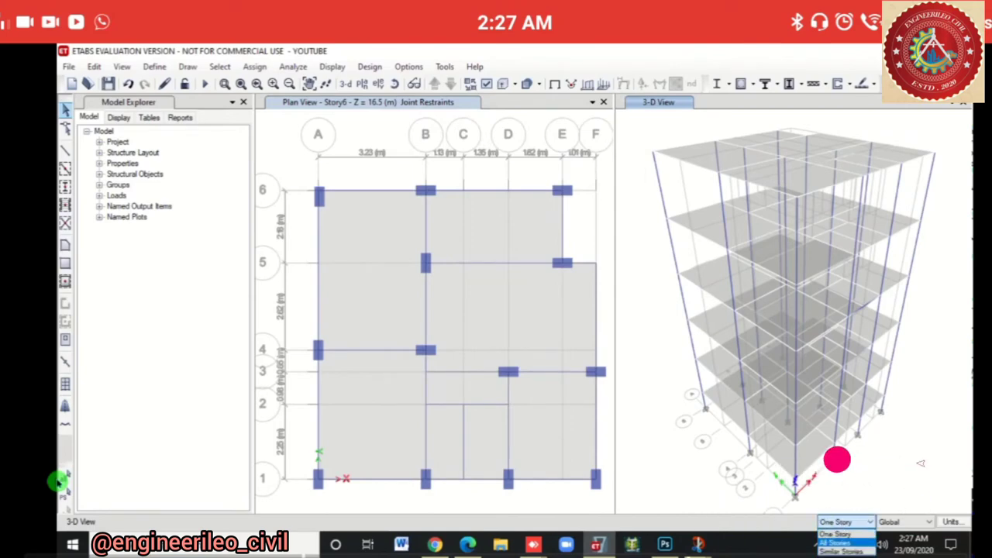
click(837, 542)
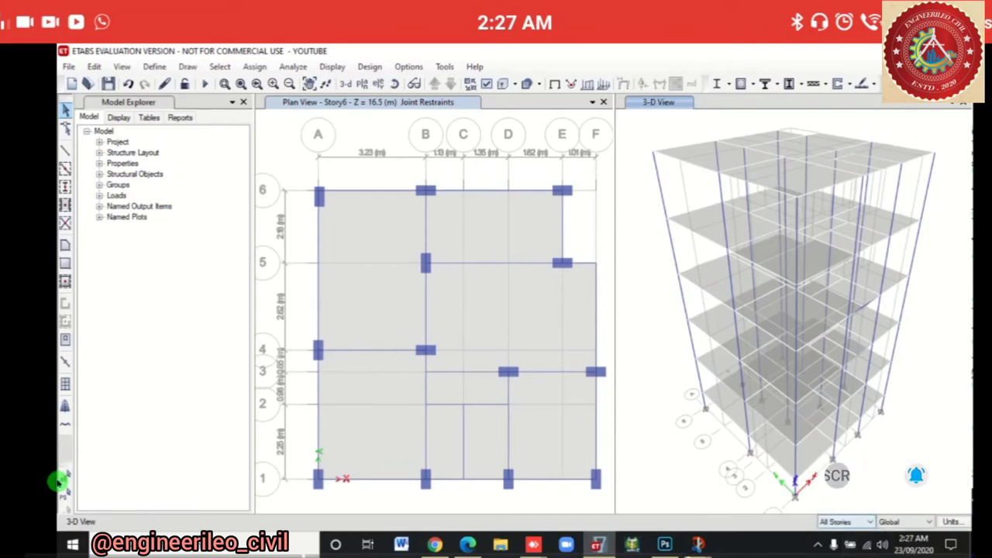
Select every floor object in the model by object type Floors
key(alt+s)
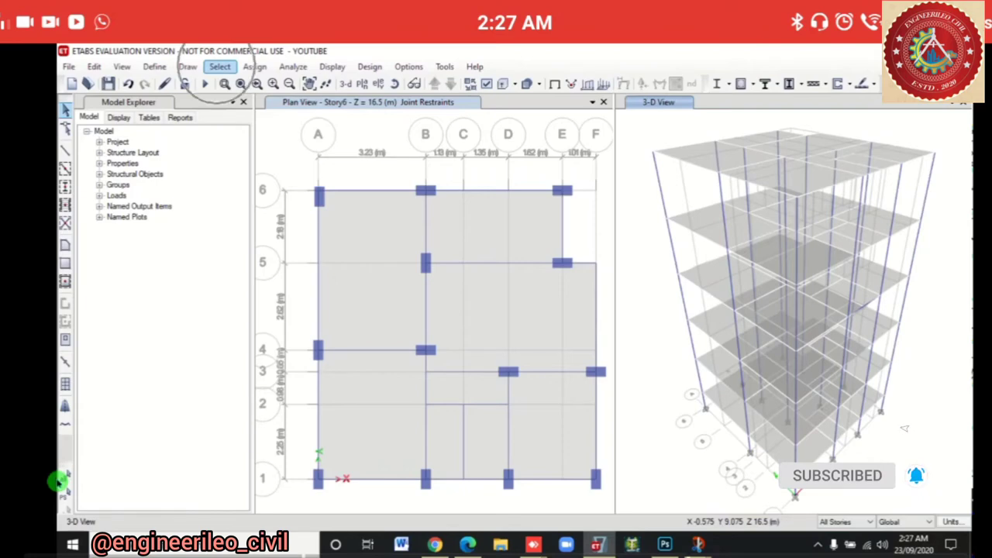
click(218, 66)
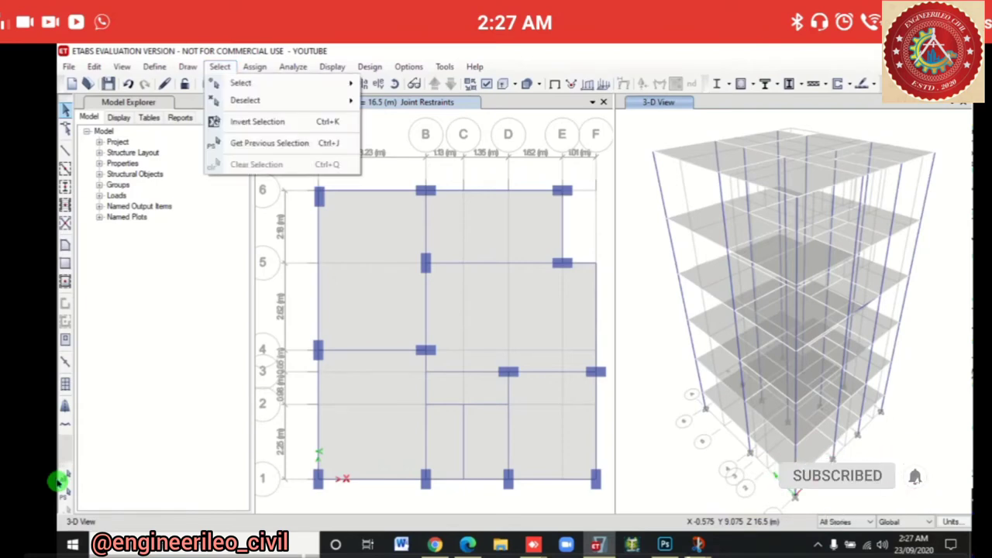
key(Down)
key(Right)
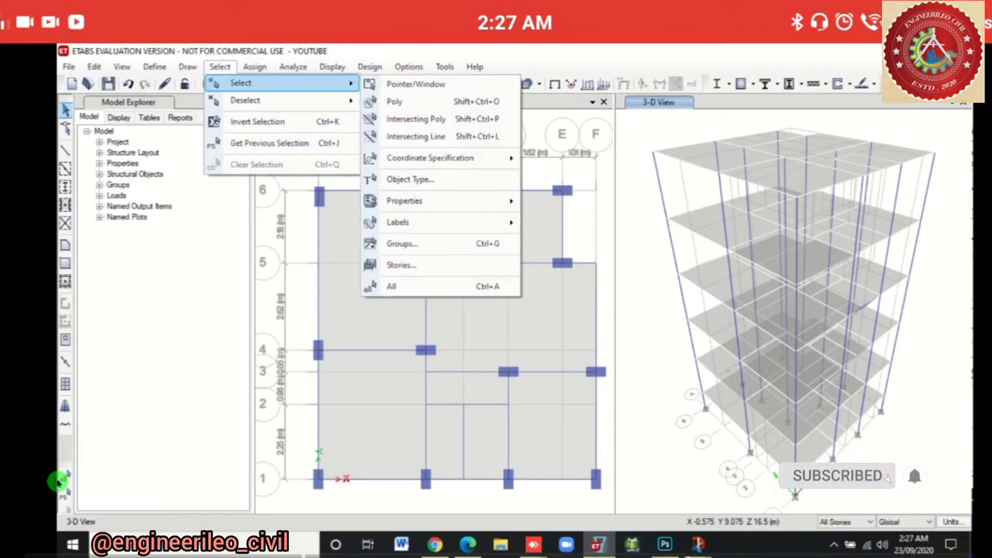
key(Down)
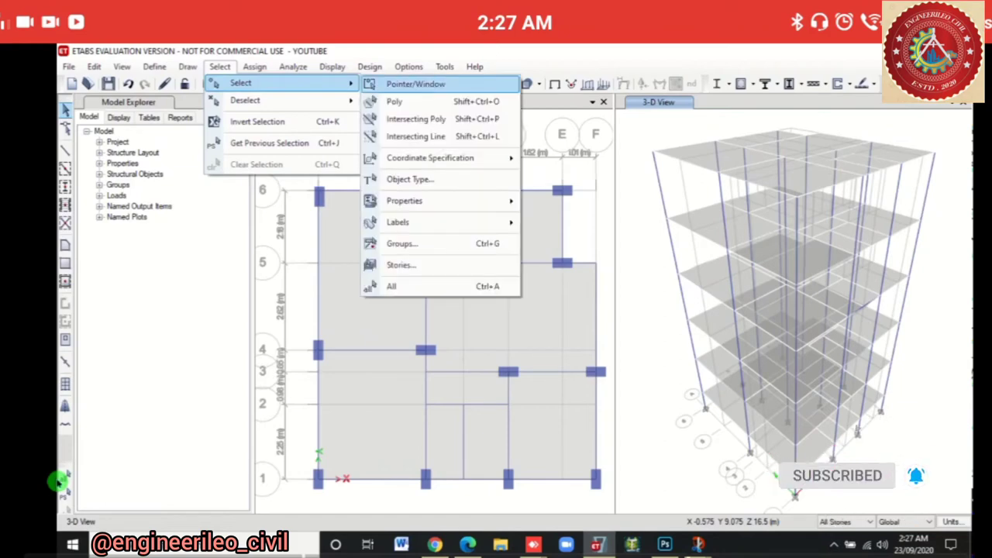
key(Down)
key(Down)
key(Down)
key(Down)
key(Down)
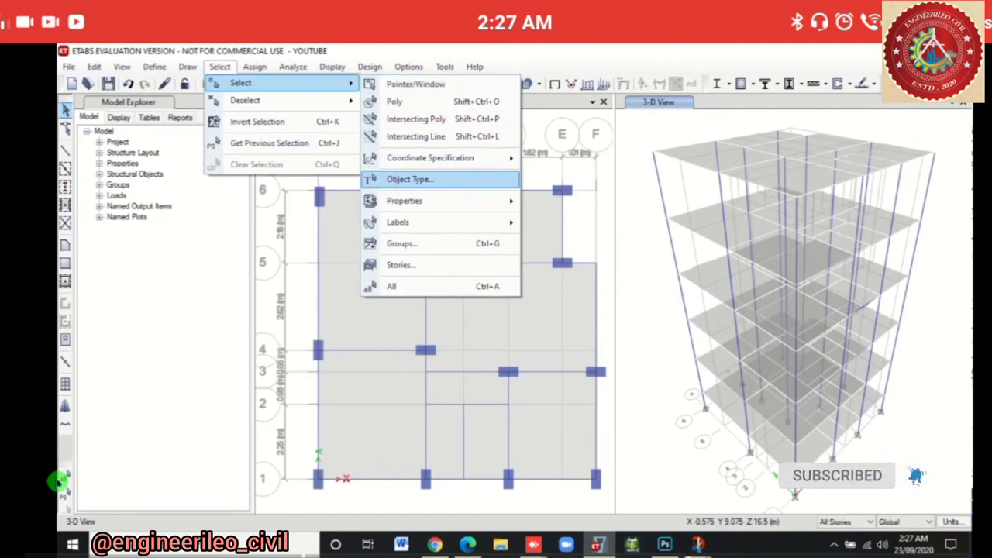
key(Return)
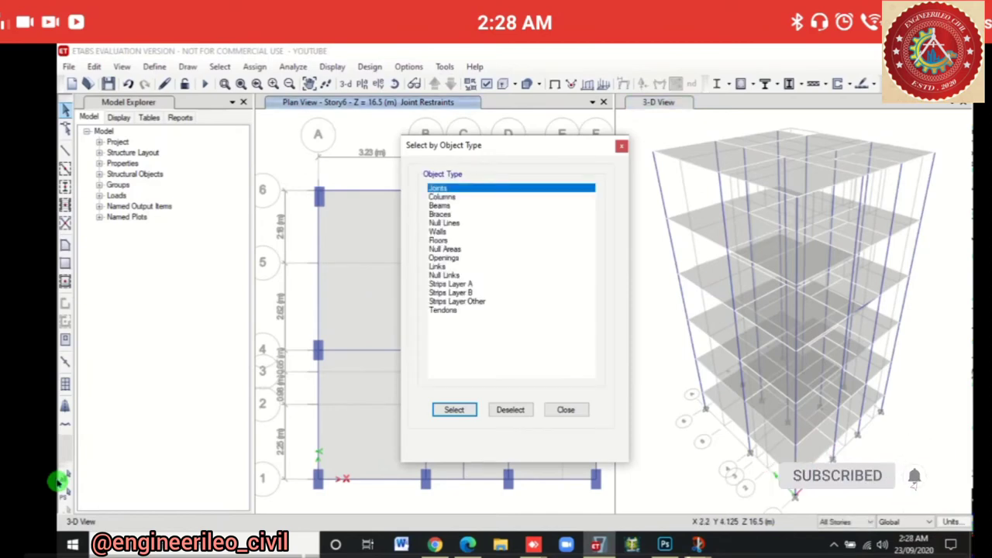
click(439, 240)
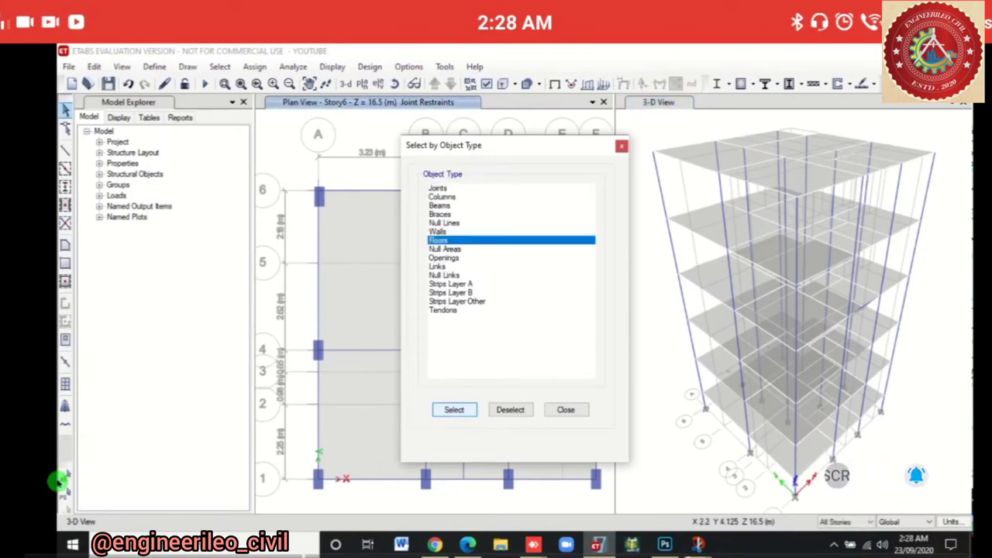
key(Return)
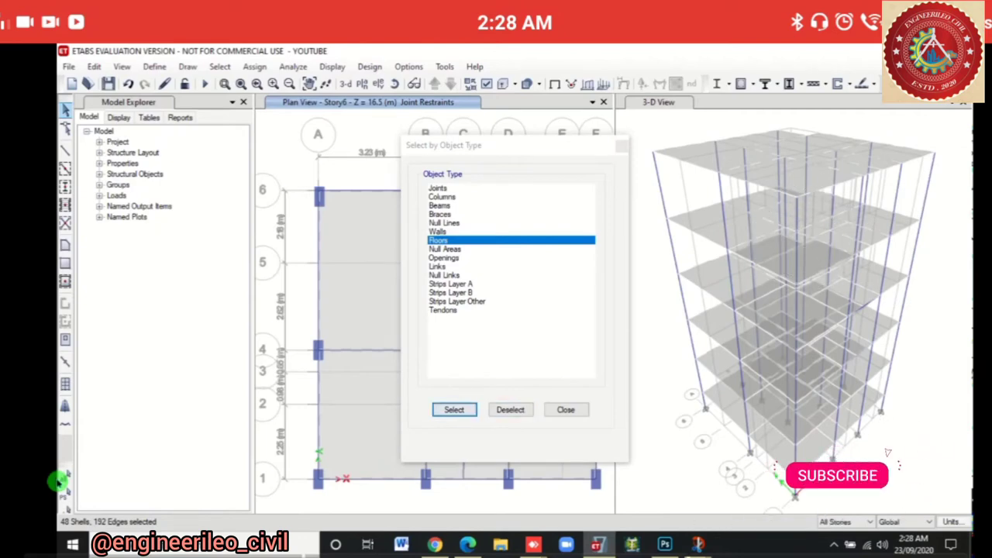
click(551, 408)
key(Return)
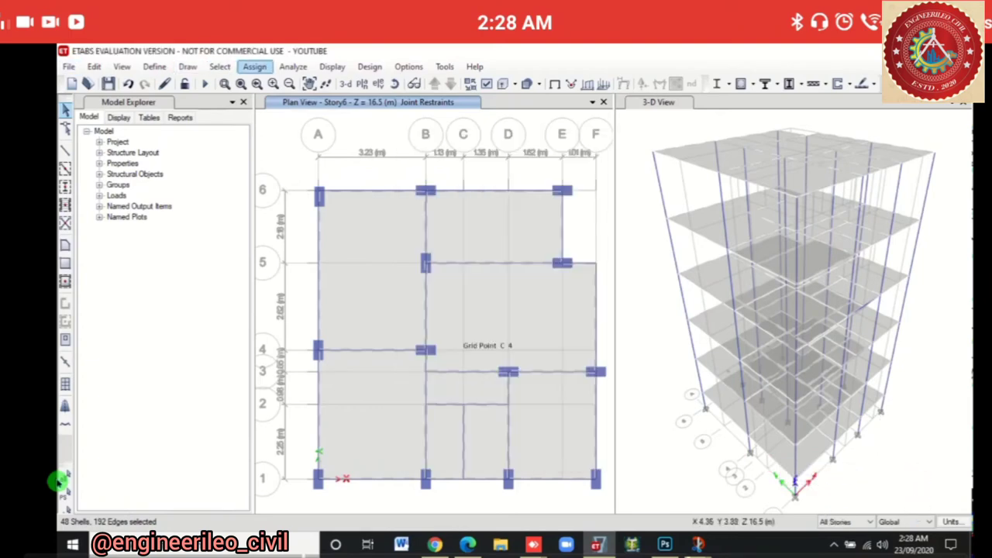
Open the uniform shell load assignment for the selected floors and choose the Dead load pattern
click(255, 66)
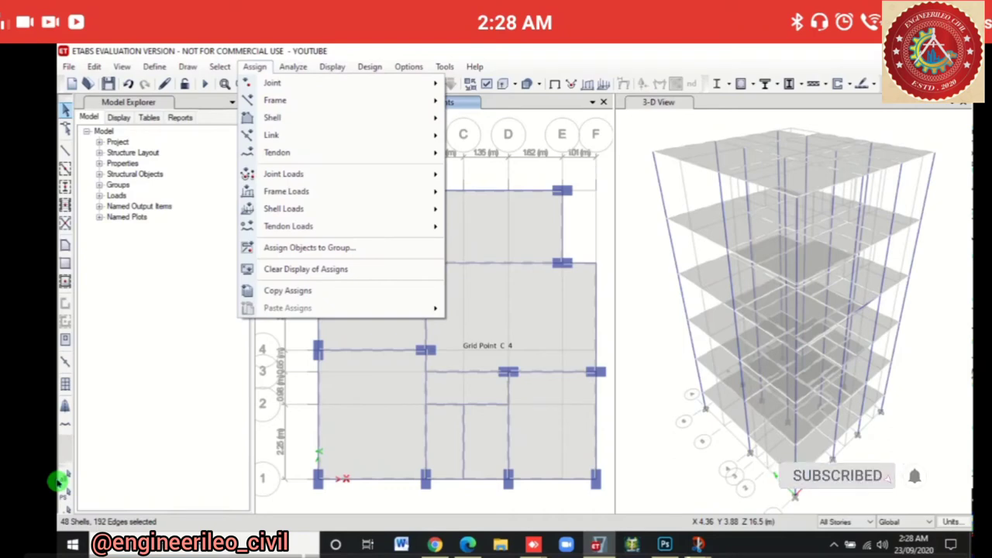
key(Escape)
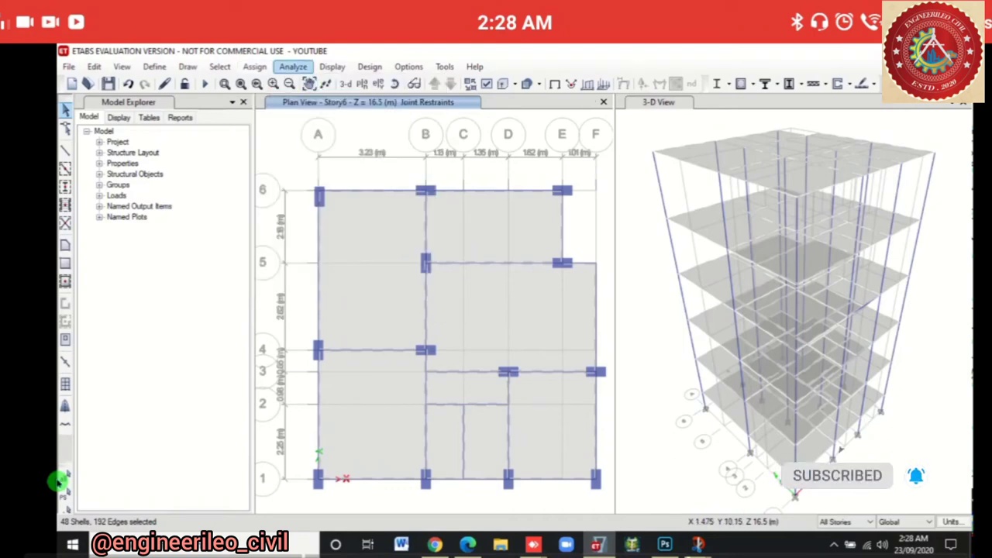
click(258, 67)
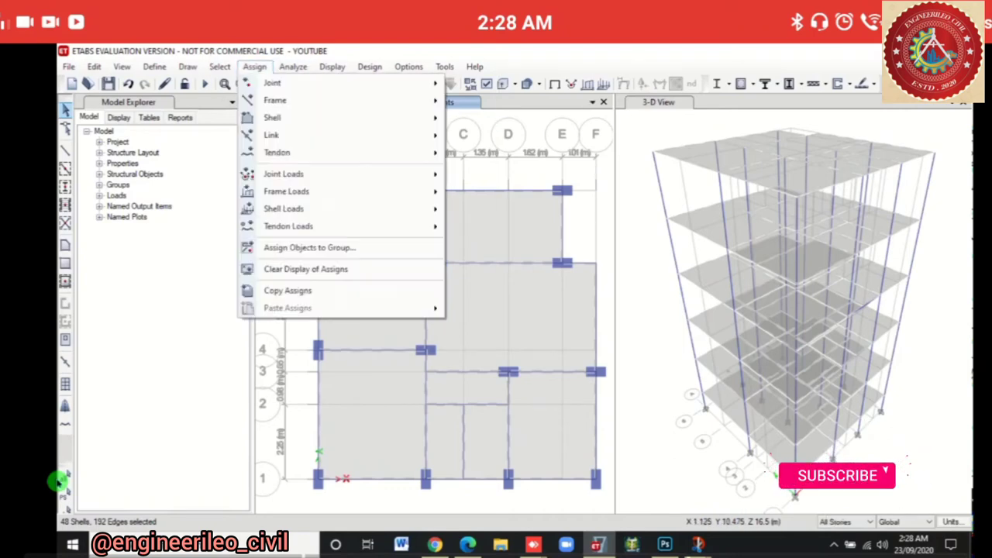
key(Down)
key(Down)
key(Right)
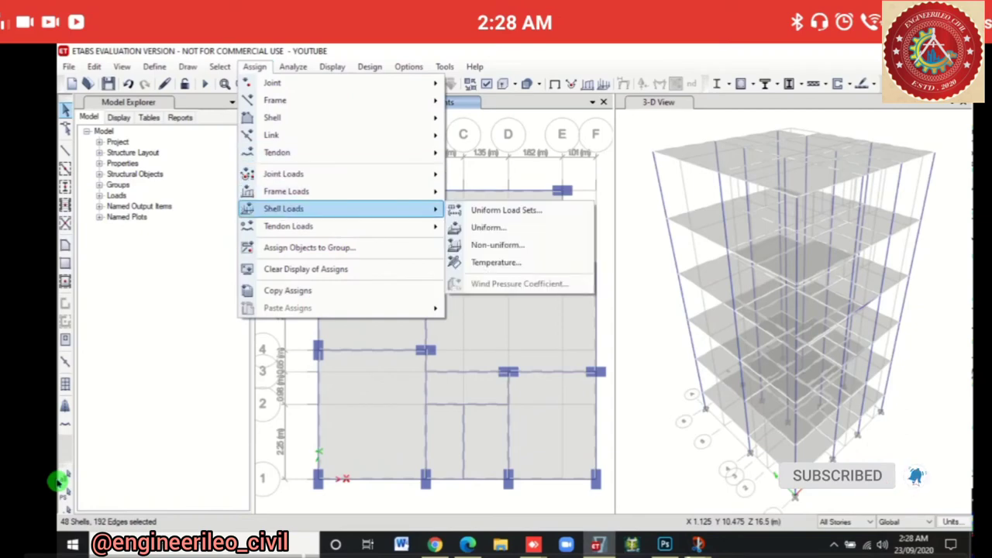
key(Down)
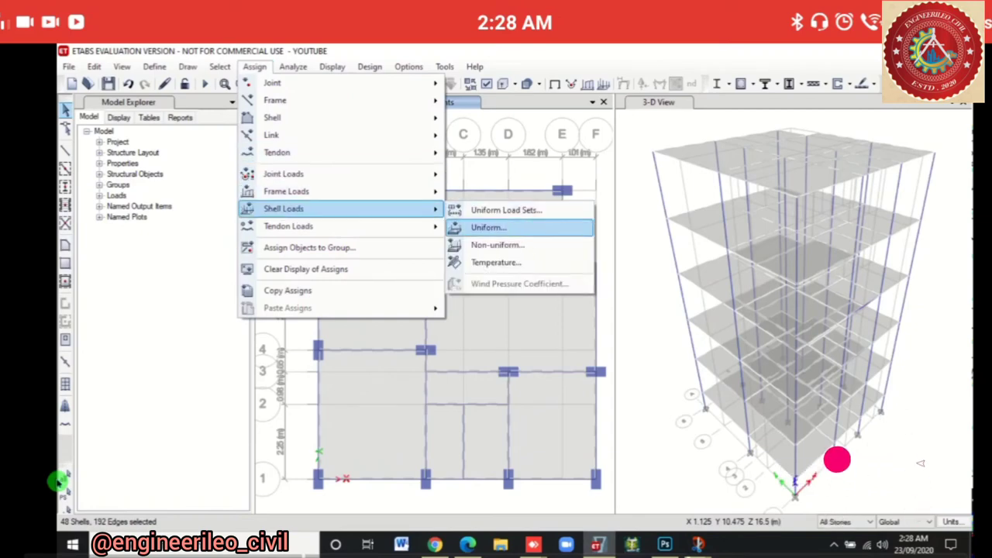
key(Return)
key(alt+Down)
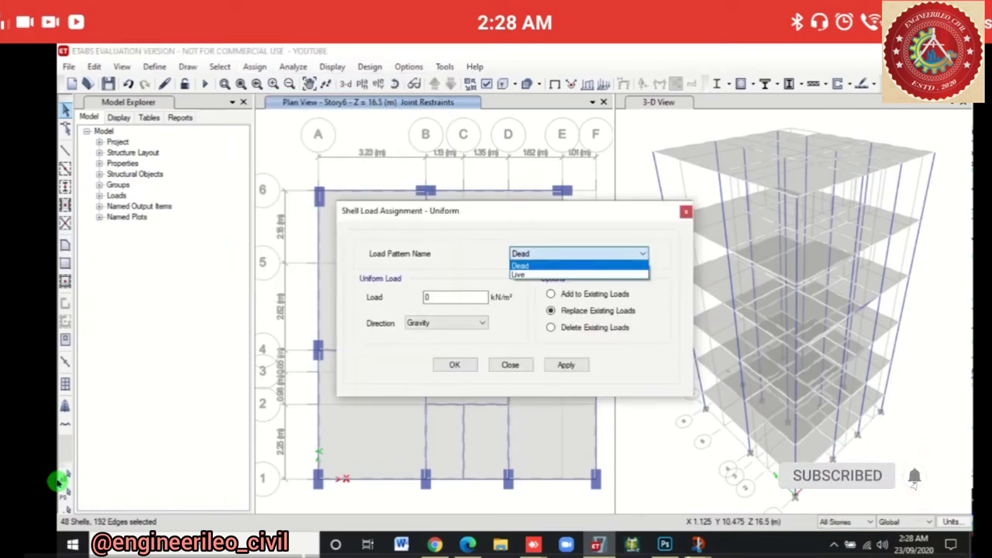
key(Return)
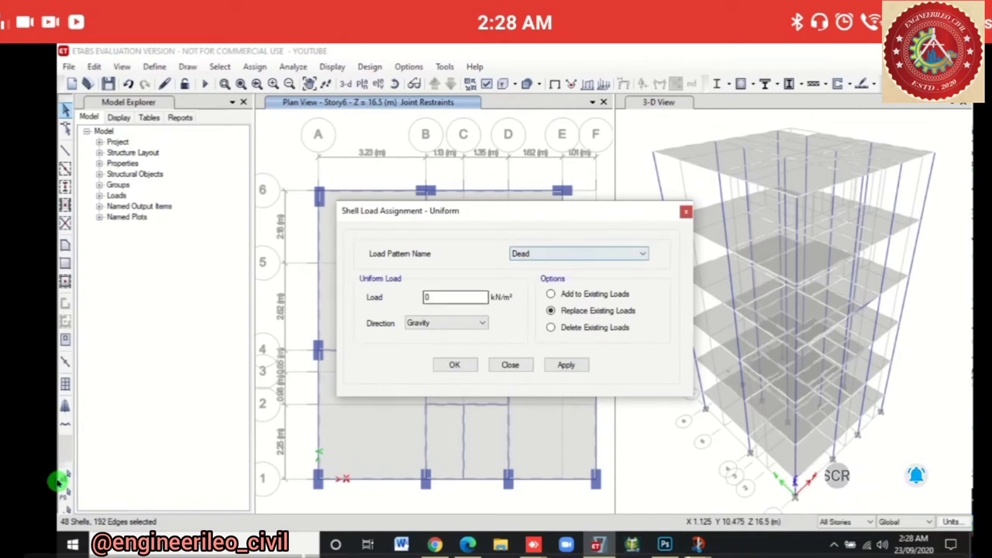
Assign a uniform load of 1 kN/m² in the Gravity direction to the floors, using Replace Existing Loads
key(Tab)
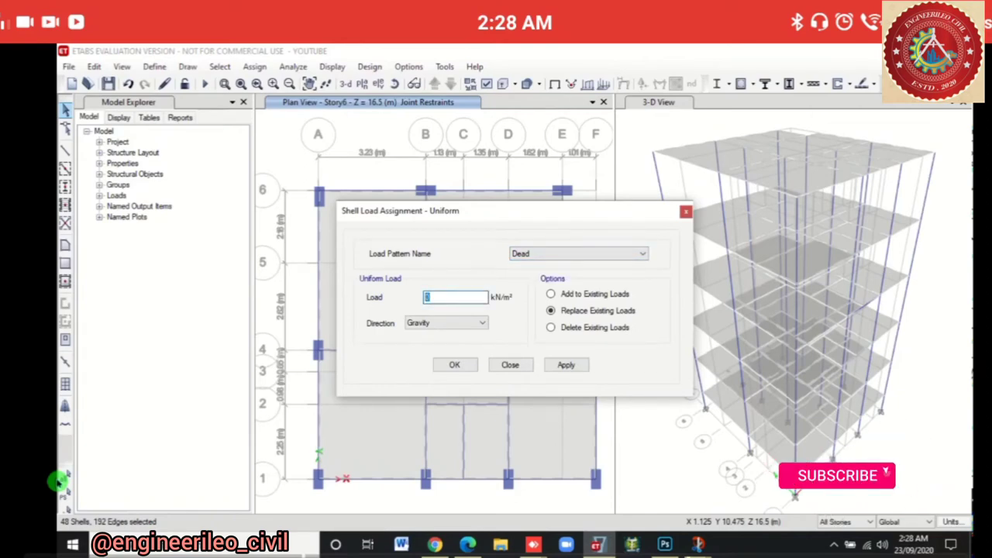
text(1)
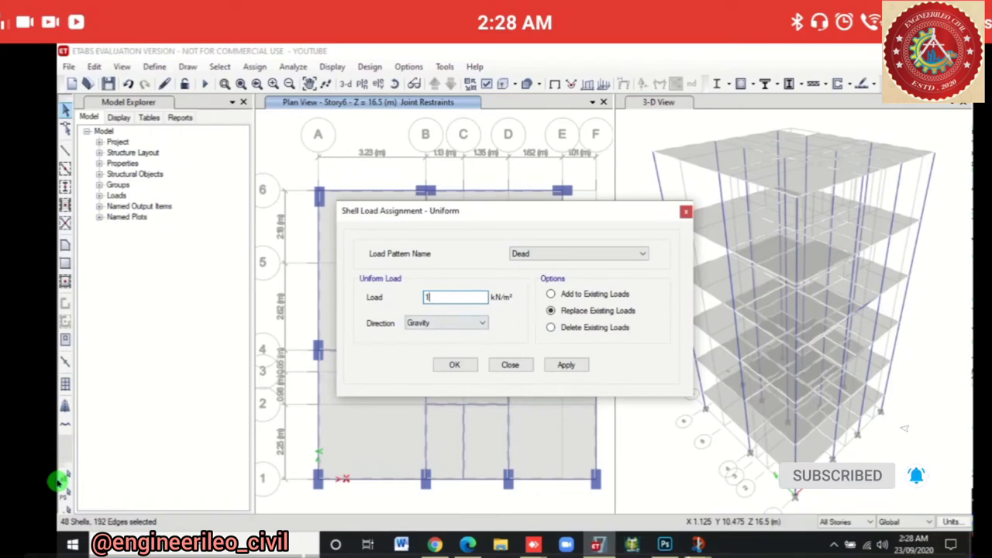
key(Tab)
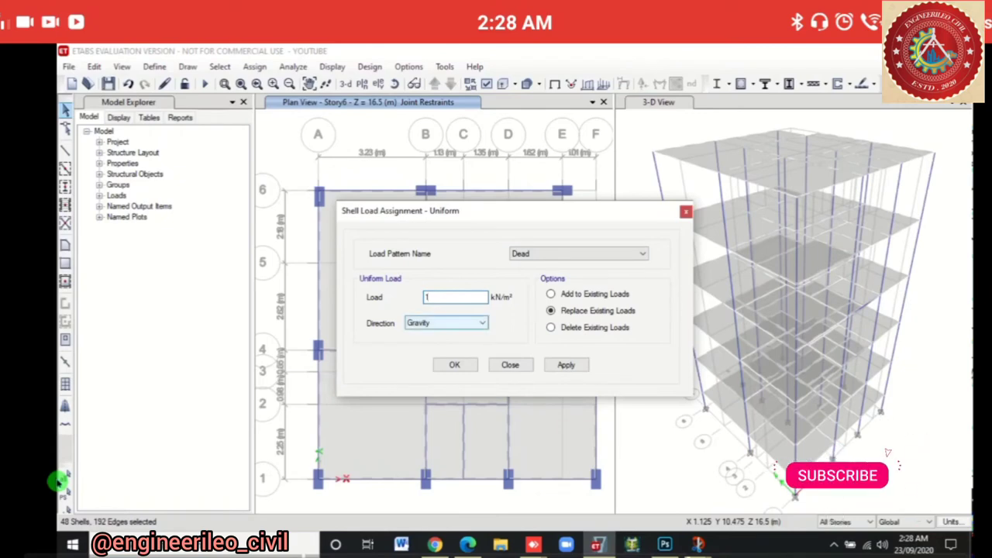
key(alt+Down)
key(Return)
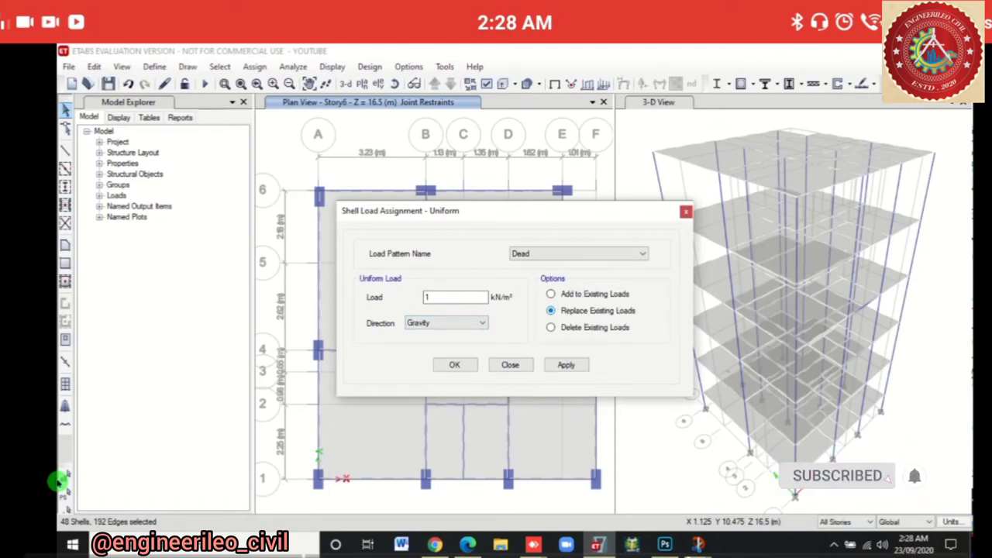
click(566, 364)
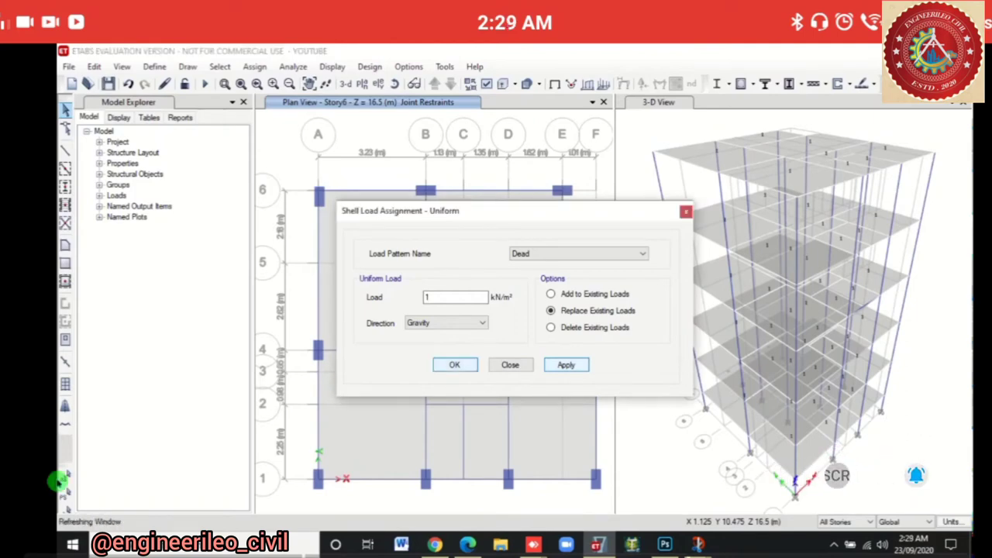
key(Return)
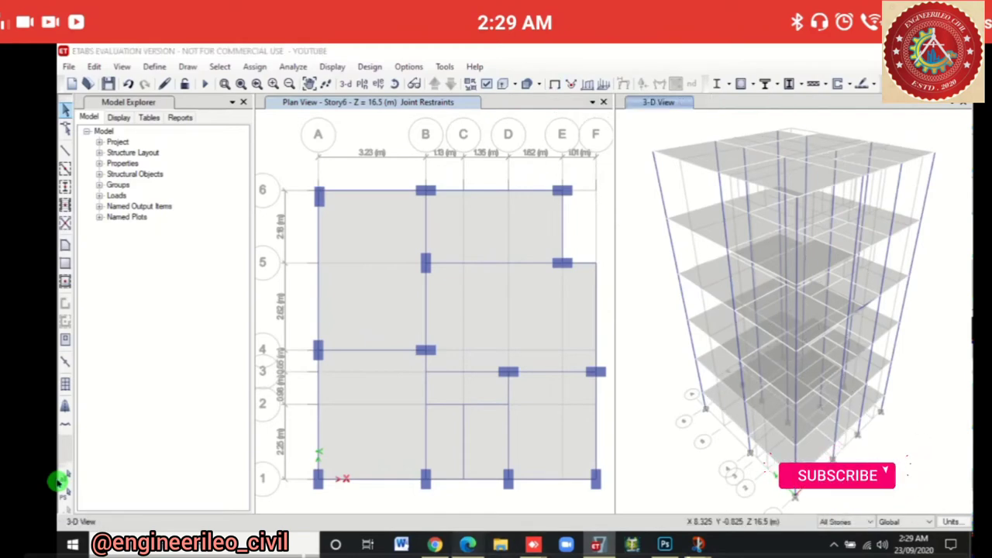
Switch to the load calculation PDF in Edge, review the wall load and parapet wall load formulas, and return to ETABS
key(alt+Tab)
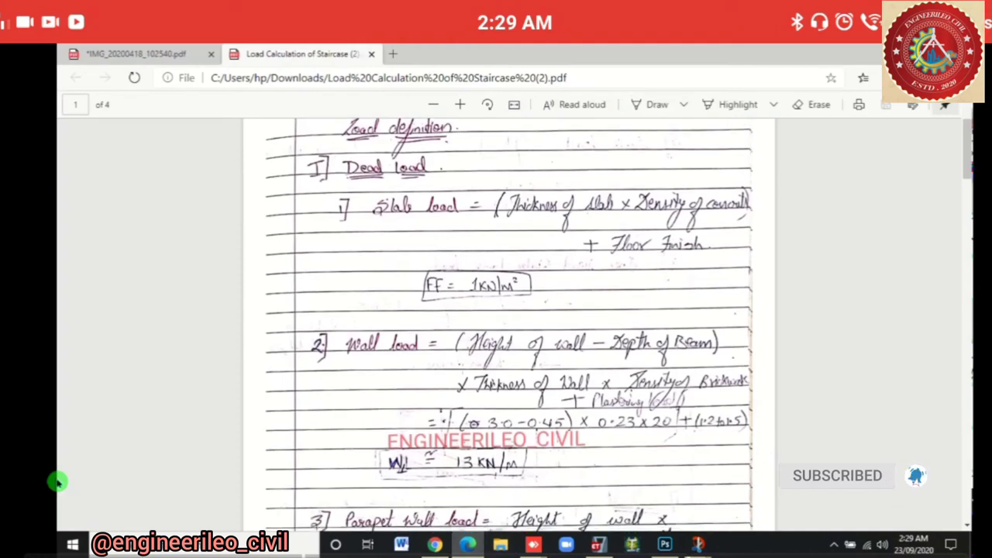
scroll(888, 418, down, 1)
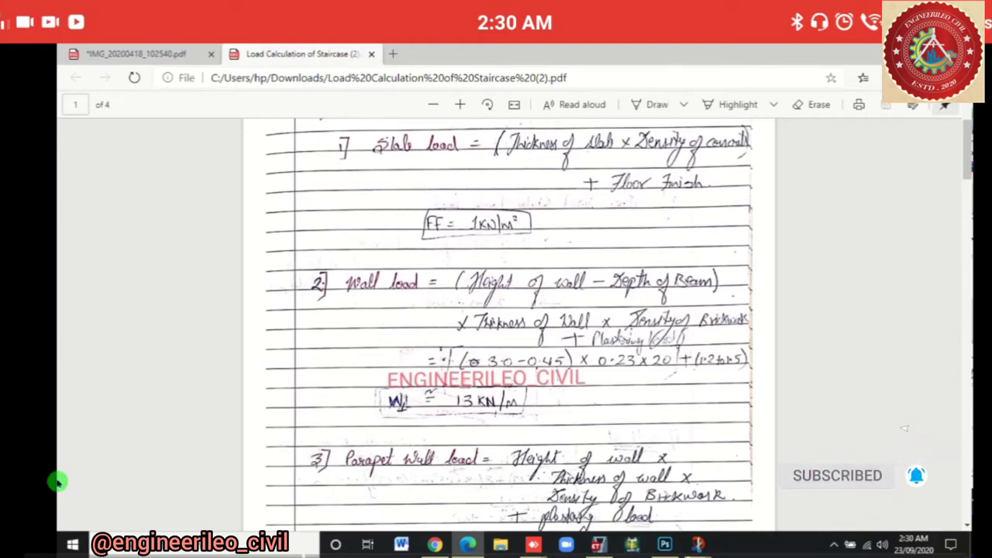
mouse_move(600, 544)
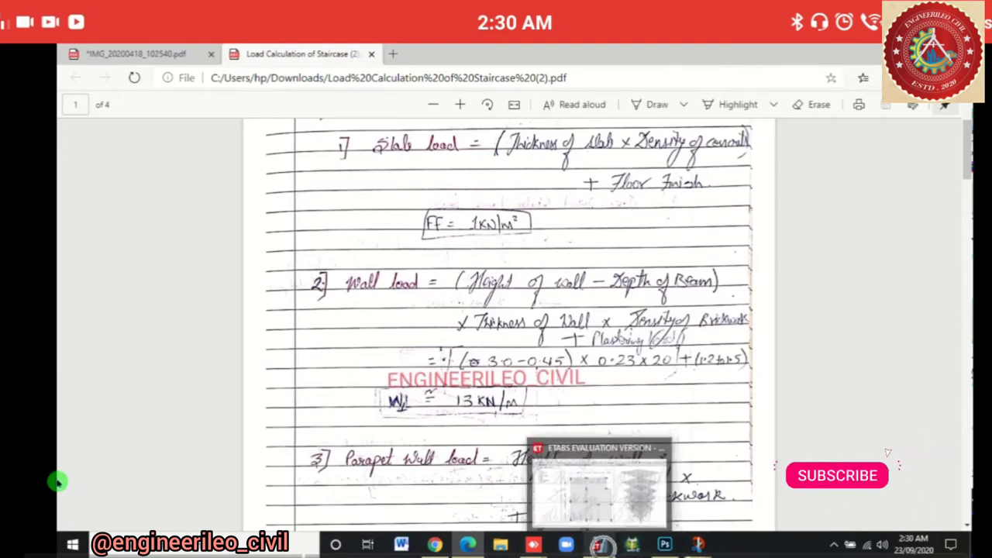
click(599, 480)
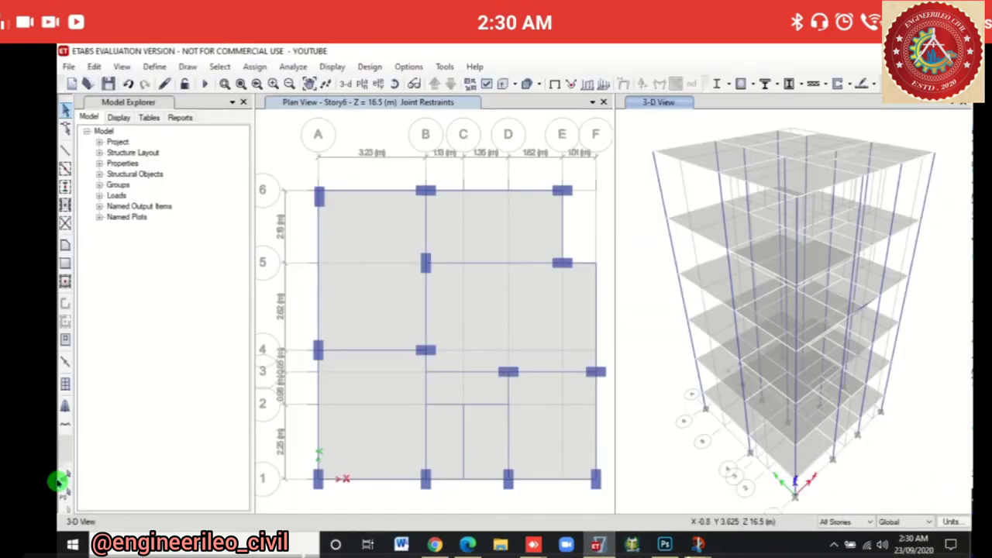
Select every beam object in the model by object type Beams
click(219, 66)
mouse_move(240, 82)
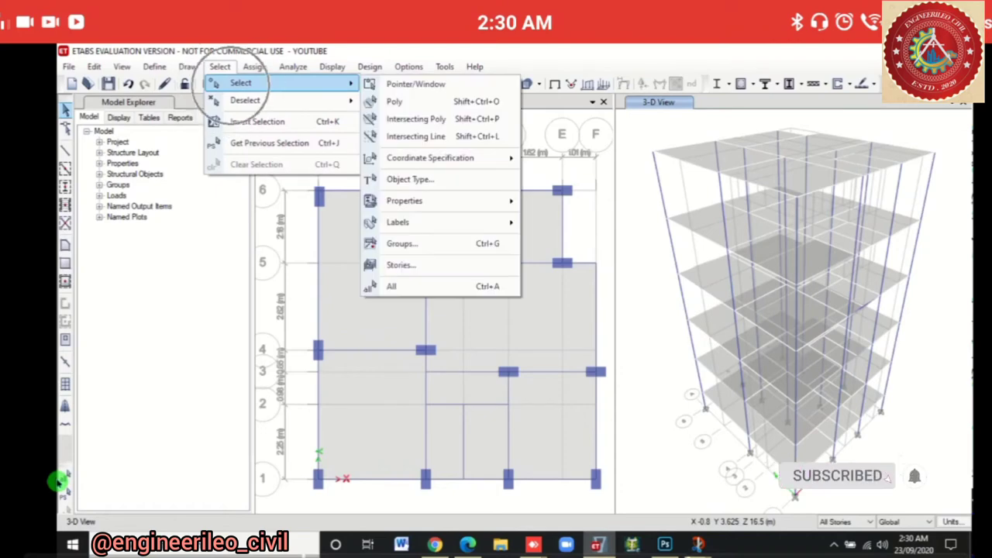
click(410, 179)
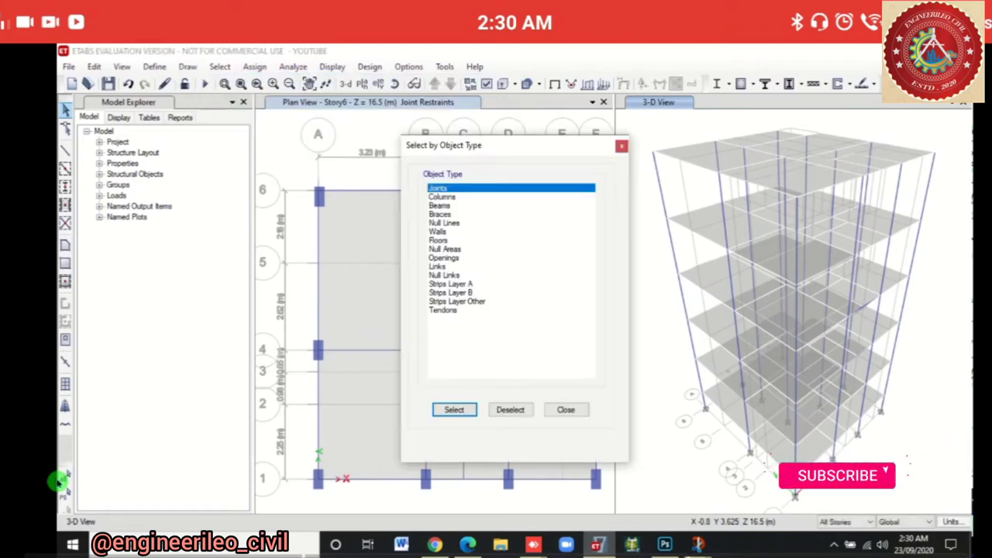
click(439, 206)
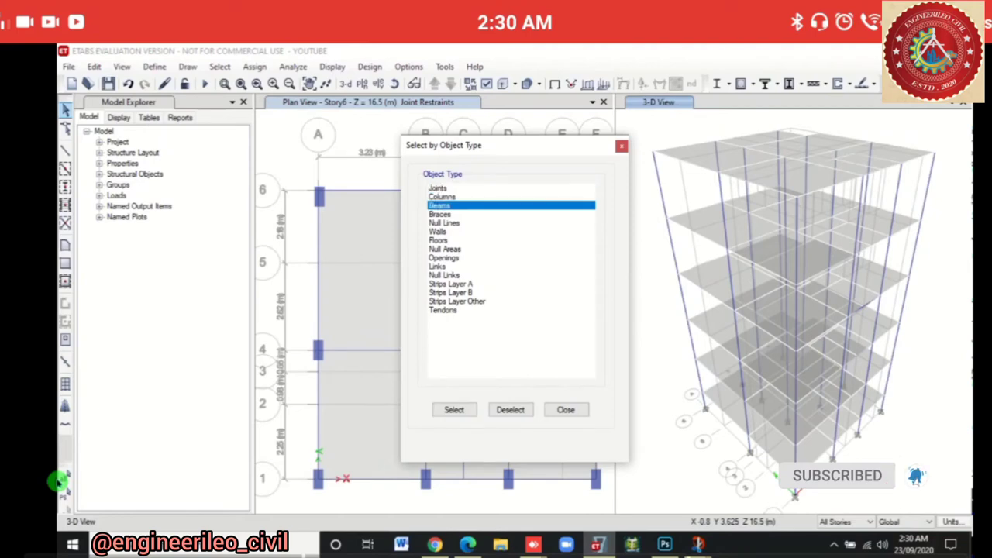
click(454, 410)
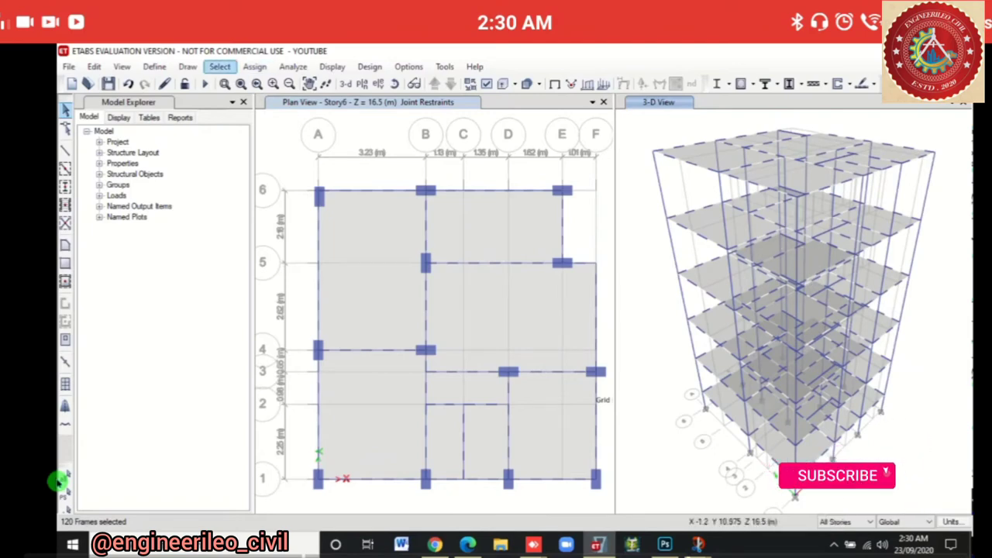
Deselect the objects on Story6, Base and Story1 by stories, keeping the beams of the intermediate stories selected
click(219, 66)
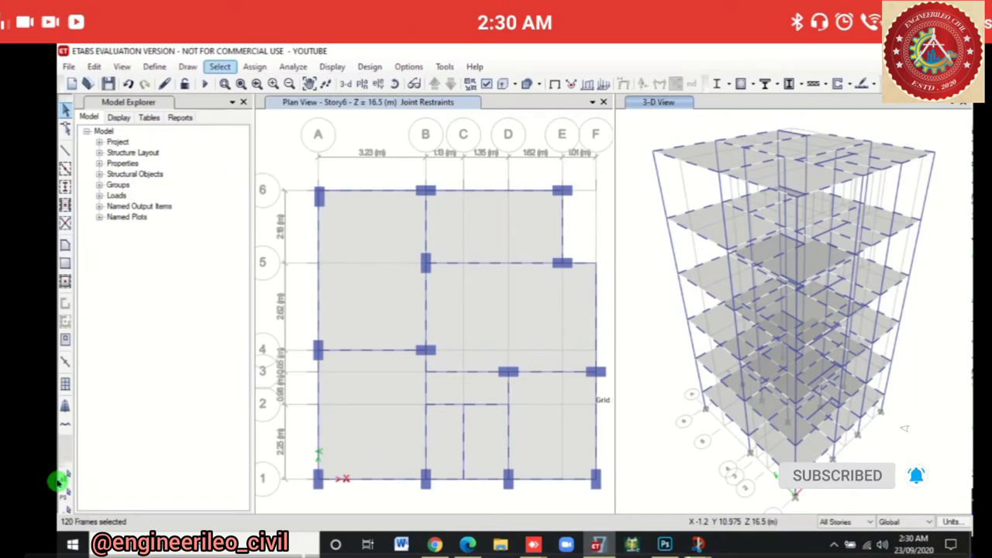
mouse_move(245, 100)
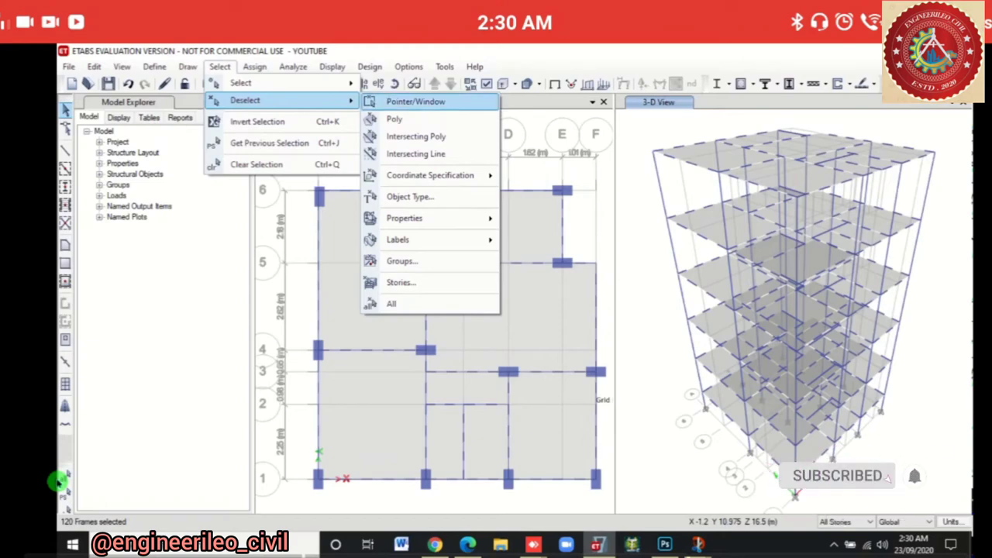
mouse_move(419, 240)
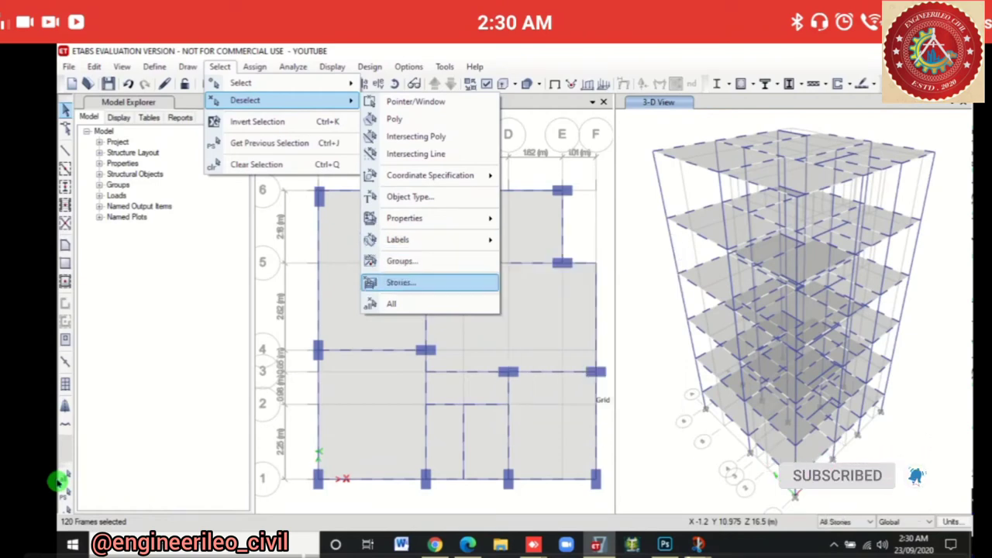
click(427, 281)
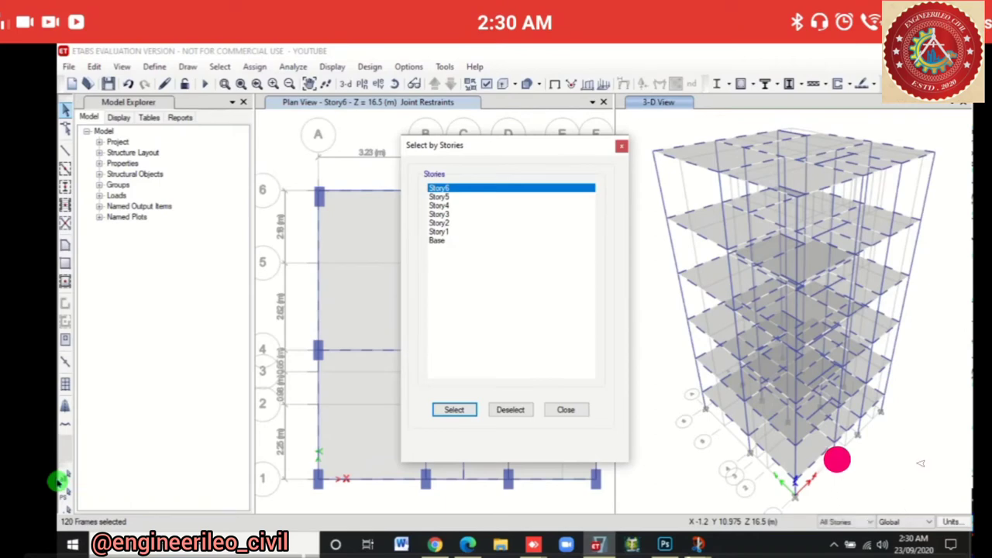
click(510, 409)
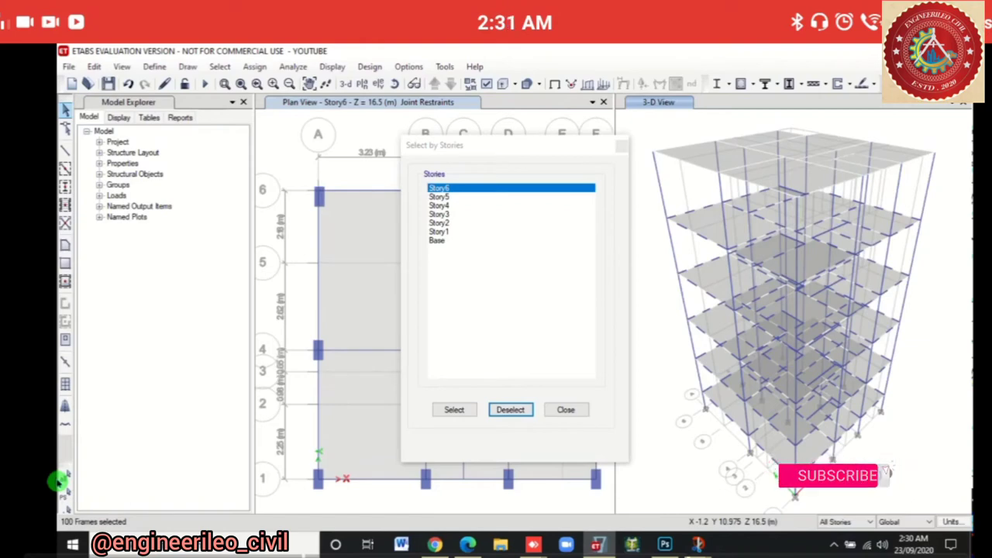
click(437, 241)
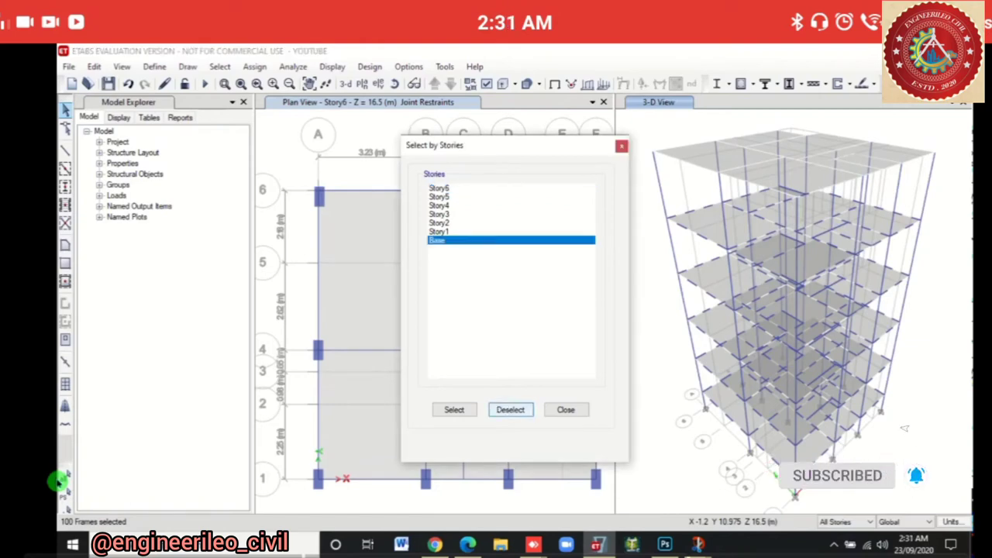
click(510, 410)
click(510, 410)
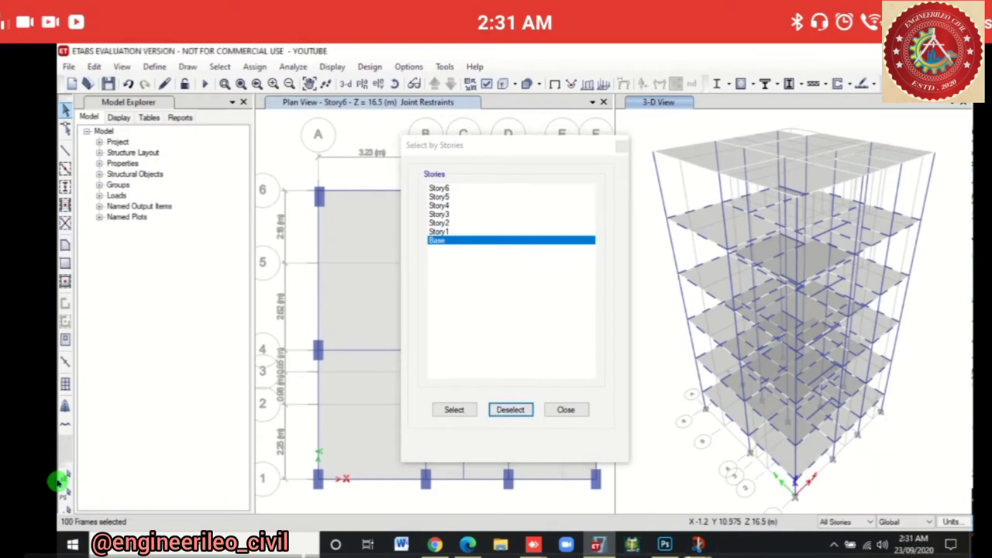
click(439, 232)
click(510, 410)
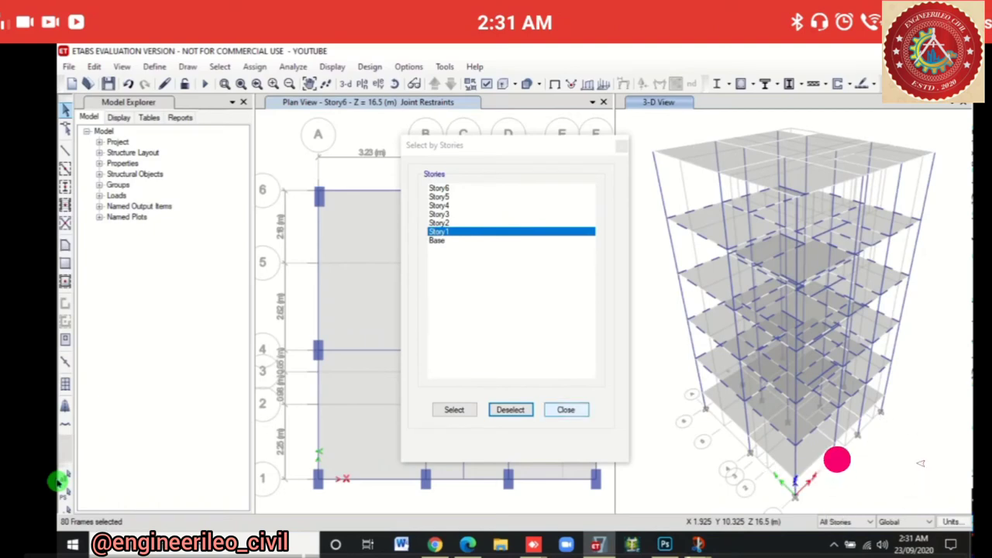
click(568, 409)
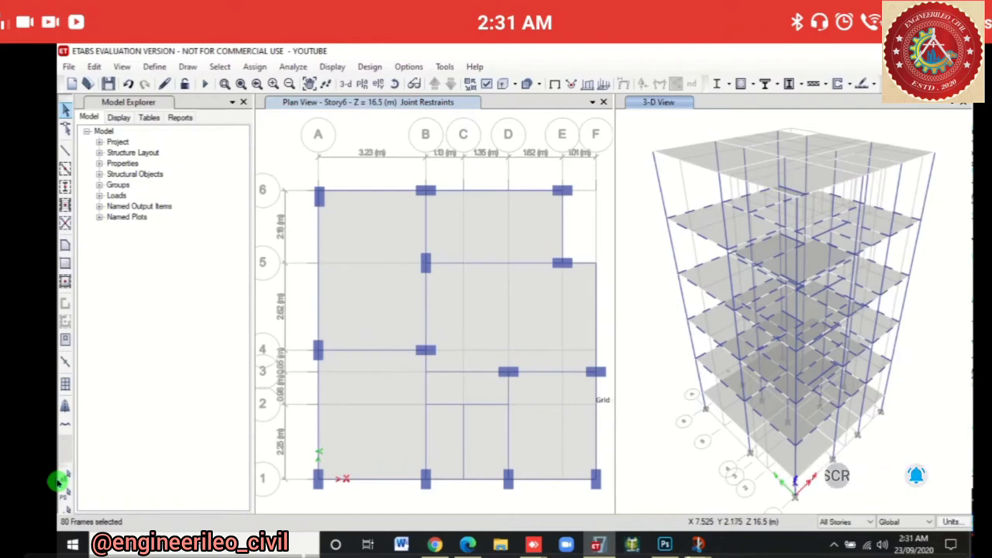
Assign a uniform distributed Dead load of 13 kN/m in the Gravity direction to the selected beams, and restore the undeformed shape view
click(254, 66)
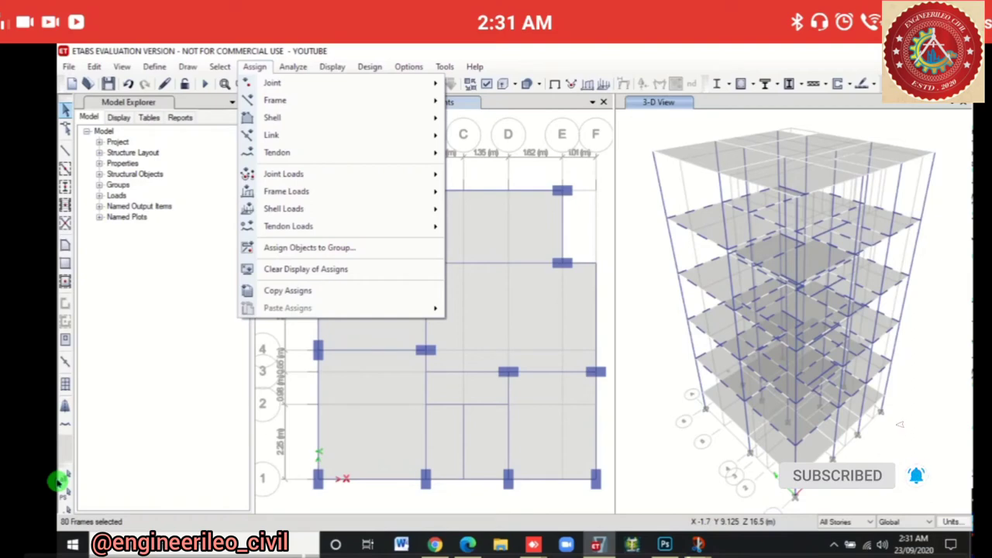
mouse_move(310, 192)
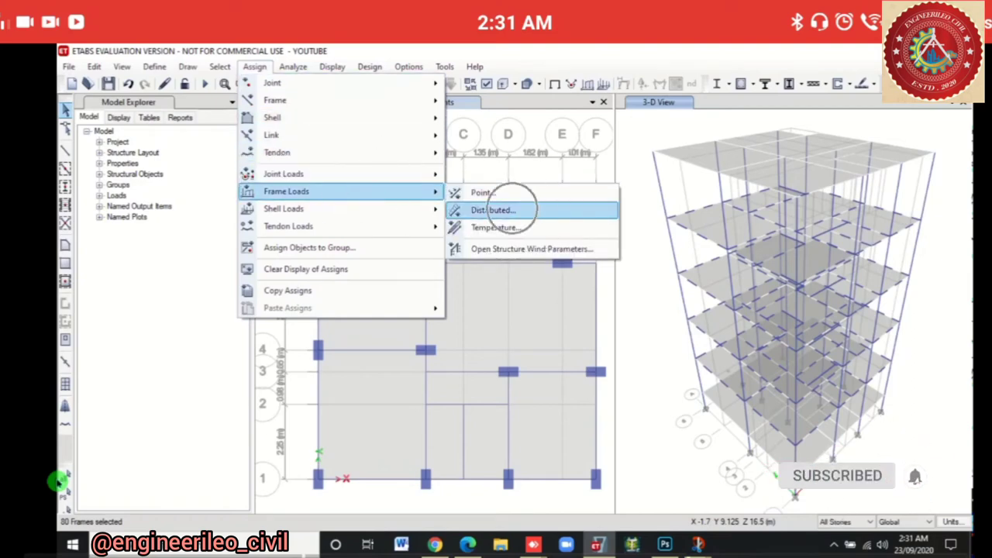
click(493, 210)
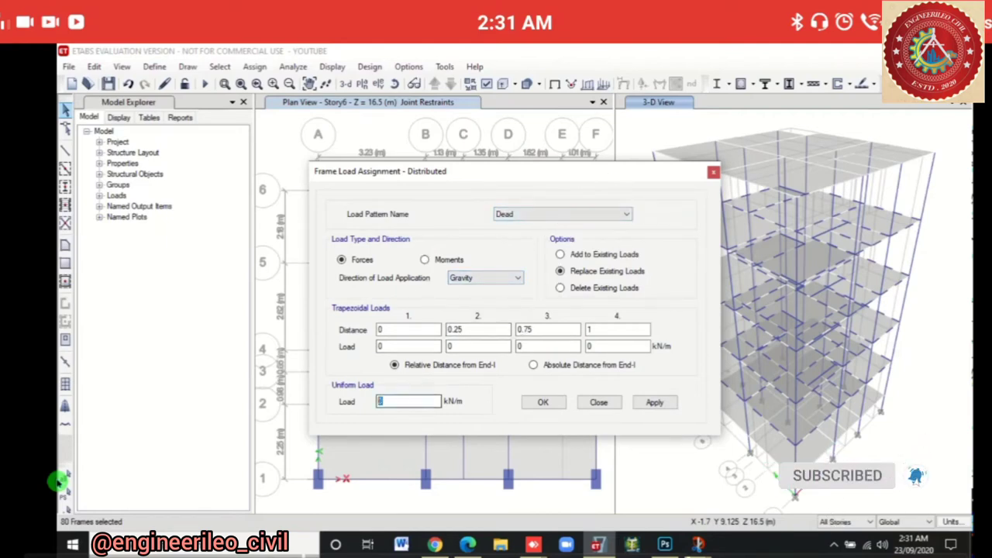
text(13)
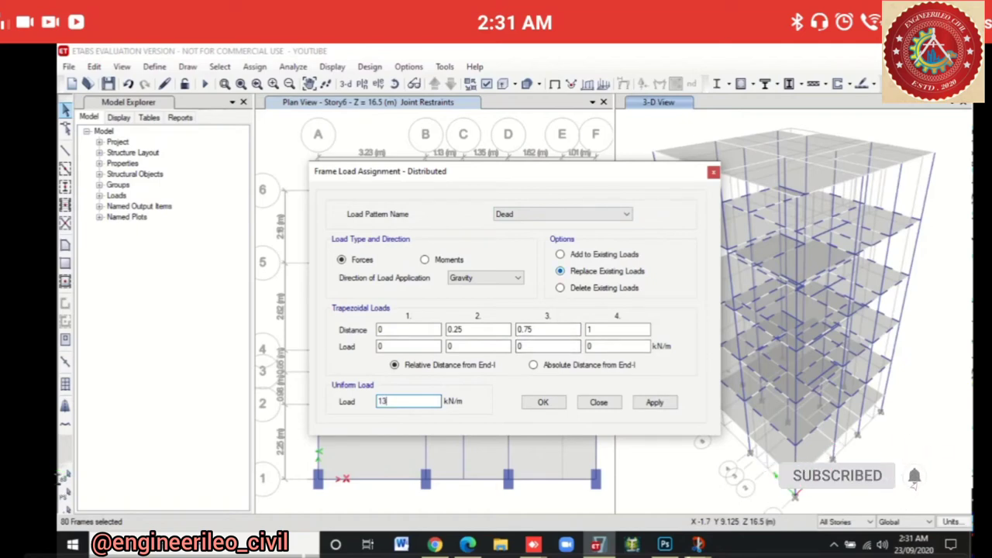
click(655, 402)
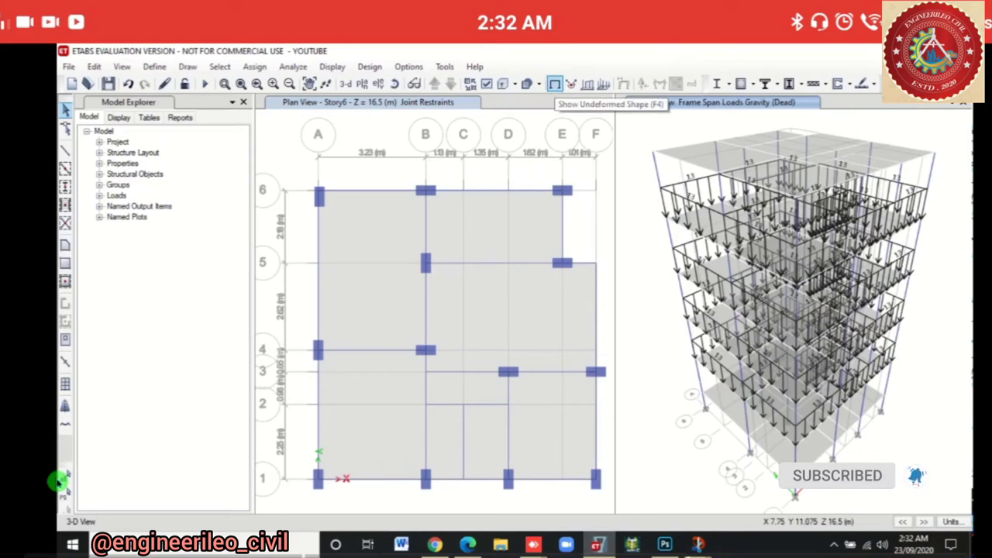
click(555, 83)
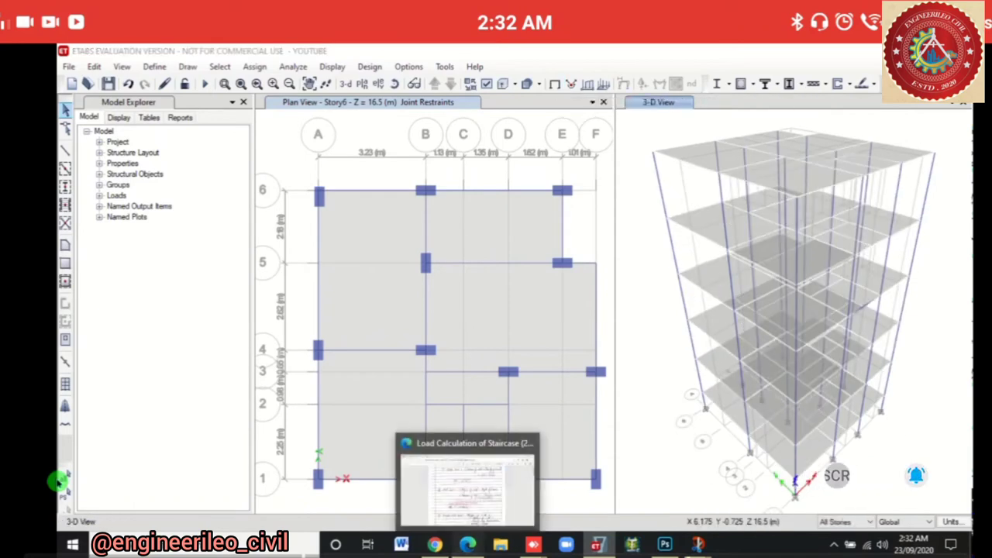
Switch to the load calculation PDF in Edge, review the parapet wall load calculation, and return to ETABS
click(468, 544)
scroll(509, 326, down, 2)
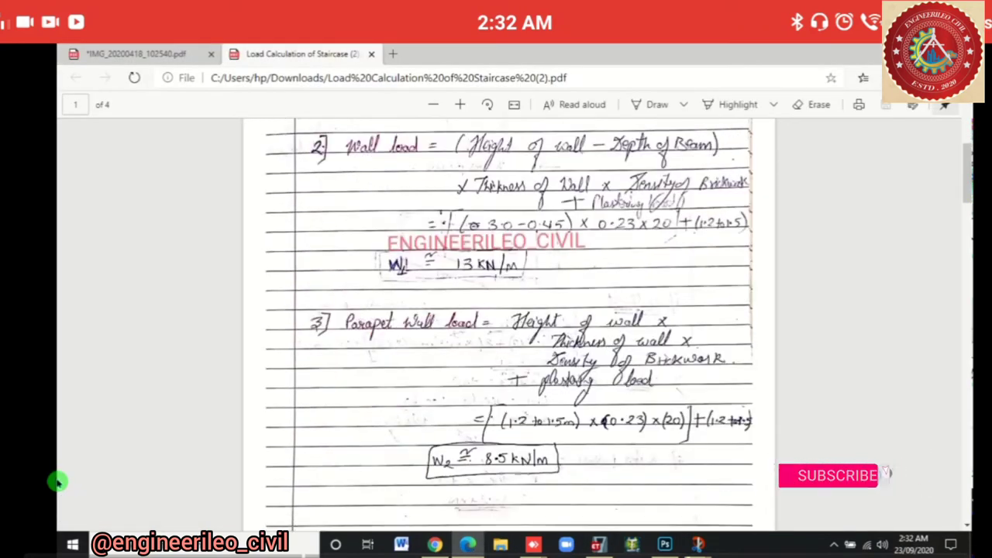
scroll(57, 482, down, 1)
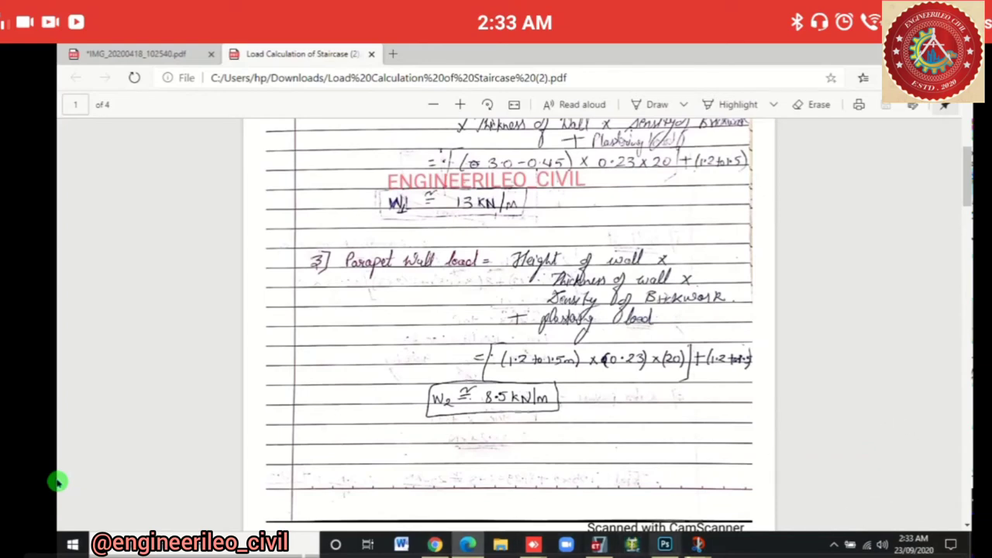
click(599, 544)
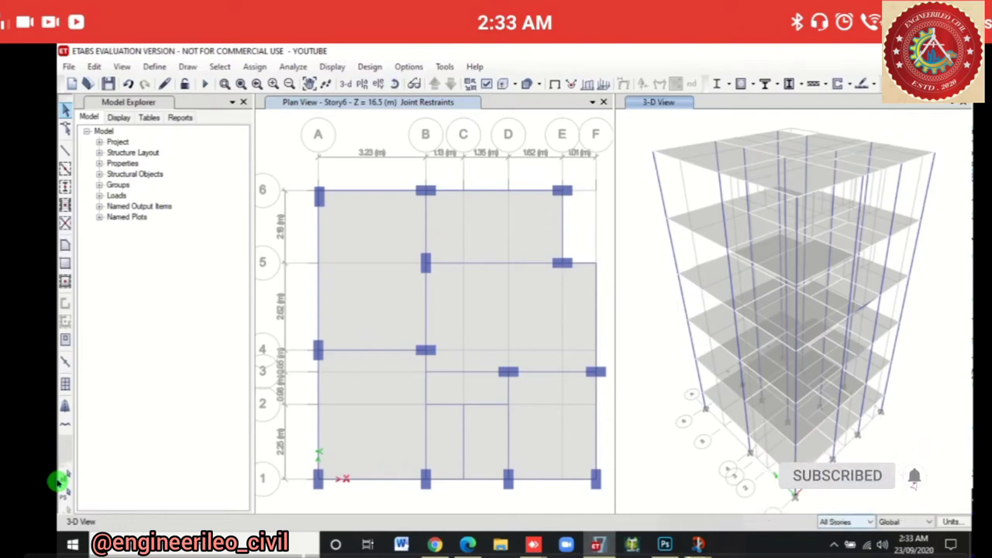
Change the story scope for drawing and selection from All Stories to One Story
click(845, 522)
click(841, 532)
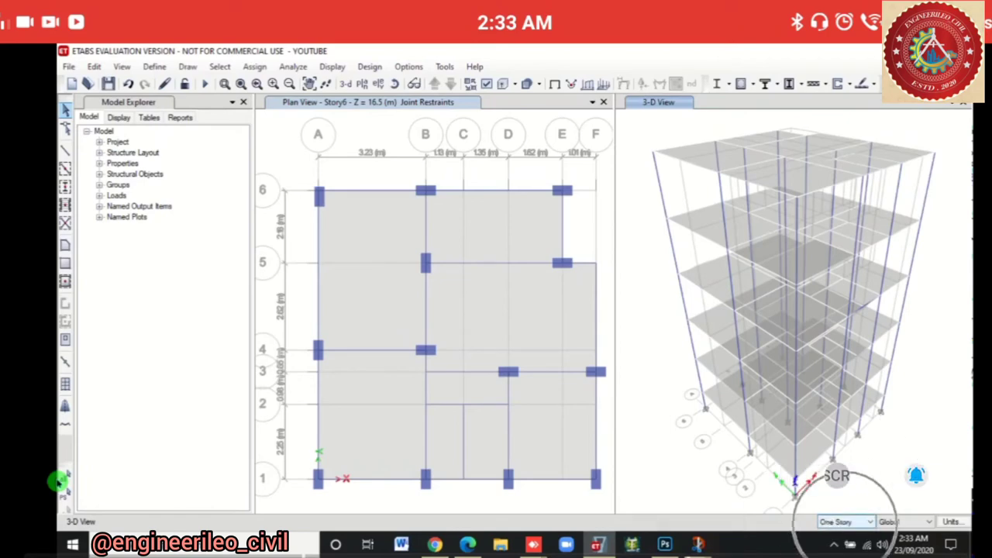
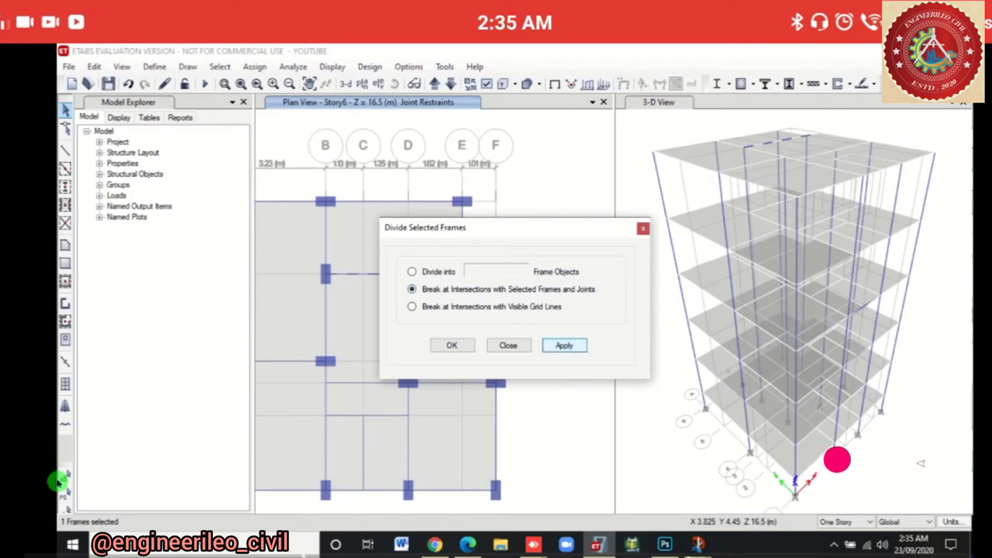
Divide the selected Story6 beam at intersections with selected frames and joints, and check the split at the column on grid E
click(564, 346)
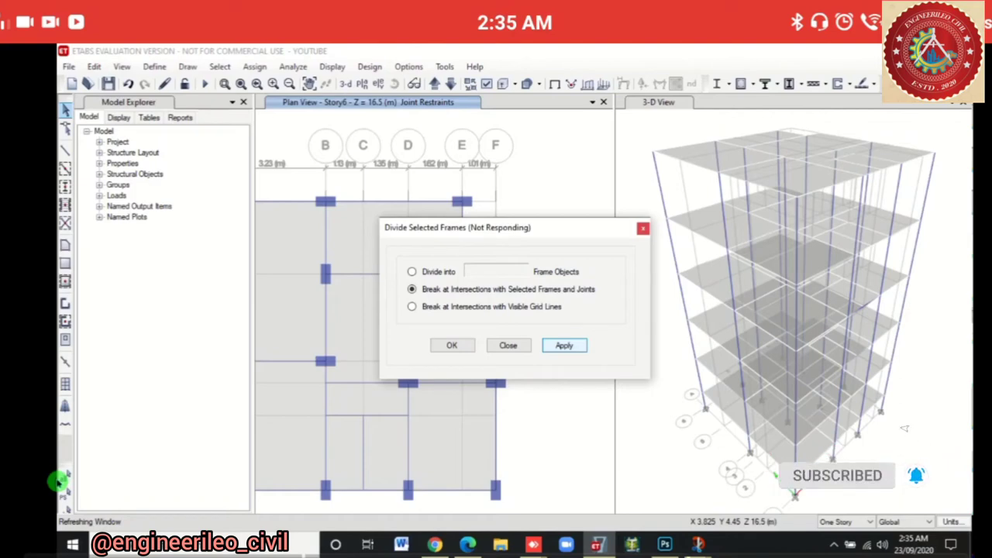
drag(518, 227, 692, 233)
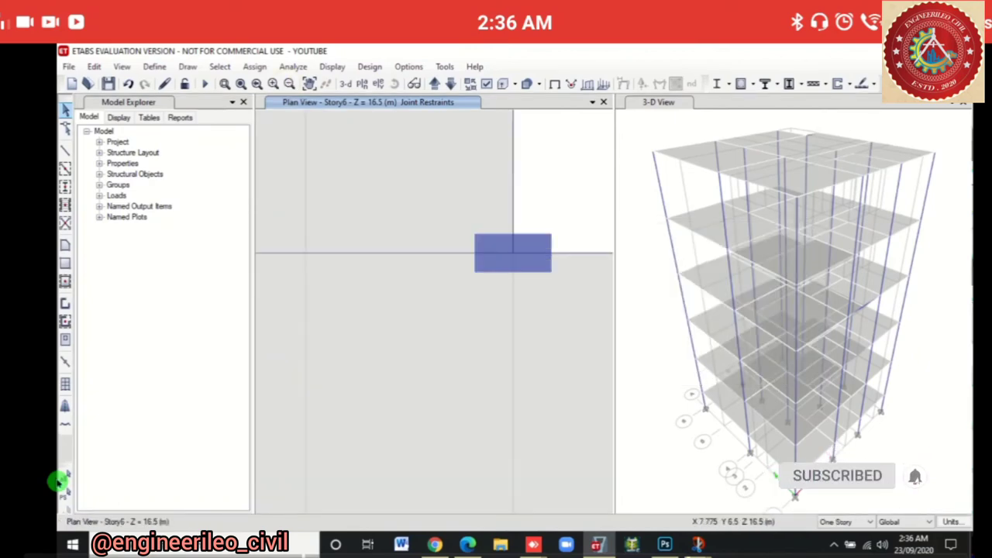
click(573, 253)
click(58, 483)
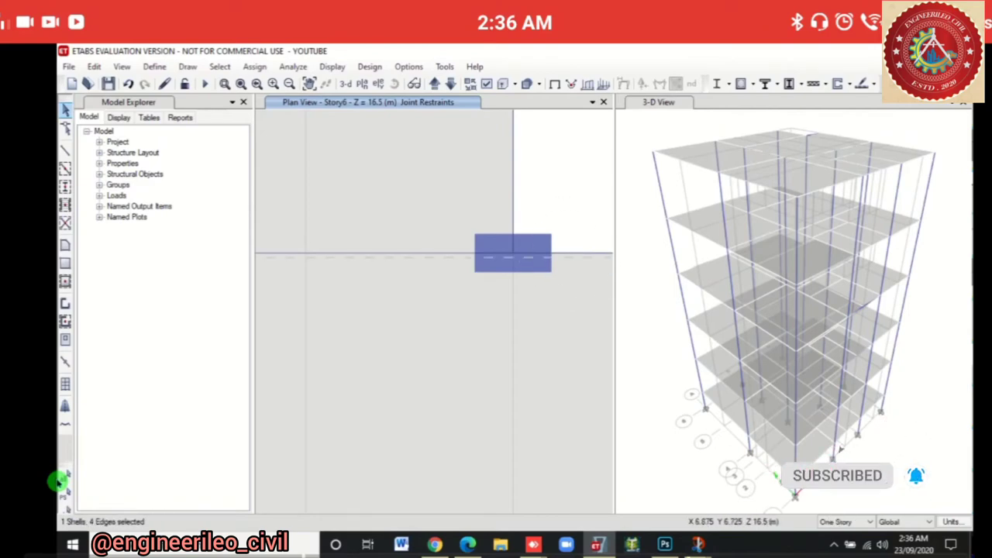
click(434, 256)
click(403, 253)
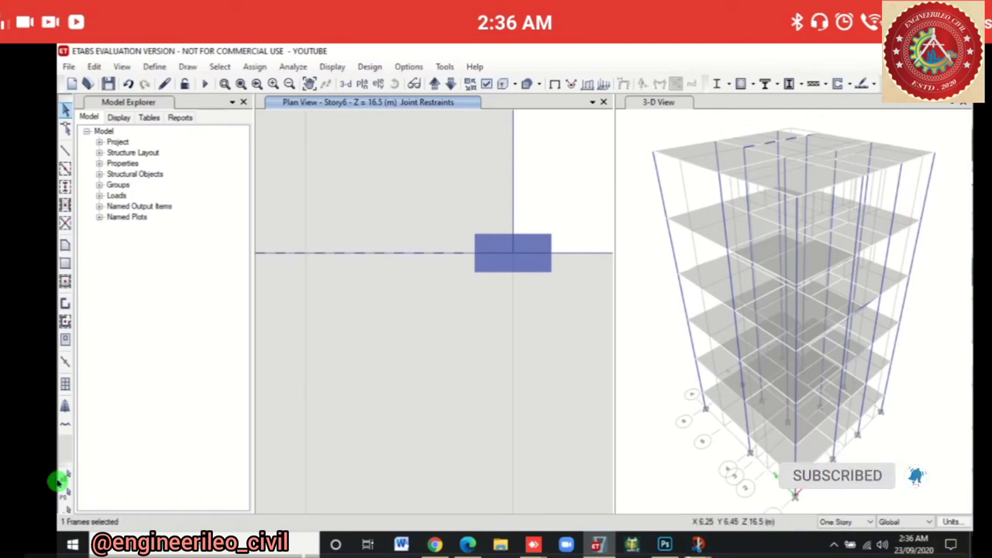
click(397, 253)
Select the outer perimeter beams of Story6, including the short segment between grids E and F, leaving out the staircase bay
click(574, 253)
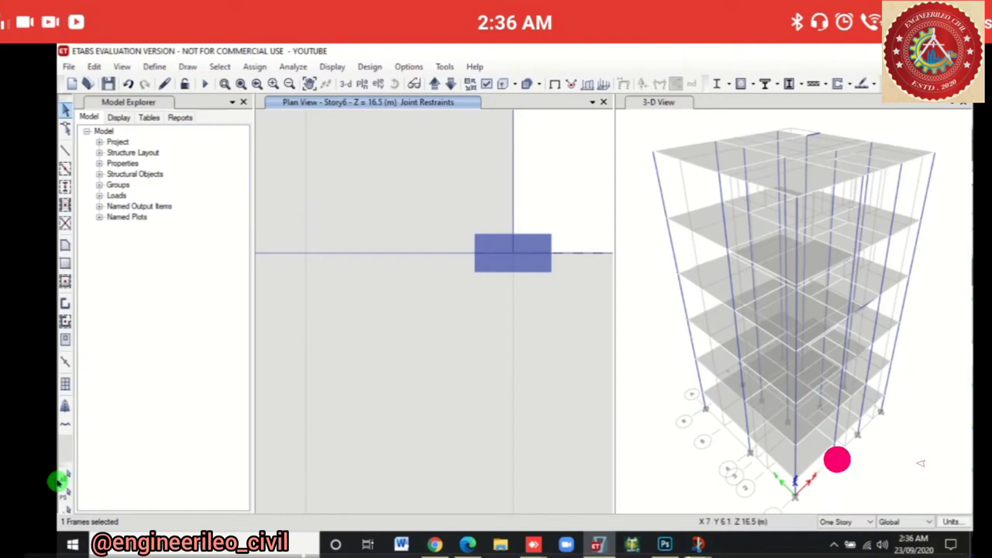
scroll(470, 306, down, 6)
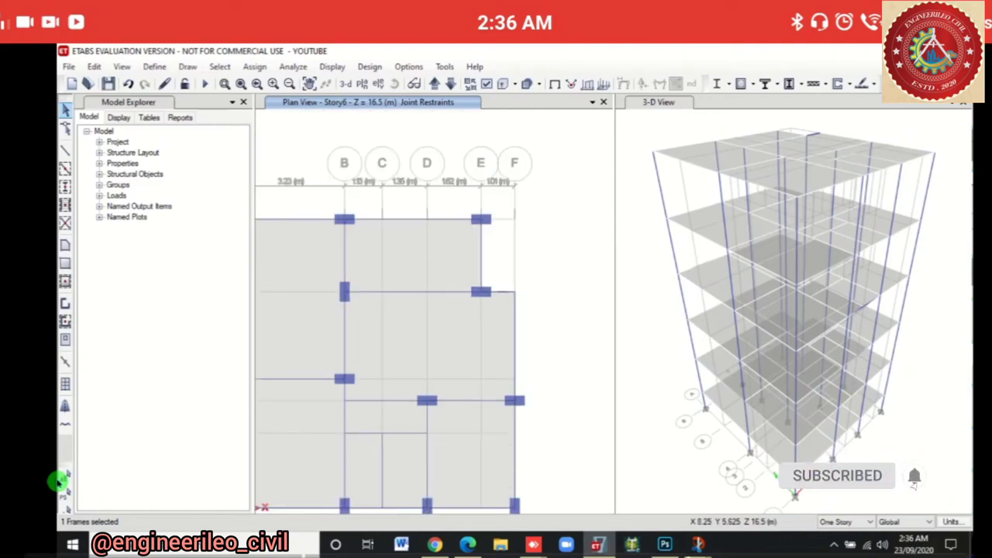
middle_drag(483, 350, 529, 265)
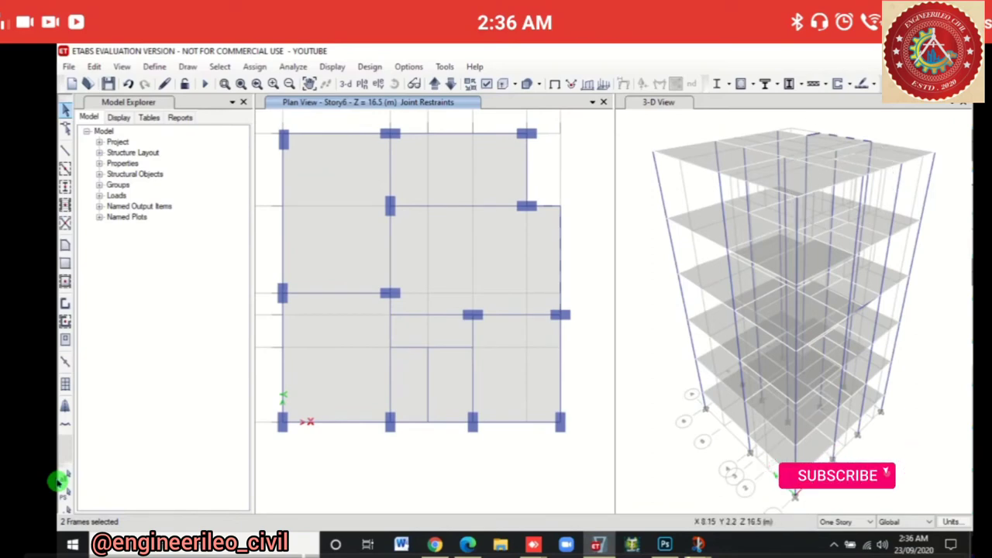
key(ctrl)
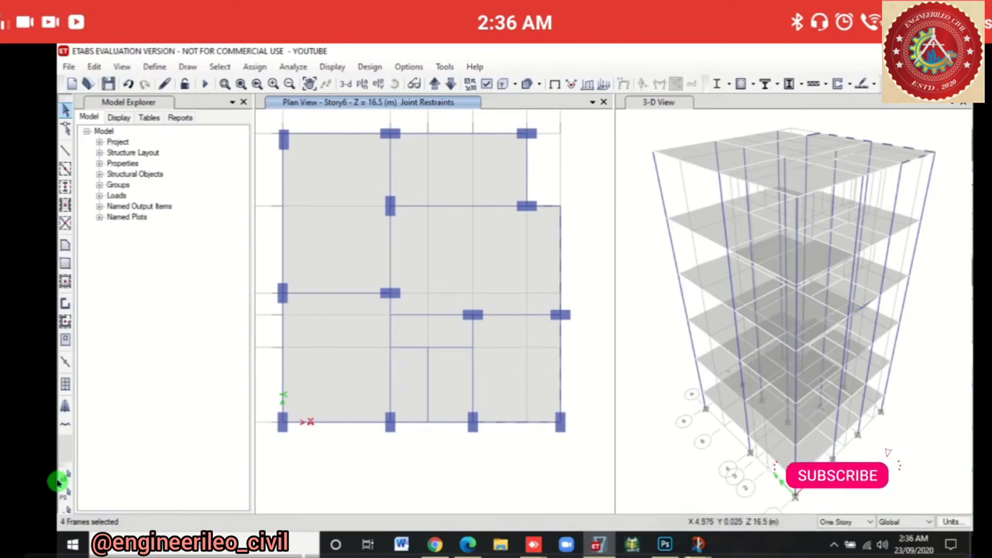
click(431, 422)
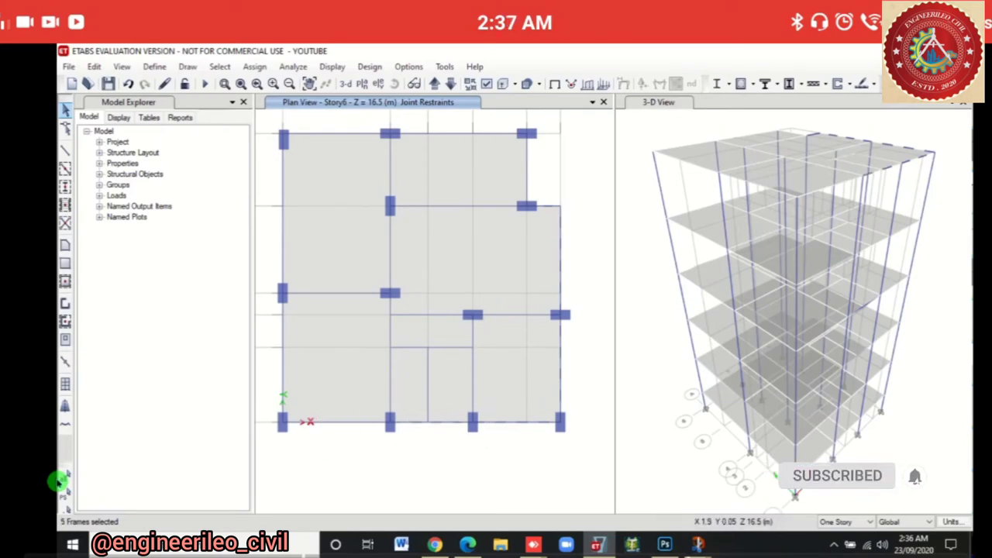
click(283, 370)
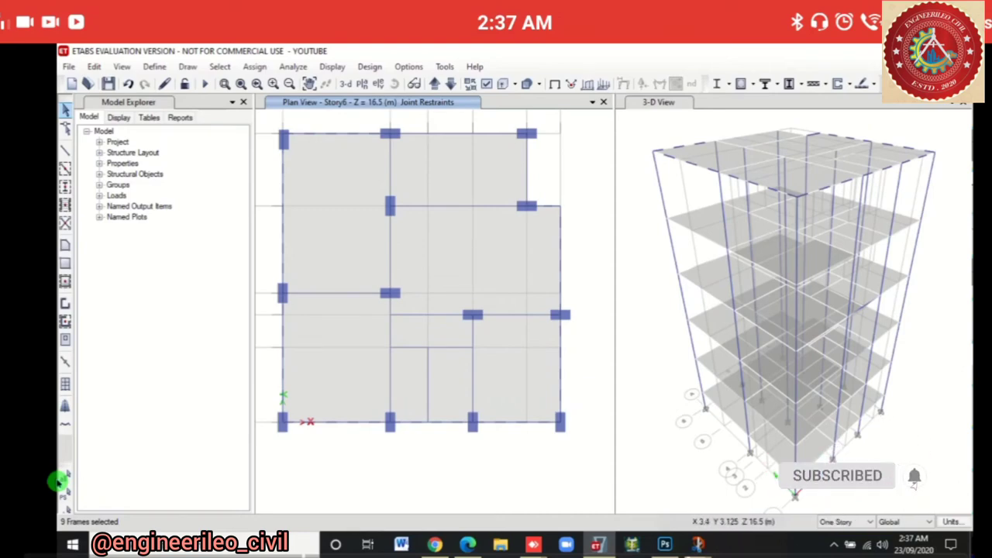
Assign a uniform distributed Dead load of 8 kN/m in the Gravity direction to the selected Story6 beams, replacing existing loads
click(255, 66)
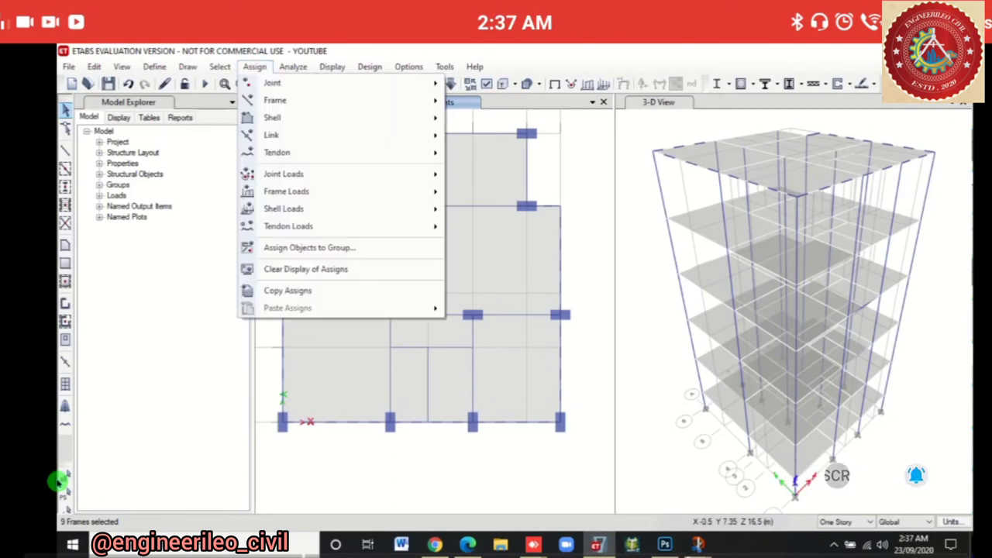
mouse_move(287, 192)
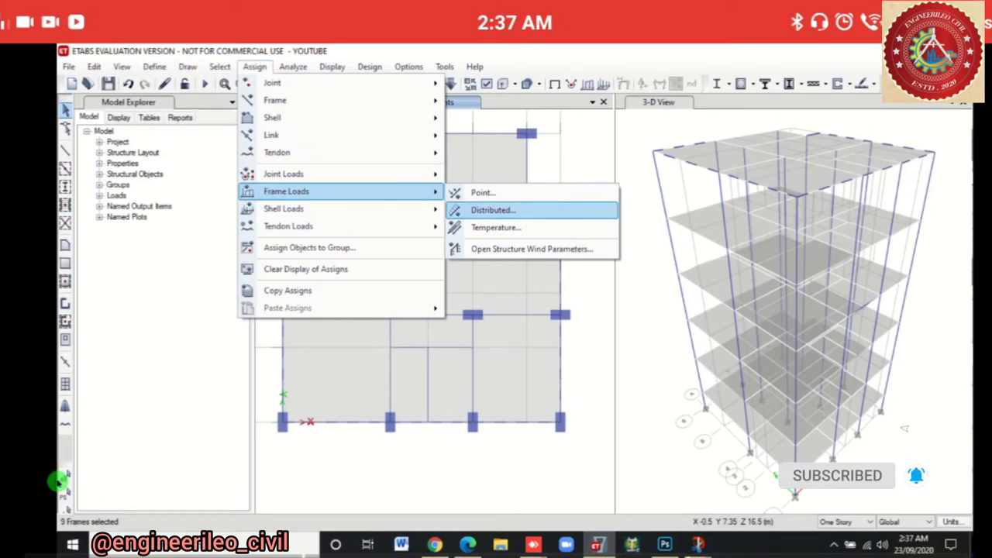
click(493, 210)
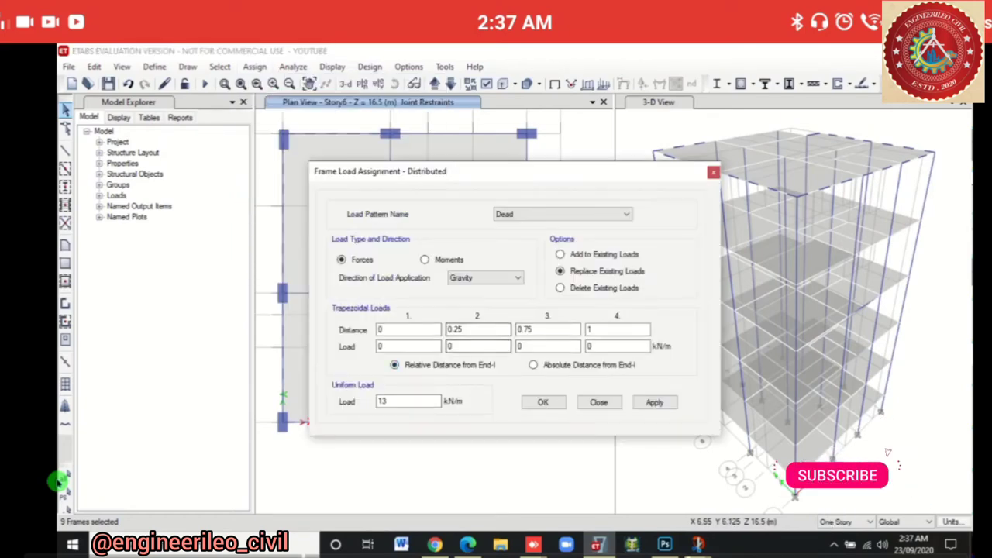
double_click(388, 401)
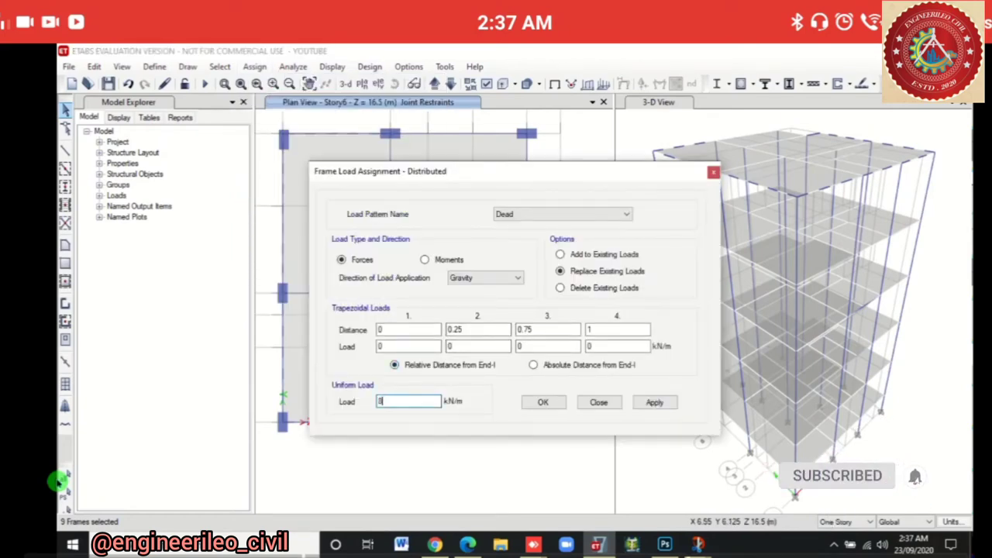
text(8)
key(shift+Tab)
key(shift+Tab)
key(shift+Tab)
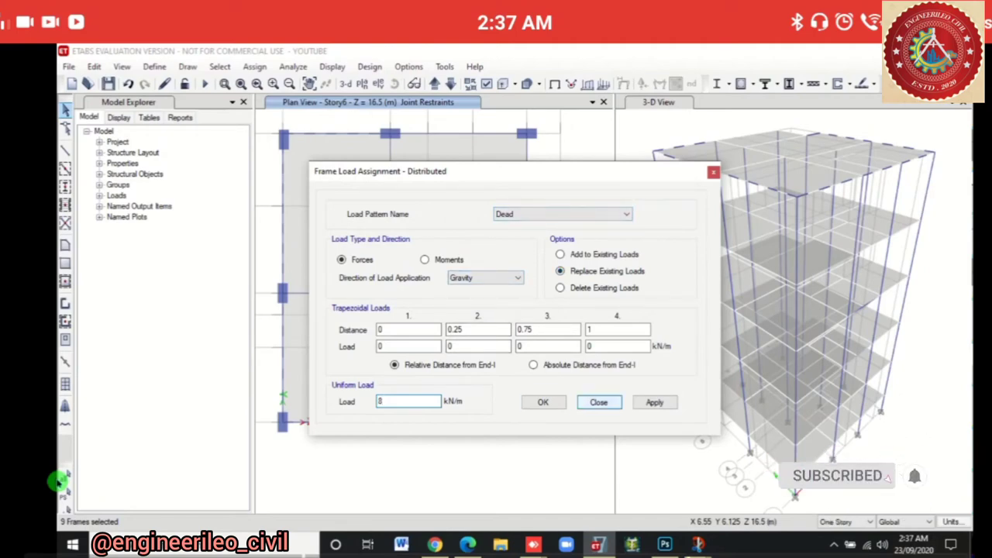
click(655, 403)
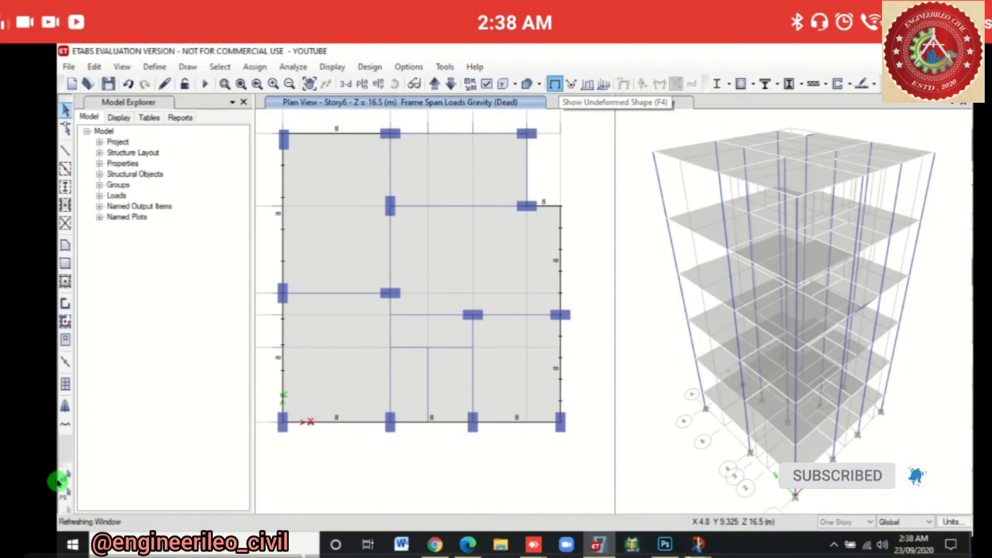
Review the sunk load calculation and the structural plan's sunk areas in the Edge PDFs, and return to ETABS
key(alt+Tab)
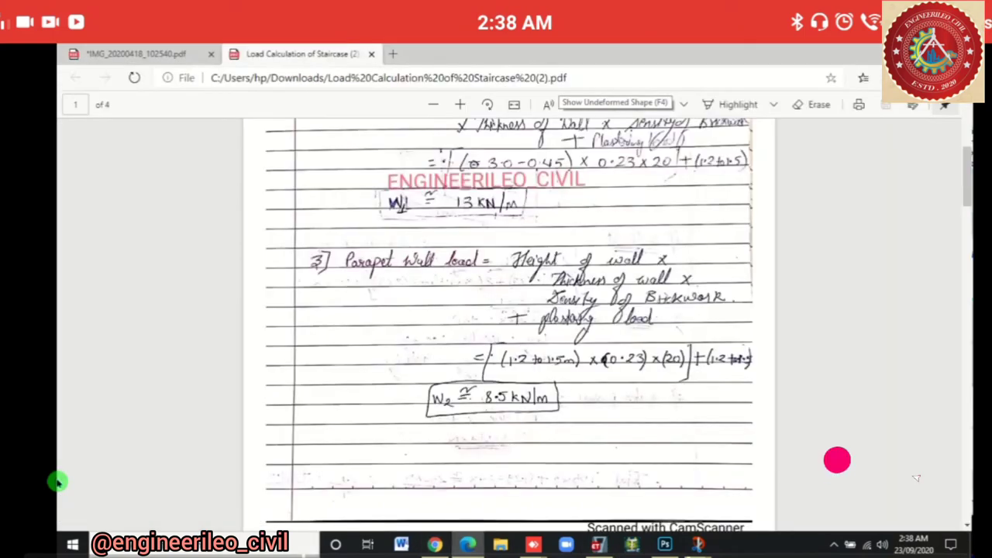
scroll(58, 482, down, 5)
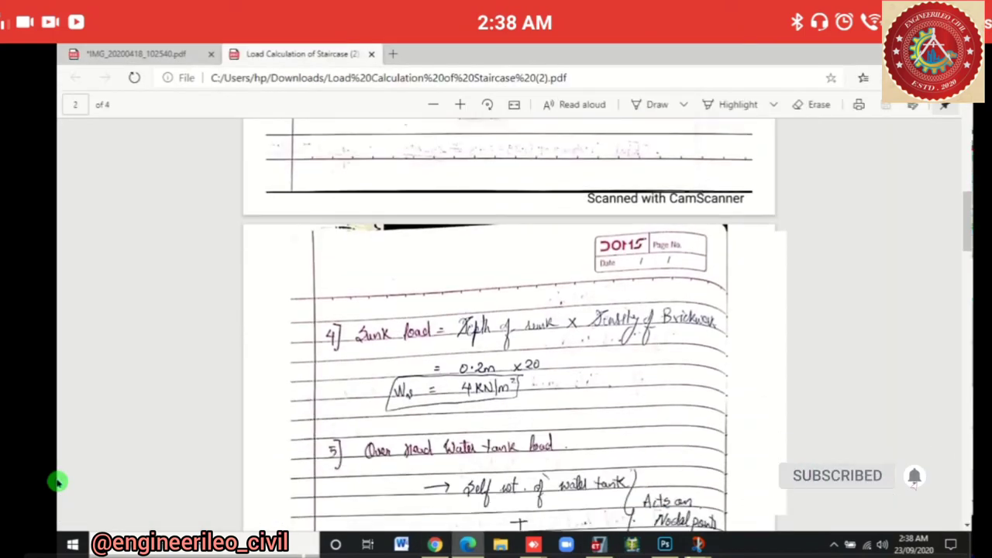
scroll(58, 482, down, 1)
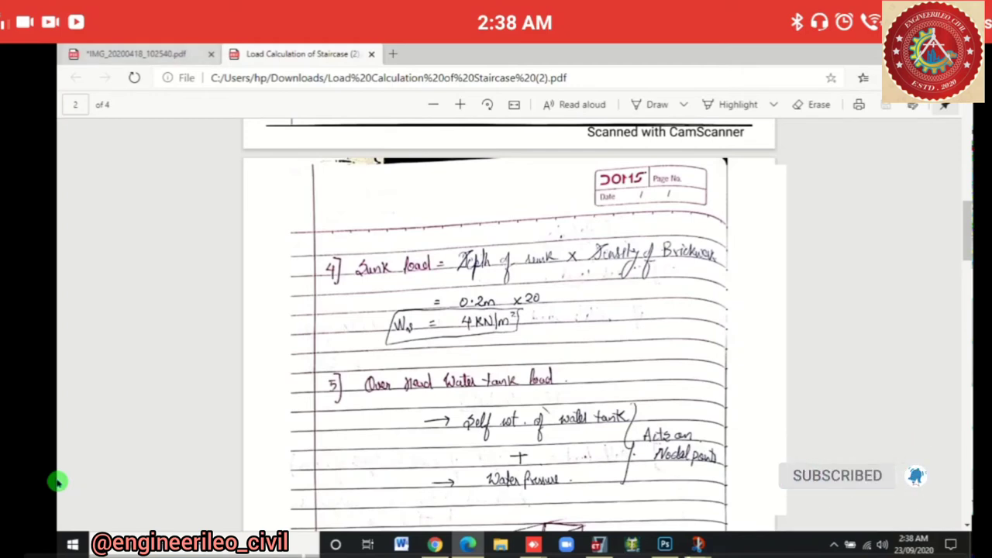
click(138, 54)
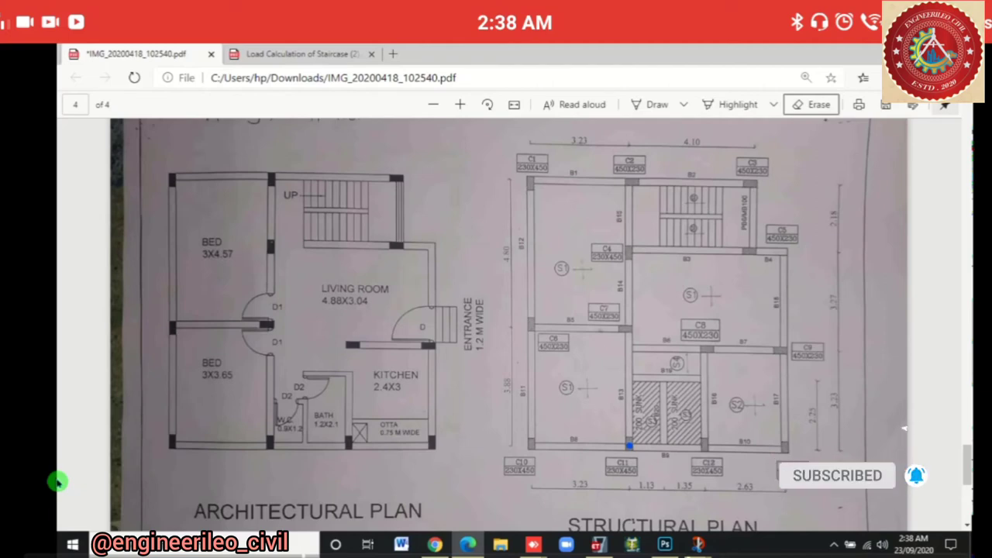
key(ctrl+Tab)
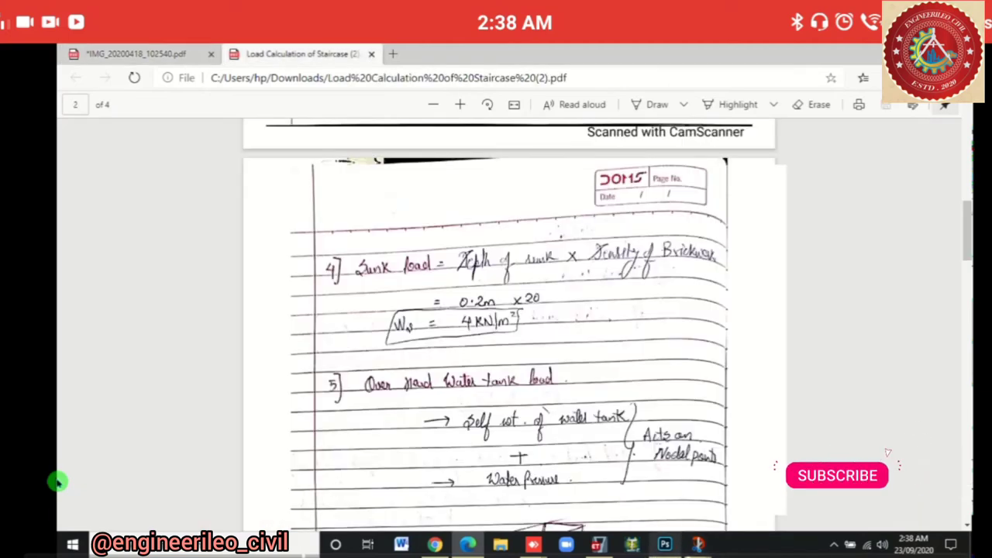
key(alt+Tab)
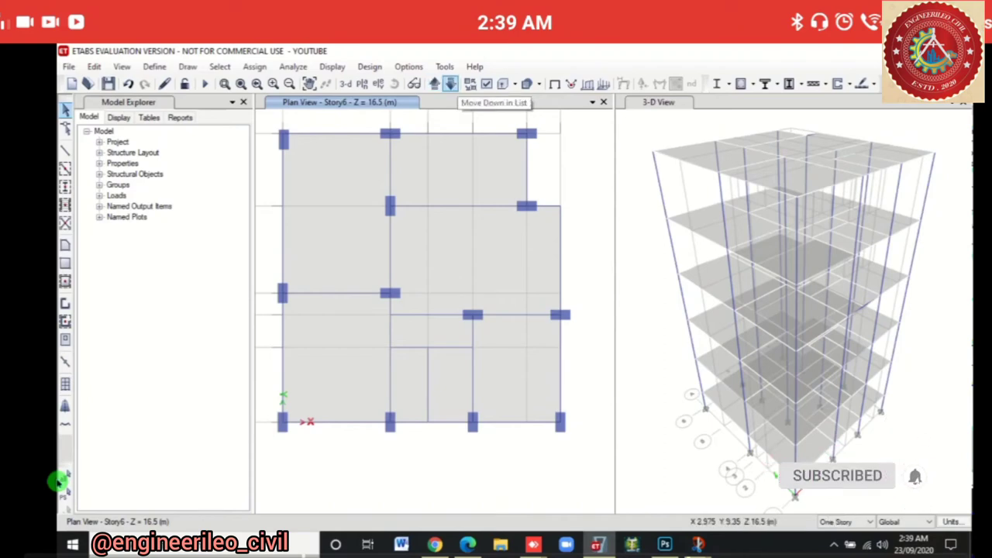
Select the two sunk slab panels between grids B and D on each plan from Story5 down to Story2
click(450, 84)
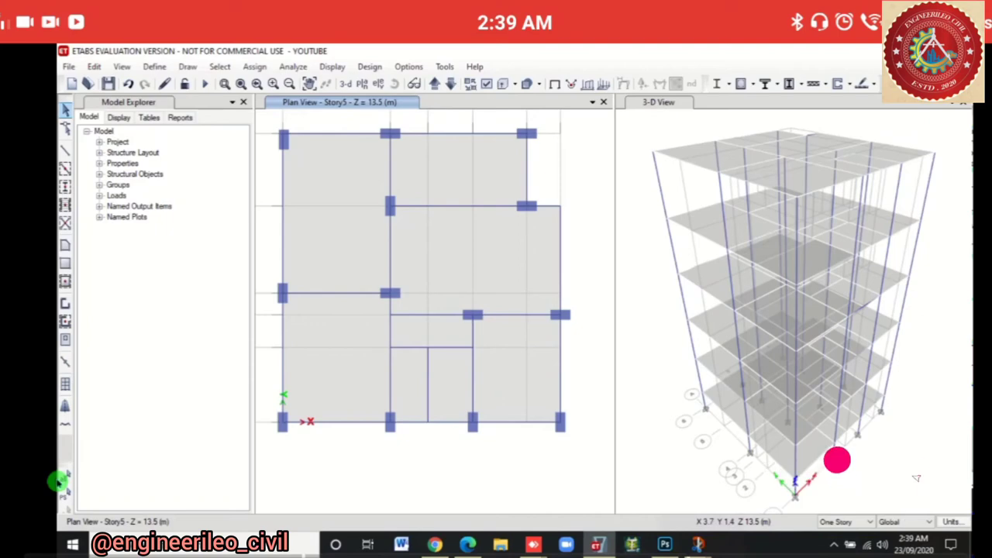
click(884, 461)
click(463, 333)
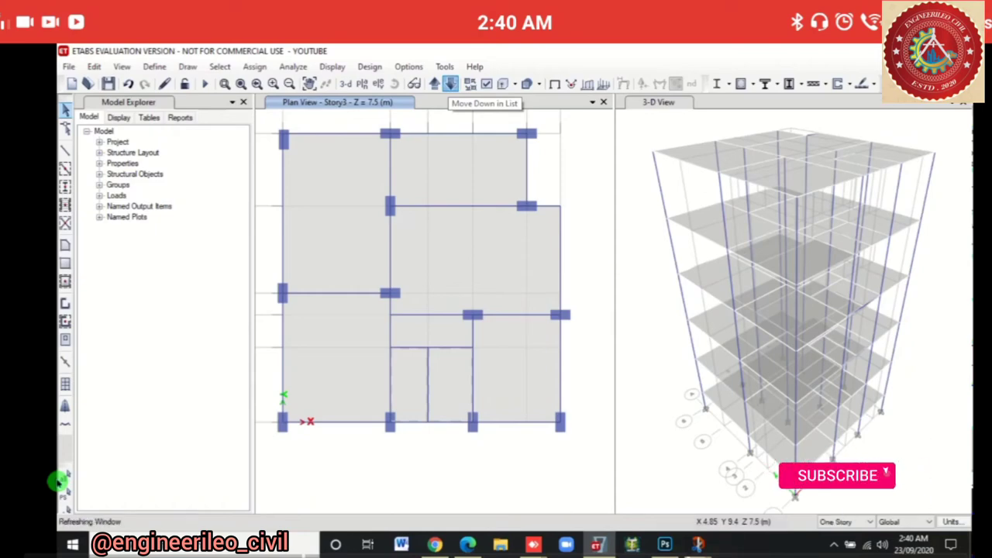
click(451, 84)
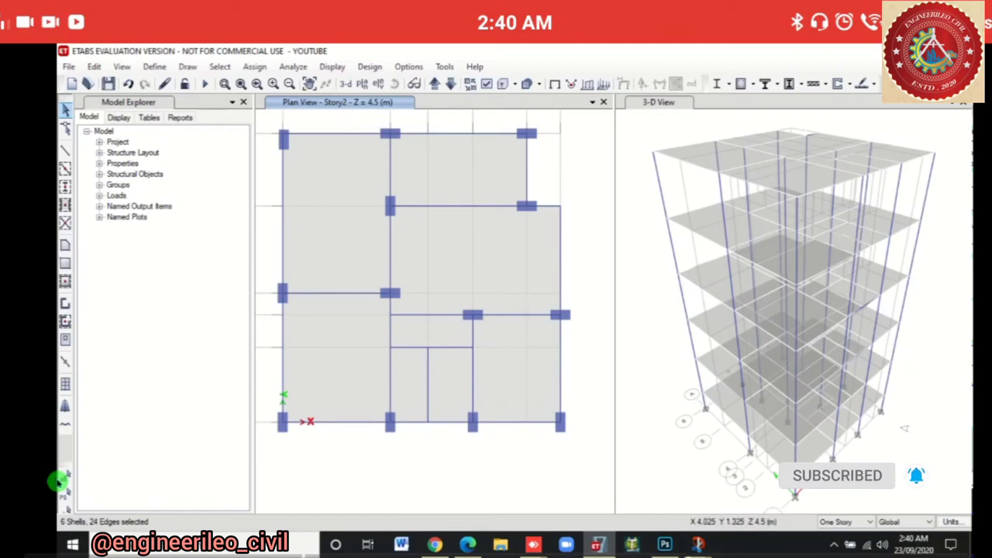
click(410, 382)
click(450, 383)
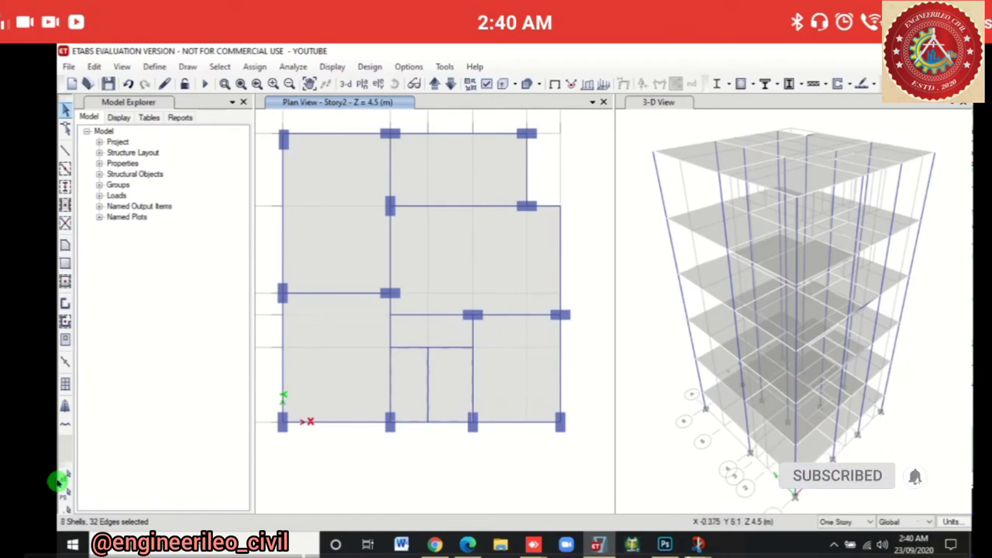
Assign a uniform Dead shell load of 4 kN/m² in the Gravity direction to the selected sunk slabs, adding to existing loads
click(254, 67)
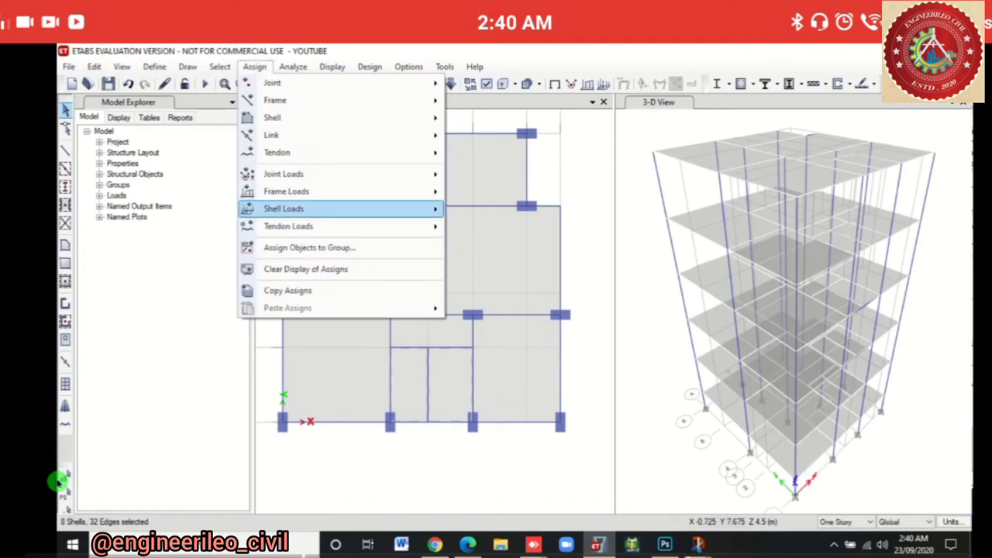
mouse_move(349, 209)
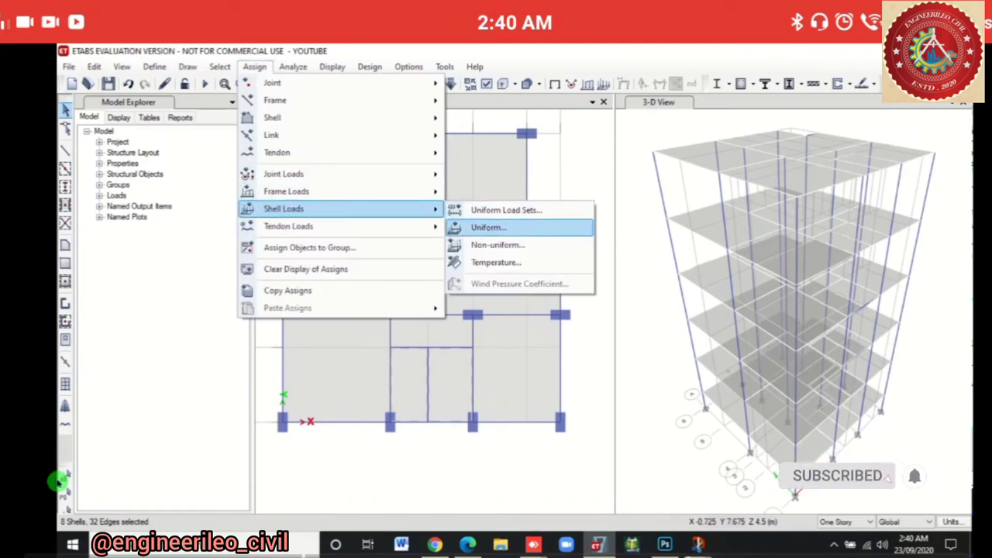
click(481, 226)
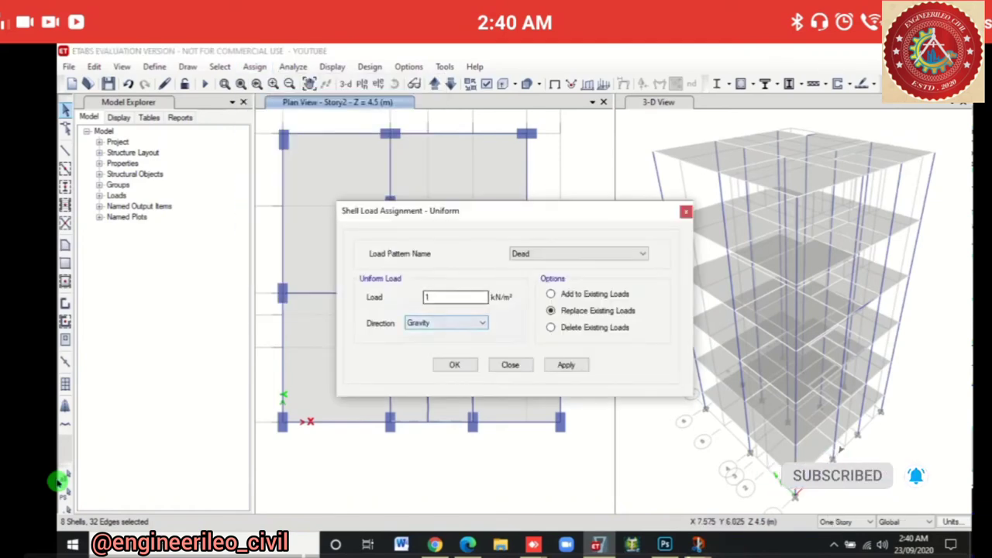
text(4)
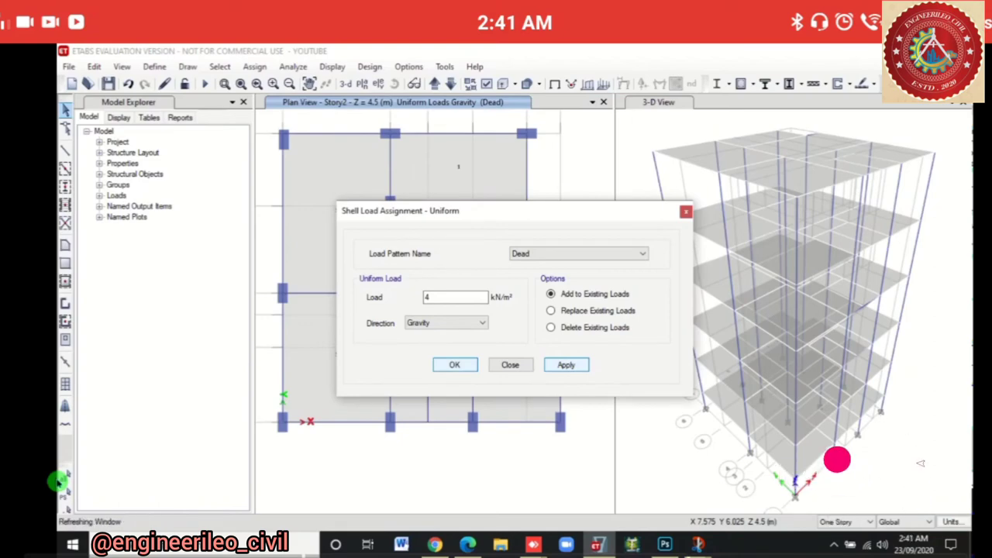
click(455, 364)
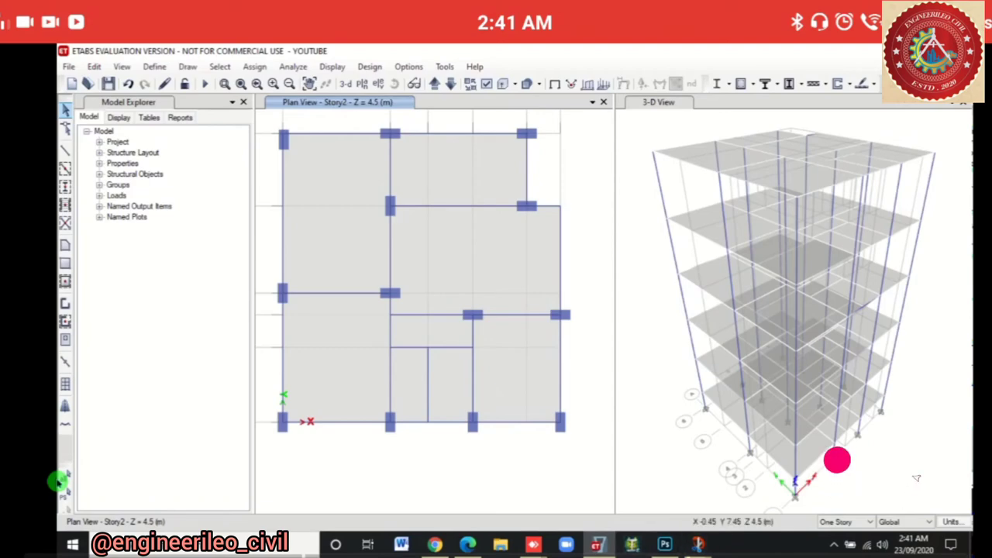
click(219, 67)
mouse_move(241, 83)
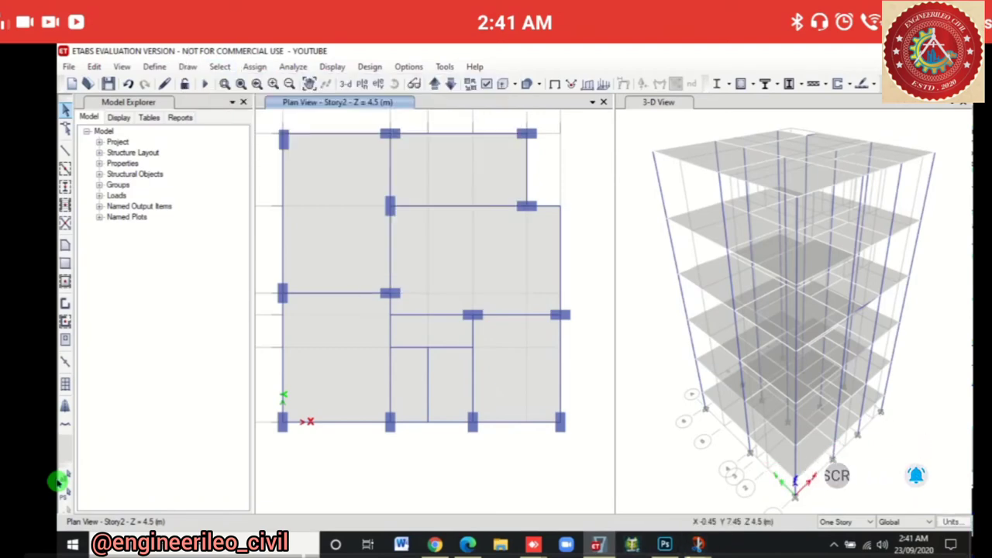
click(401, 265)
drag(466, 197, 466, 223)
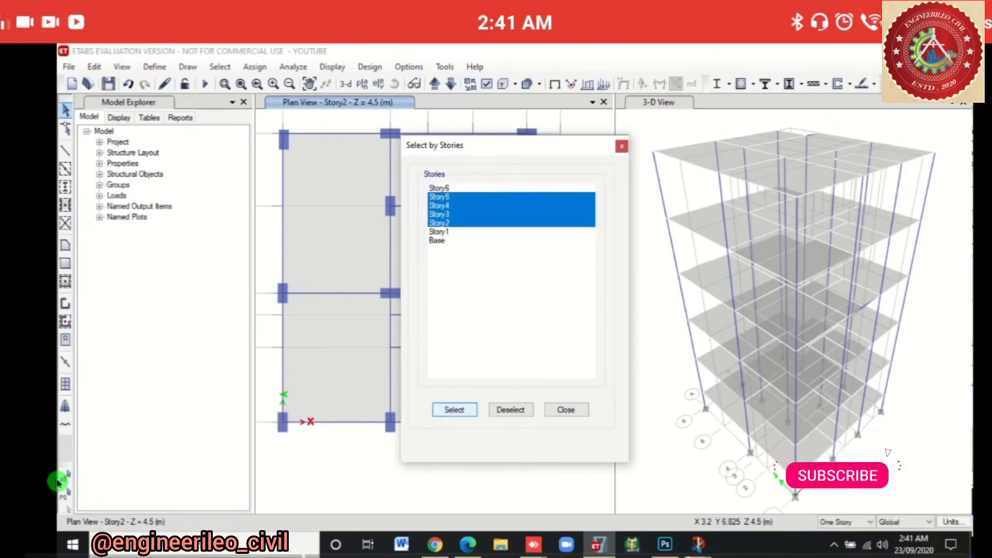
click(565, 409)
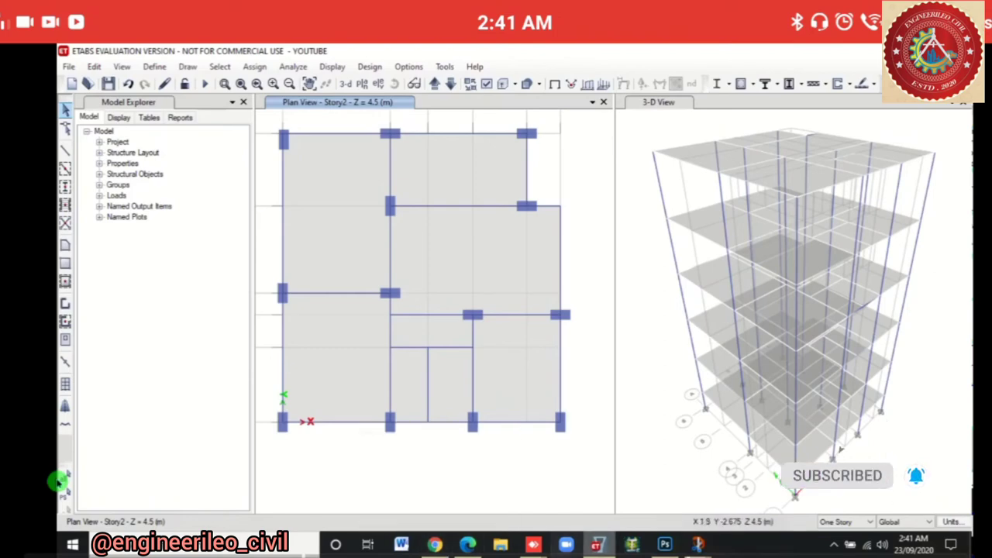
Review the staircase design pages in the Edge PDF for dead load, live load and floor finish, and return to ETABS
click(467, 544)
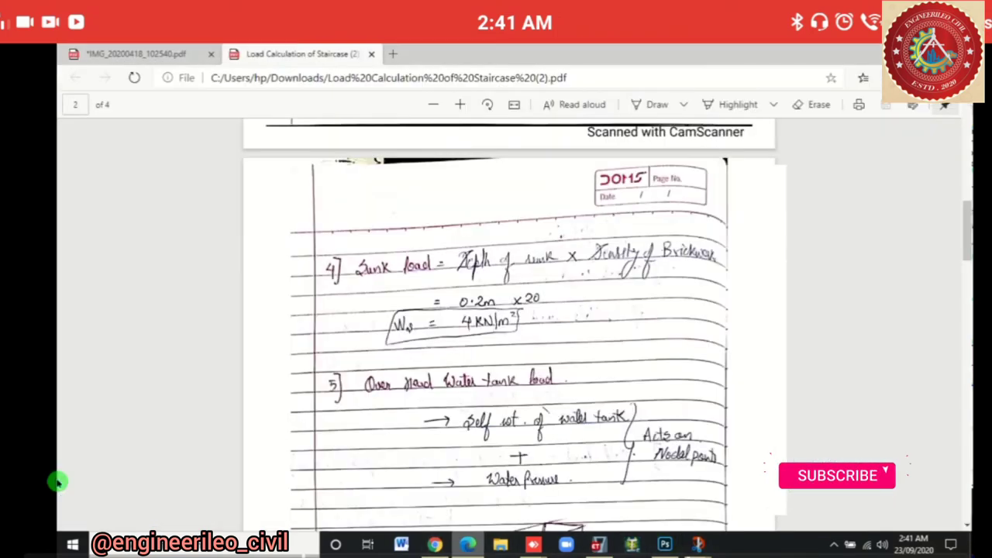
scroll(58, 482, down, 15)
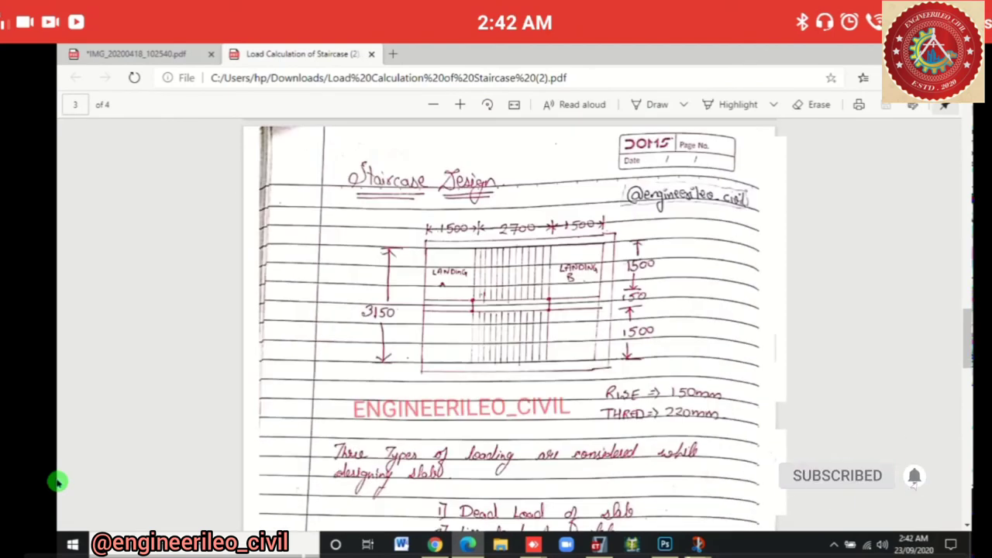
scroll(866, 422, down, 1)
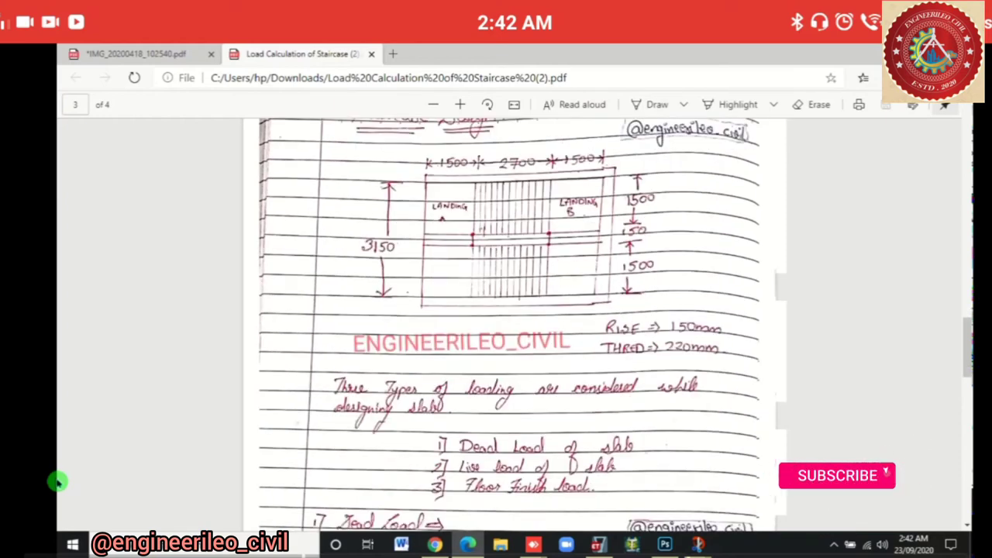
scroll(911, 491, down, 4)
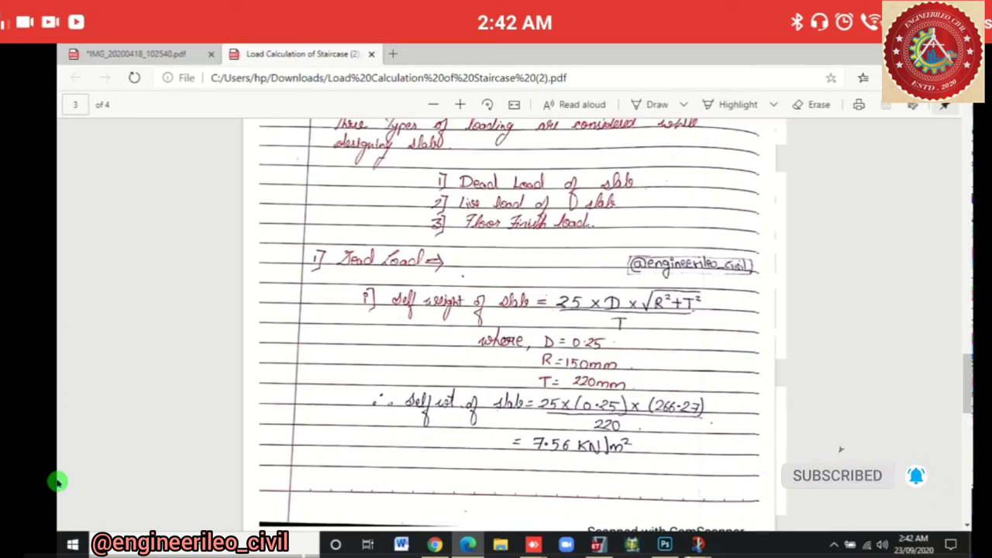
scroll(58, 481, down, 1)
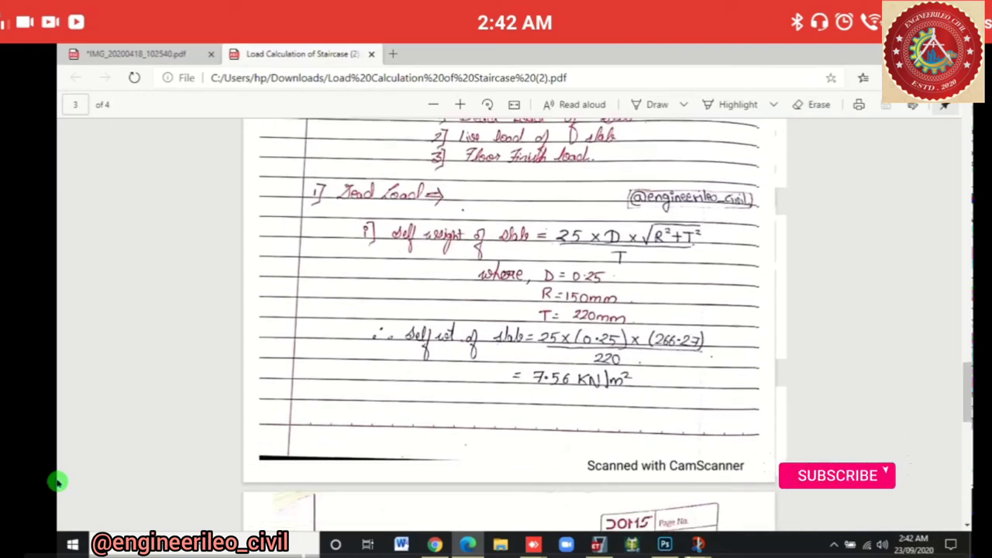
scroll(58, 481, down, 3)
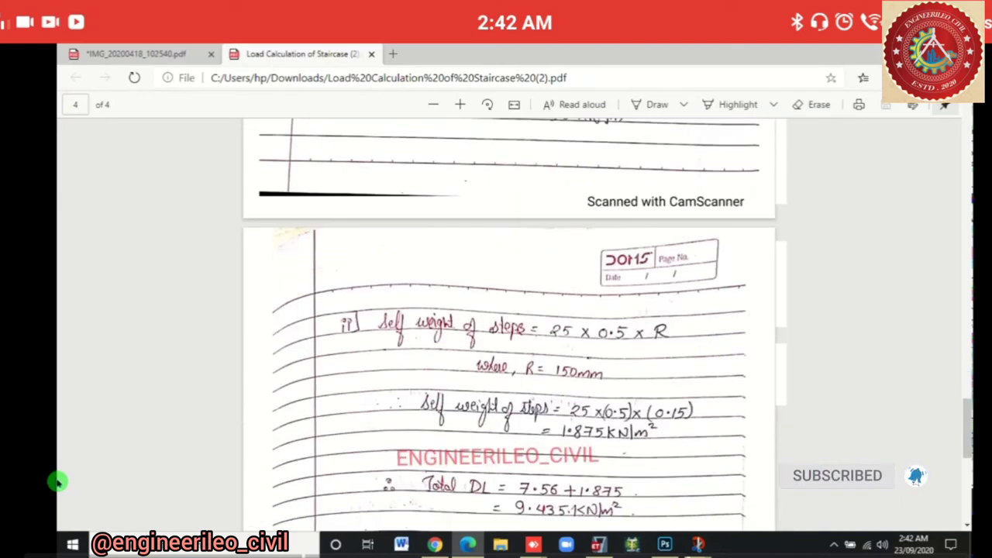
scroll(59, 481, down, 2)
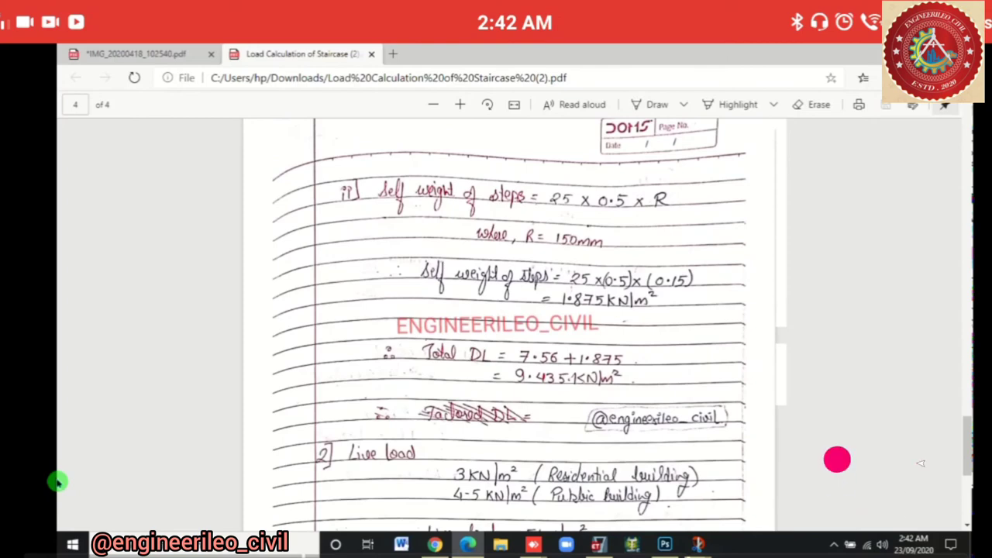
scroll(58, 481, down, 1)
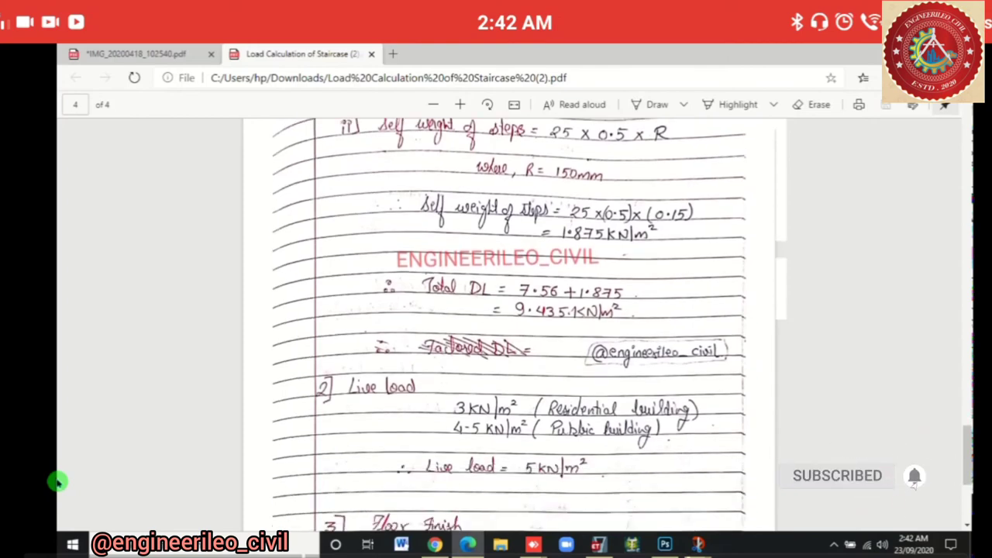
scroll(58, 481, up, 1)
scroll(58, 481, down, 4)
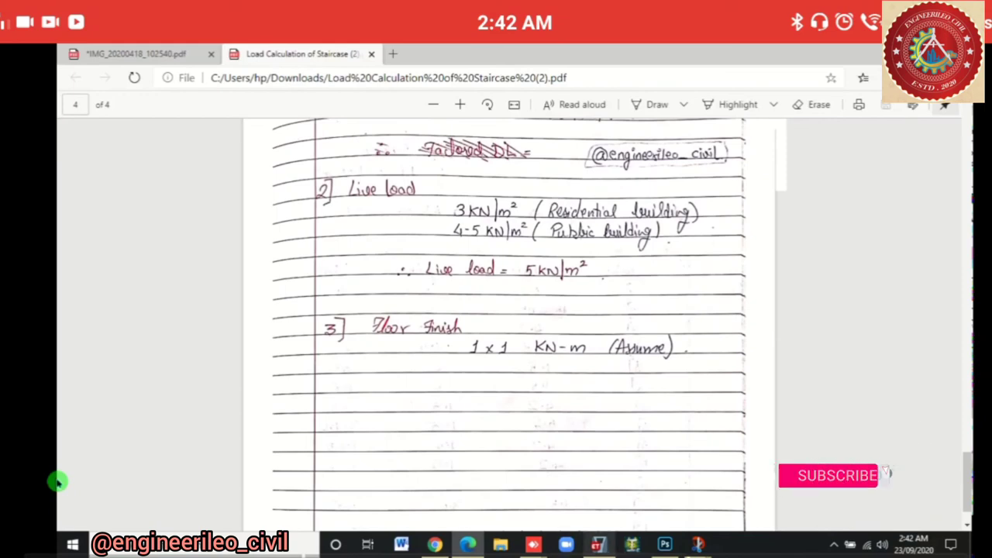
click(600, 544)
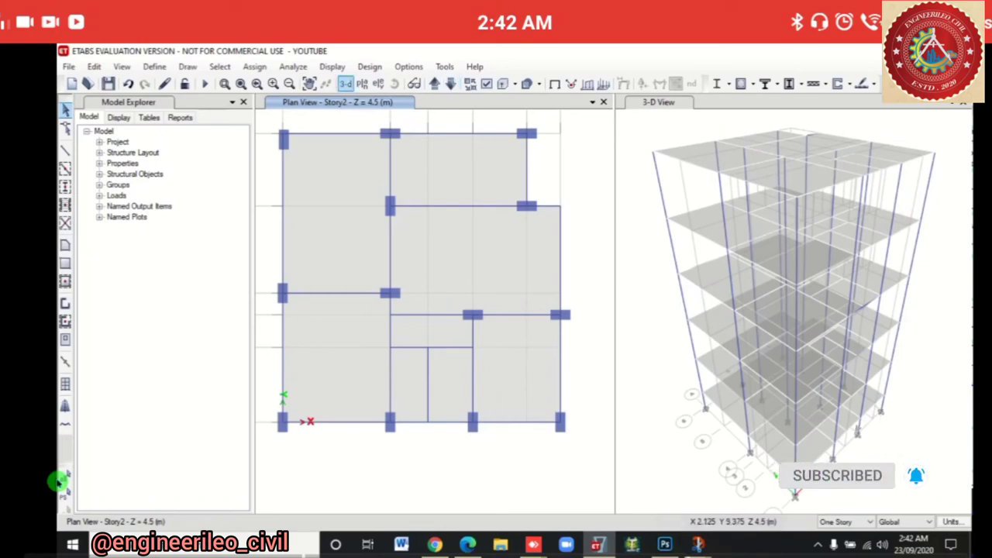
On the Story6 plan, select the staircase slab between grids B–E and 5–6 across All Stories
click(362, 84)
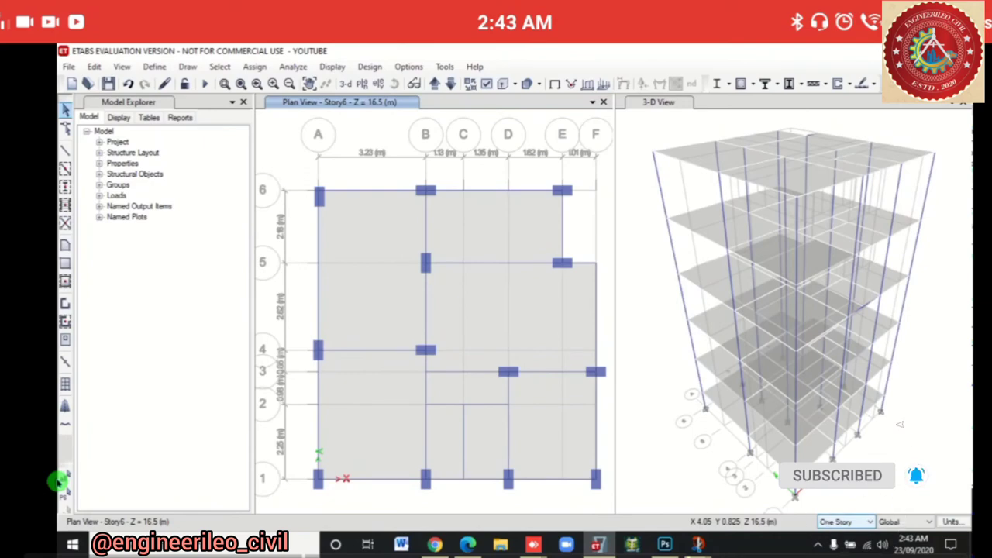
click(845, 522)
click(841, 538)
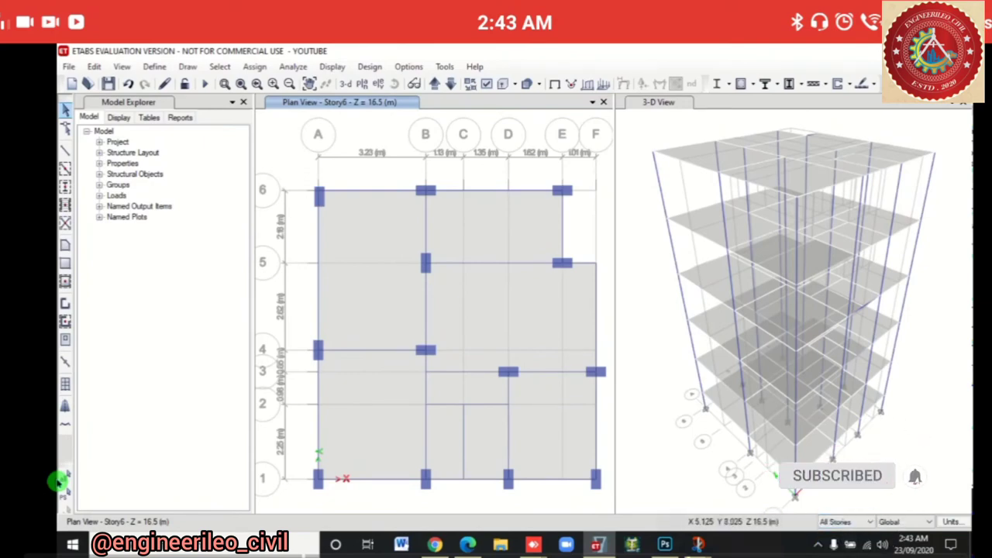
click(488, 211)
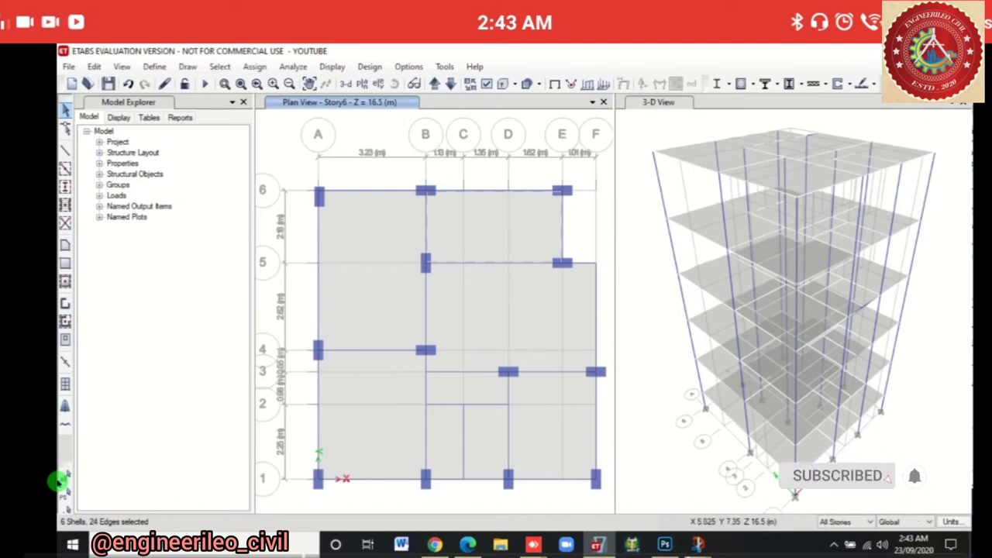
Assign a uniform Dead shell load of 3 kN/m² in the Gravity direction to the selected staircase slabs, adding to existing loads
click(254, 67)
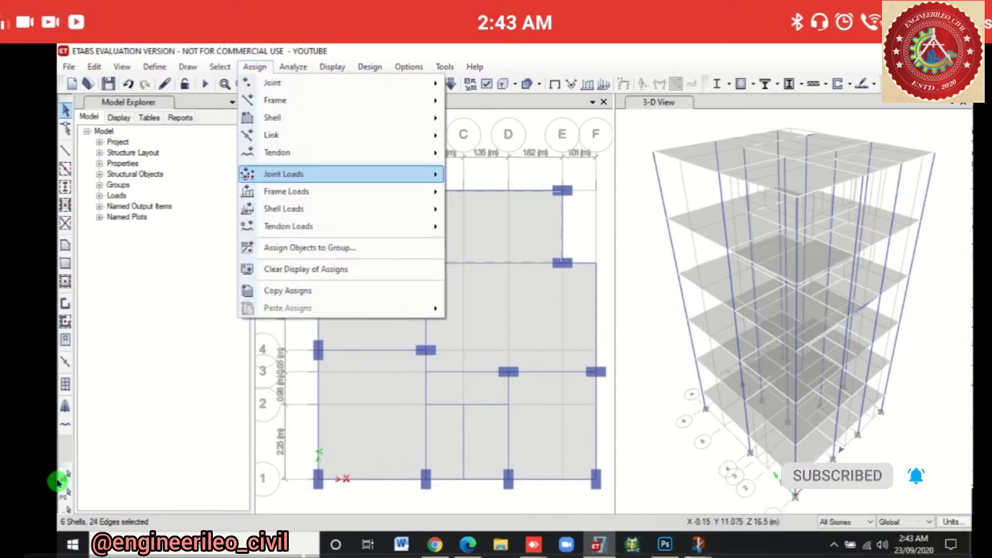
mouse_move(332, 208)
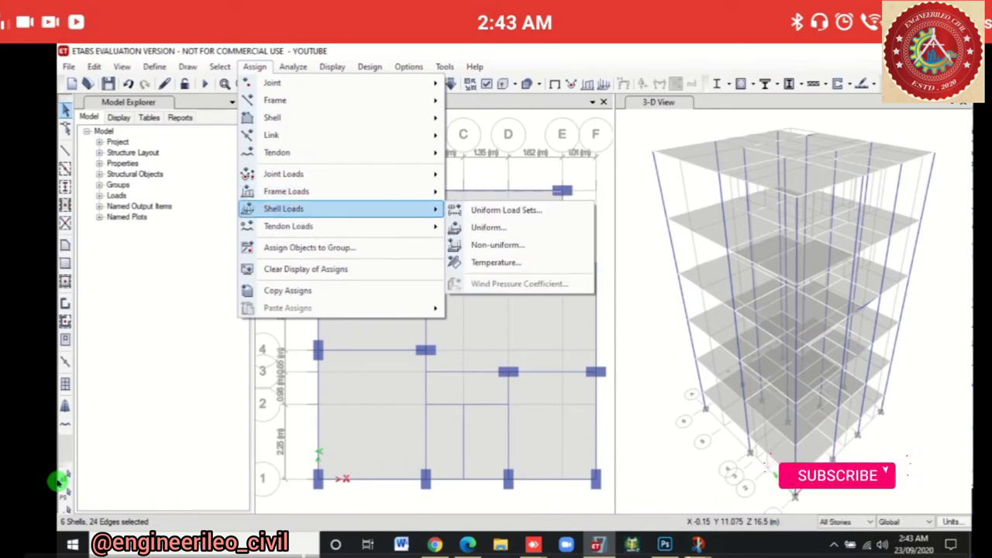
click(489, 228)
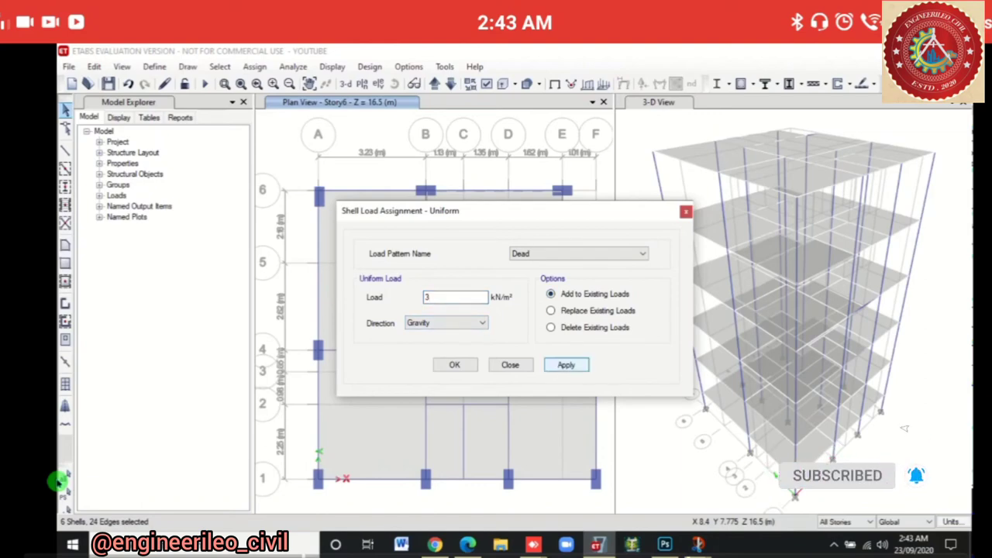
click(567, 365)
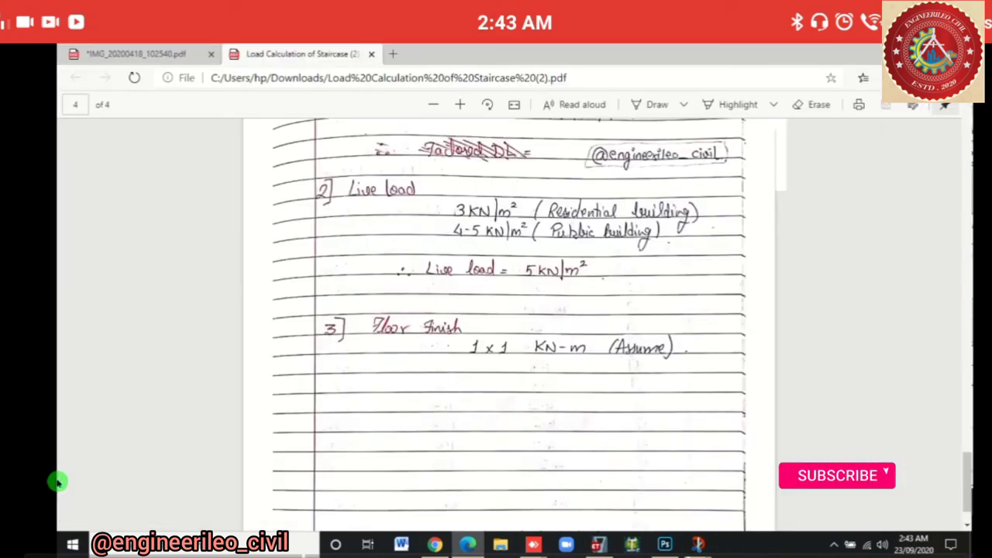
Review the overhead water tank load calculation in the Edge PDF, covering self weight and water pressure, and return to ETABS
scroll(58, 482, up, 10)
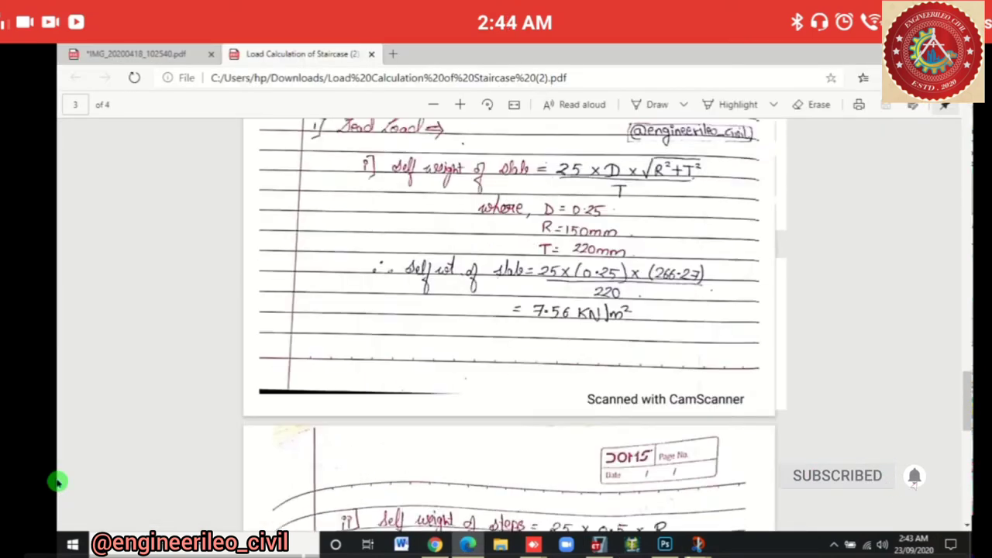
scroll(59, 482, up, 10)
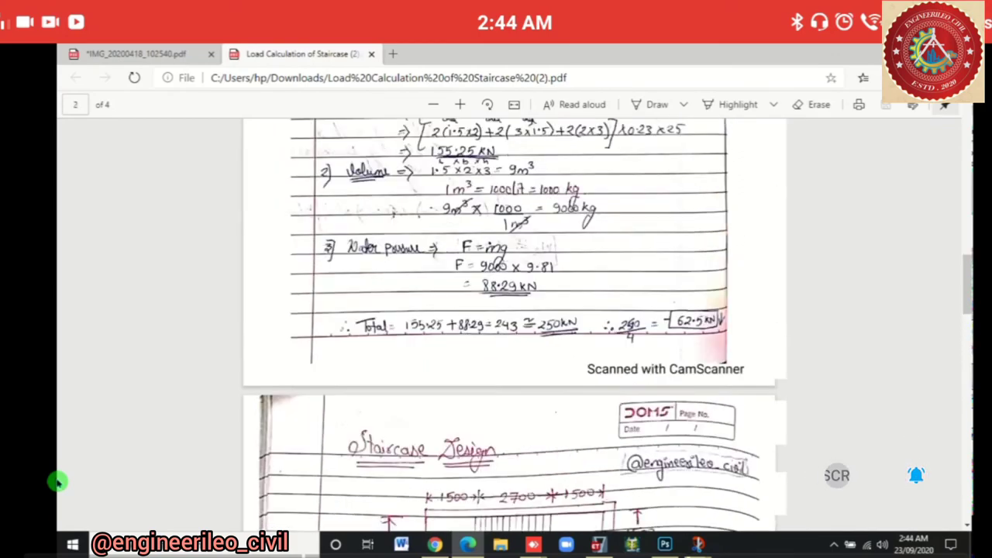
scroll(58, 482, up, 5)
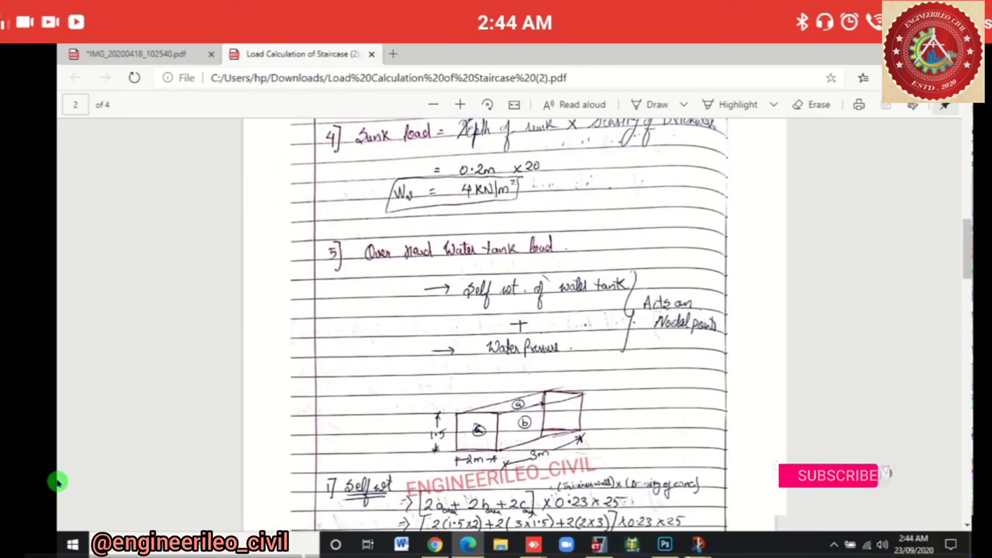
scroll(58, 482, down, 2)
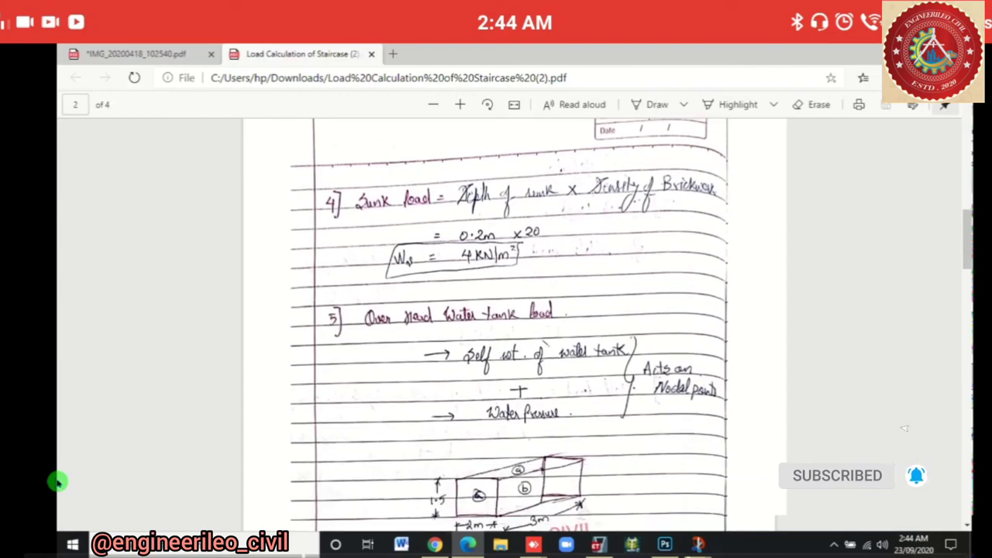
scroll(59, 482, down, 4)
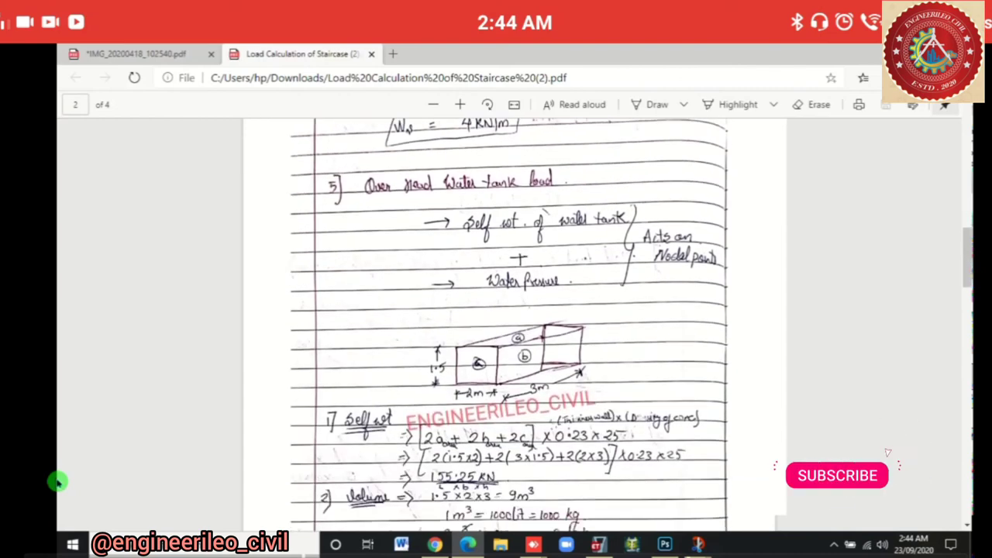
scroll(58, 482, down, 2)
scroll(58, 482, up, 2)
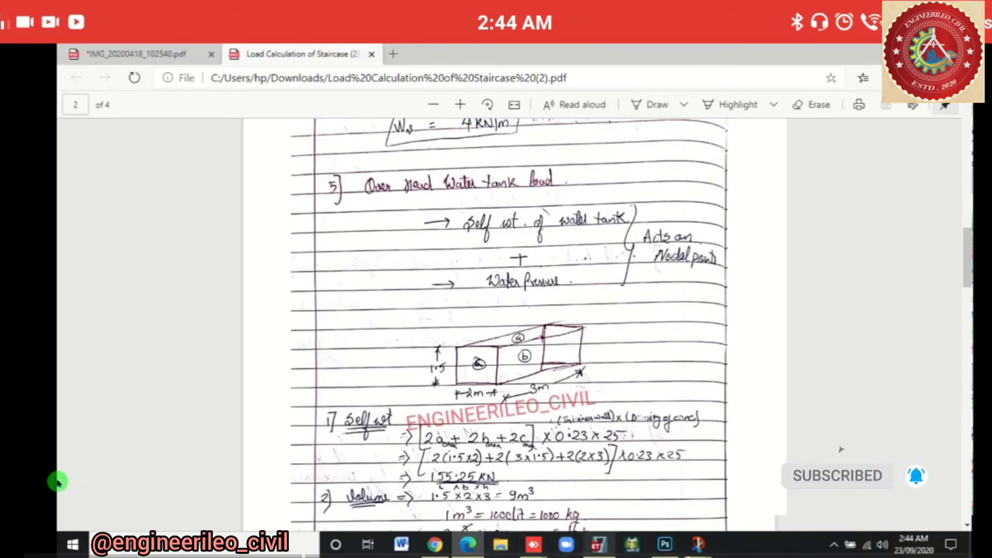
click(598, 545)
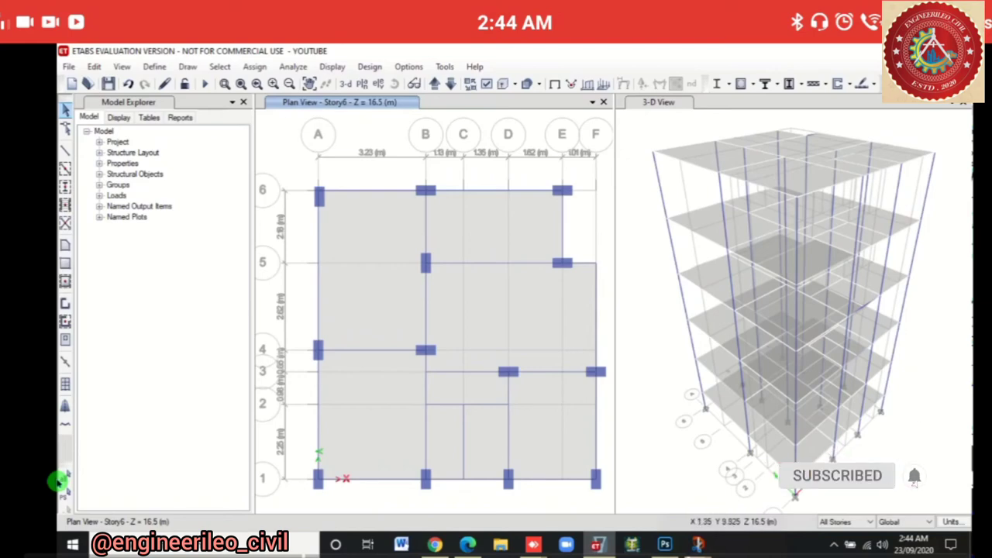
Check the story data and quick-add one more story above Story6 in the story and grid system settings
click(94, 67)
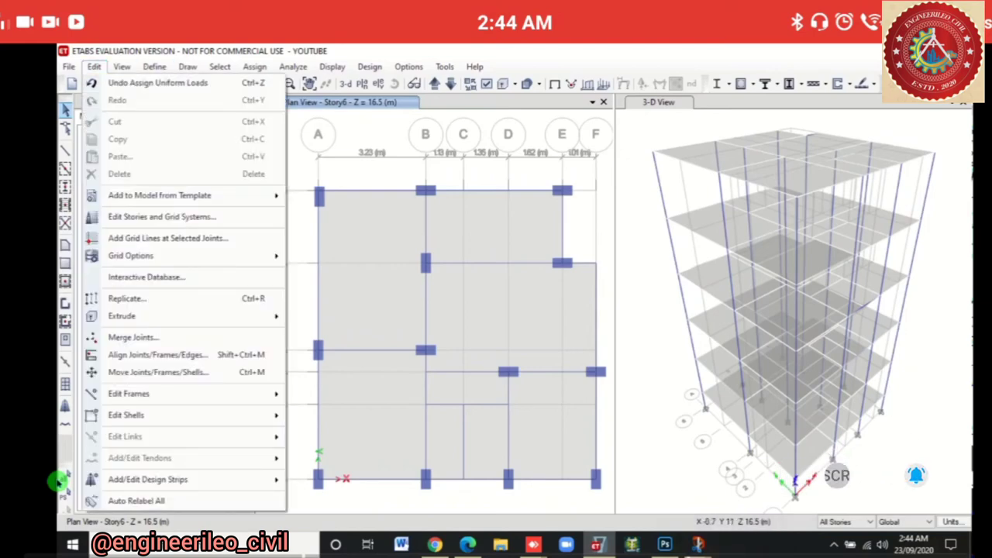
click(184, 216)
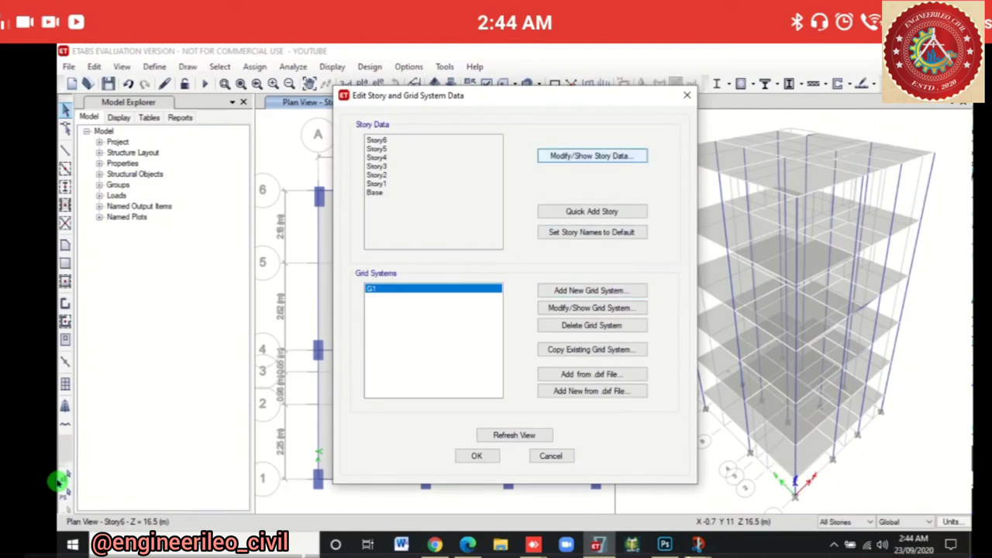
click(592, 156)
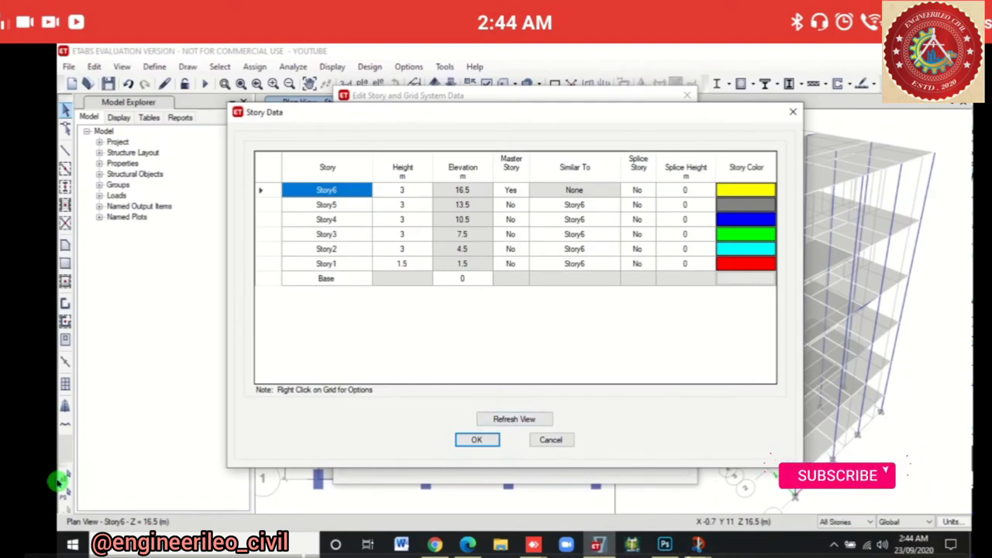
click(326, 190)
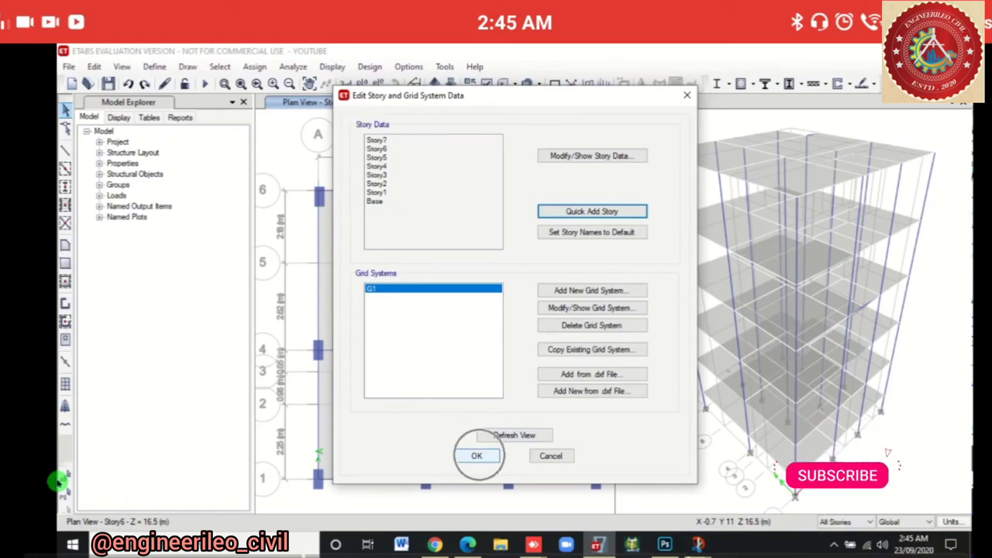
click(477, 456)
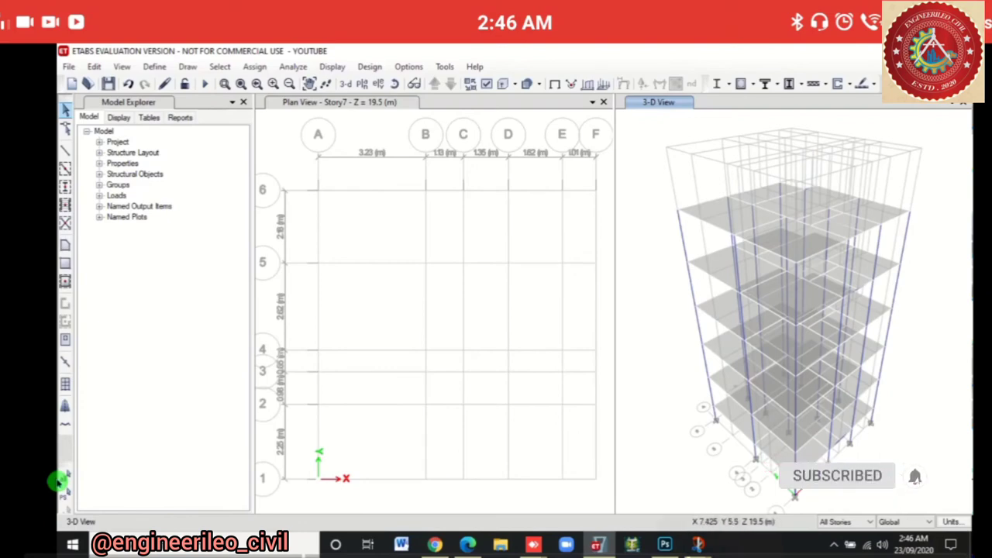
Limit drawing and selection to One Story instead of All Stories
click(846, 521)
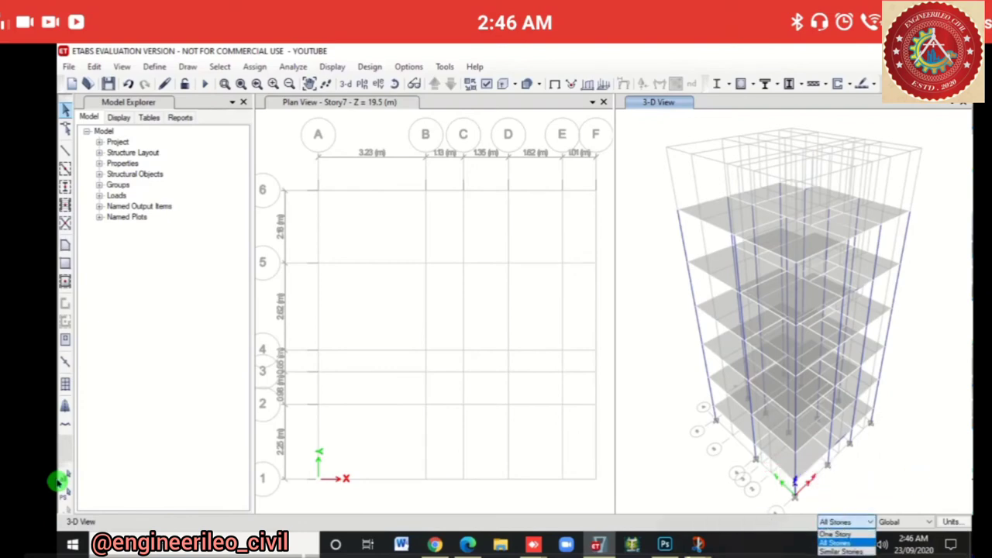
click(844, 534)
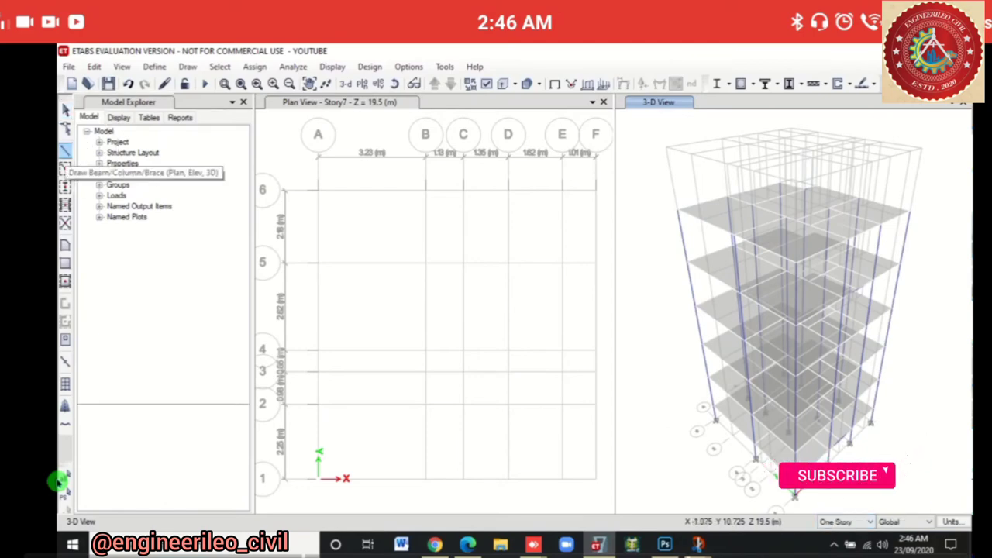
click(66, 150)
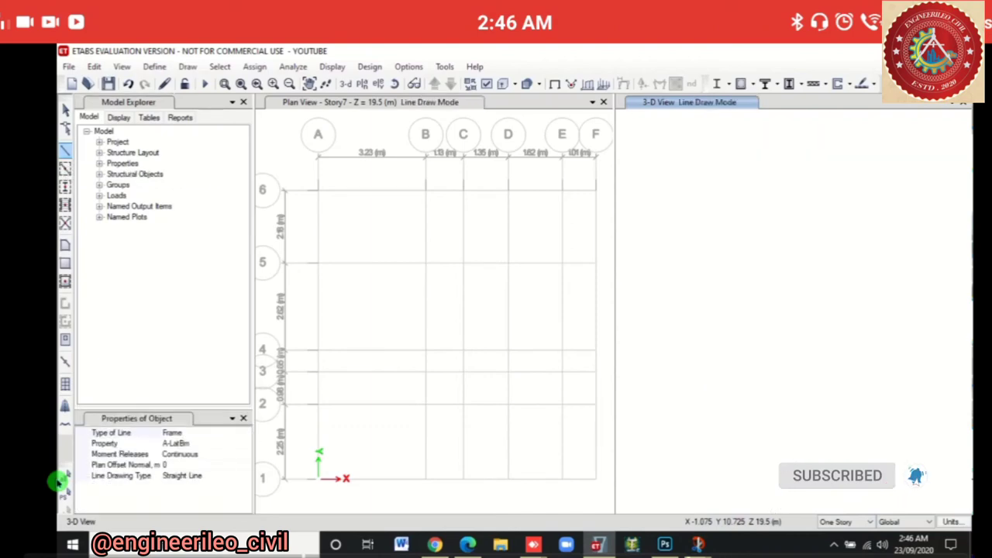
click(203, 443)
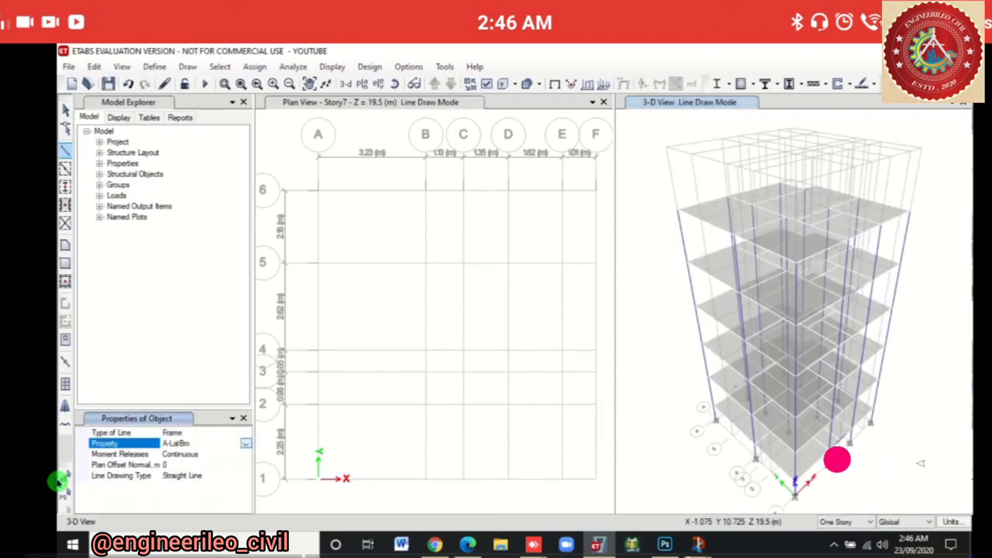
click(245, 444)
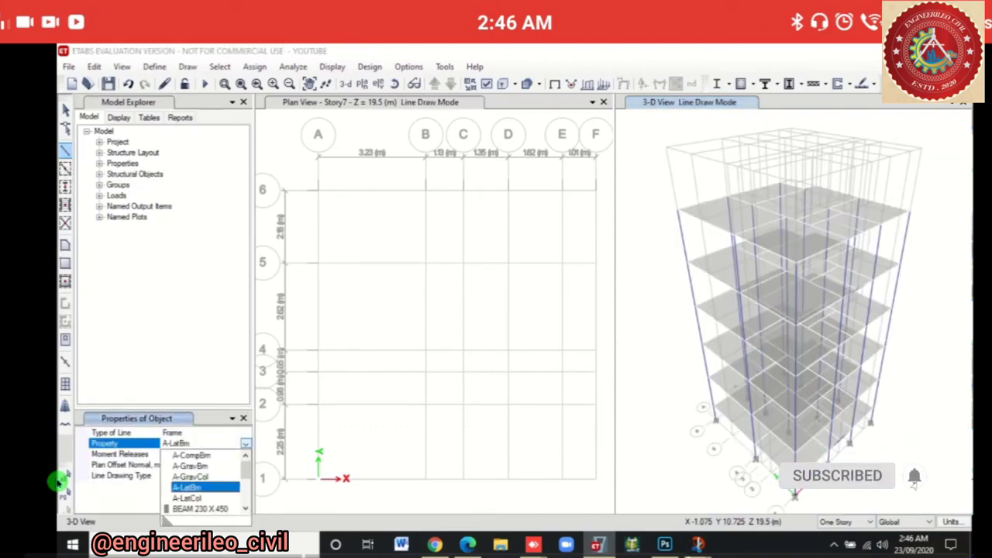
click(57, 483)
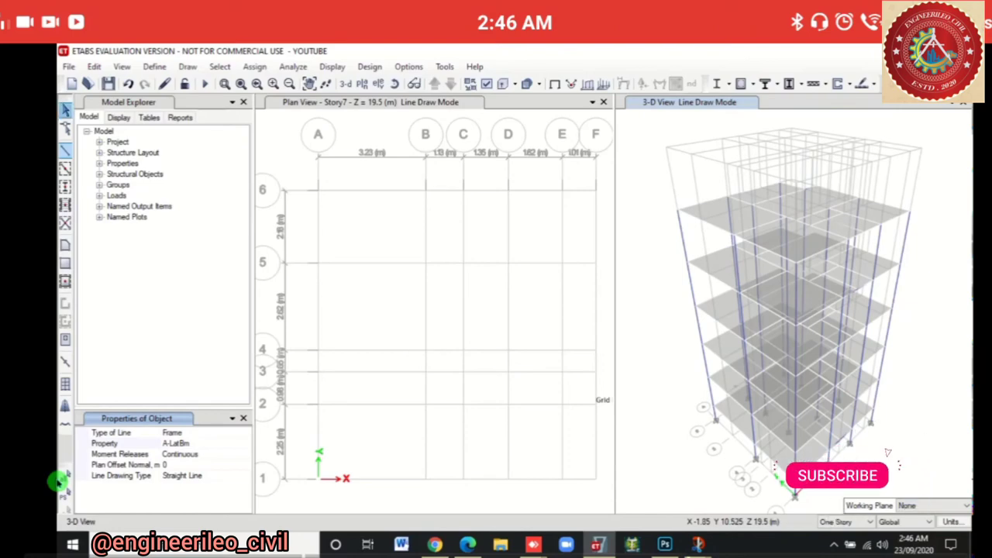
key(Escape)
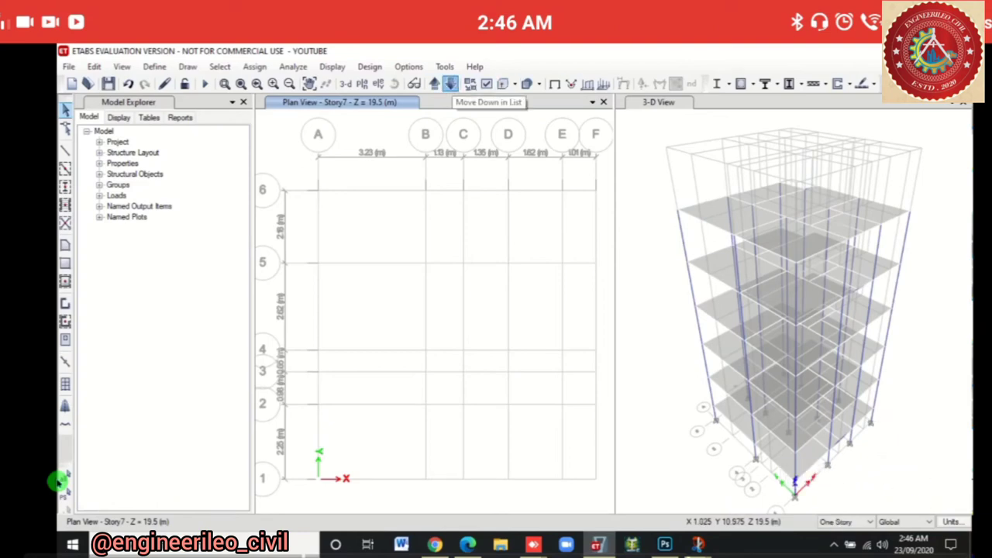
Show the Story6 plan and try selecting the beams around the staircase bay between grids B–E and 5–6
click(451, 84)
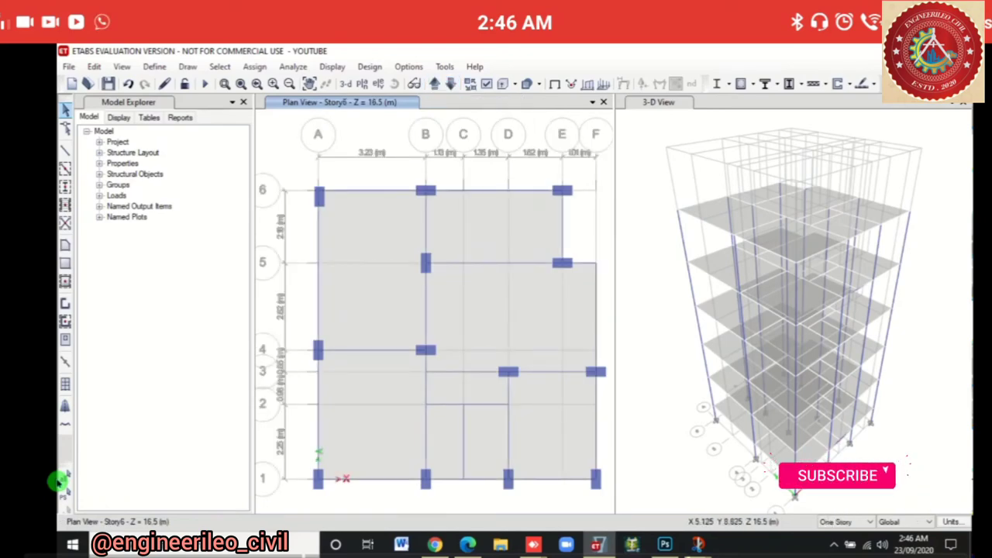
click(486, 190)
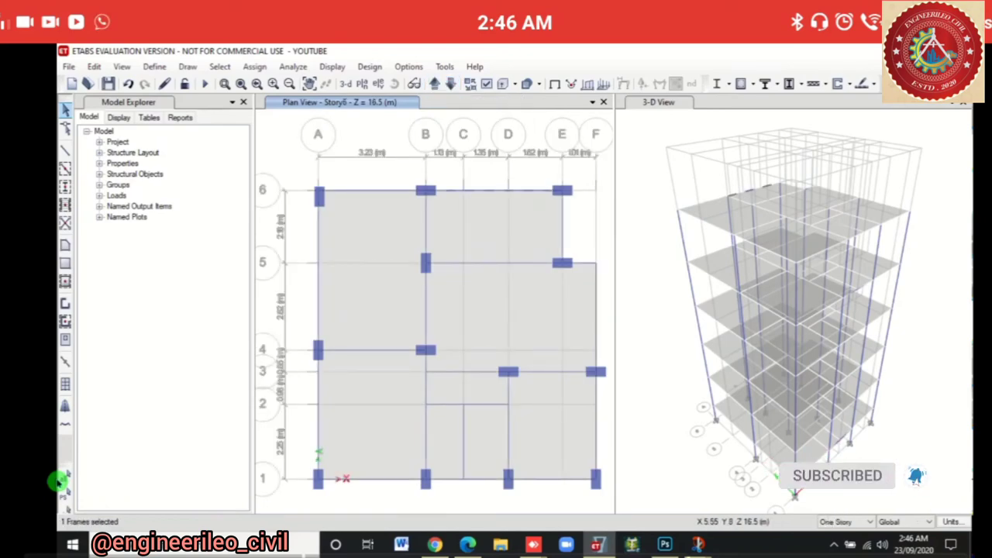
click(541, 243)
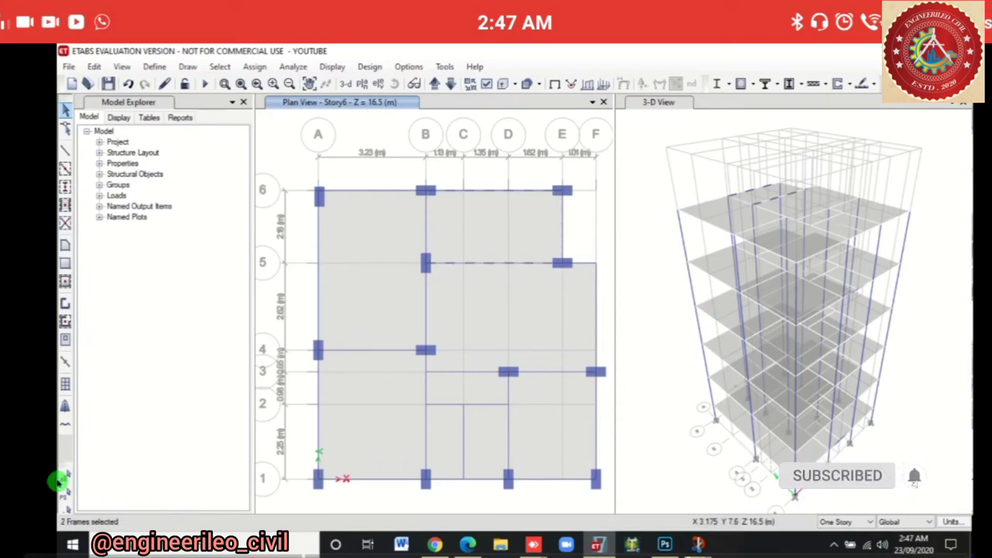
click(563, 221)
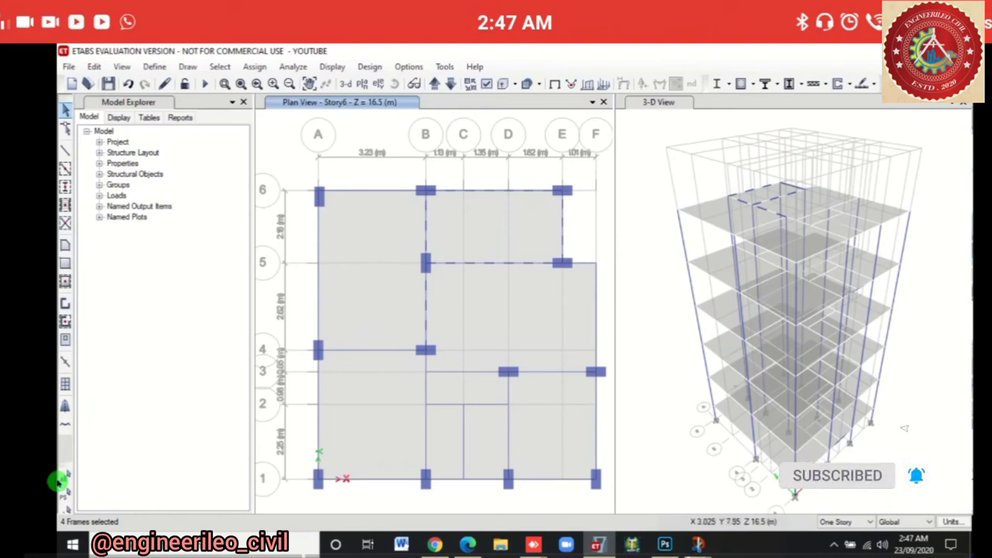
key(Escape)
Divide the Story6 beam along grid B between grids 4 and 6, breaking at intersections with selected frames and joints
click(425, 217)
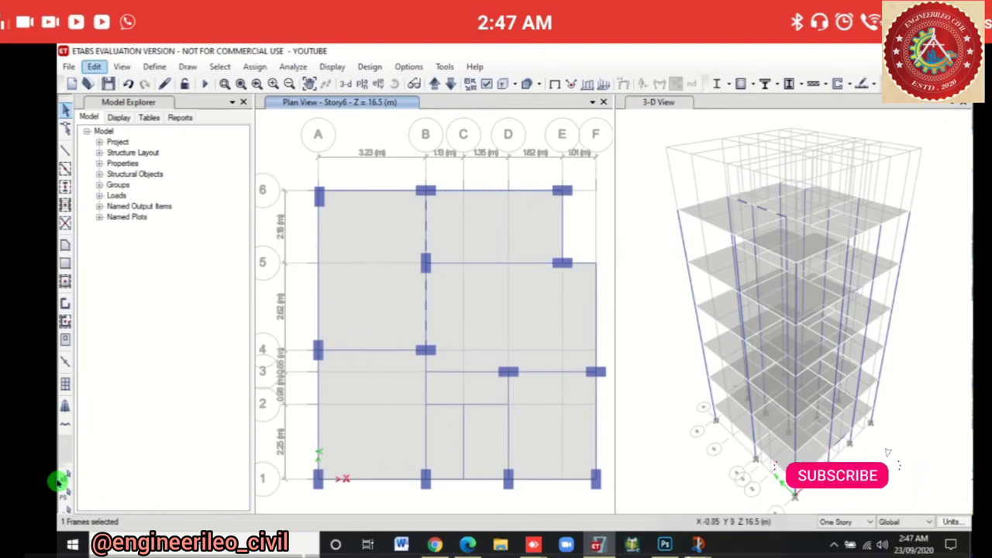
click(94, 67)
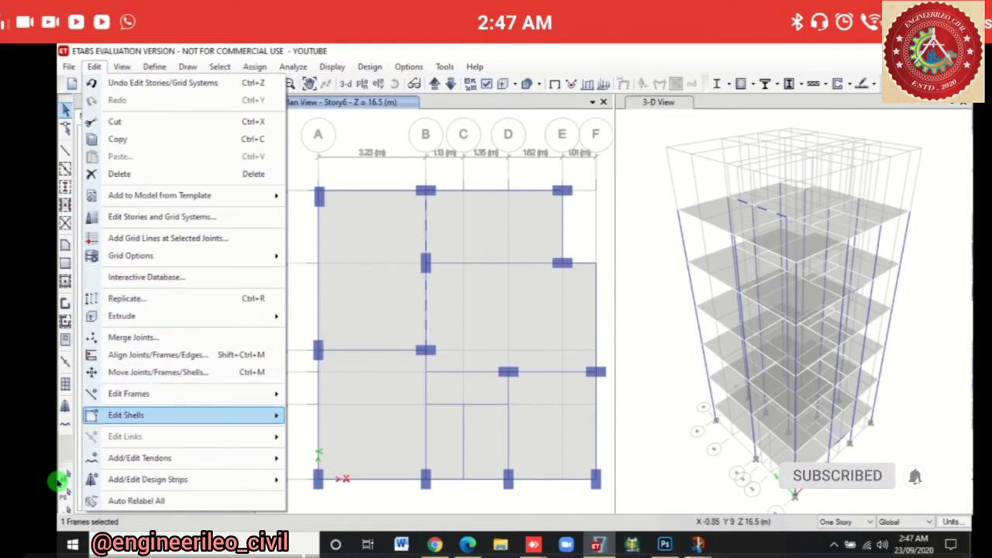
mouse_move(178, 394)
click(334, 393)
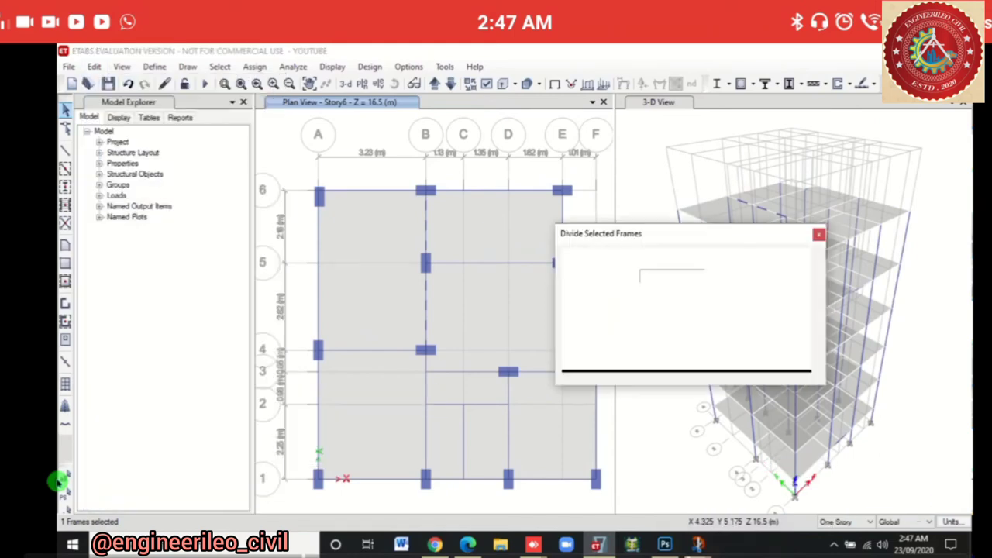
click(425, 262)
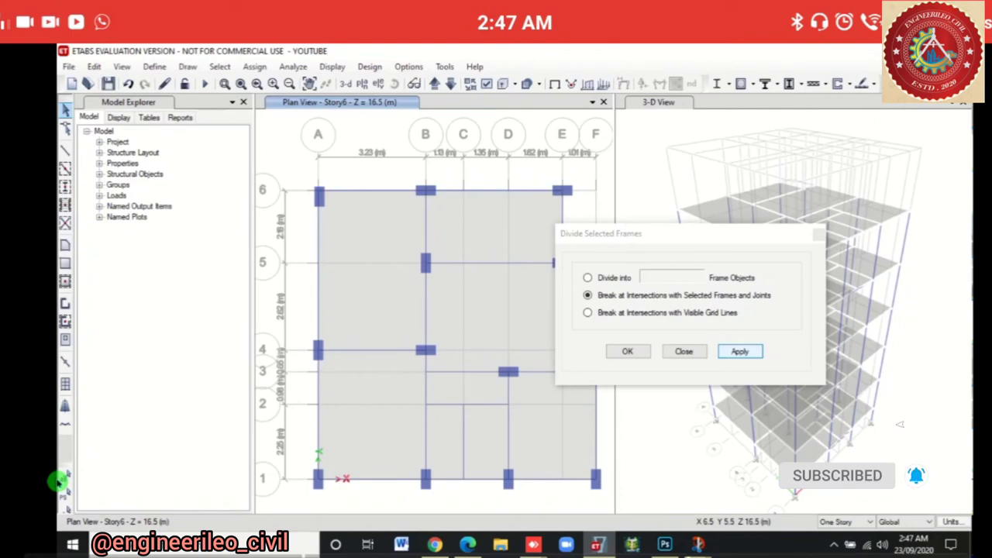
click(684, 351)
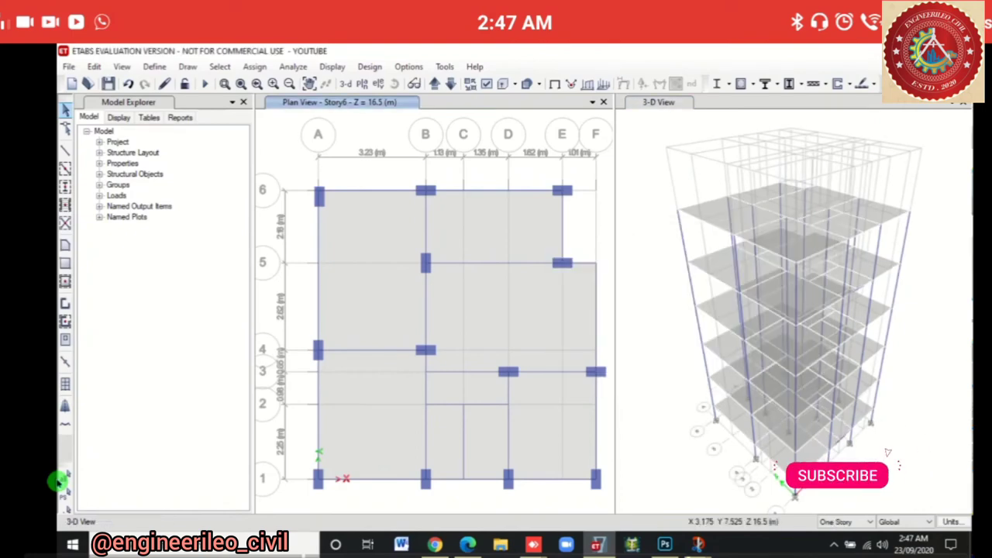
Select the staircase bay's beams on grids B, 6 and E plus its four corner joints and columns, leaving the slab unselected
click(426, 208)
click(425, 209)
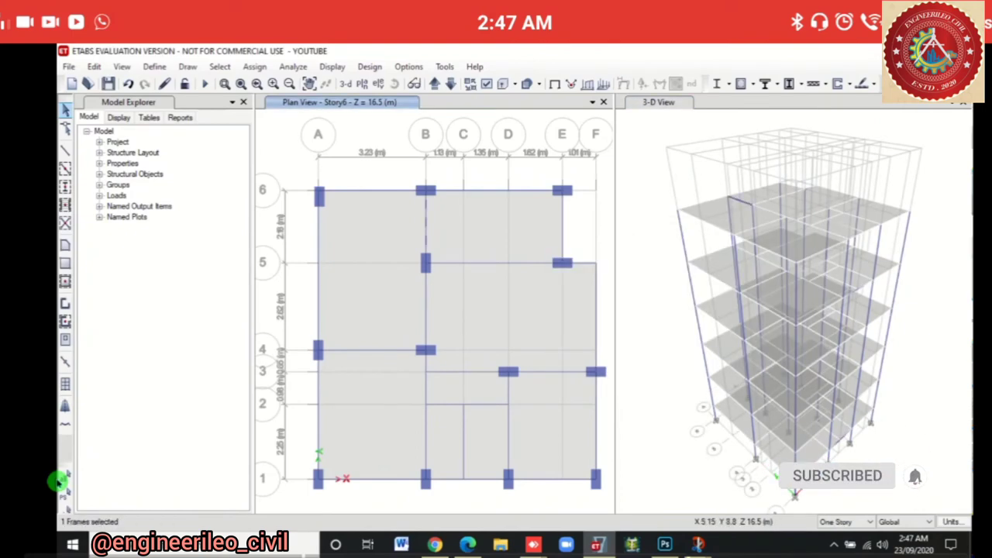
click(562, 223)
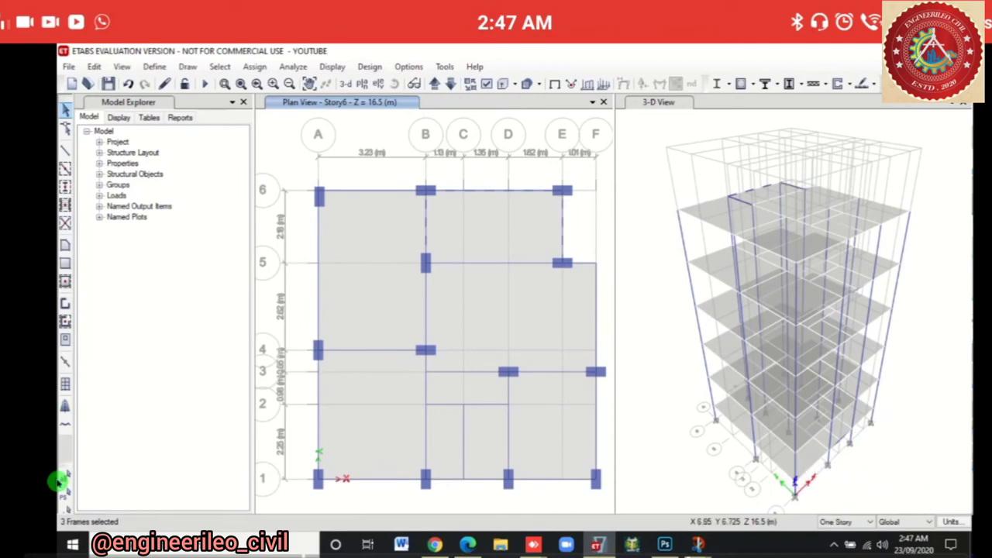
click(528, 258)
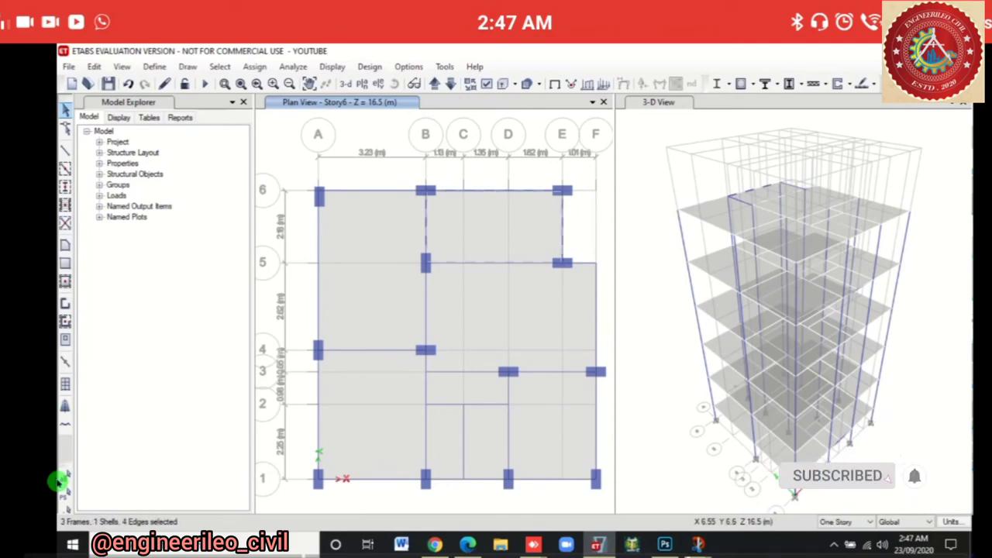
drag(424, 255, 439, 277)
drag(414, 177, 444, 208)
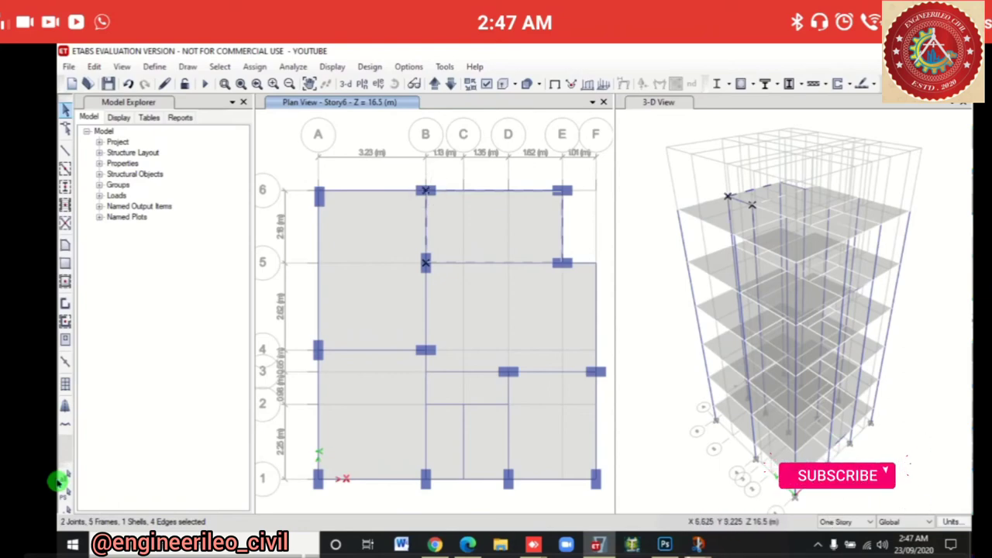
drag(547, 179, 575, 205)
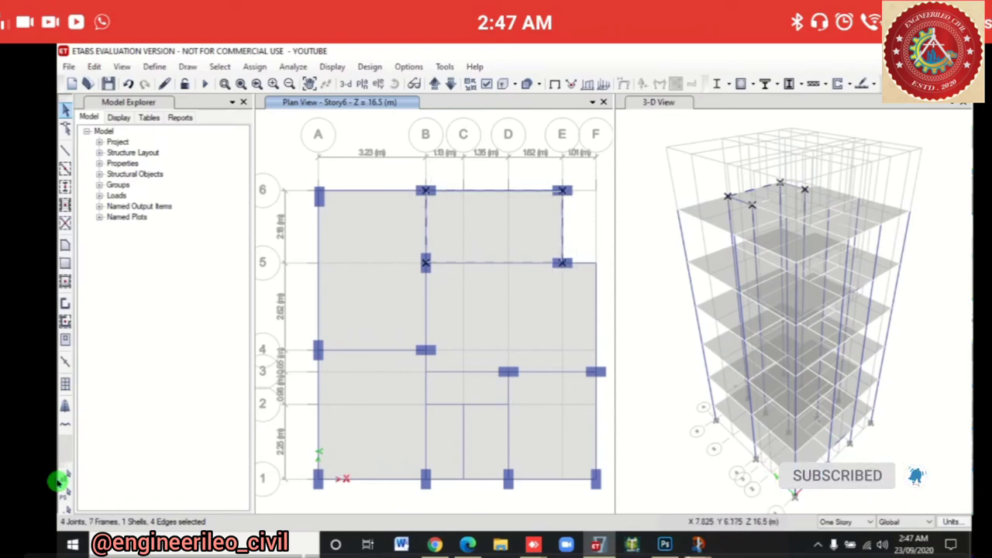
click(517, 229)
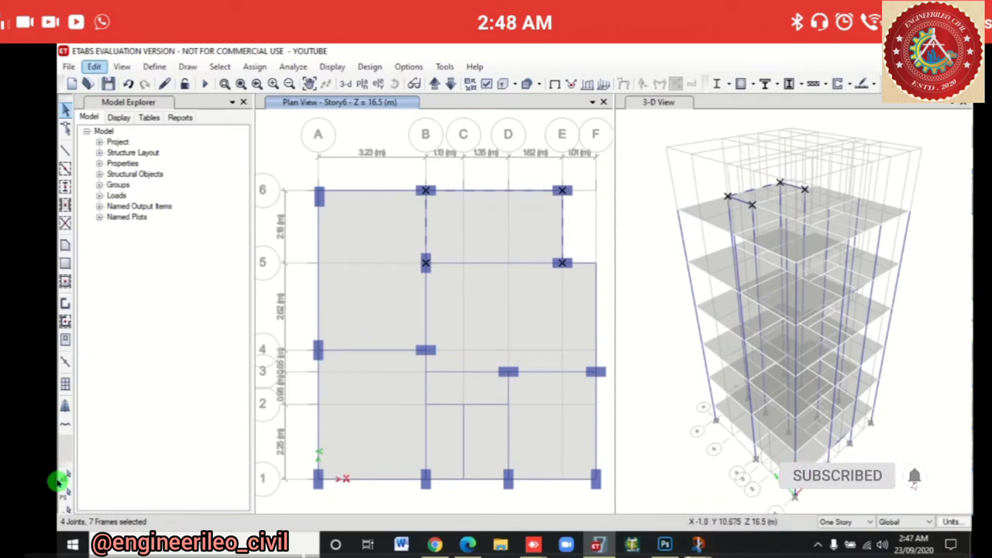
Replicate the selected staircase bay beams, columns and joints onto Story7
click(94, 66)
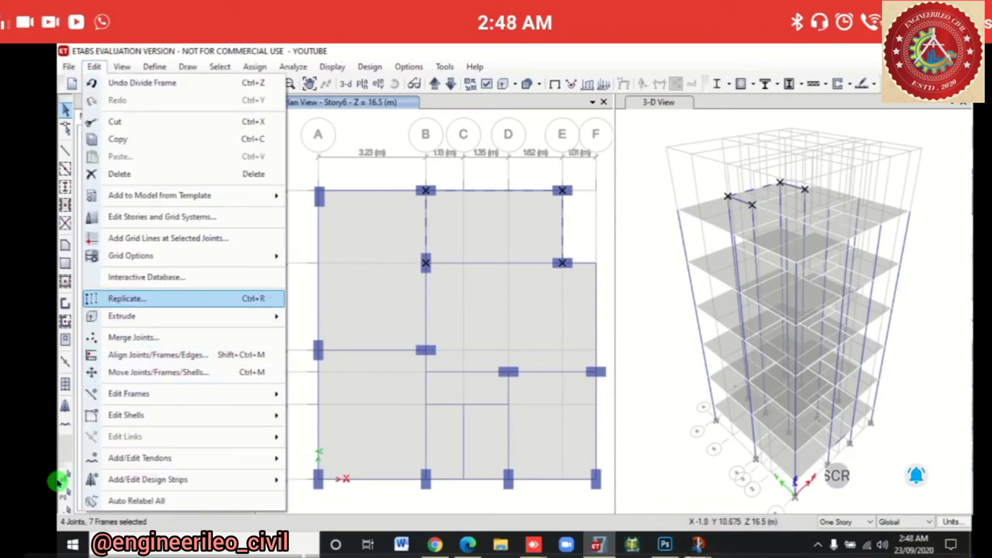
key(Return)
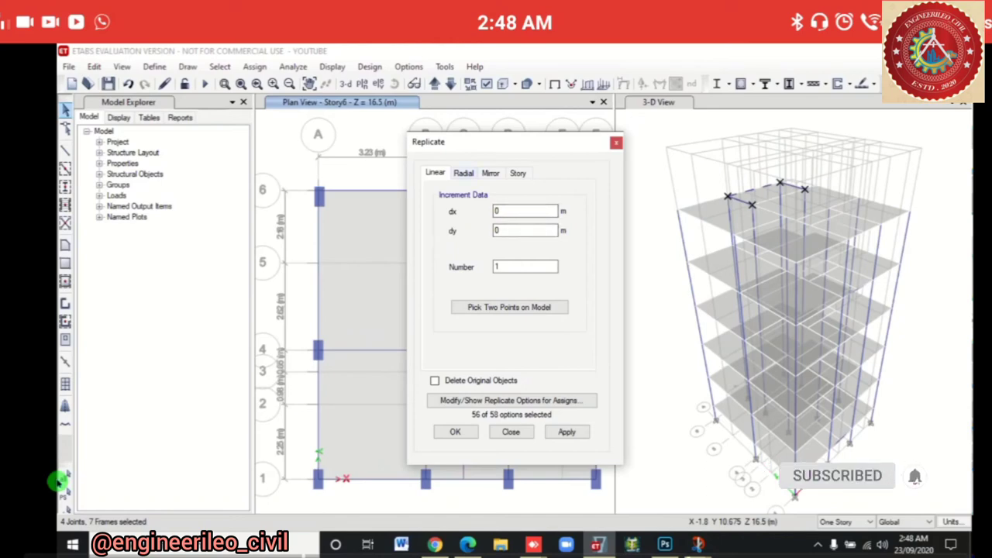
click(517, 172)
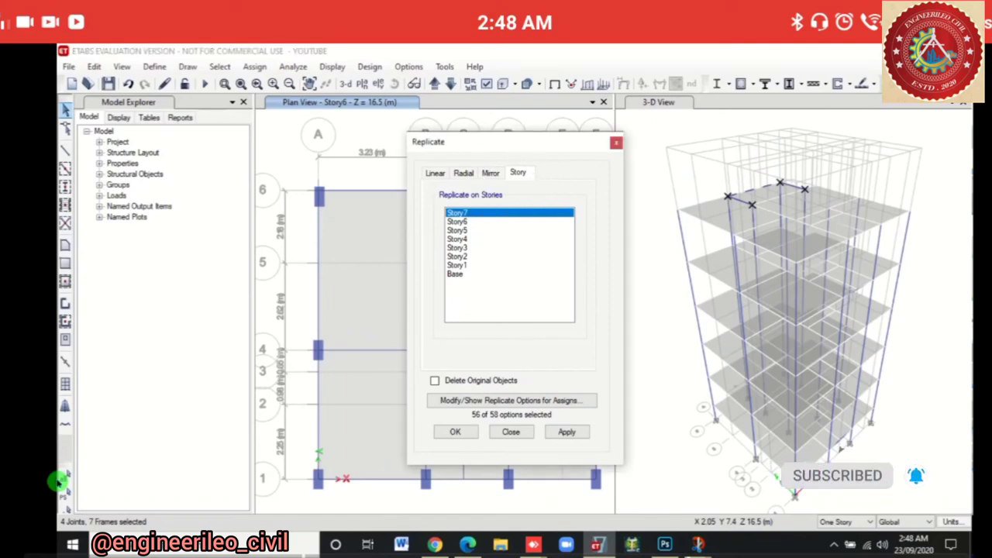
click(567, 432)
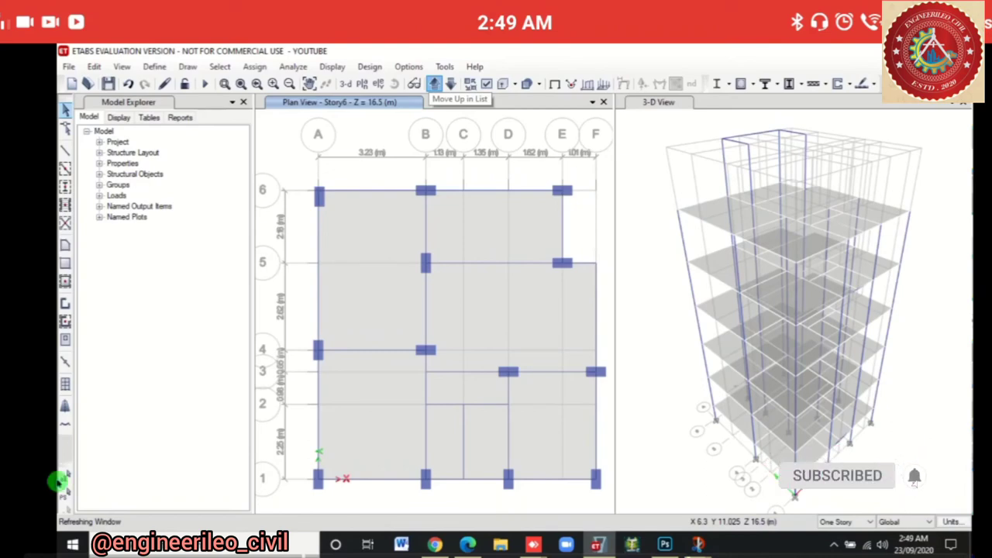
On the Story7 plan, draw a BEAM 230 X 450 frame along grid 5 from grid B to grid E
click(434, 84)
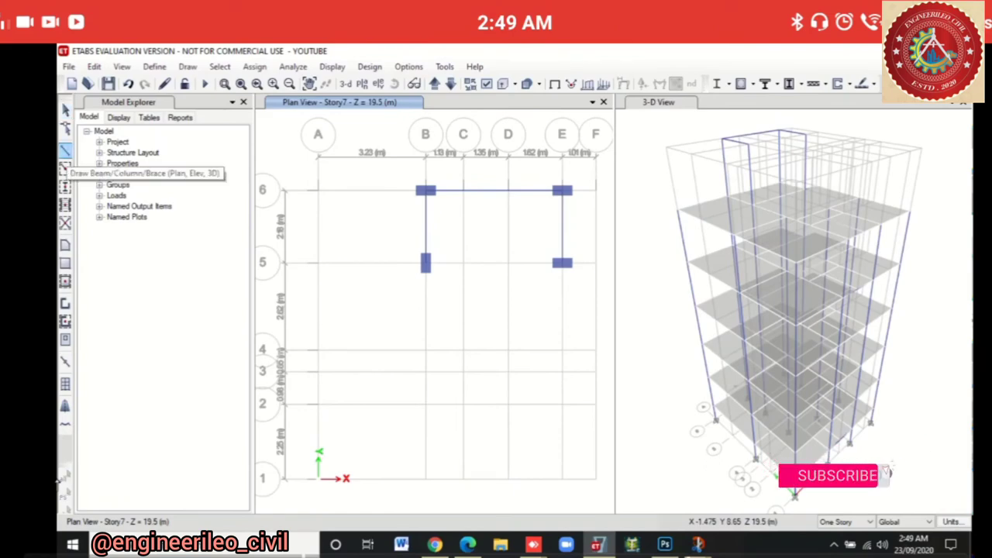
click(65, 150)
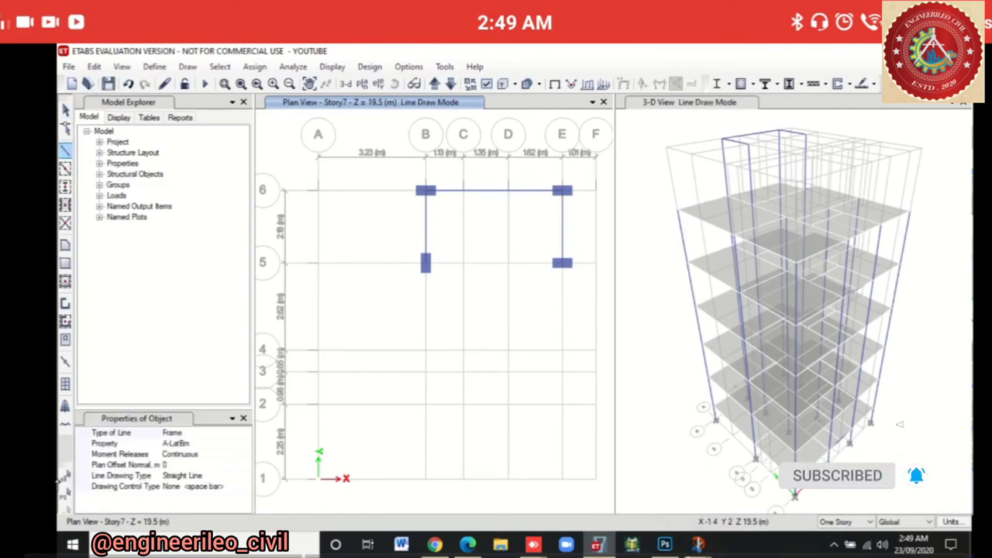
click(193, 443)
click(246, 445)
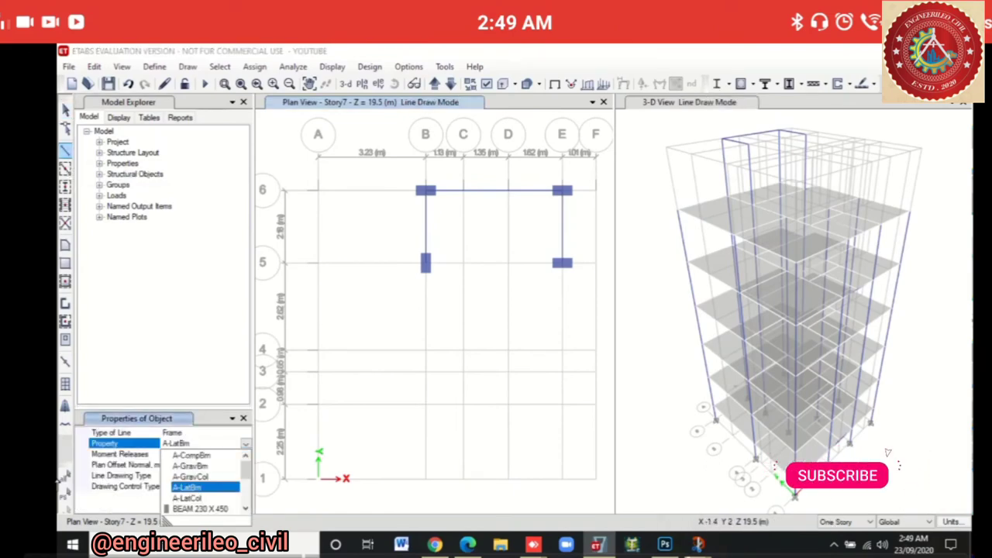
click(200, 509)
click(425, 262)
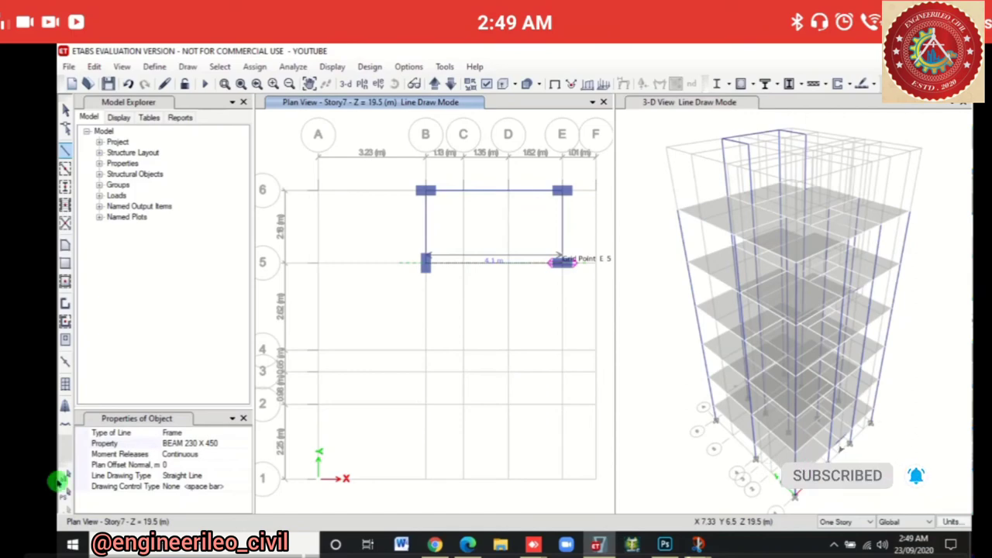
click(563, 262)
key(Escape)
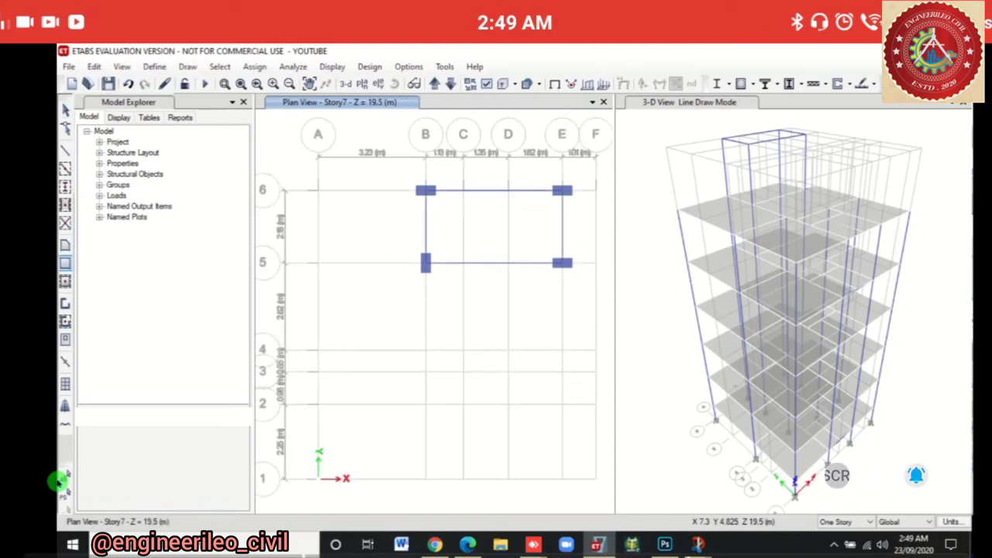
Draw a rectangular 1 WAY SLAB on the Story7 plan from grid point B6 to grid point E5
click(209, 433)
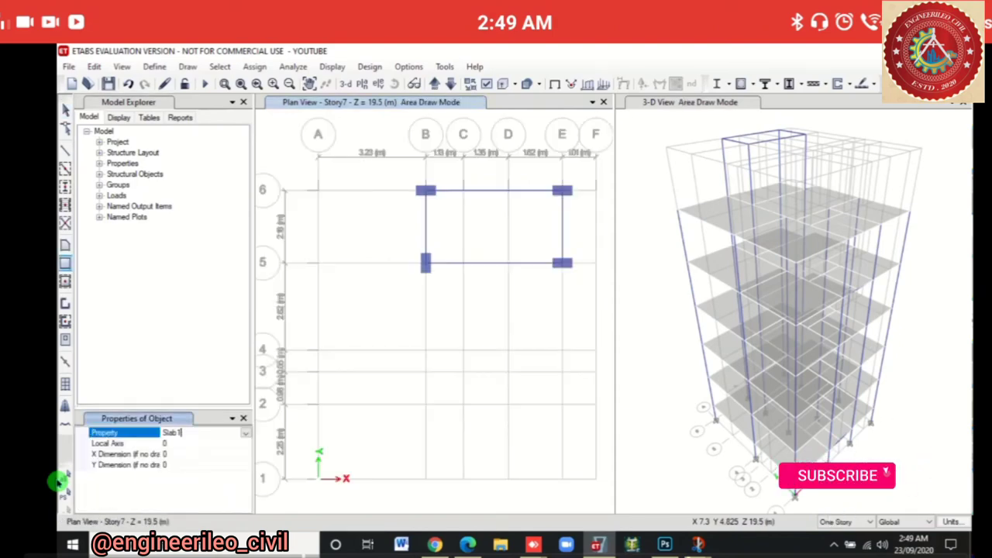
click(246, 433)
click(186, 495)
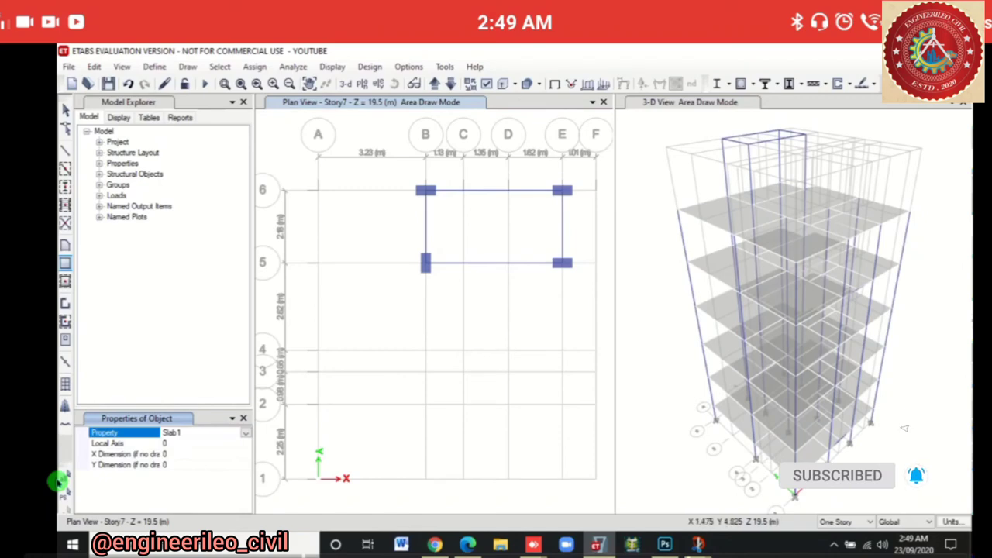
click(245, 433)
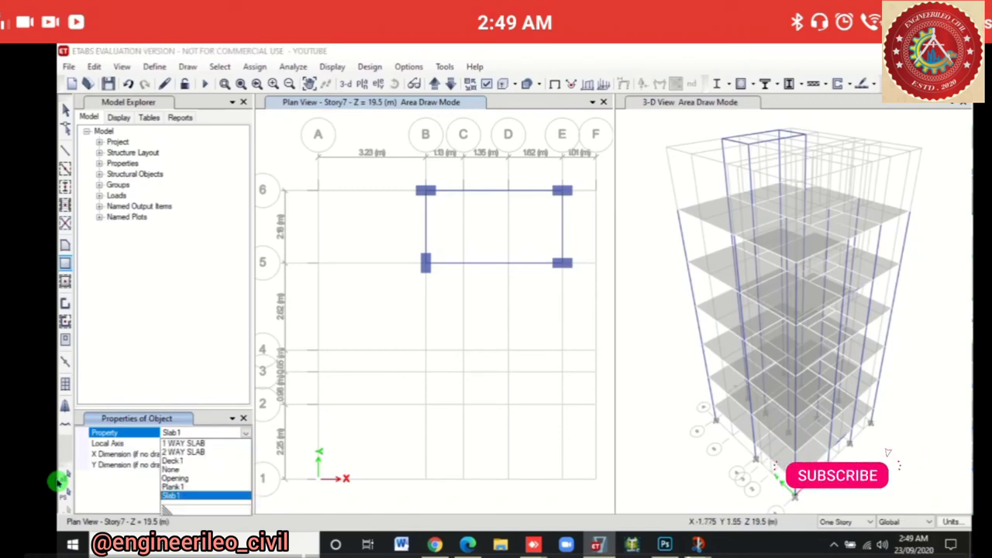
click(186, 443)
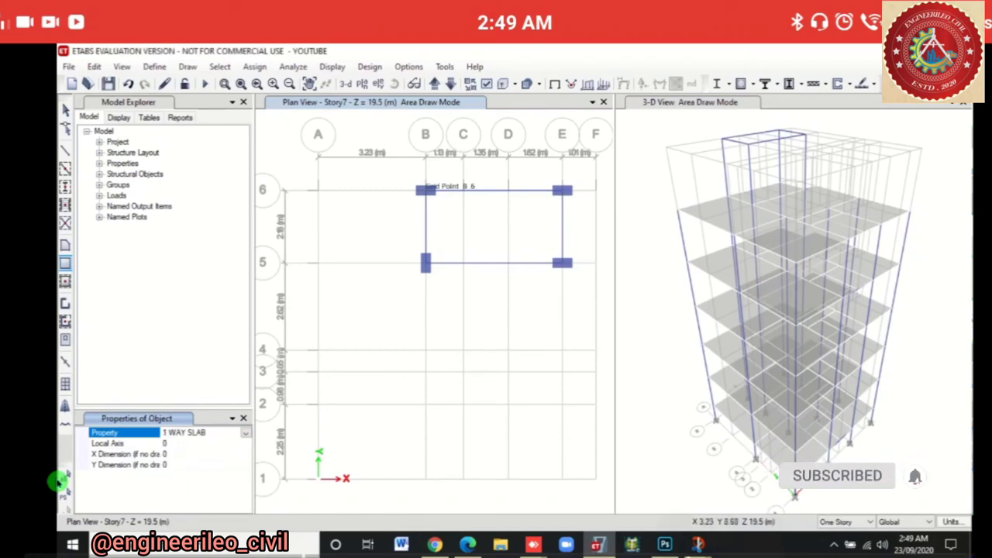
click(426, 190)
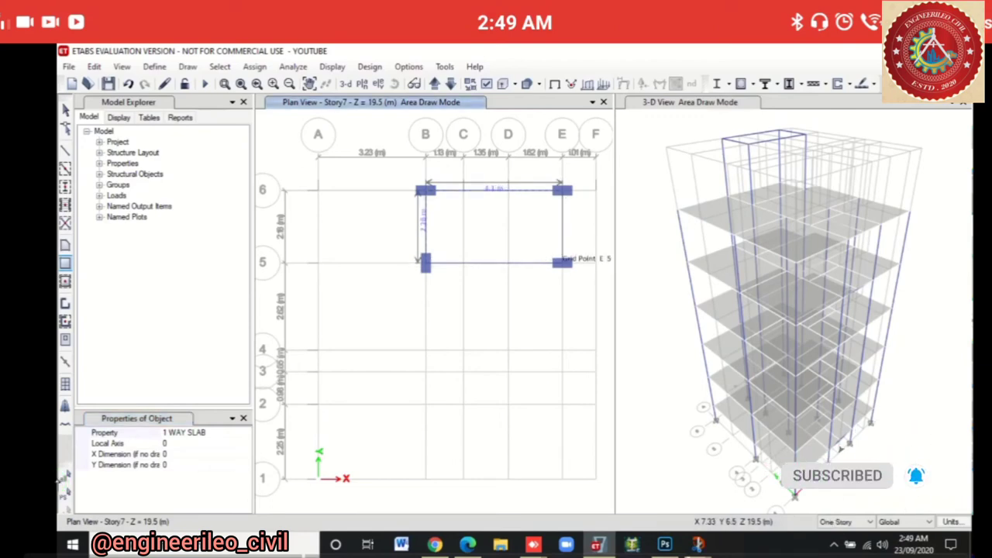
click(563, 262)
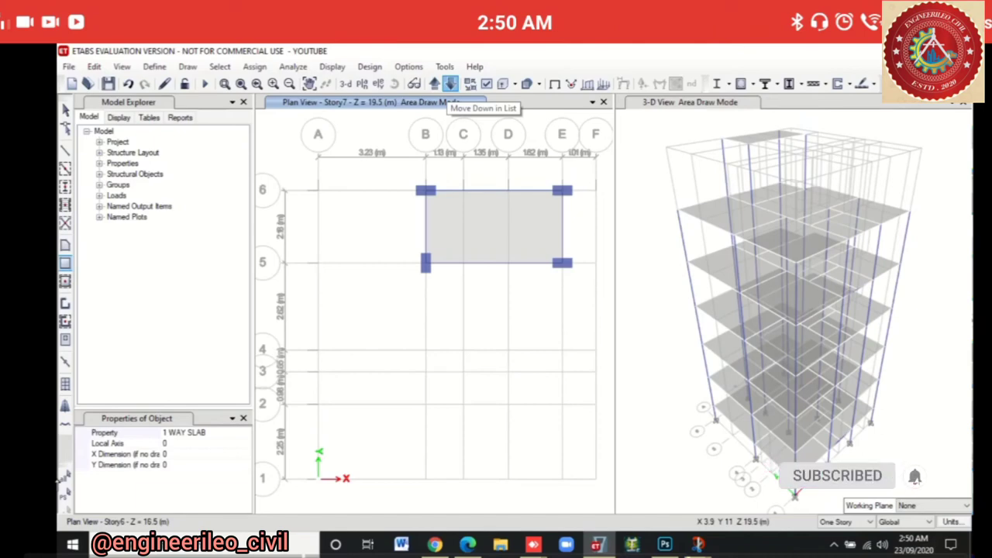
On Story6, assign a 13 kN/m uniform gravity Dead load to the four staircase-bay beams on grids B, E, 5 and 6, replacing existing loads
click(450, 84)
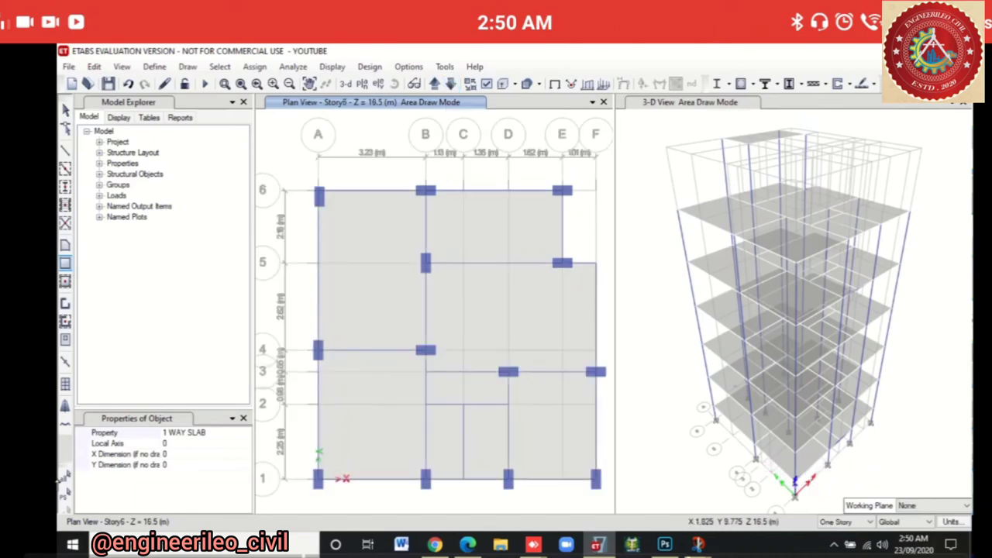
key(Escape)
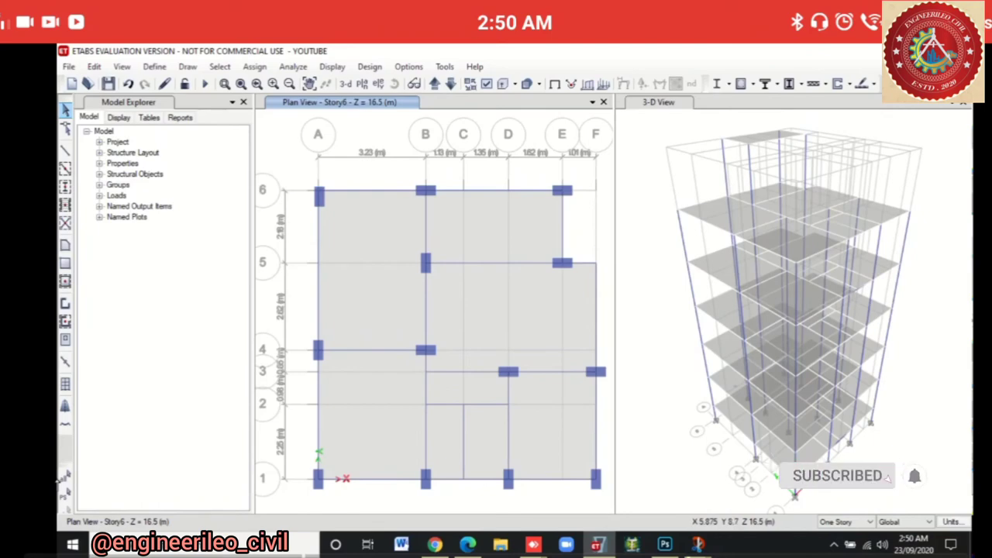
click(541, 191)
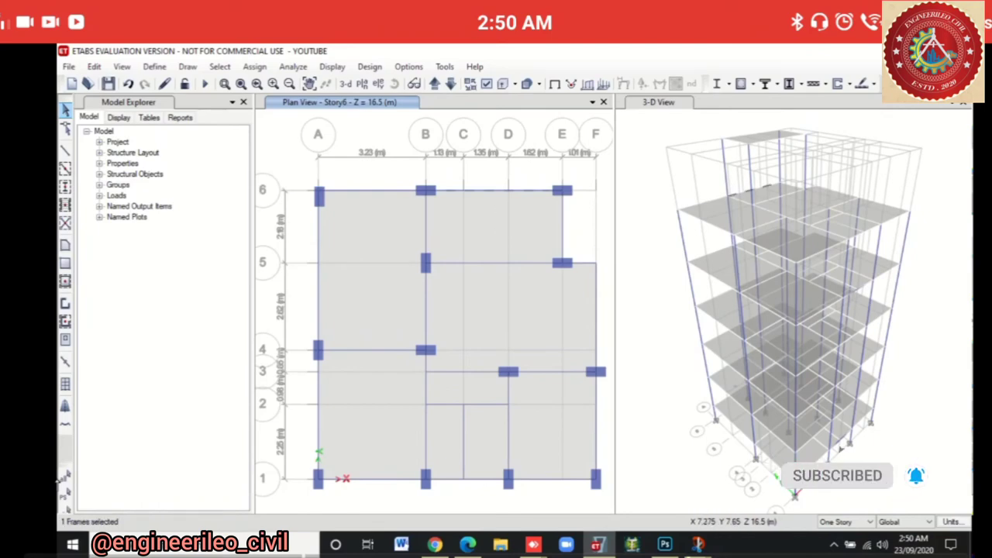
click(563, 222)
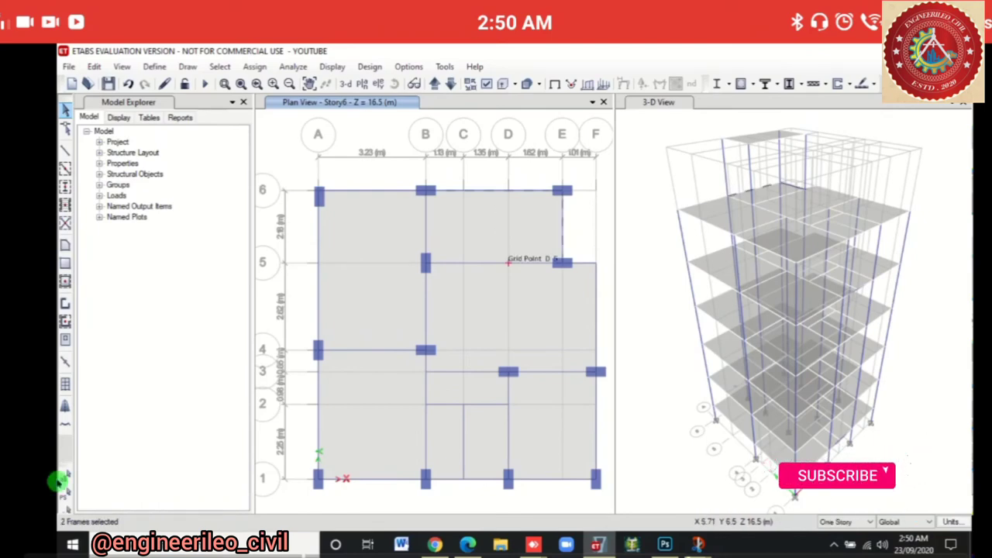
click(465, 263)
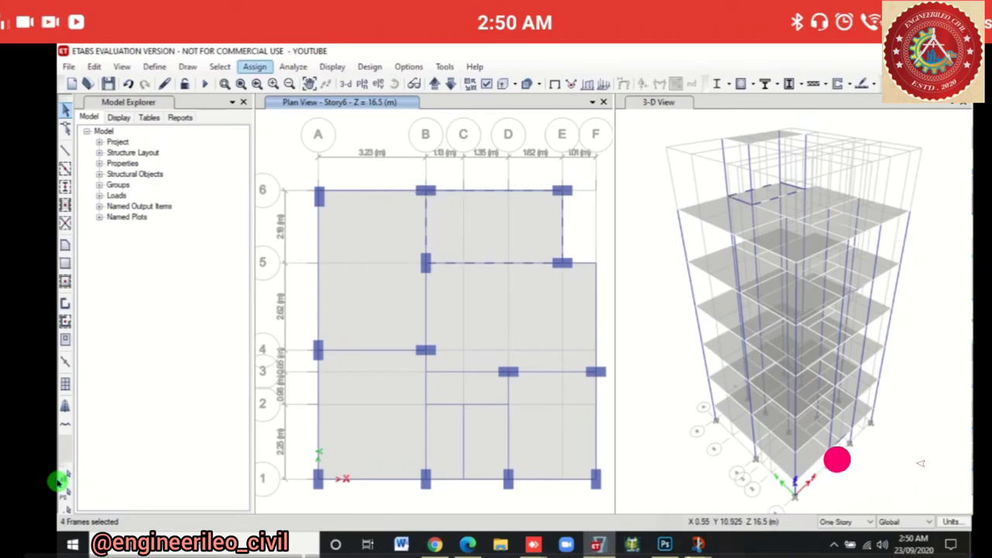
click(254, 67)
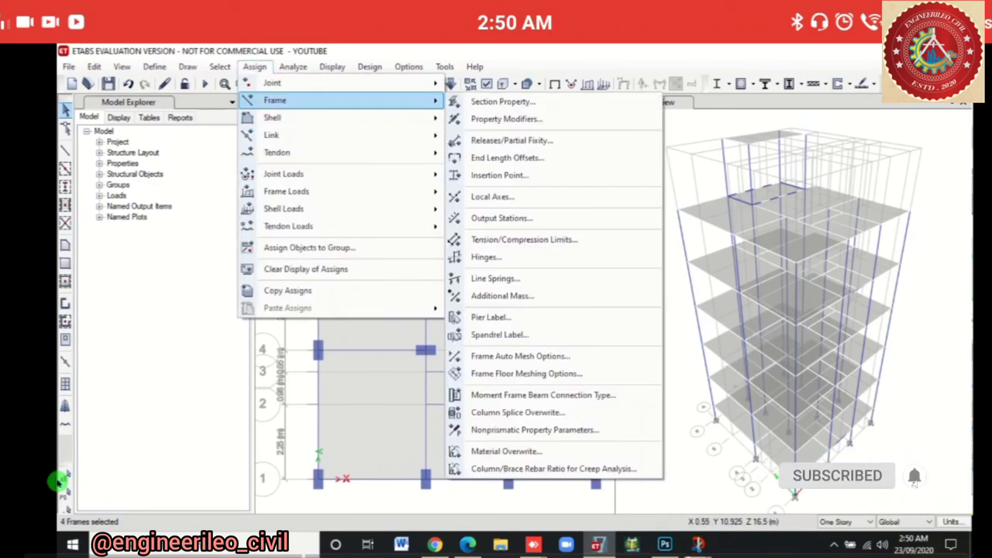
mouse_move(287, 192)
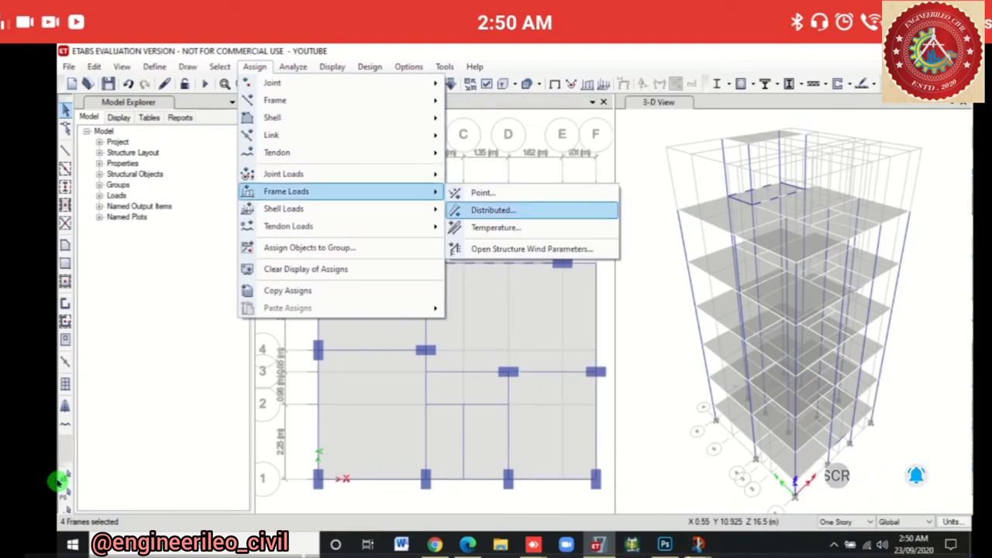
click(493, 210)
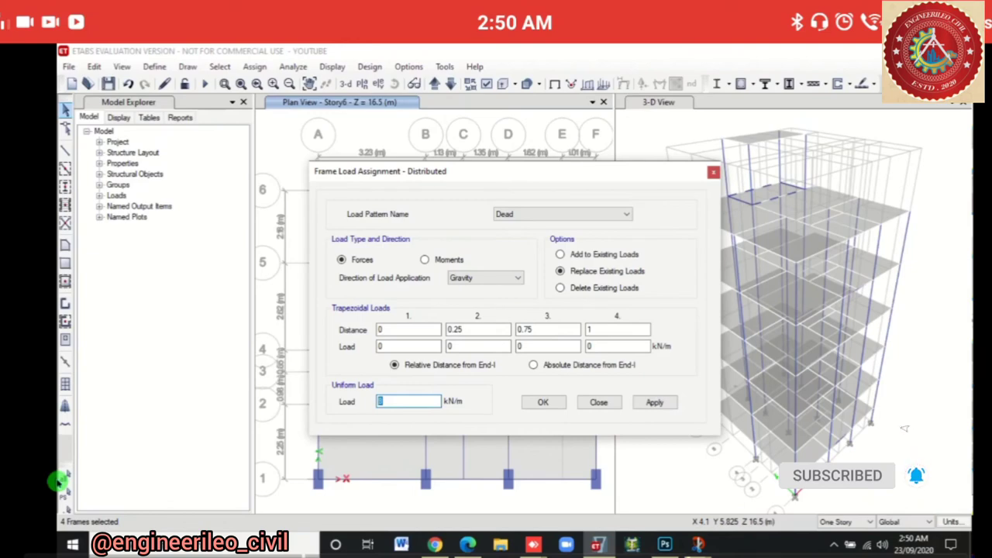
text(13)
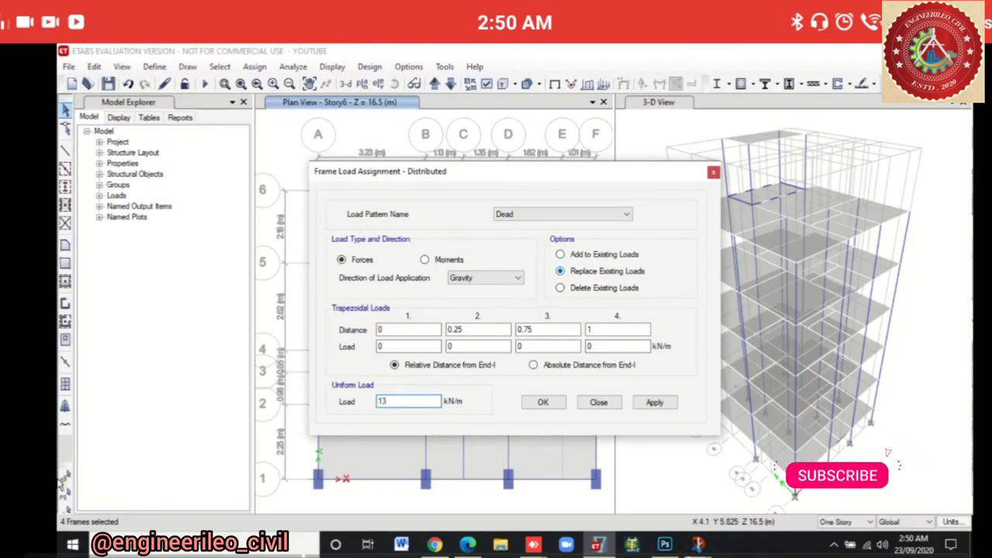
click(655, 403)
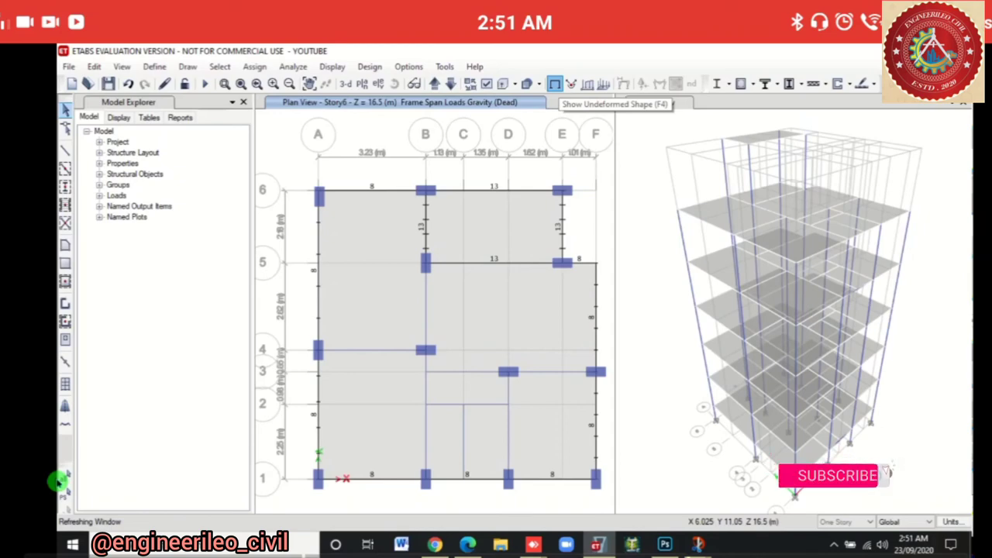
click(554, 84)
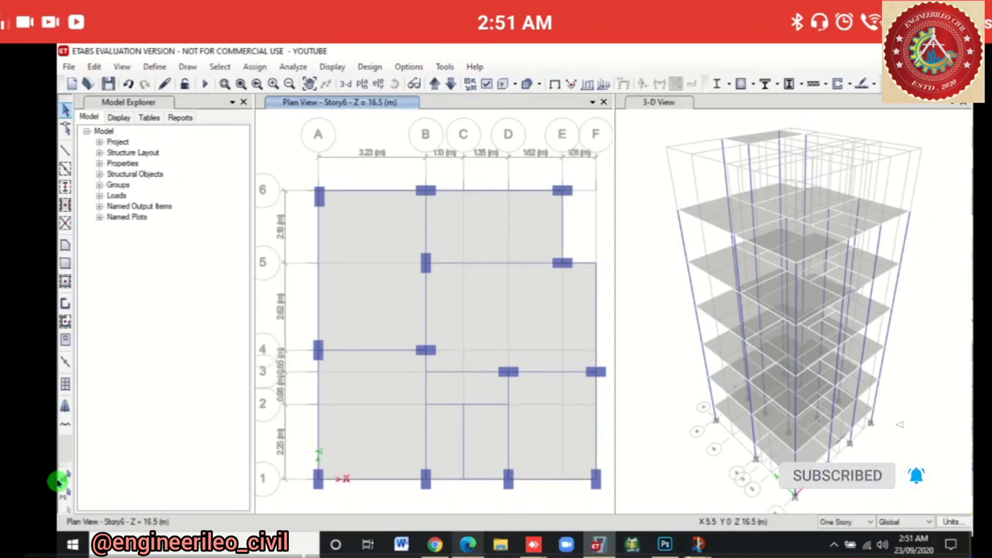
Switch to the staircase load calculation PDF in Edge and examine the overhead water tank's self-weight, volume, water pressure and per-node load calculations
click(468, 544)
scroll(58, 482, down, 2)
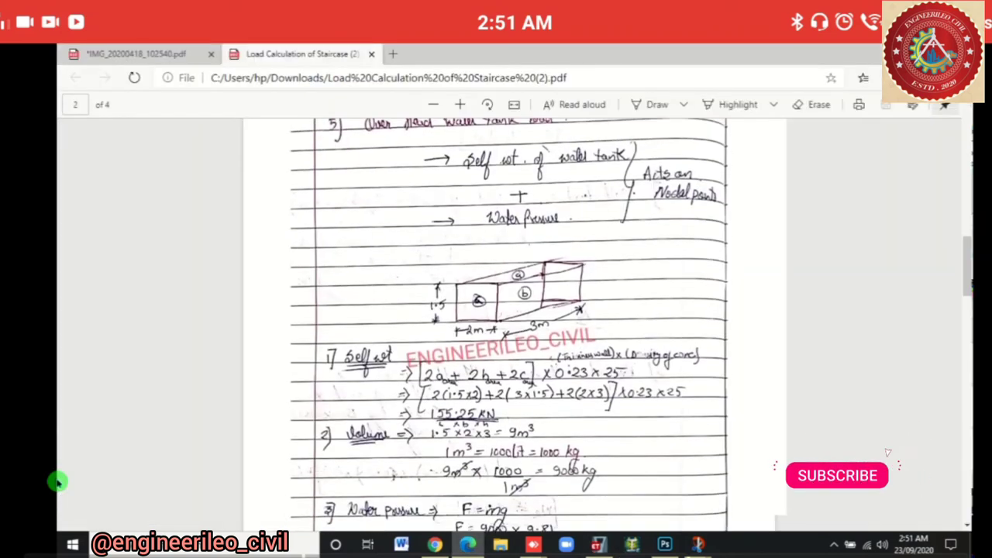
scroll(58, 482, up, 2)
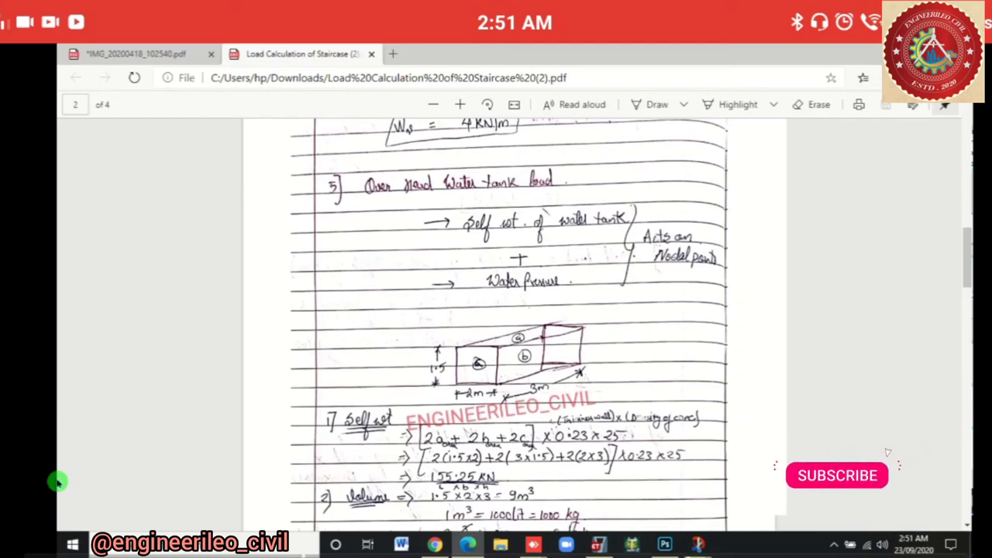
scroll(58, 483, down, 1)
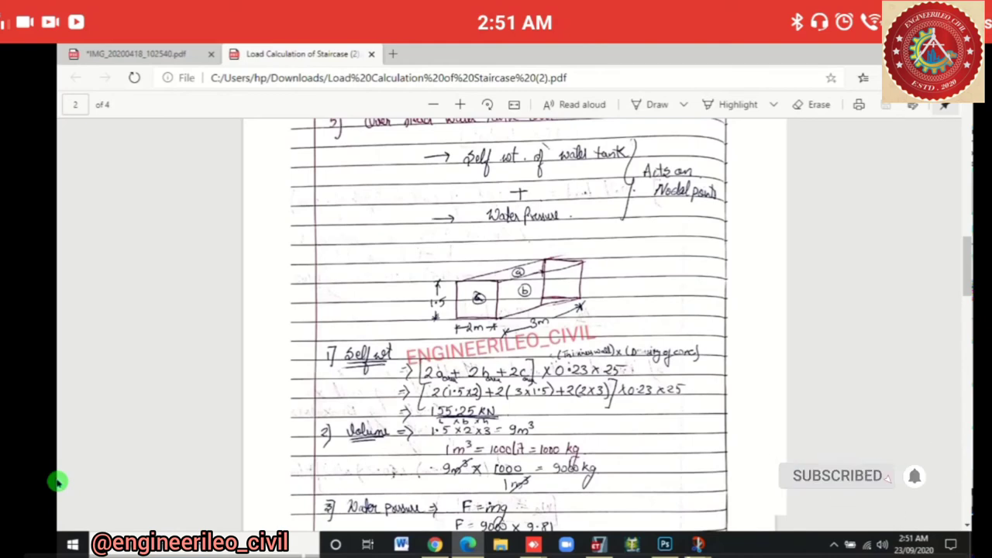
scroll(57, 482, down, 1)
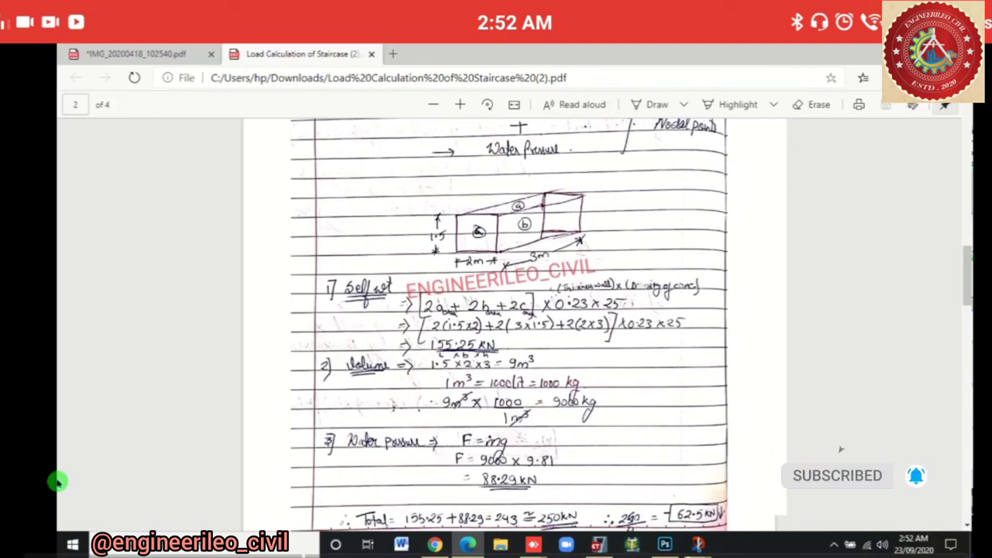
scroll(58, 482, up, 3)
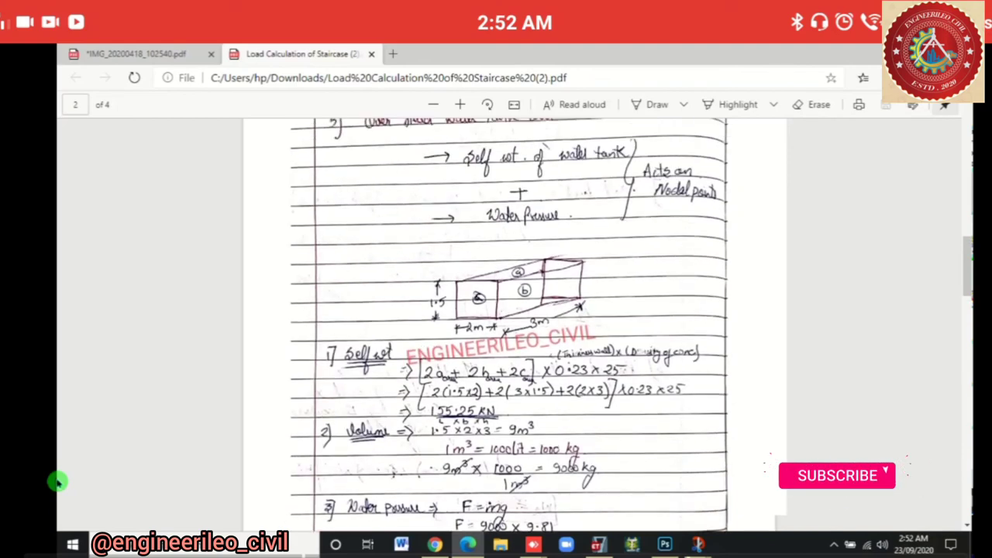
scroll(58, 482, down, 2)
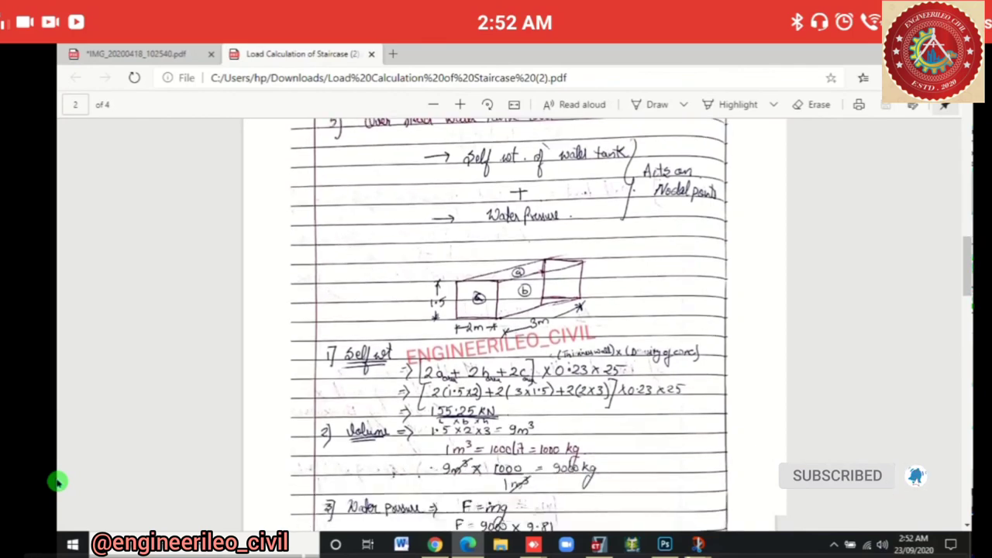
scroll(58, 483, down, 2)
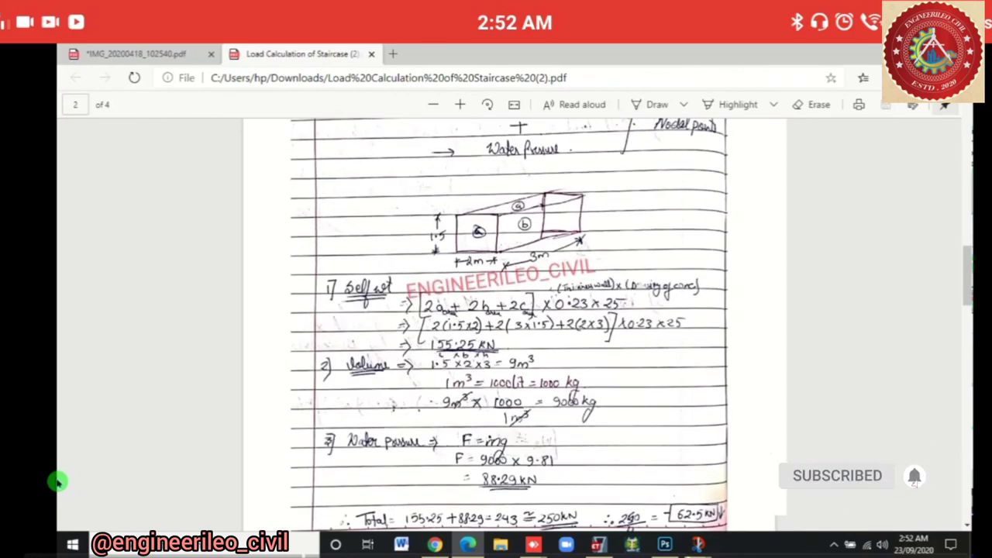
scroll(58, 482, down, 2)
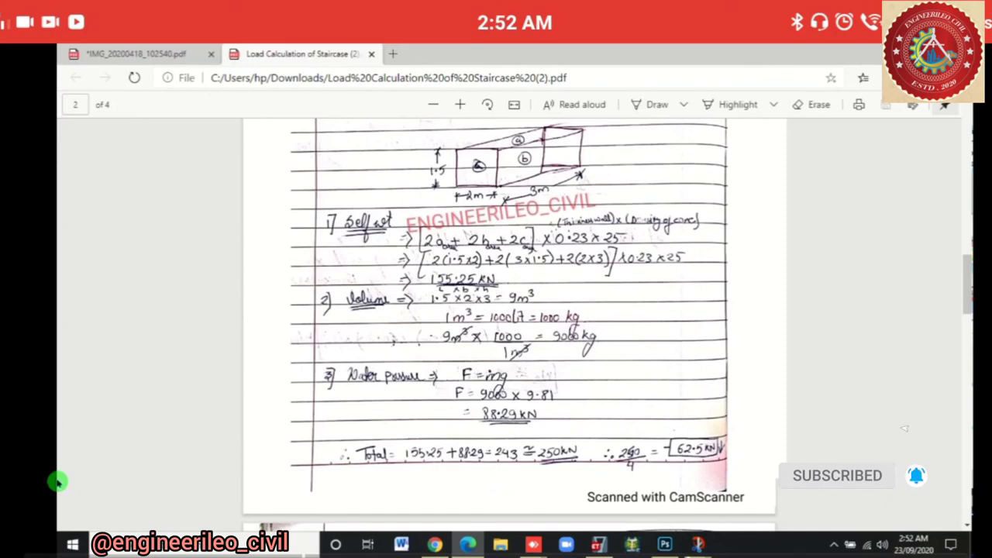
scroll(58, 481, down, 2)
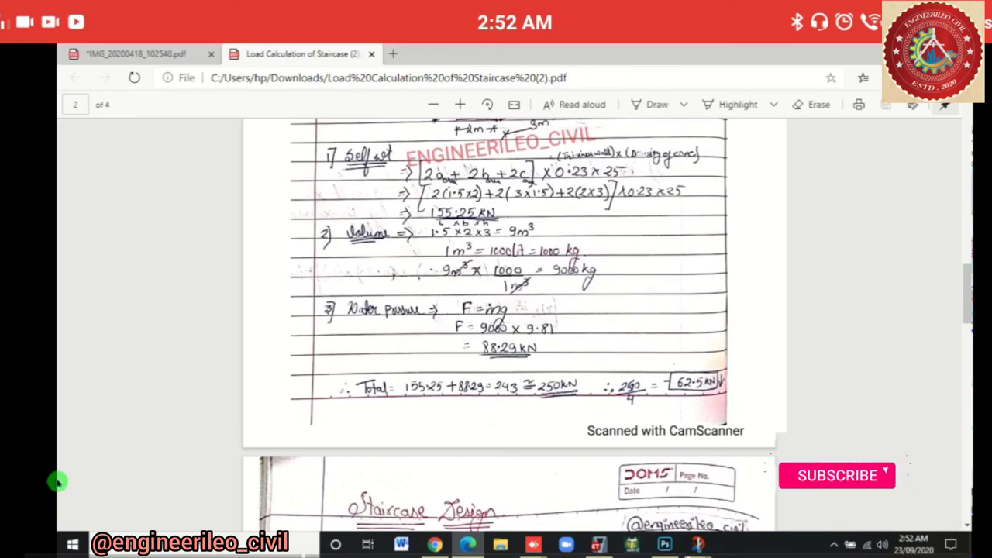
scroll(56, 482, down, 1)
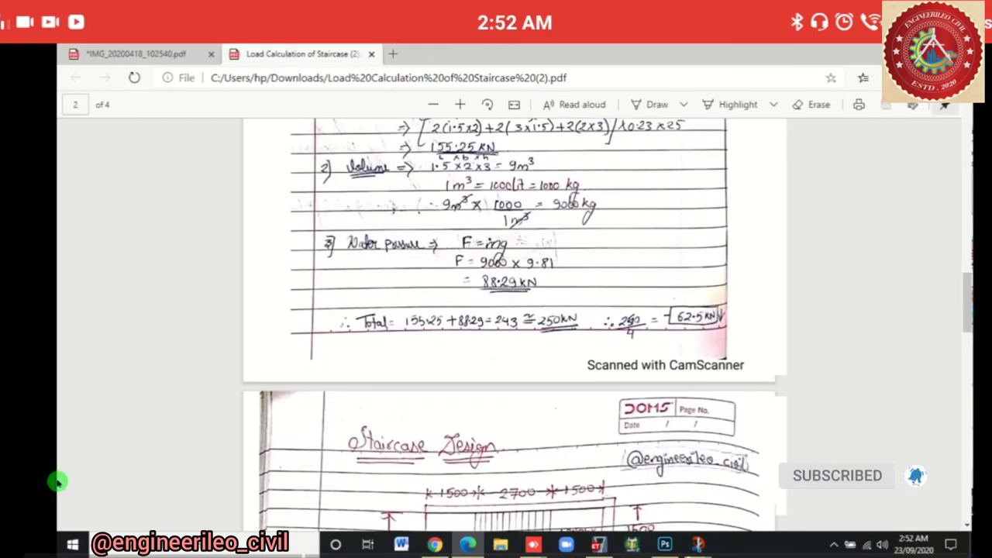
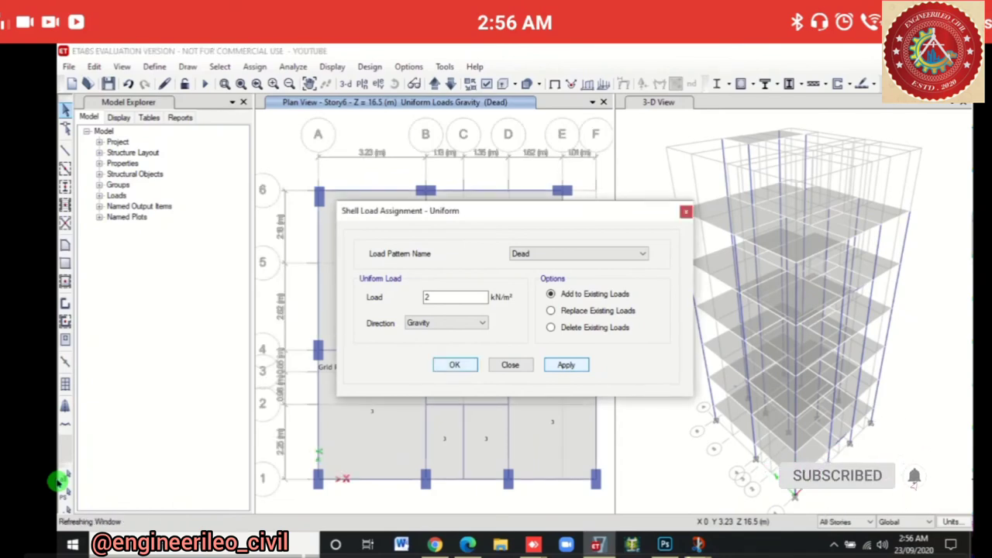
click(455, 366)
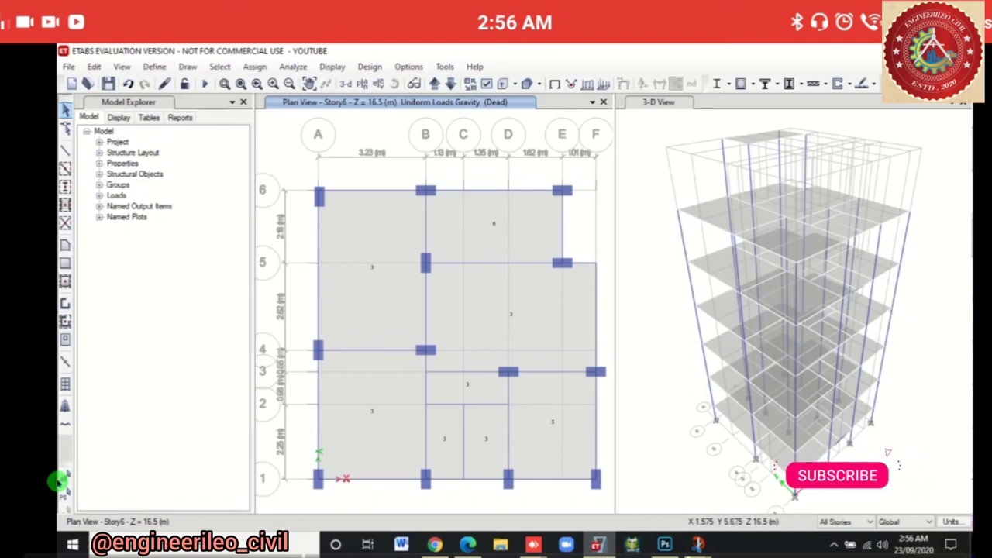
click(58, 482)
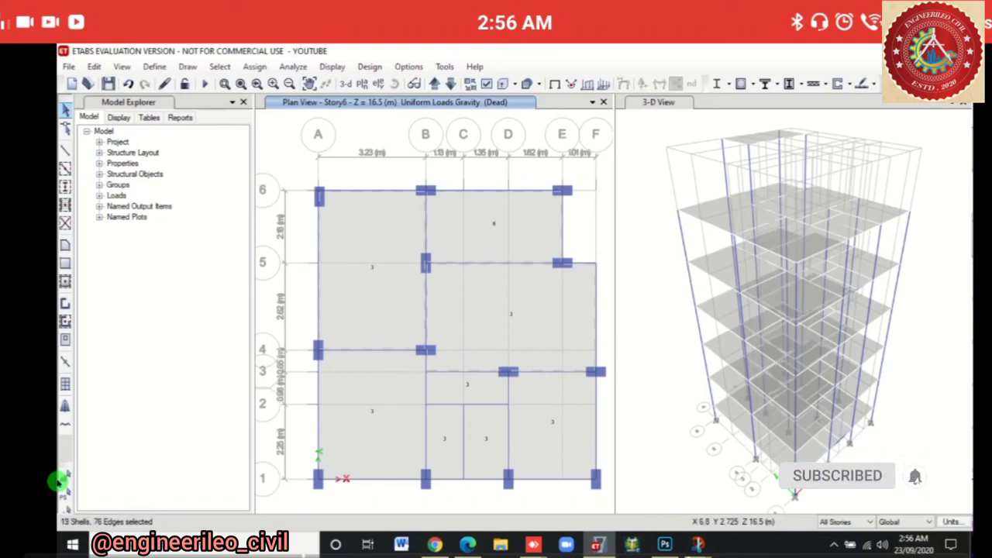
click(59, 482)
click(454, 441)
click(461, 387)
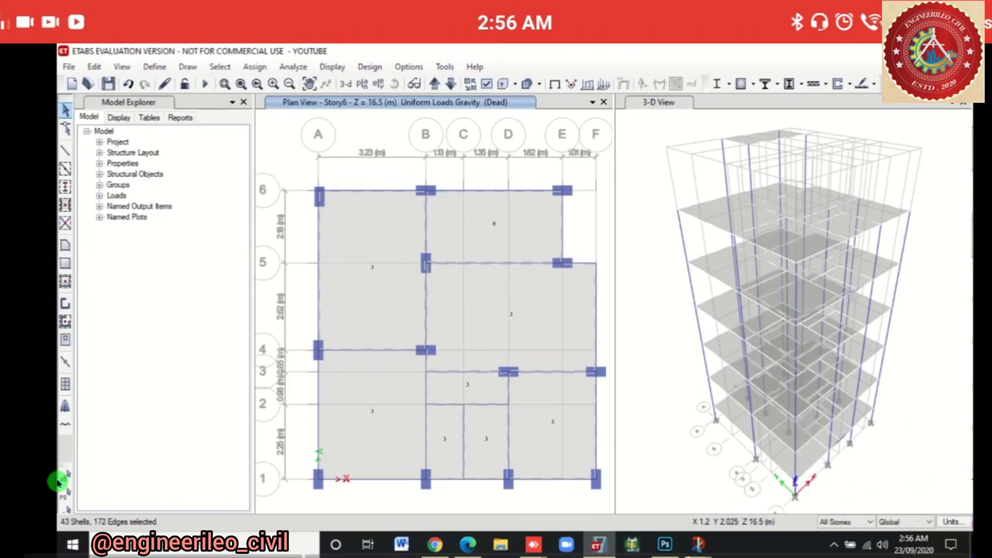
click(356, 424)
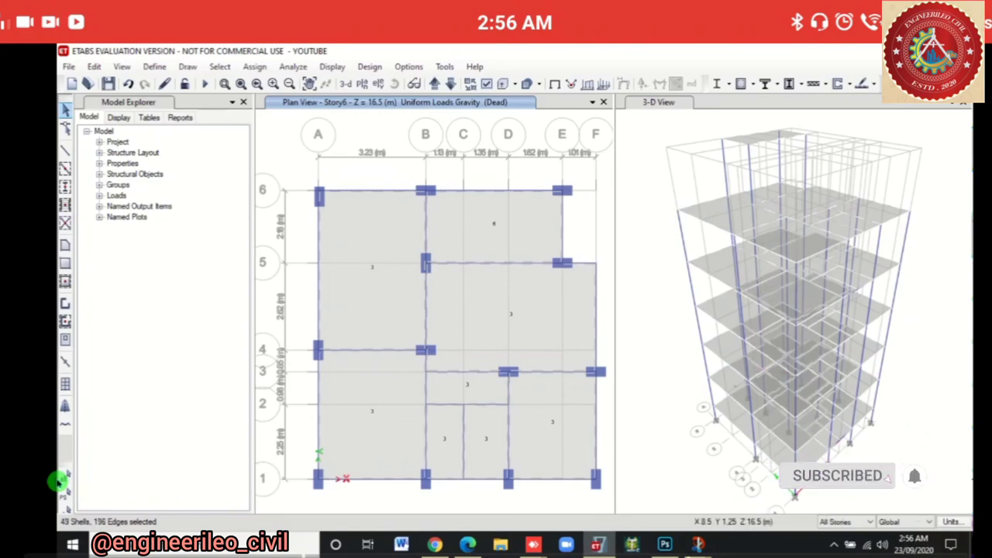
click(255, 67)
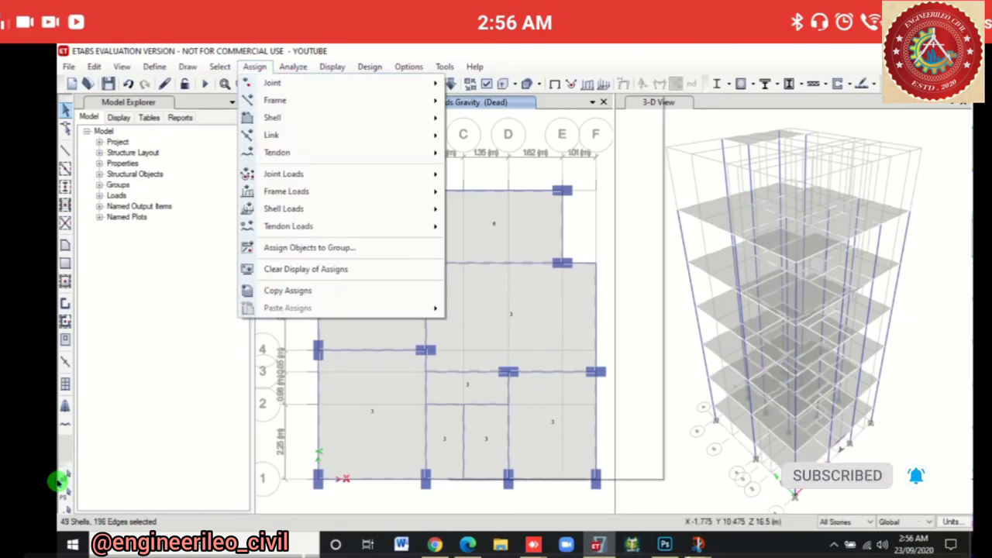
mouse_move(287, 191)
mouse_move(284, 208)
click(500, 226)
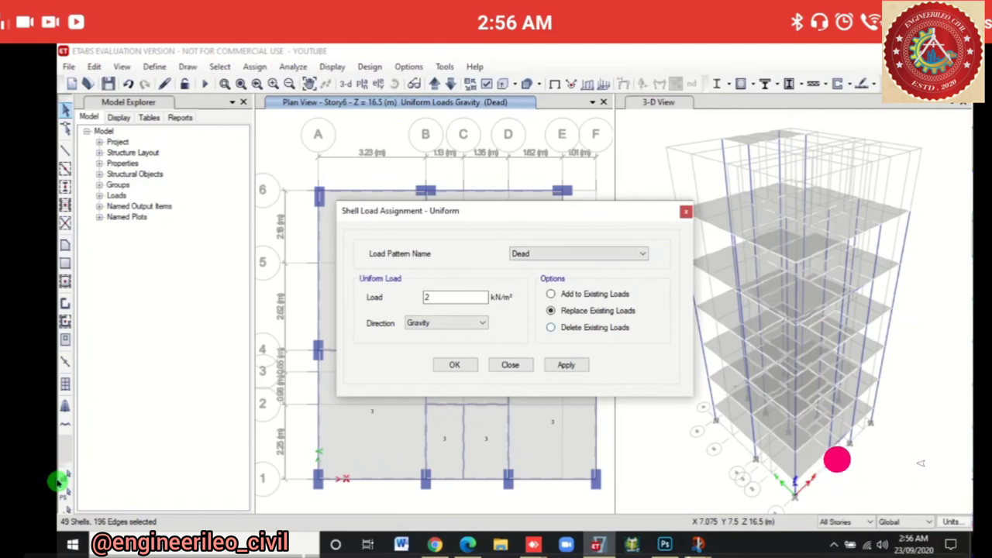
click(551, 327)
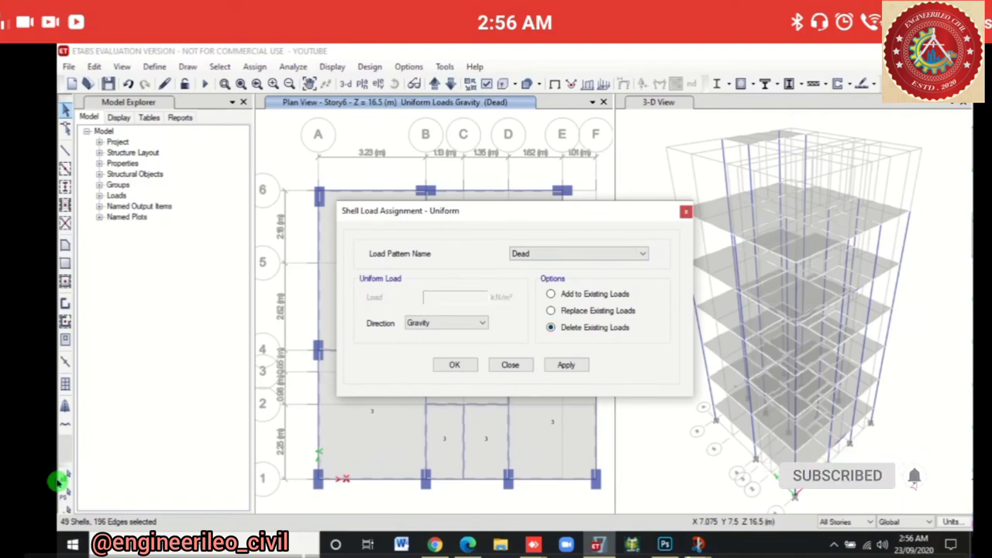
click(551, 311)
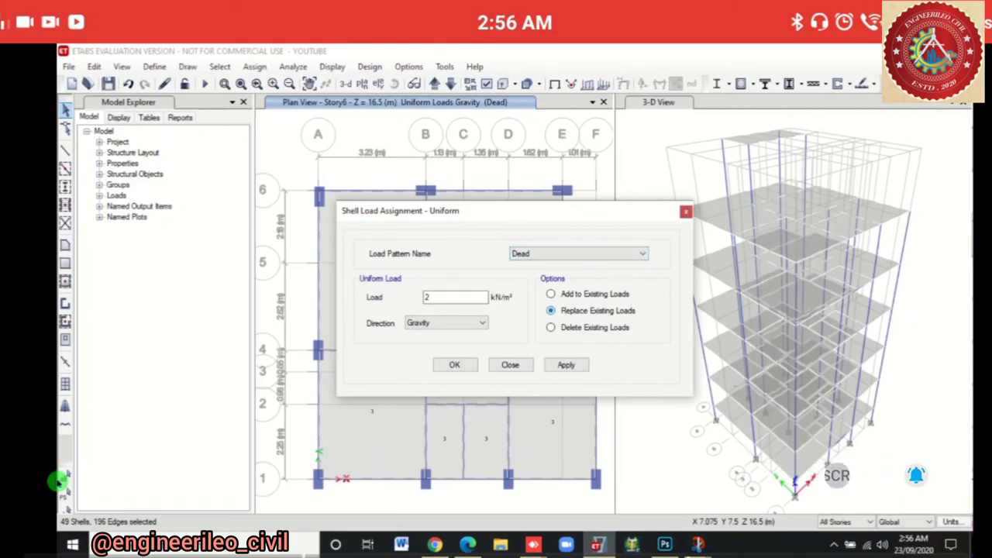
click(643, 254)
key(Down)
key(Return)
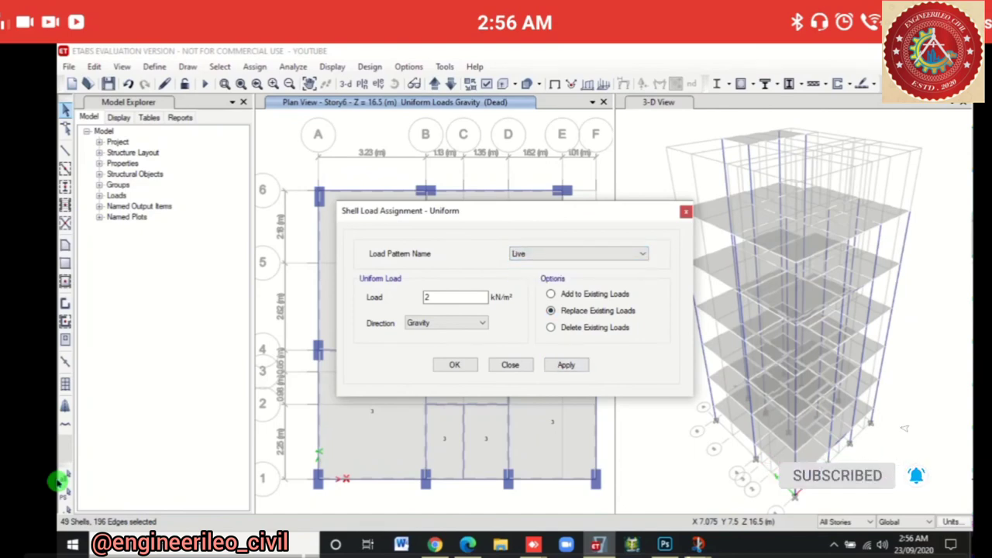
click(551, 294)
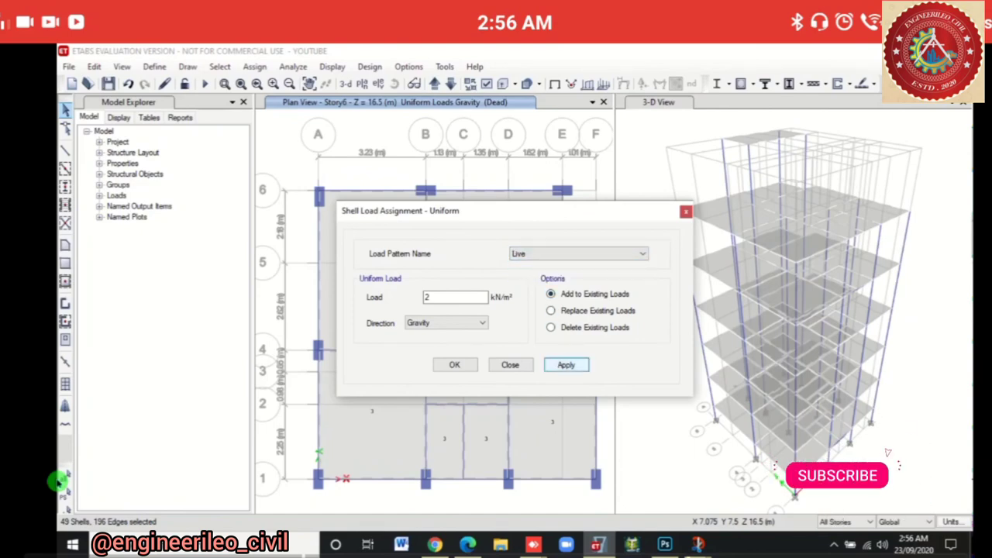
key(shift+Tab)
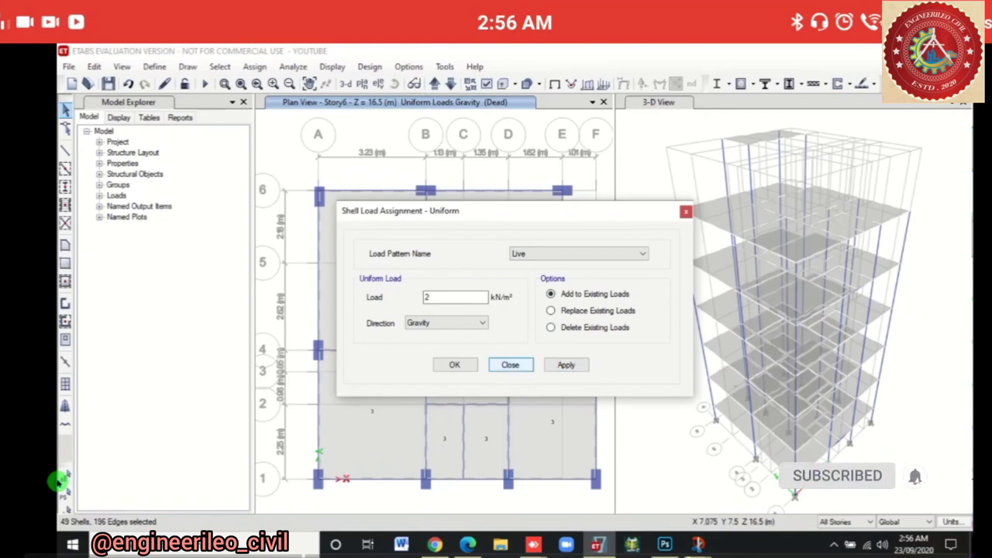
key(Return)
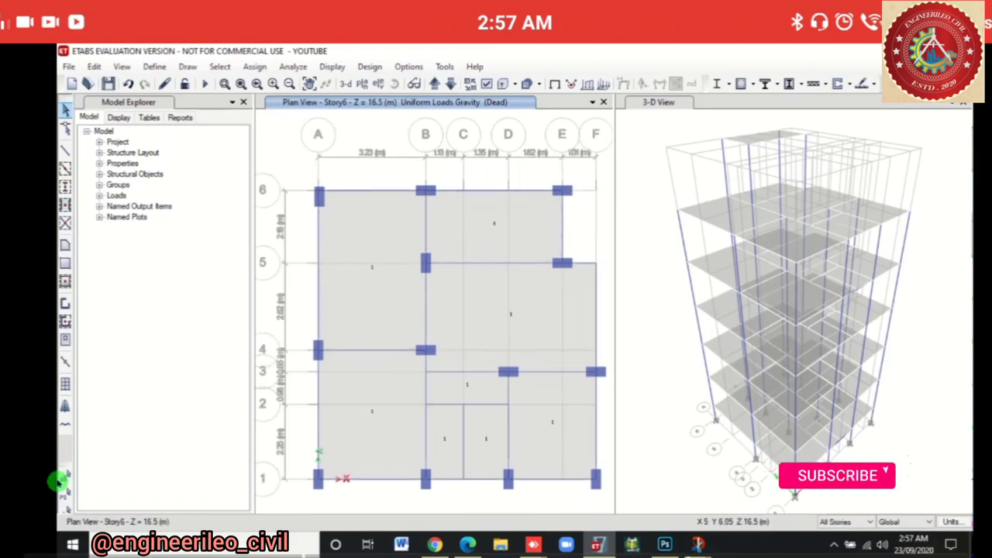
With All Stories active, select every floor slab in the plan and add a 2 kN/m² uniform gravity Live load to existing loads
click(481, 236)
click(483, 301)
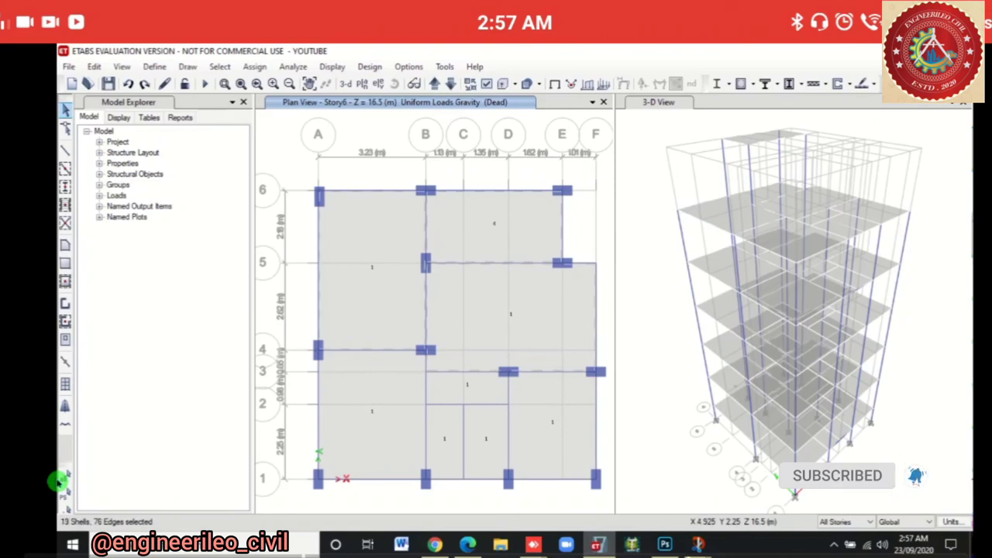
click(482, 403)
click(486, 404)
click(457, 434)
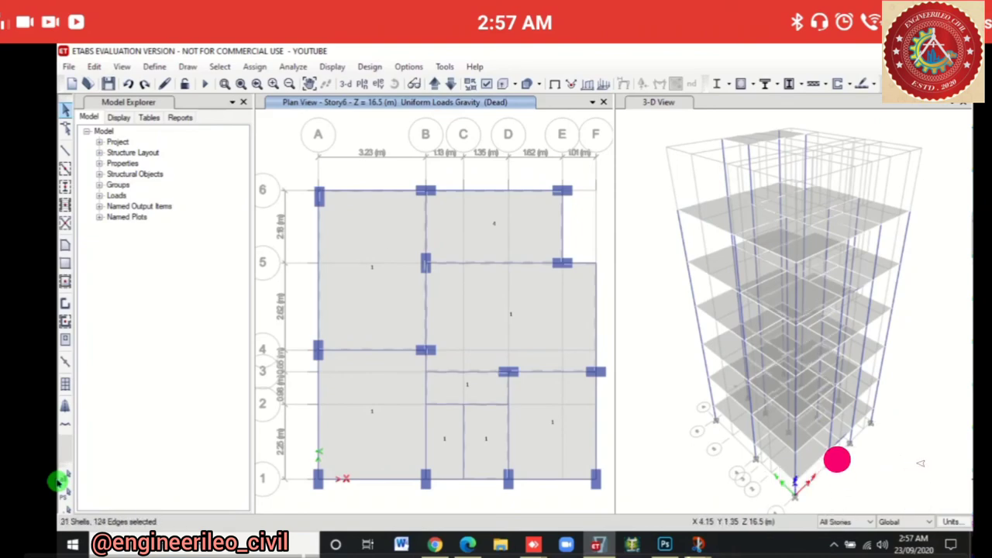
click(457, 434)
click(487, 437)
click(551, 437)
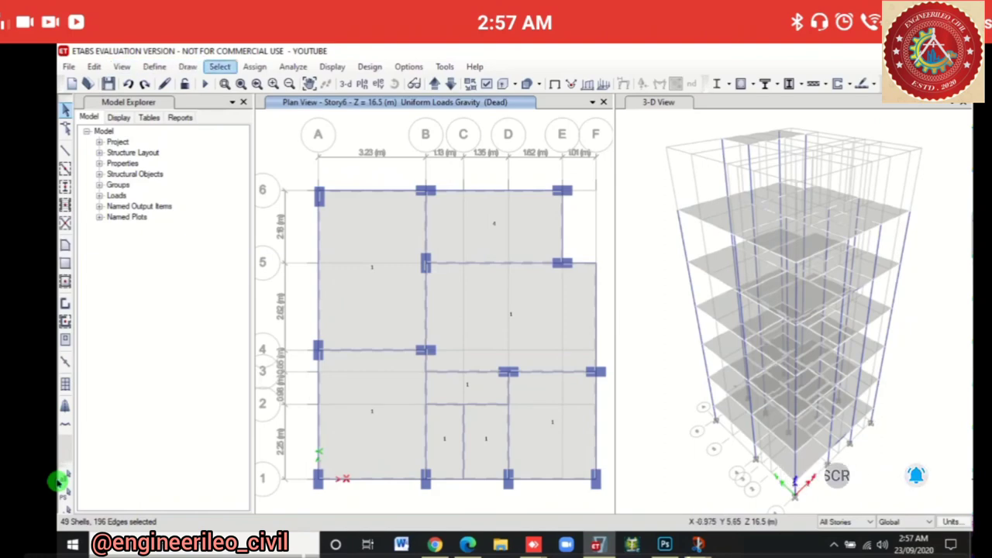
click(255, 67)
click(254, 67)
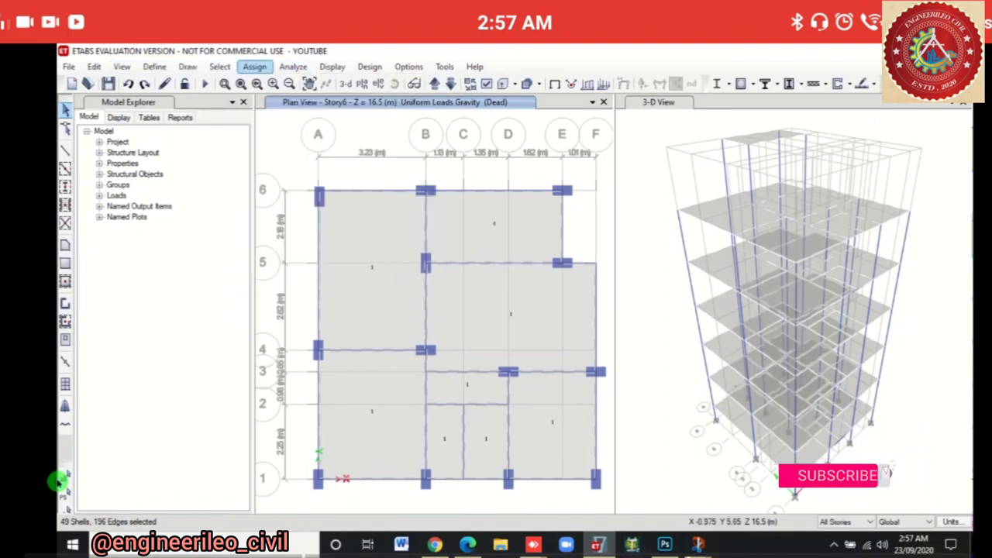
click(254, 67)
mouse_move(284, 208)
click(487, 228)
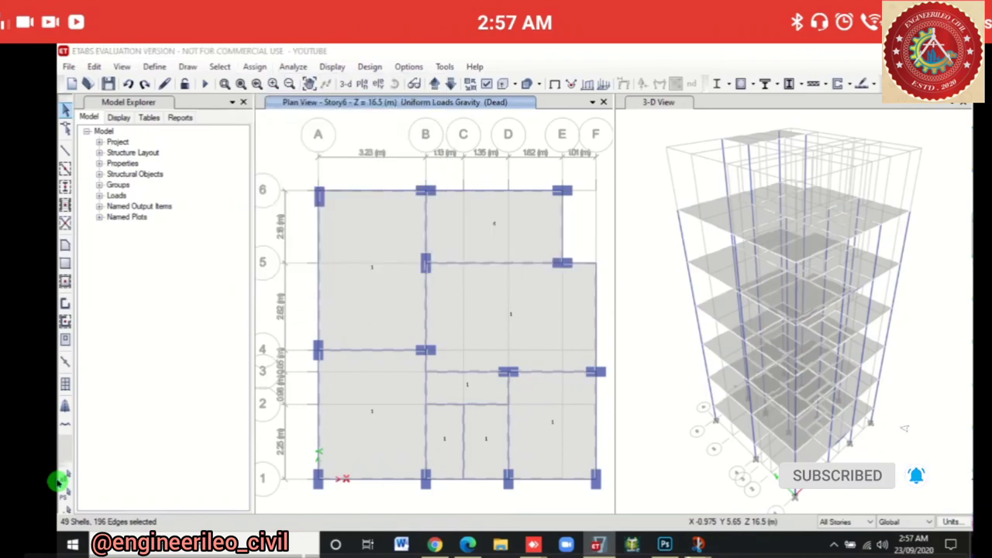
click(580, 254)
click(542, 275)
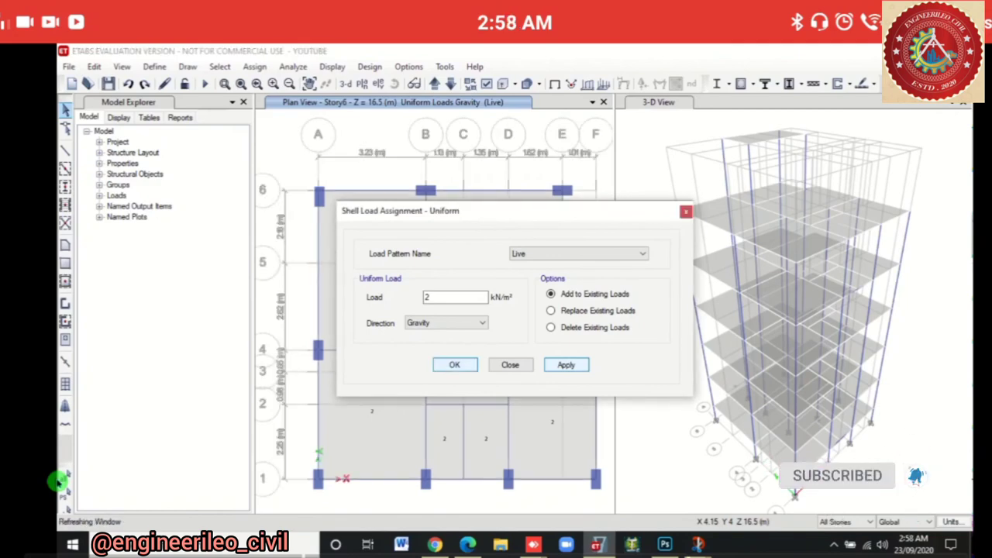
key(Return)
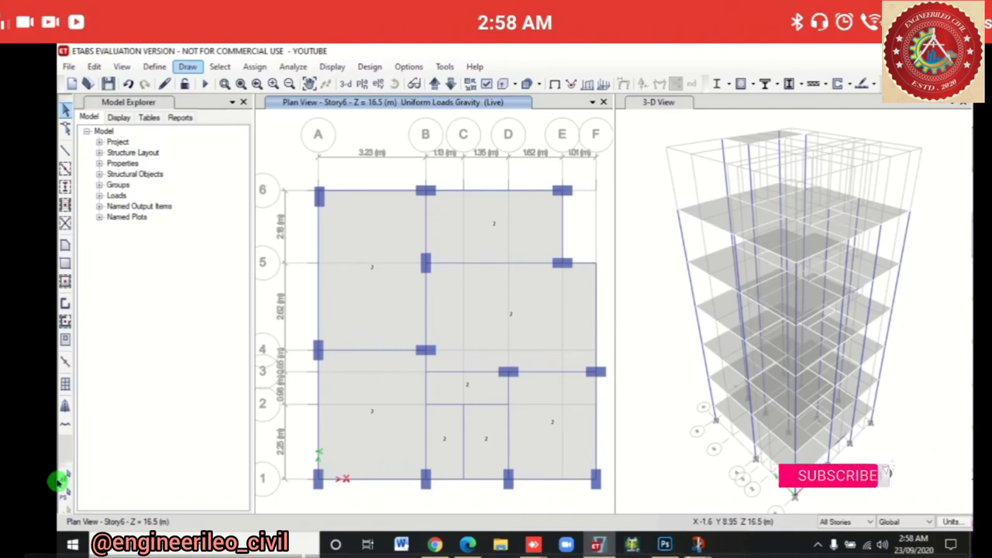
Create a Linear Add load combination Comb1 with the Dead load at a scale factor of 1.5
click(155, 66)
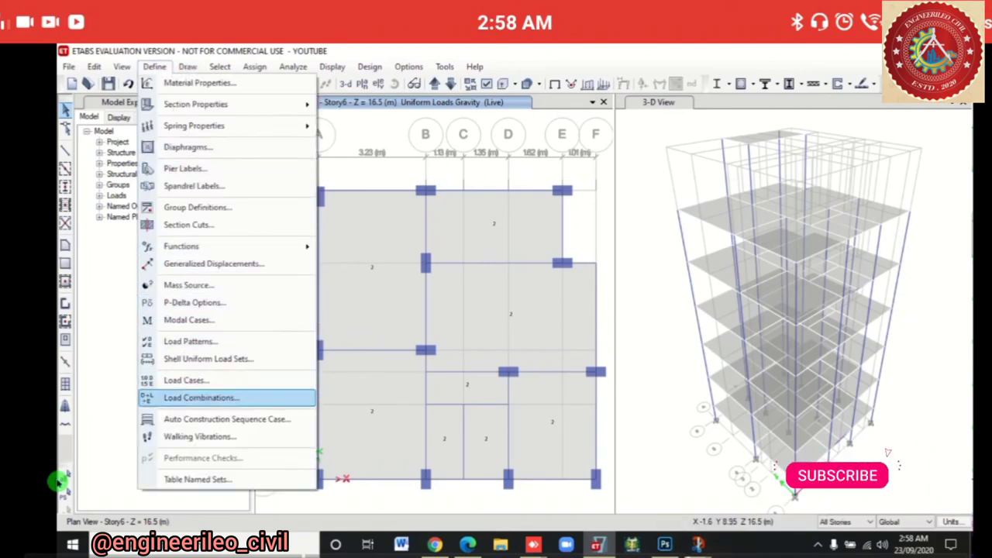
click(202, 398)
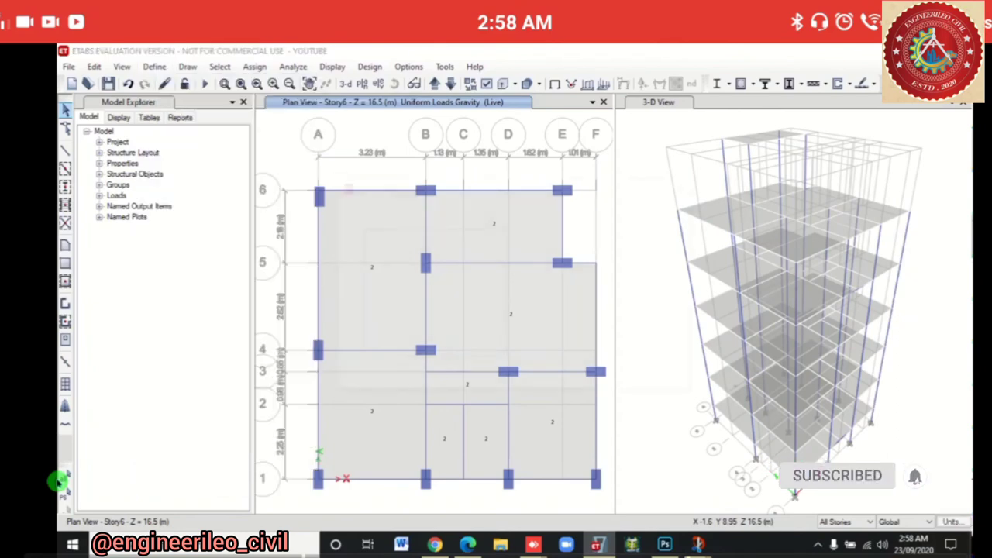
click(616, 234)
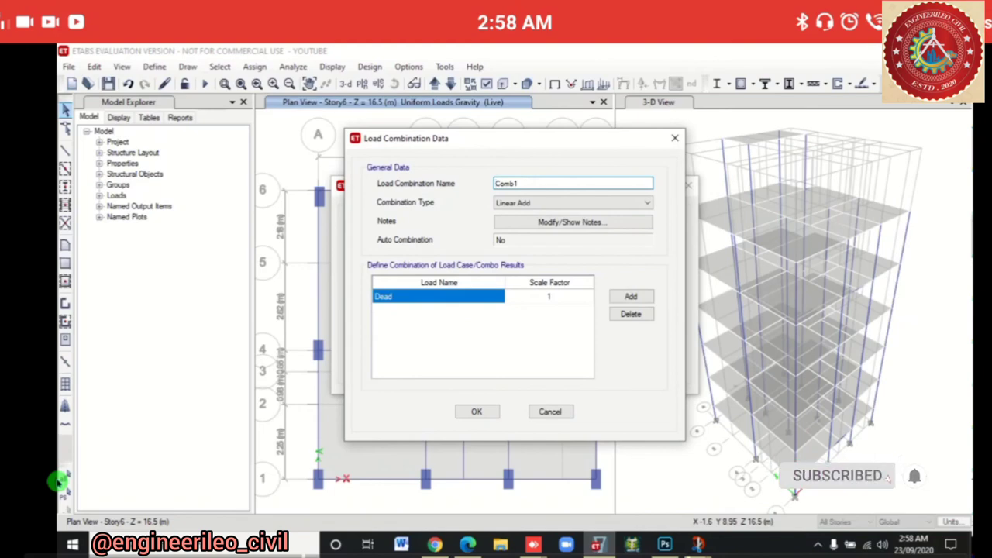
click(549, 297)
click(549, 297)
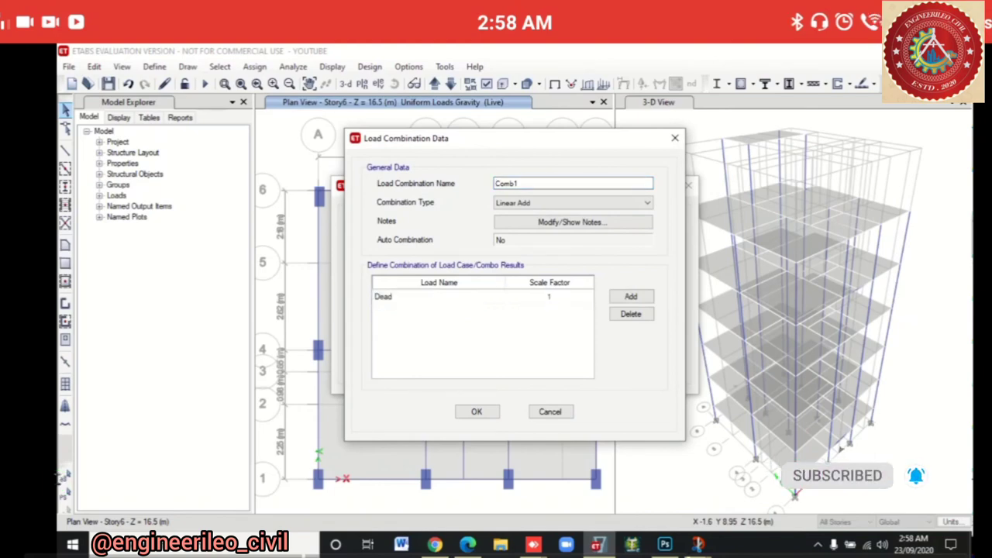
text(1.5)
Add the Live load to Comb1 with a scale factor of 1.5 and accept the combination
click(631, 296)
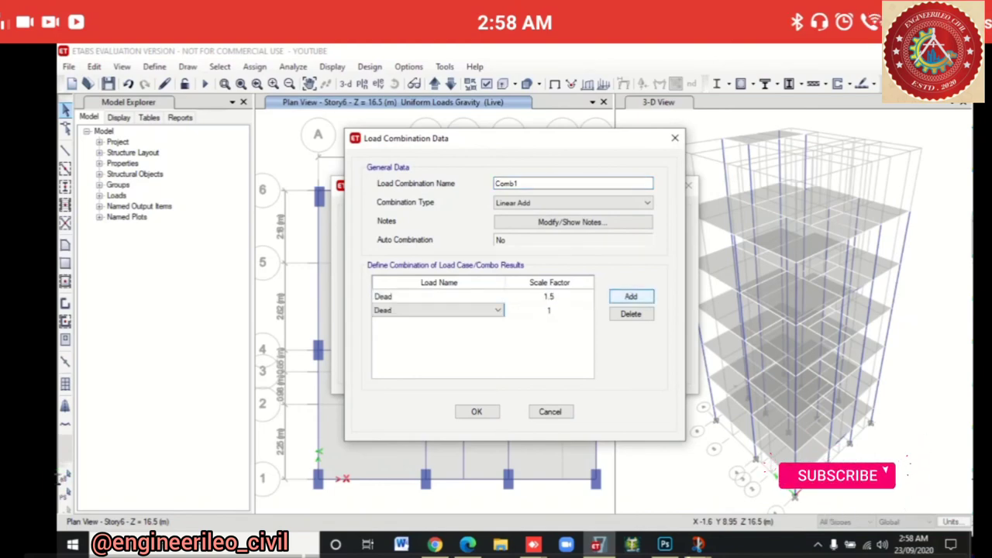
click(498, 310)
click(439, 331)
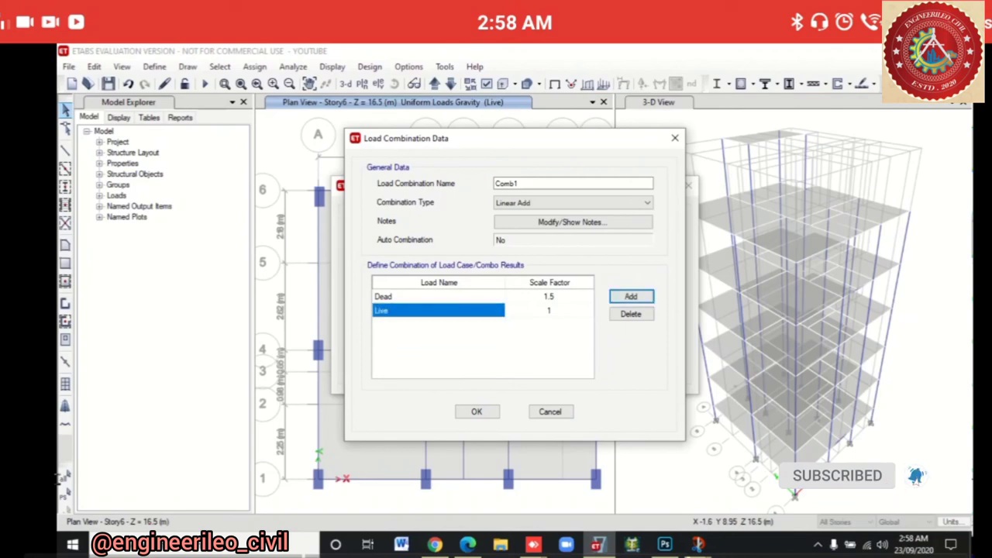
click(549, 311)
click(549, 310)
text(1.5)
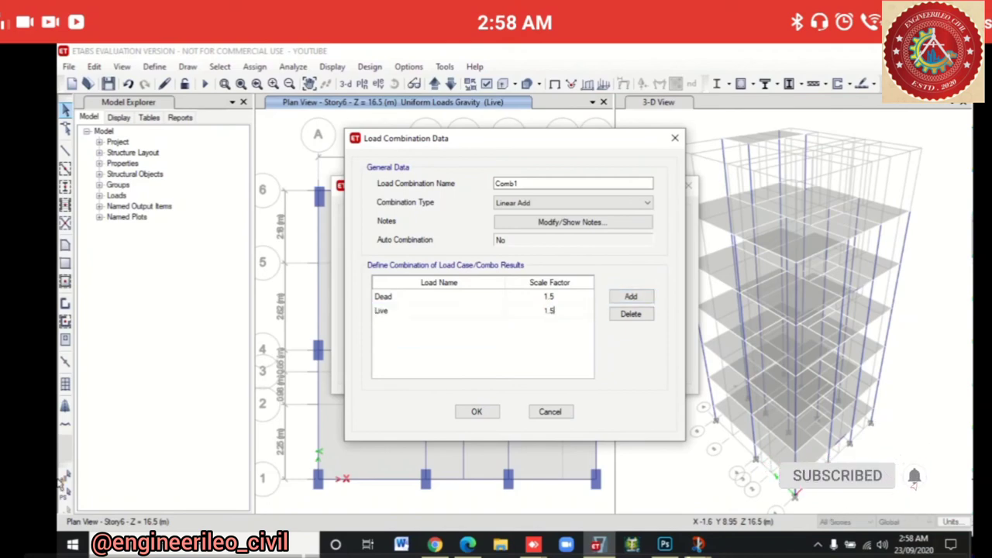
key(Return)
key(Return)
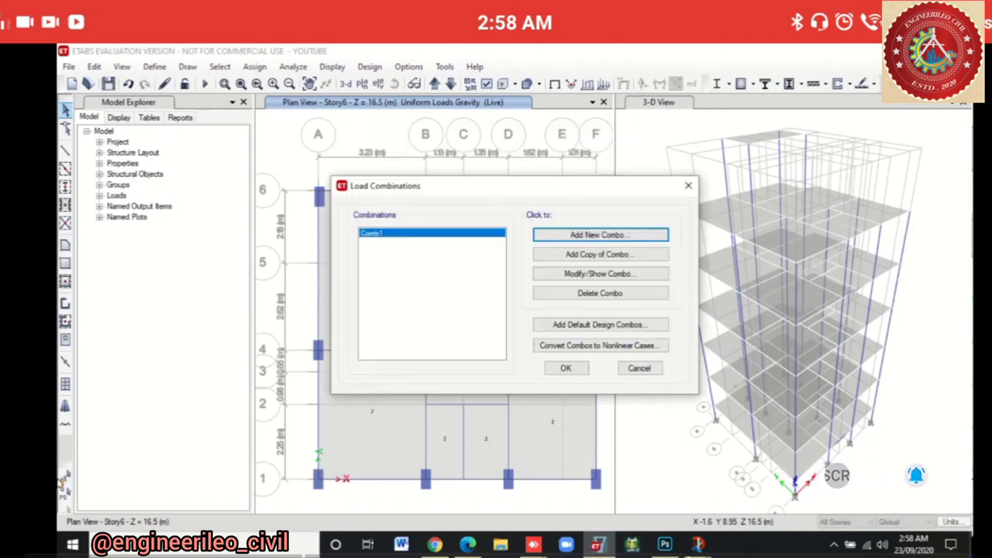
click(566, 368)
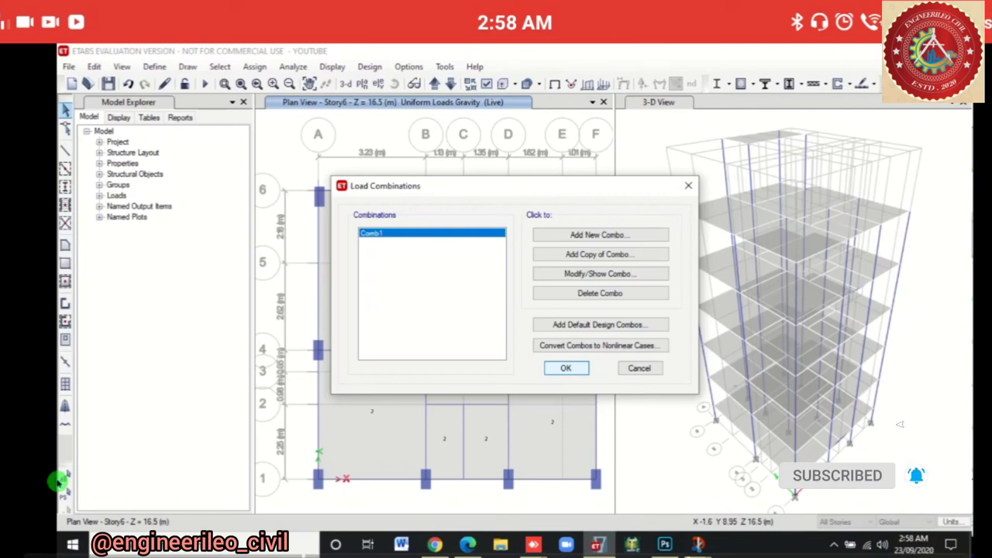
key(Return)
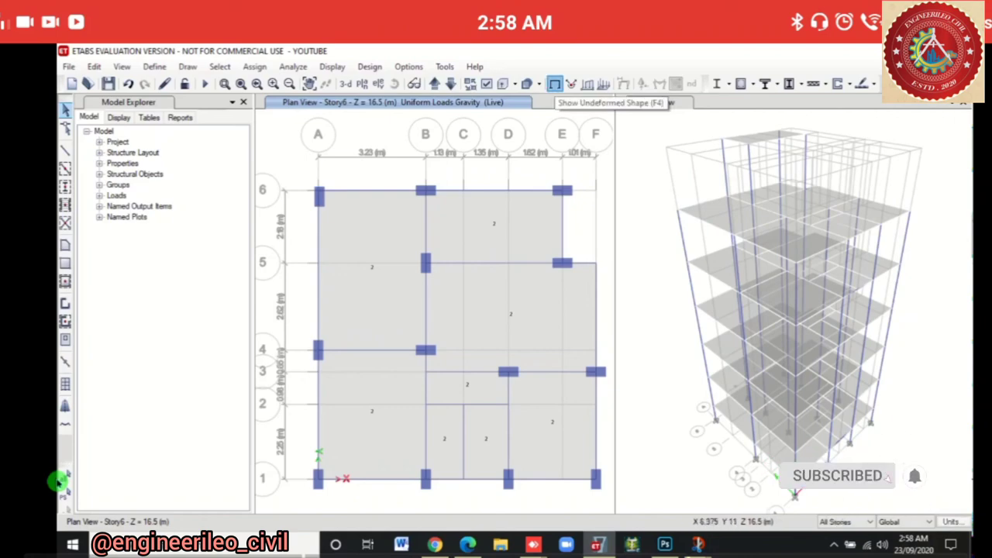
Show the undeformed shape in the Story6 plan and add the default design load combinations for Concrete Frame Design
key(F4)
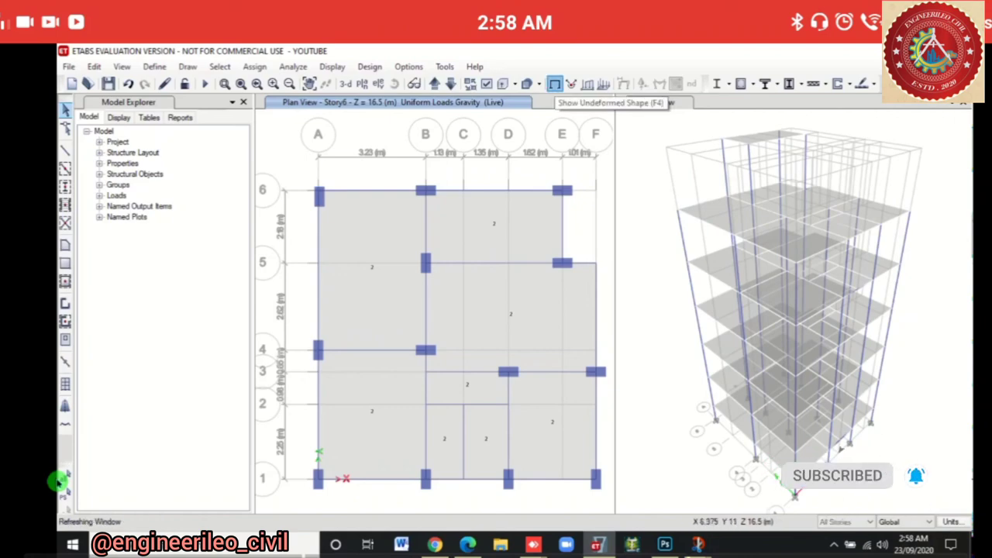
click(155, 66)
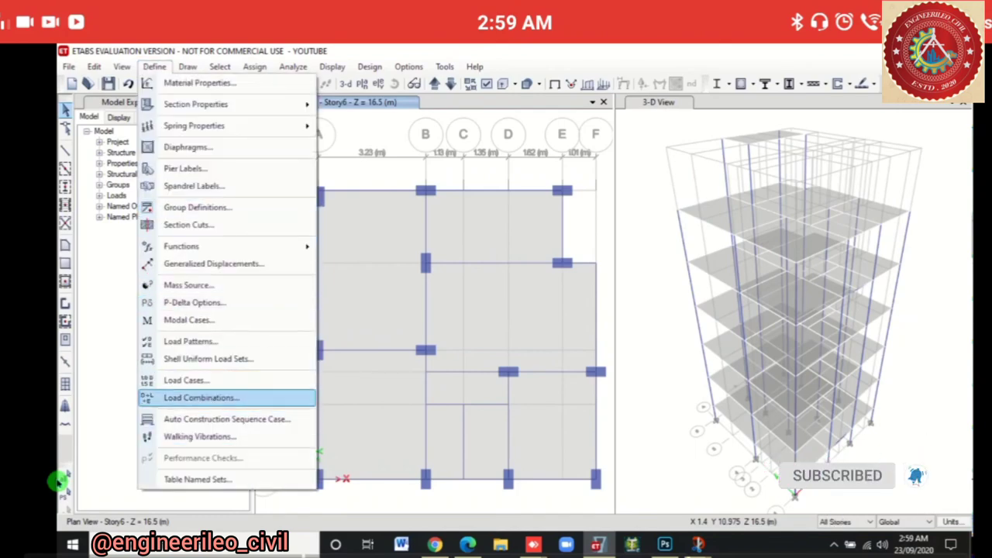
click(202, 397)
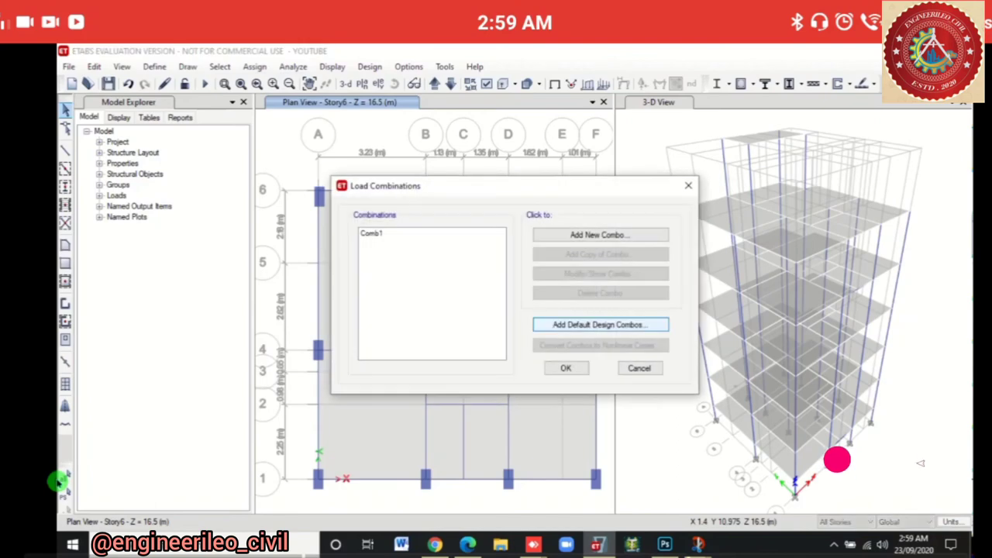
key(Return)
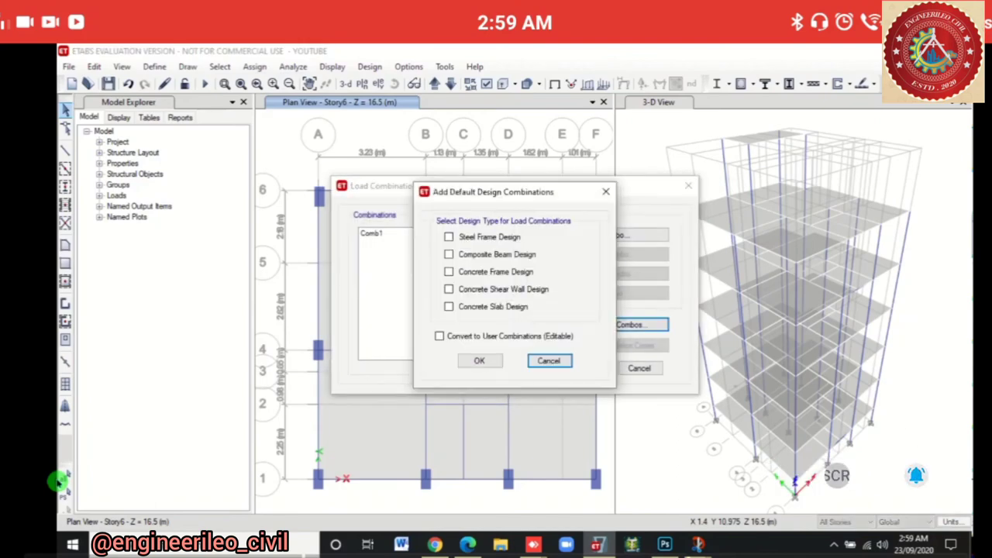
click(494, 273)
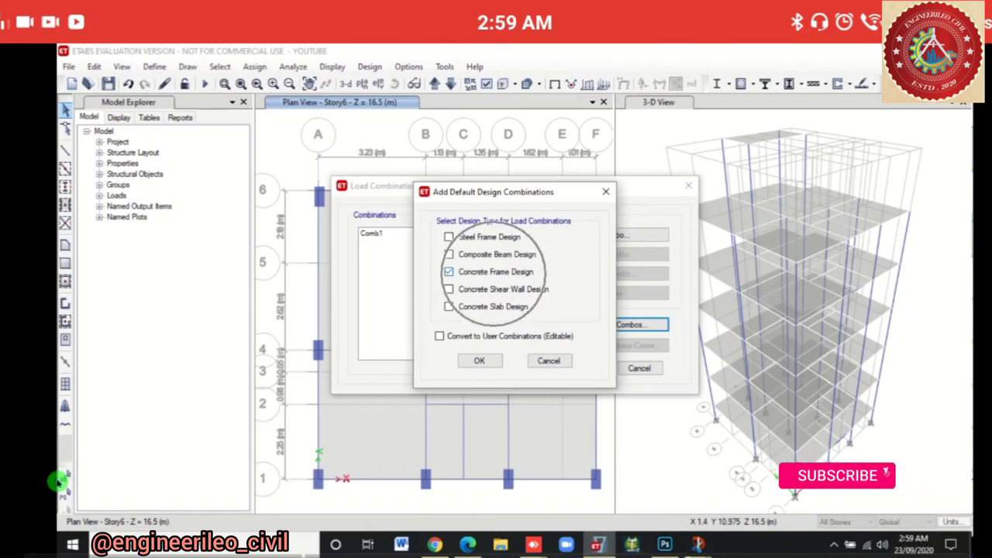
key(Return)
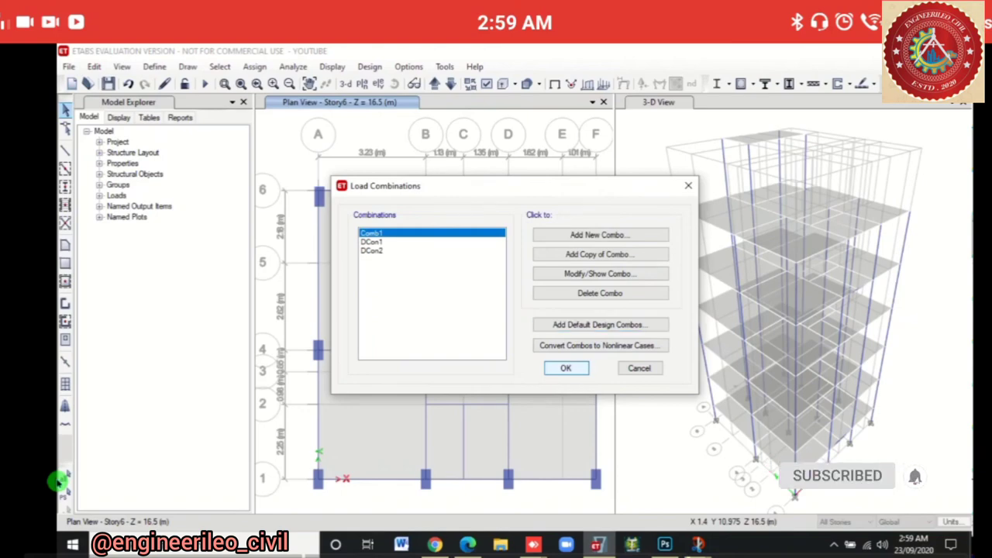
Accept the load combinations and check the model with all joint, frame, shell, meshing, loading and duplicate self mass checks at 1 mm tolerance
key(Return)
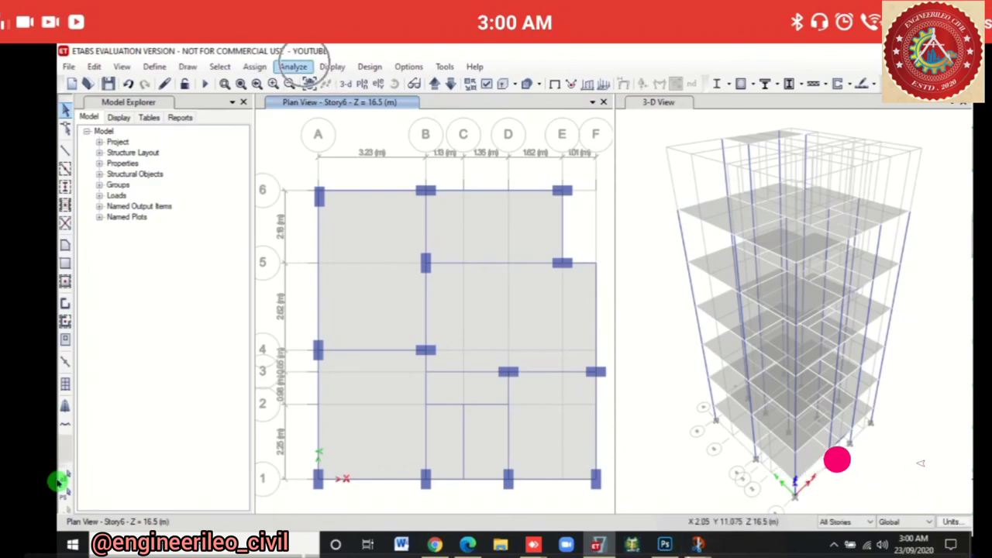
click(295, 66)
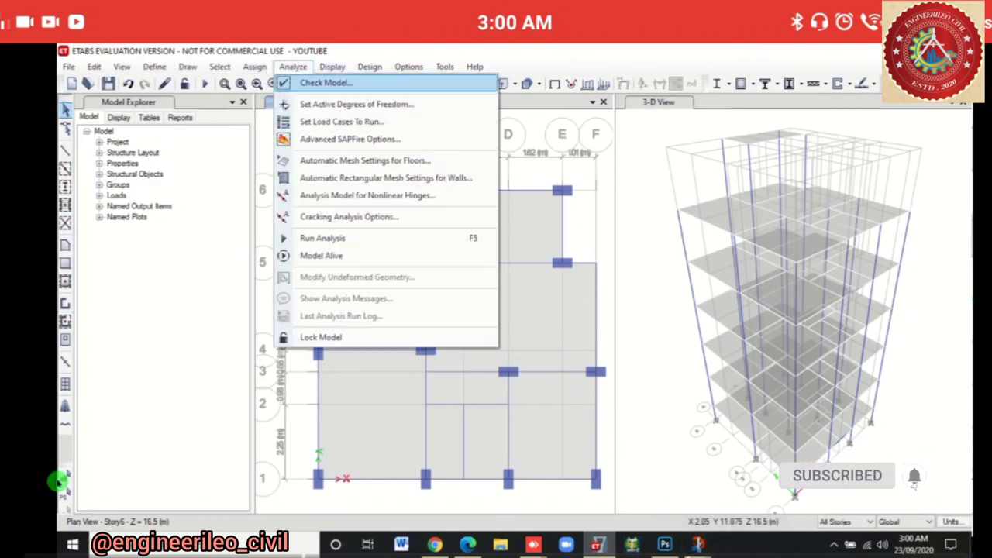
click(326, 82)
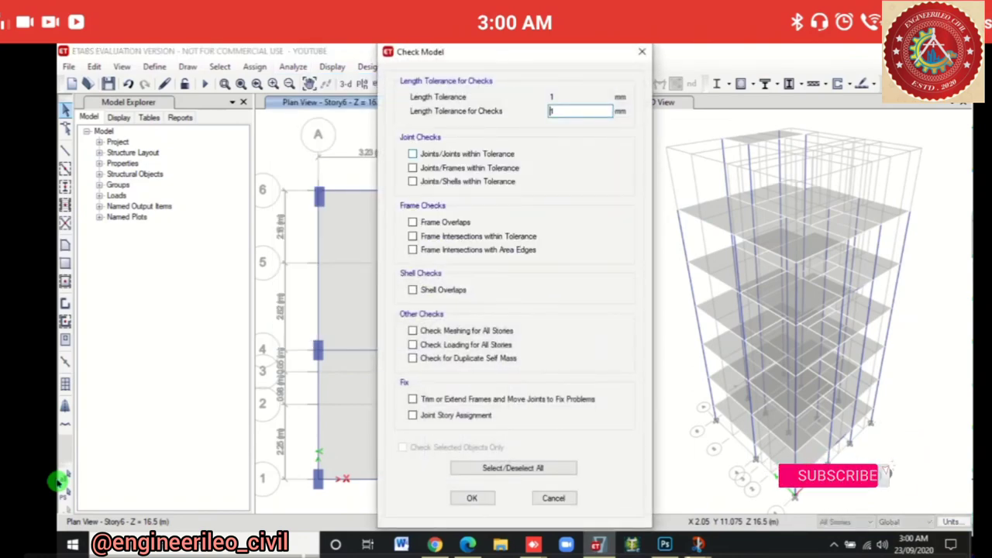
click(412, 154)
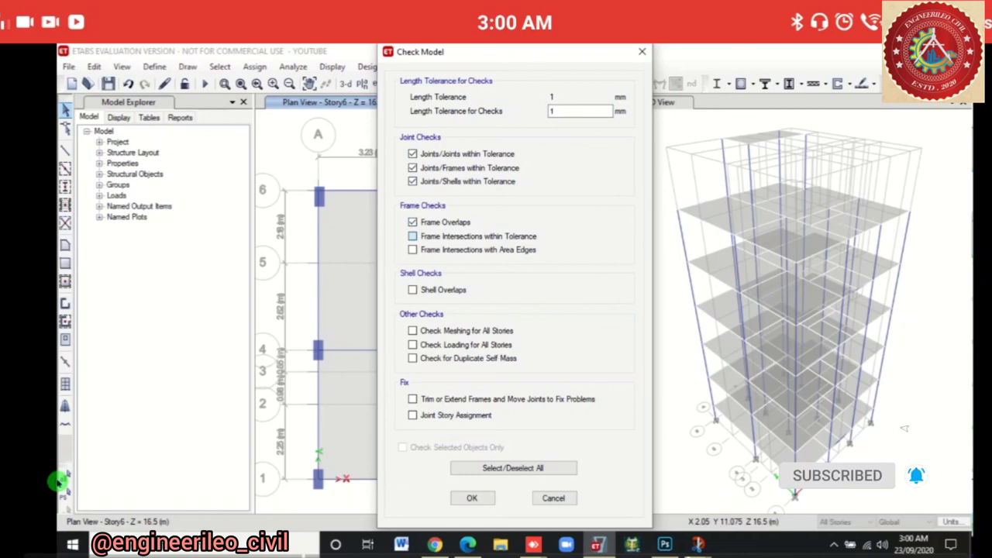
click(412, 236)
click(412, 250)
click(412, 290)
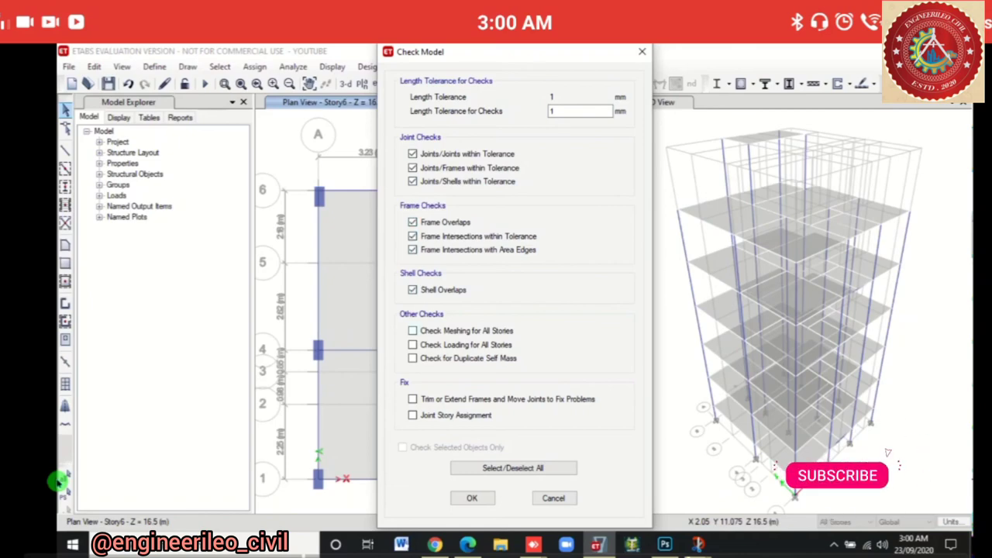
click(413, 330)
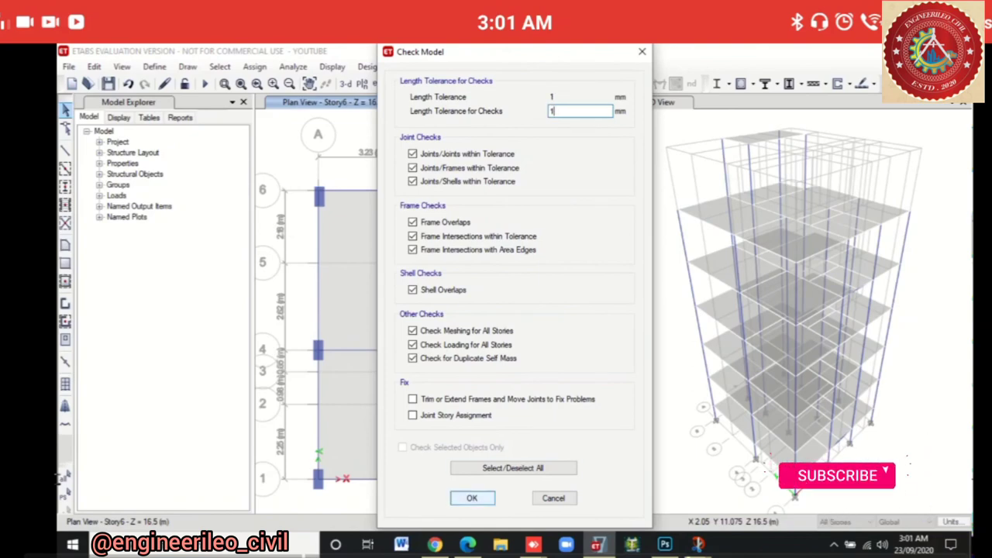
key(Return)
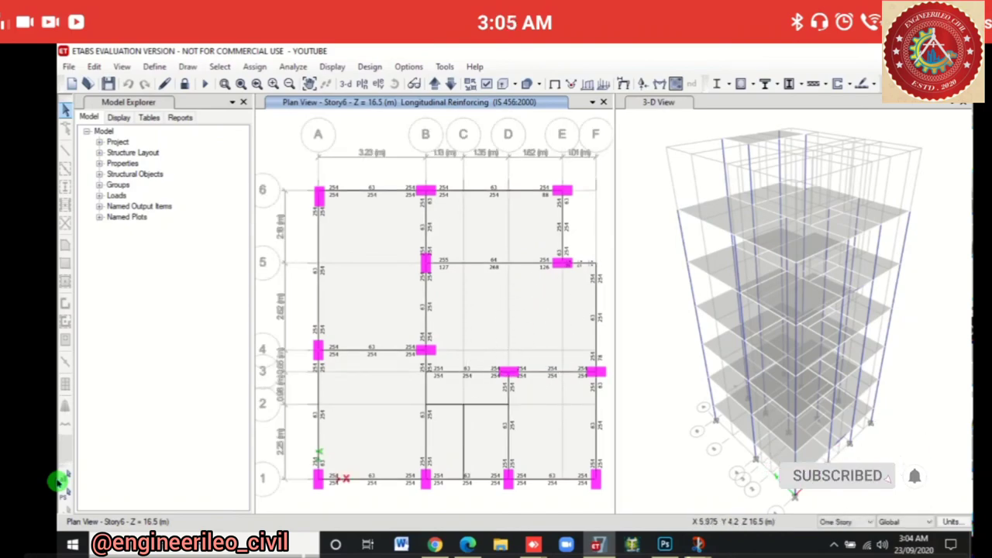
Examine the longitudinal reinforcing values on the beams and around the columns in the Story6 plan
mouse_move(436, 261)
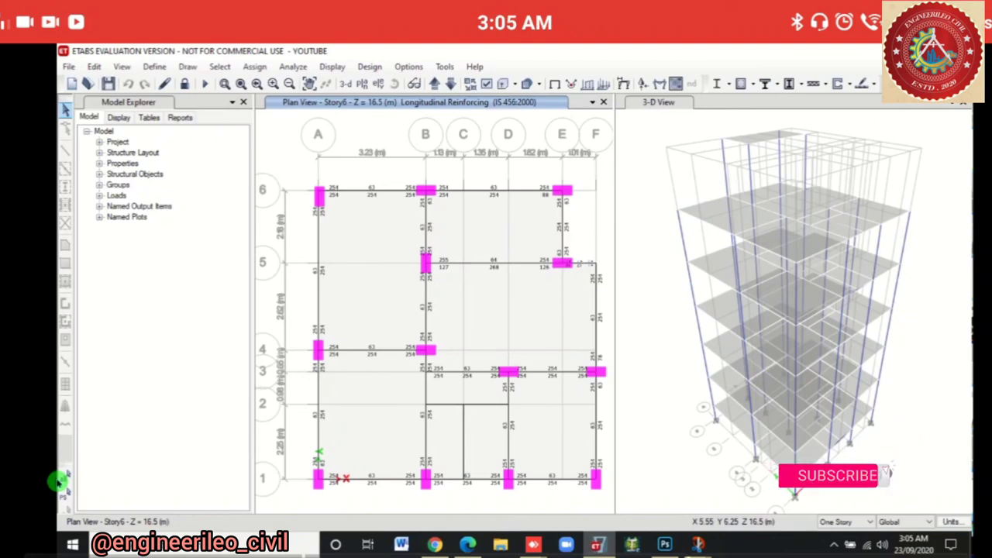
click(899, 424)
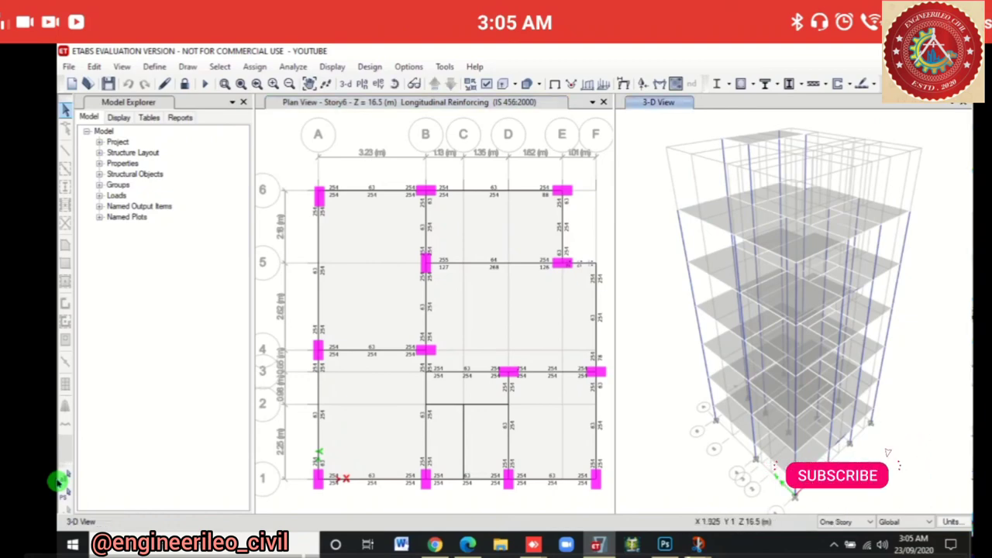
click(504, 310)
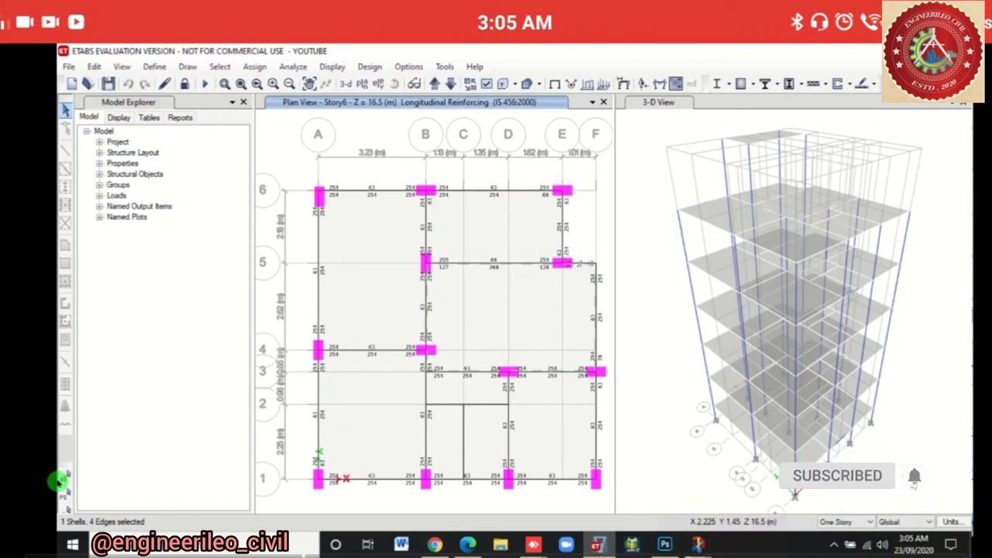
scroll(410, 357, up, 5)
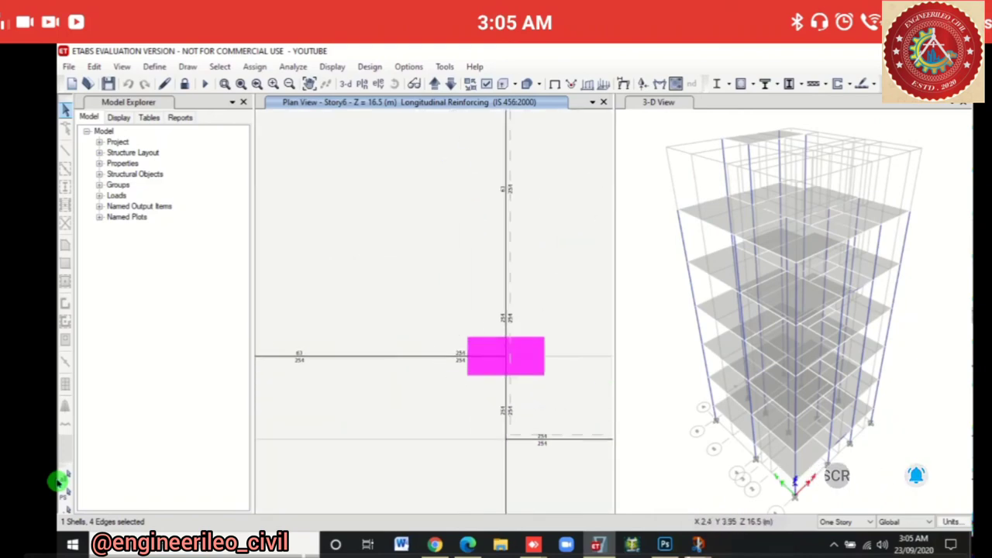
scroll(410, 357, down, 1)
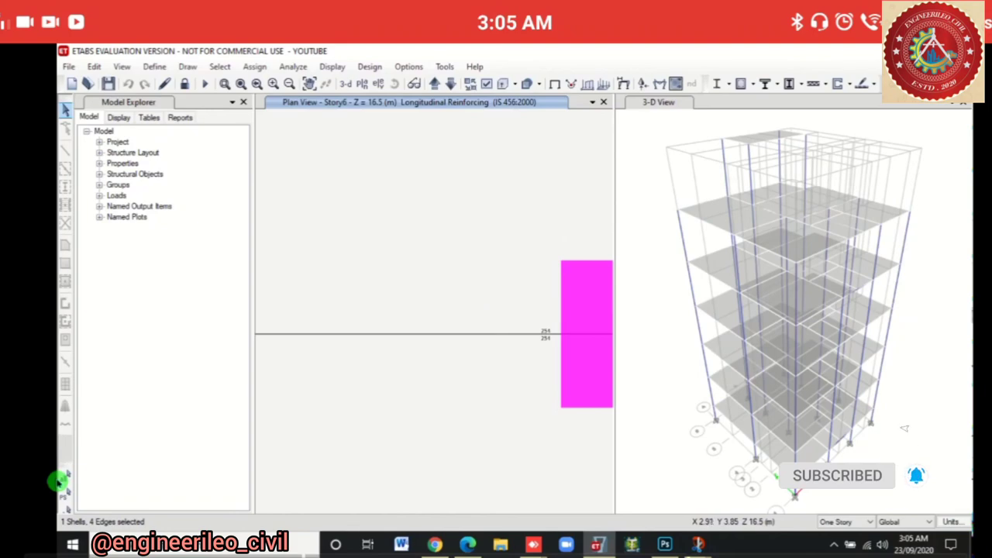
middle_drag(527, 338, 506, 361)
scroll(505, 362, up, 4)
scroll(505, 362, down, 2)
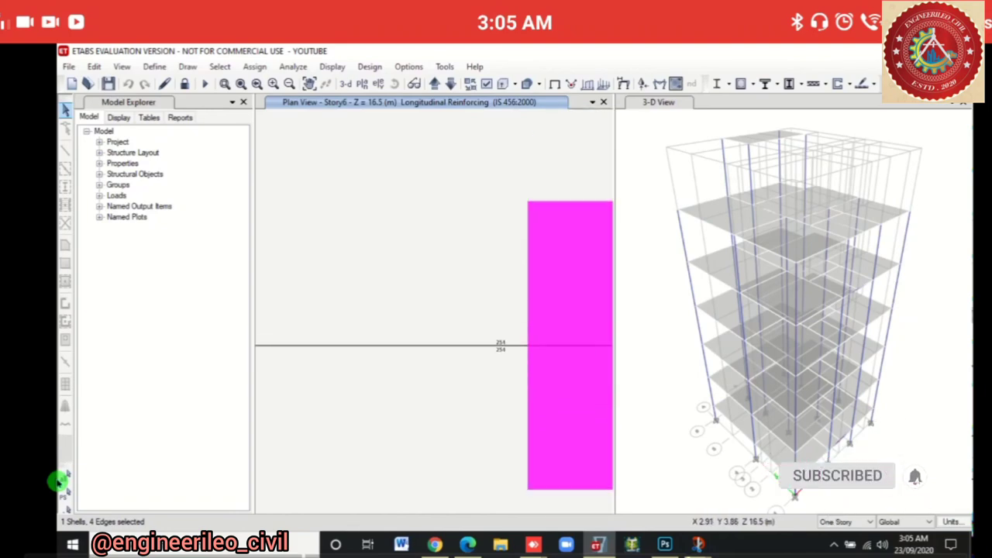
scroll(508, 363, down, 5)
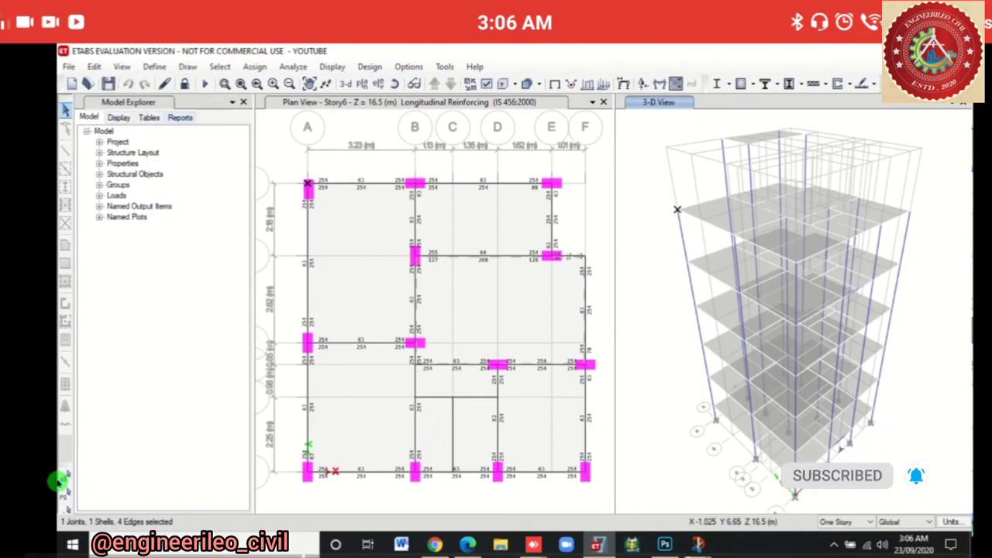
Open the Project Report and page through its cover and list of tables
click(180, 117)
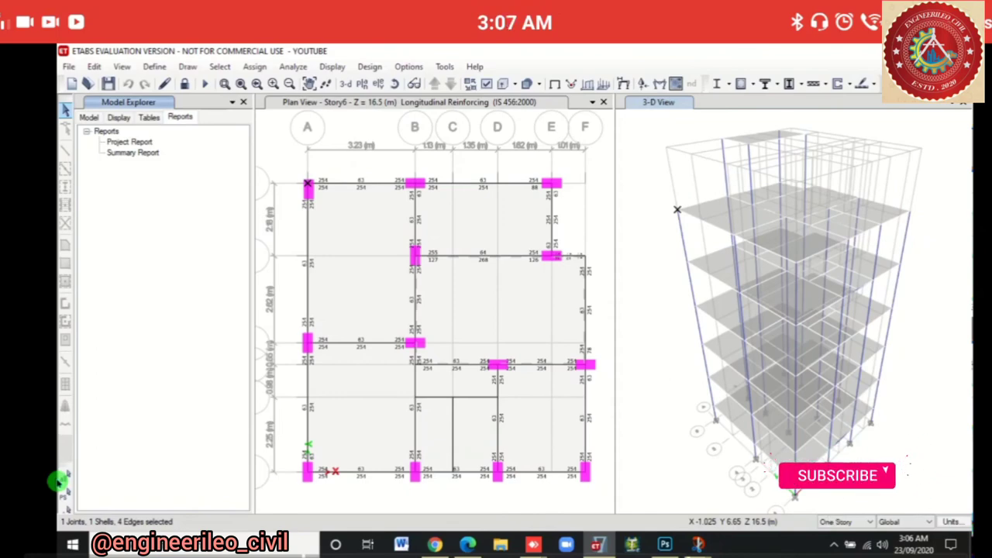
click(129, 142)
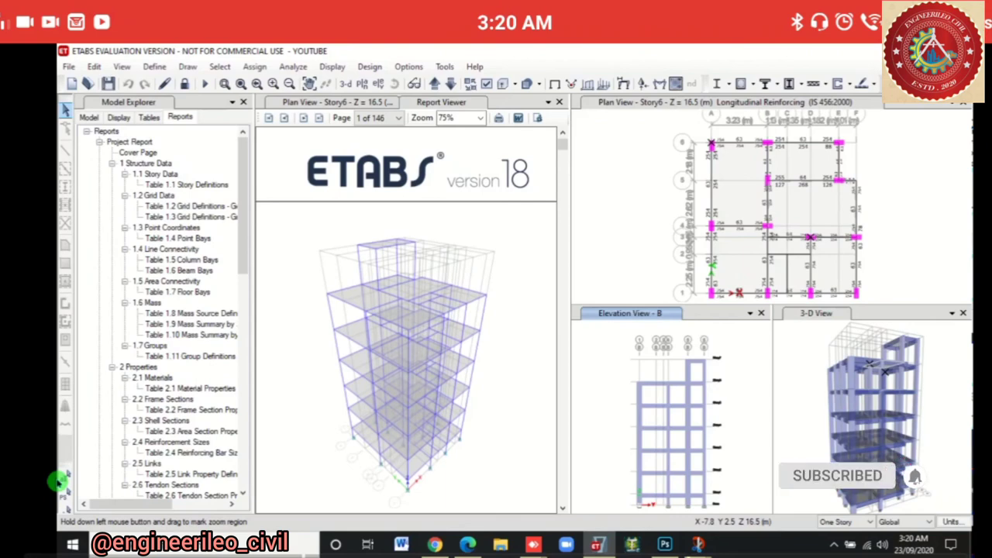
scroll(406, 318, down, 10)
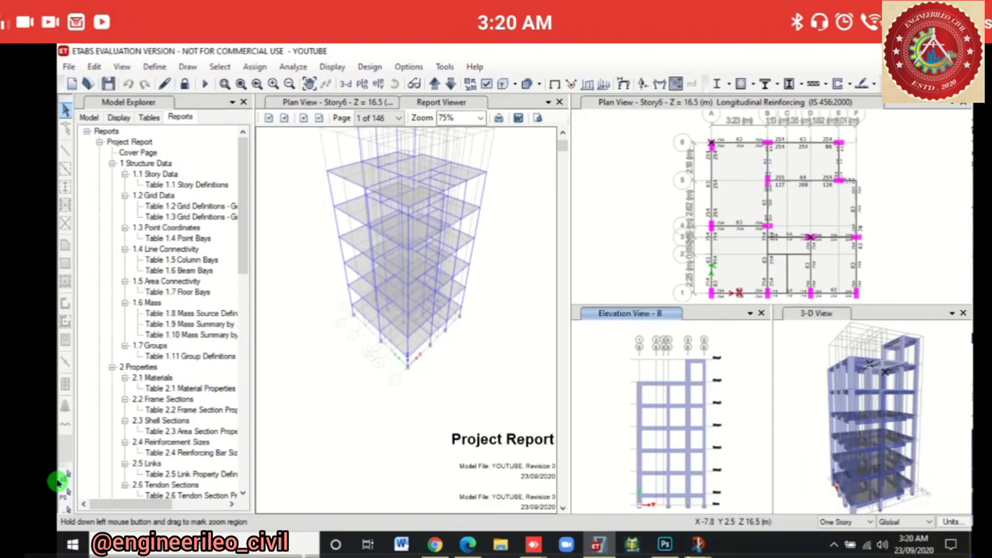
scroll(407, 317, down, 20)
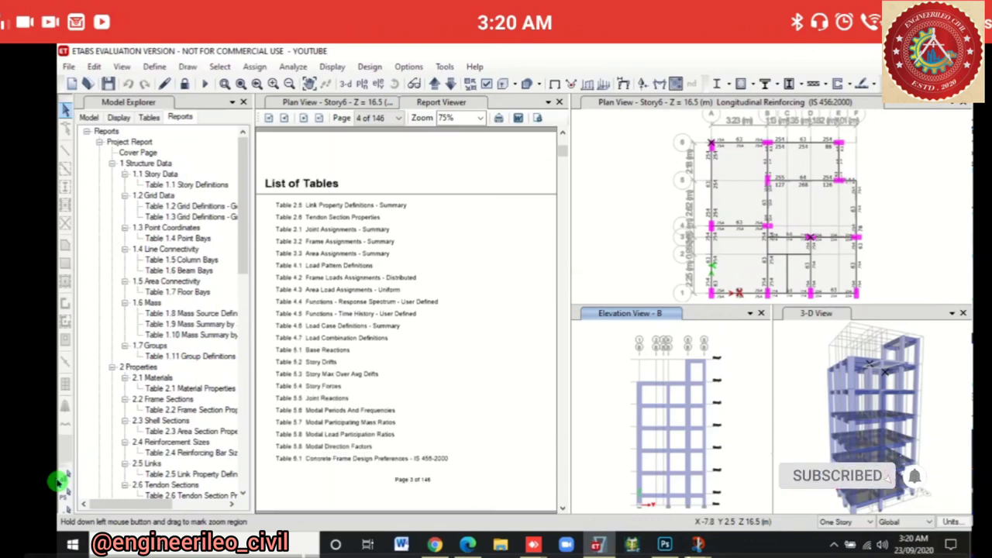
scroll(406, 318, down, 20)
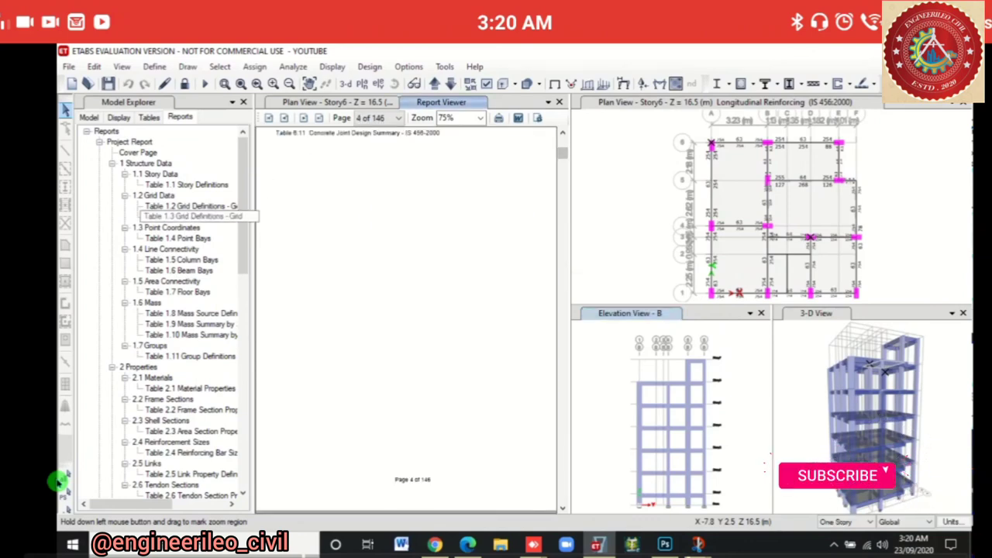
Collapse the Project Report's Structure Data, Loads, Analysis Results and Design Data sections while reading through the report tables
double_click(146, 164)
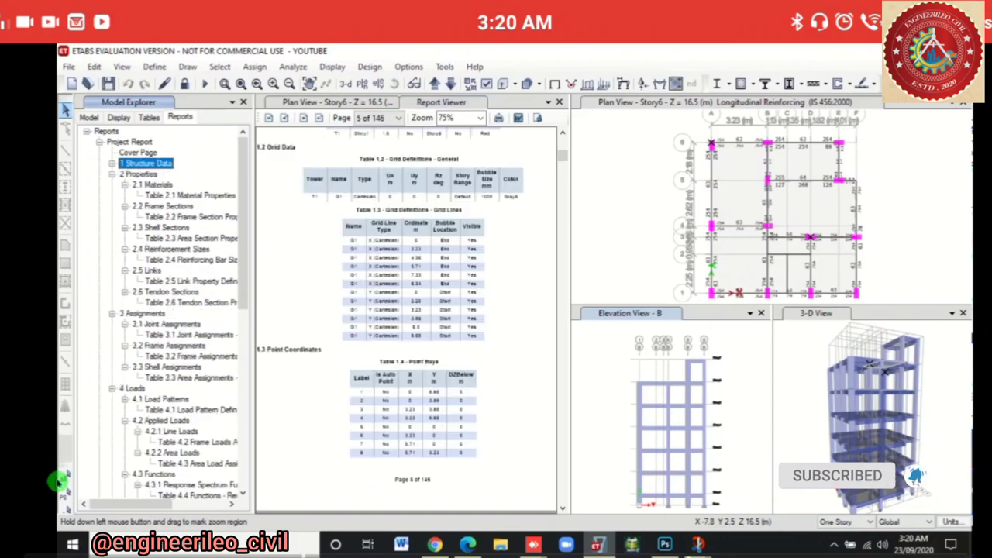
scroll(407, 317, down, 5)
scroll(179, 308, down, 2)
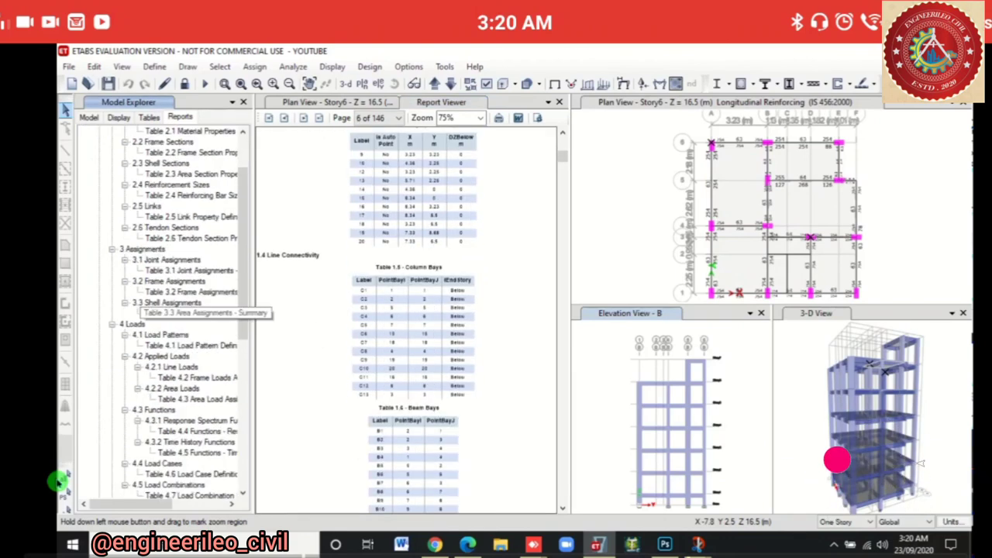
double_click(133, 324)
scroll(406, 318, down, 1)
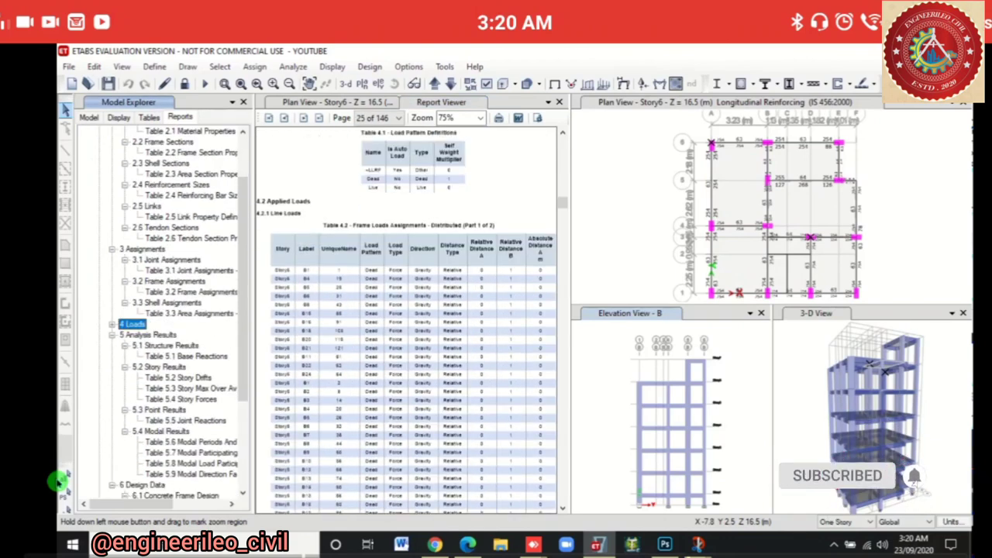
double_click(148, 335)
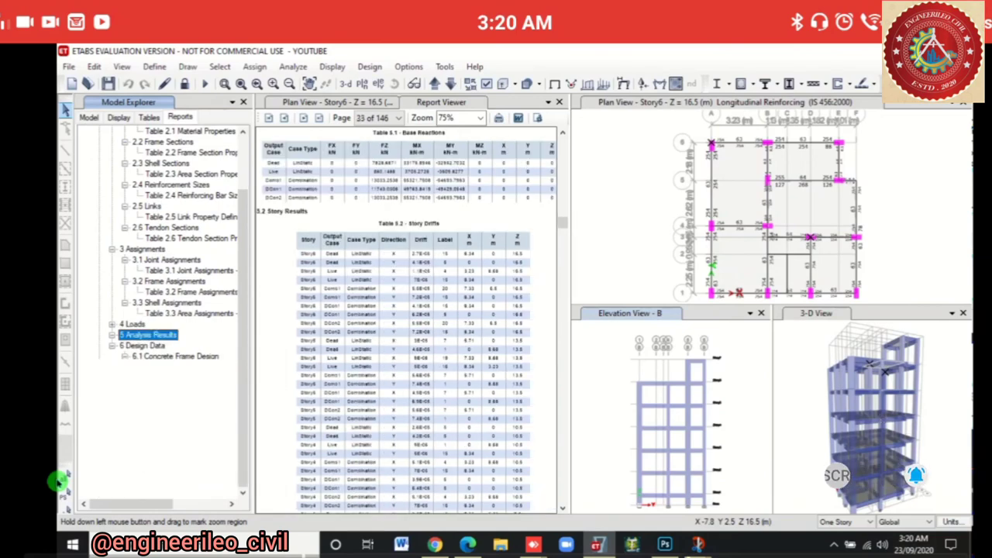
scroll(406, 318, down, 1)
double_click(143, 346)
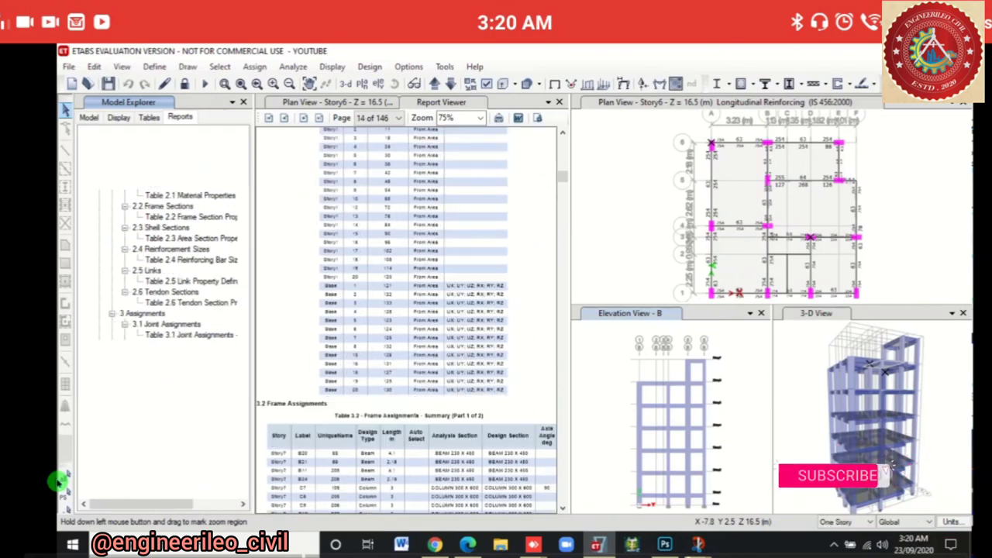
scroll(406, 318, down, 8)
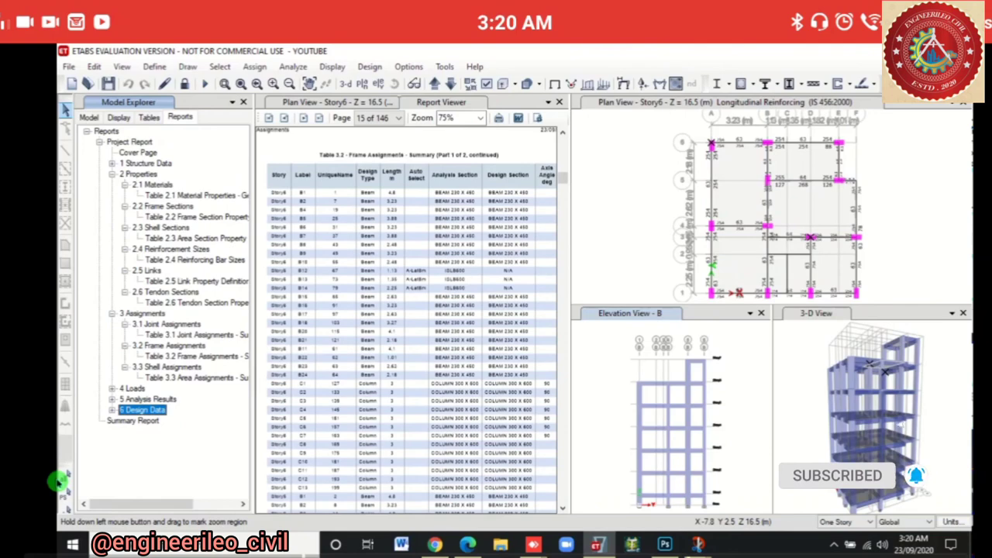
scroll(406, 317, down, 4)
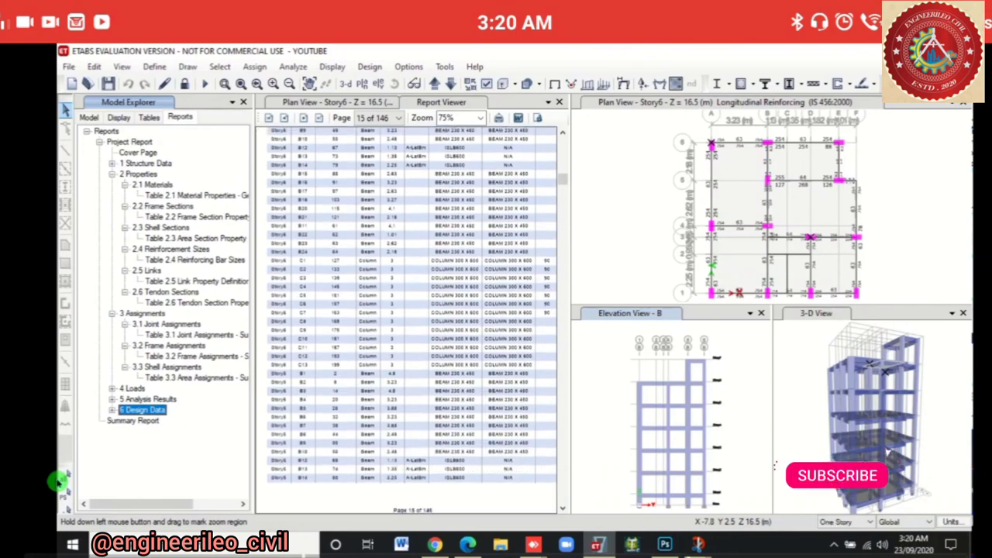
Open the Summary Report and page through its analysis results and structure data
key(Down)
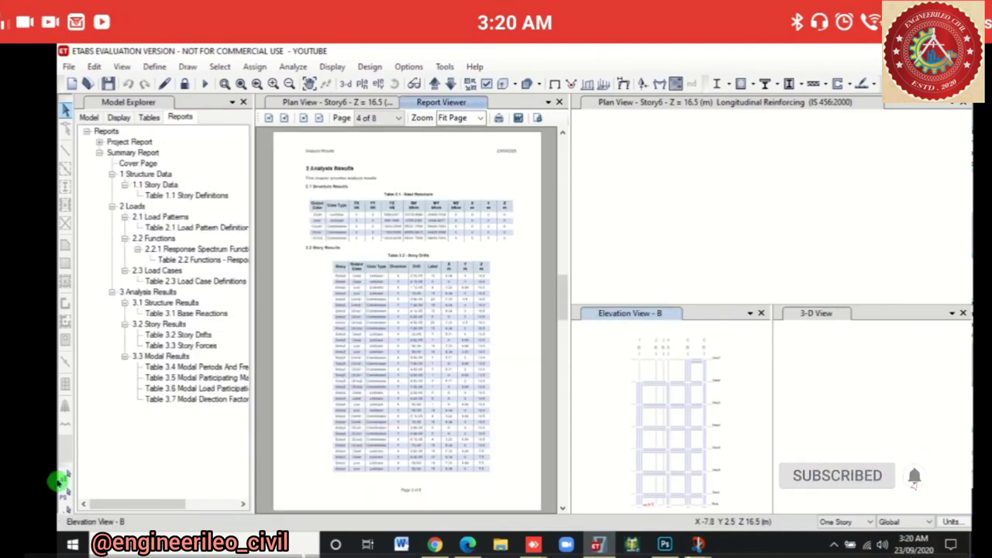
scroll(407, 321, down, 4)
scroll(407, 321, up, 2)
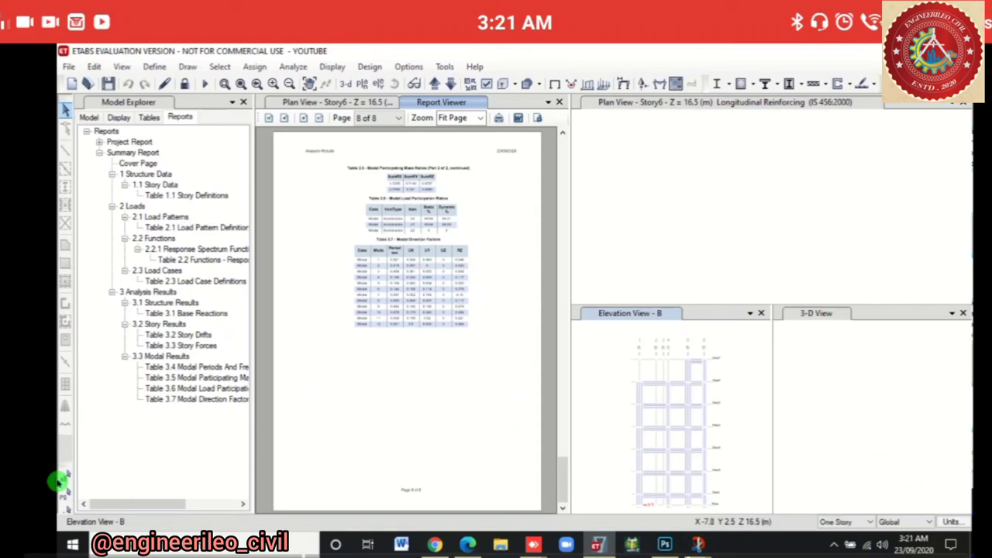
scroll(58, 482, up, 7)
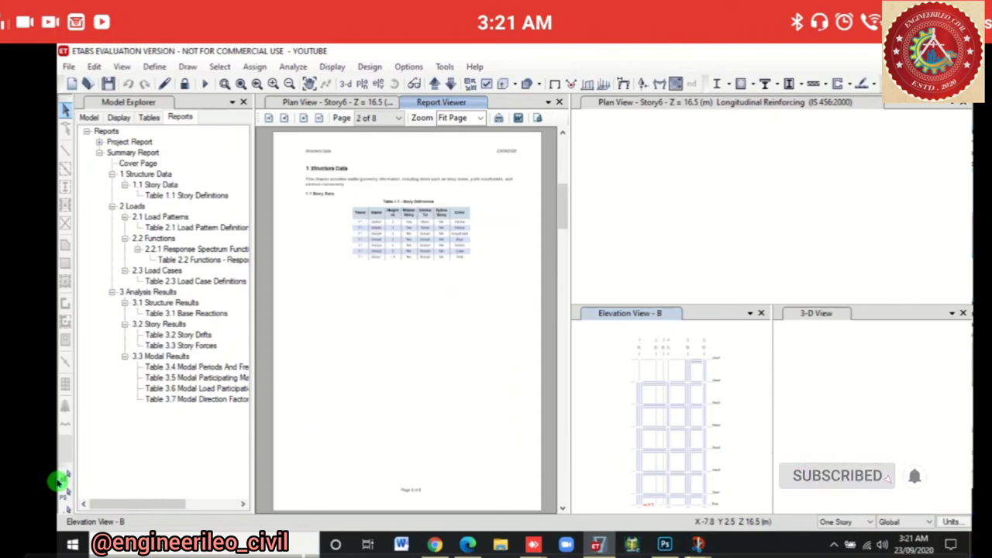